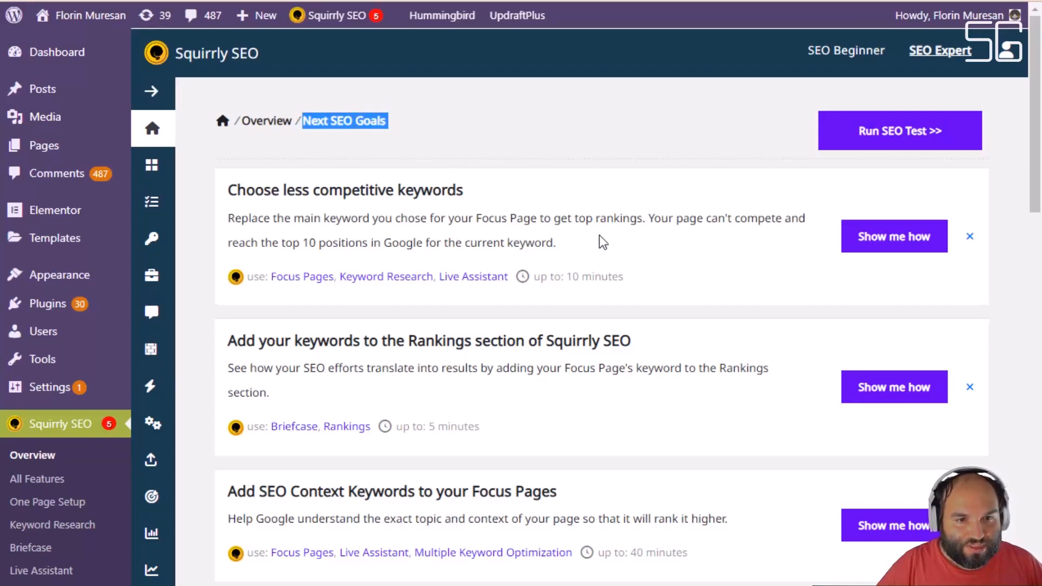
# Step: Review the Next SEO Goals lists on the three WordPress sites, including the Chief Content.com and Service Cheetah dashboards
pyautogui.click(614, 154)
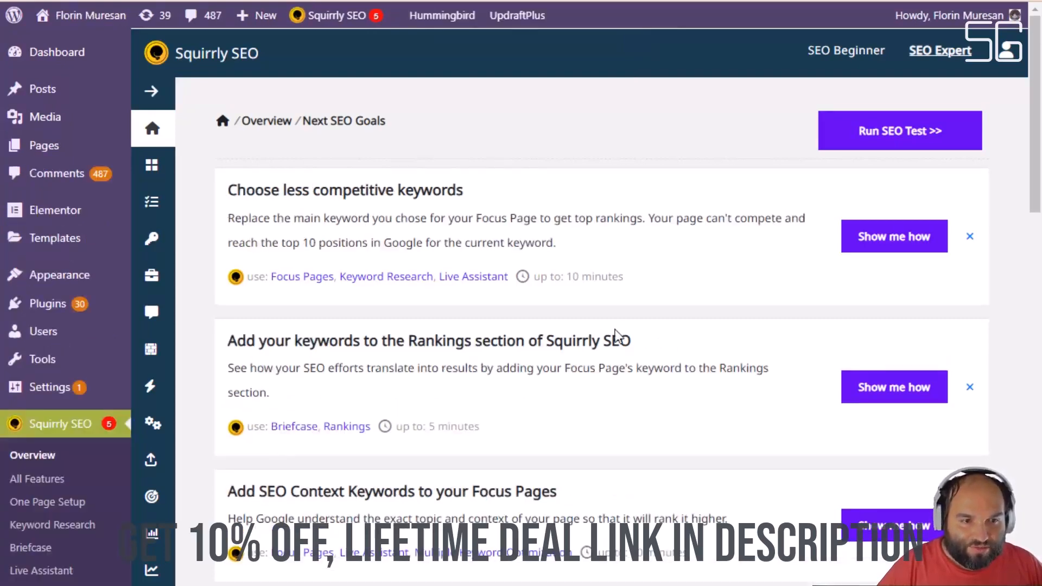
pyautogui.scroll(-3, 619, 328)
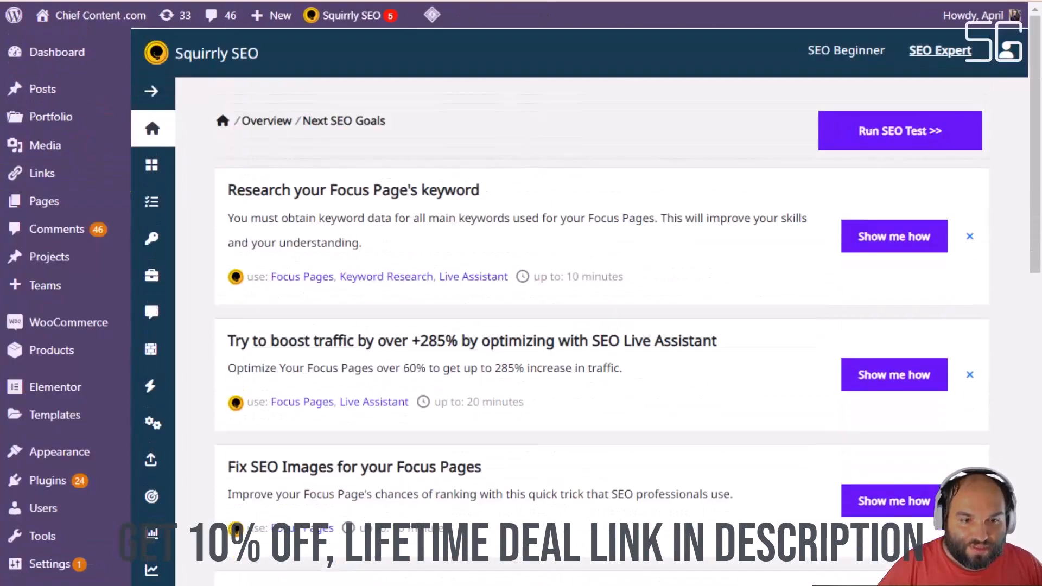
pyautogui.scroll(-4, 578, 385)
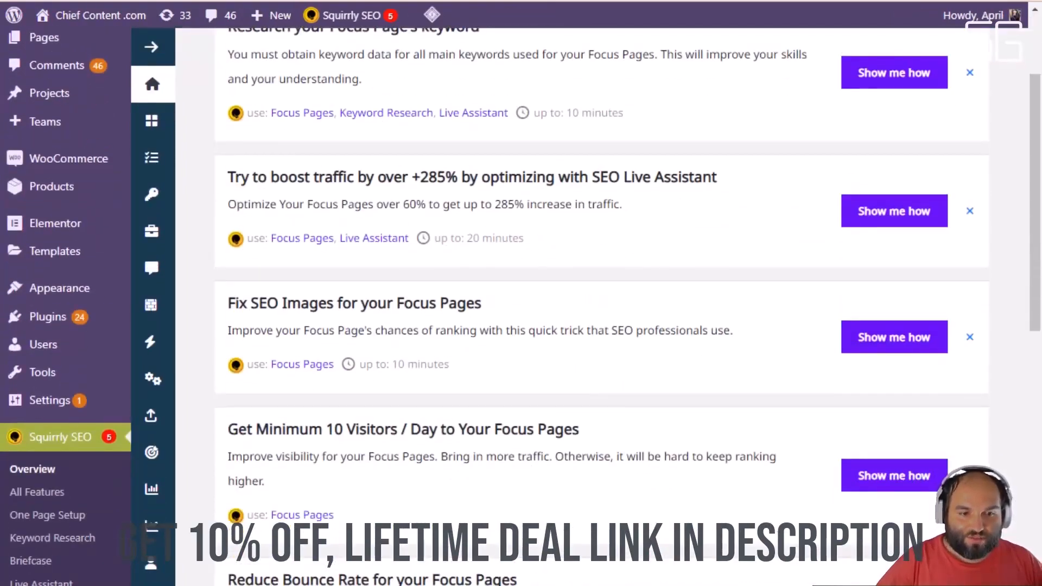
pyautogui.scroll(-3, 669, 406)
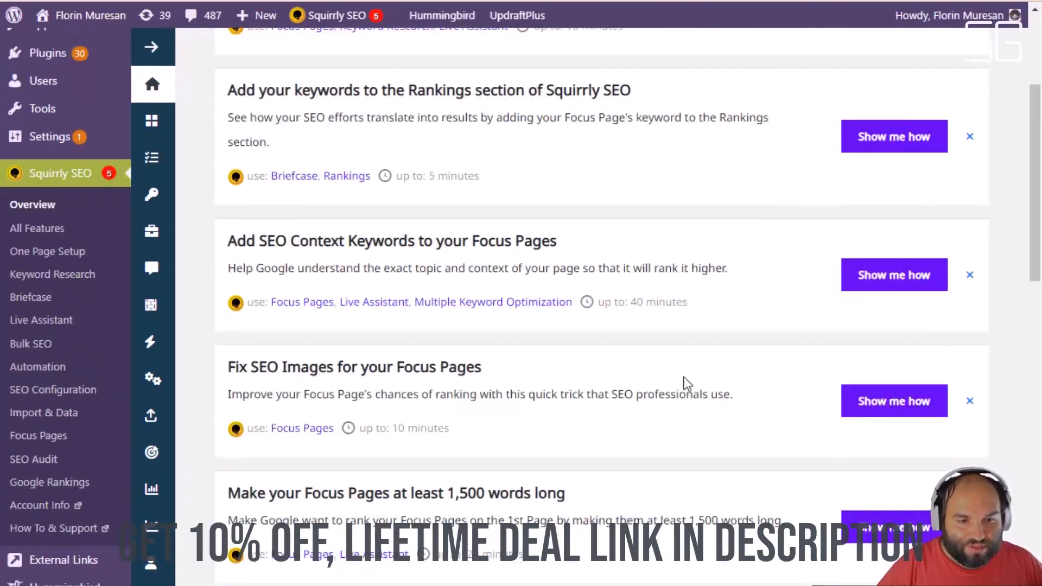
pyautogui.scroll(-3, 685, 383)
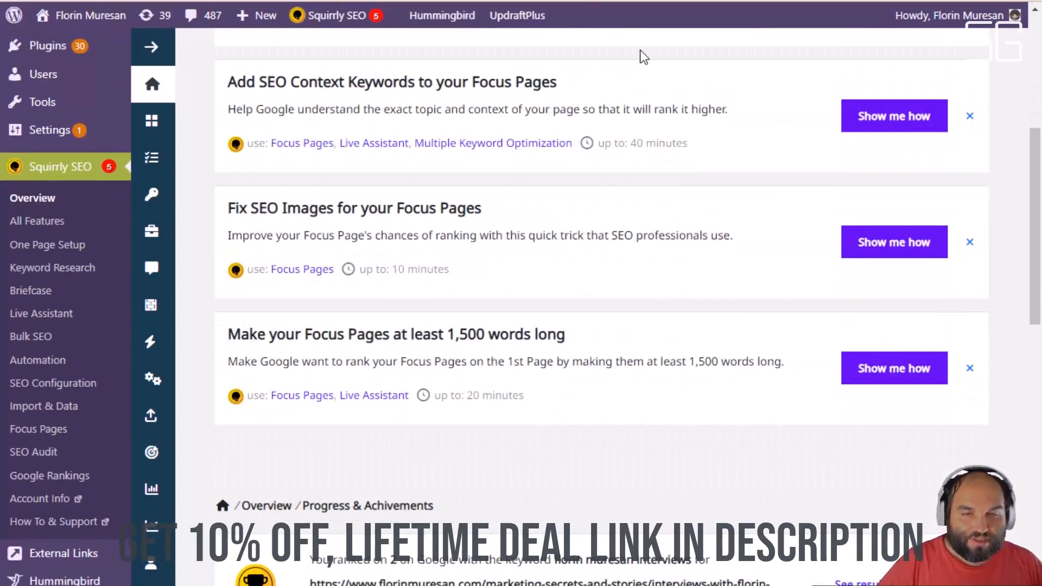
pyautogui.scroll(5, 756, 361)
pyautogui.scroll(3, 756, 361)
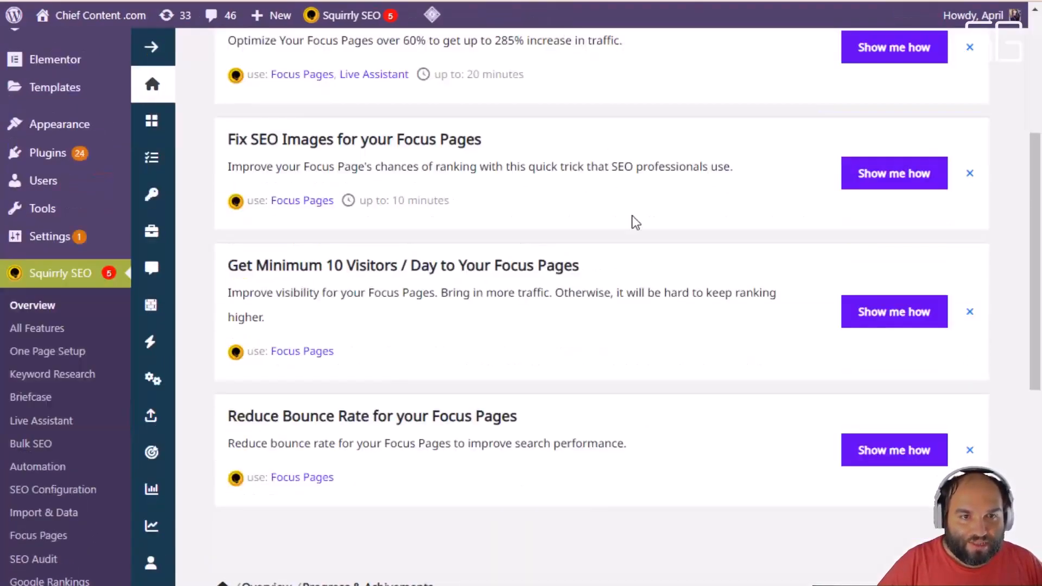
pyautogui.scroll(5, 630, 221)
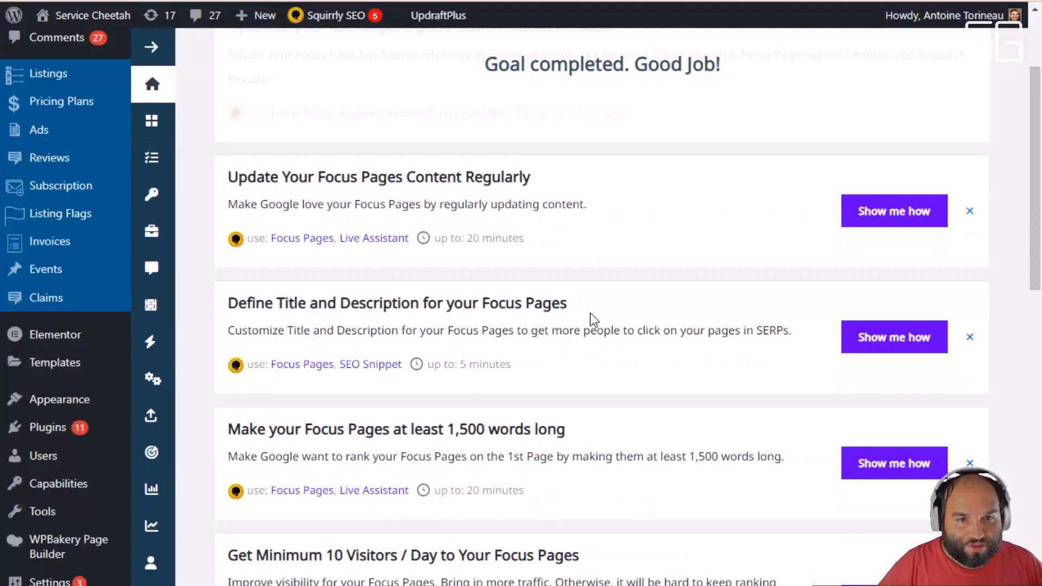
pyautogui.scroll(3, 596, 313)
pyautogui.scroll(-2, 652, 374)
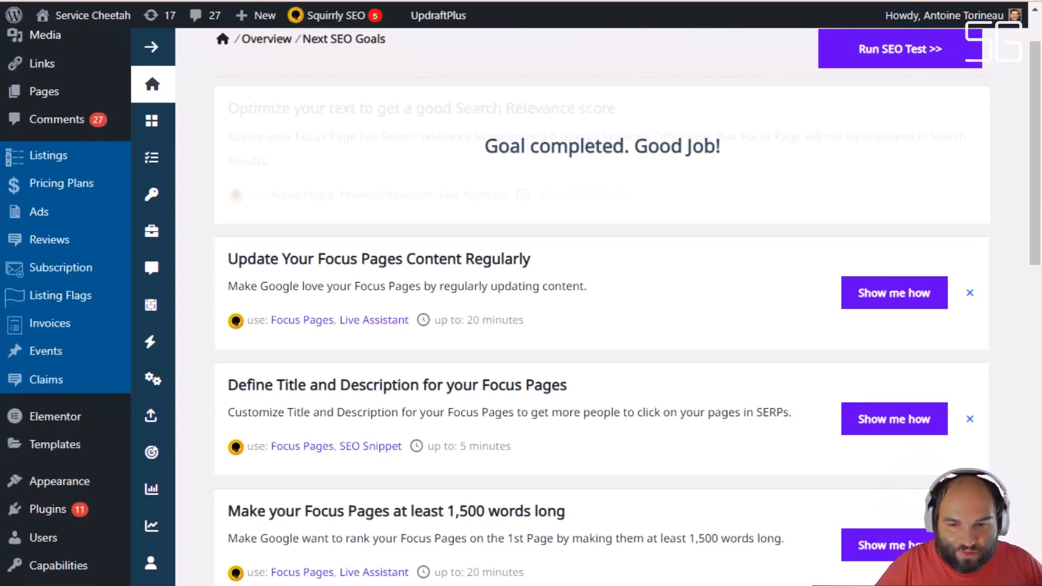
pyautogui.scroll(-5, 646, 408)
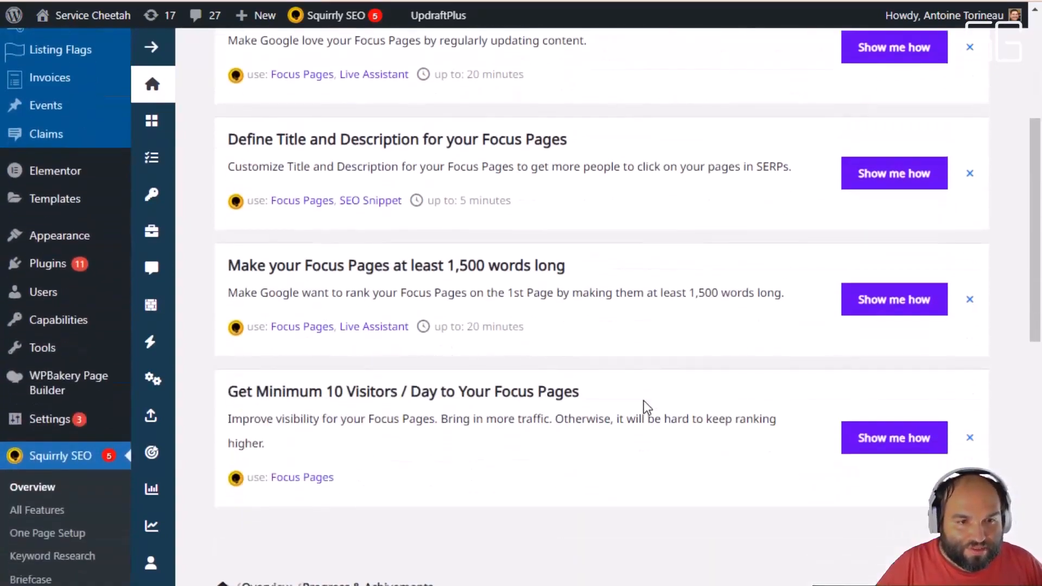
pyautogui.scroll(2, 646, 409)
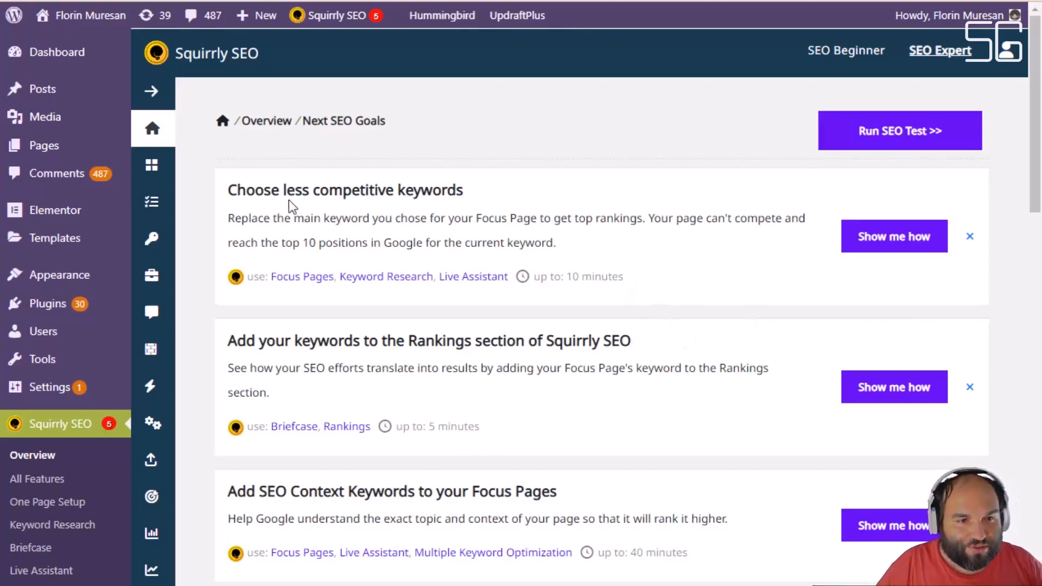
# Step: Open the Focus Pages and Keyword Research links of the "Choose less competitive keywords" goal and highlight its time estimate
pyautogui.moveTo(244, 276); pyautogui.dragTo(266, 277)
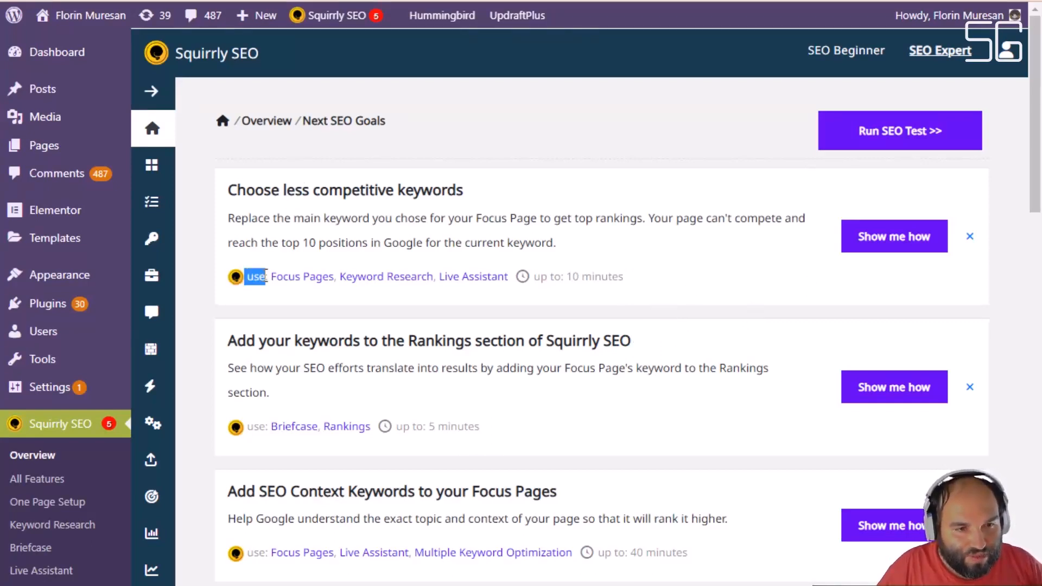
pyautogui.click(265, 319)
pyautogui.click(310, 282)
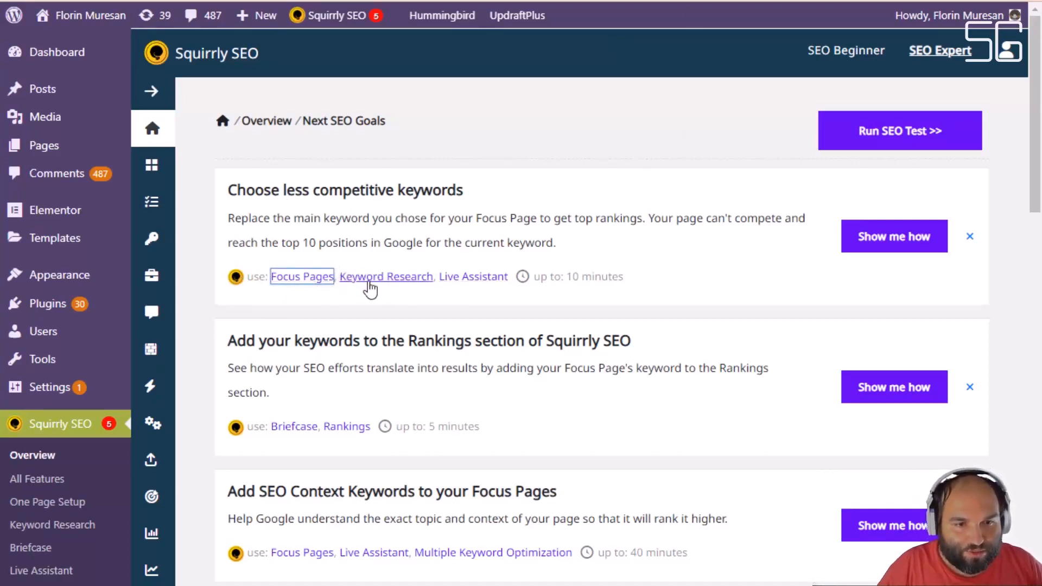
pyautogui.click(404, 280)
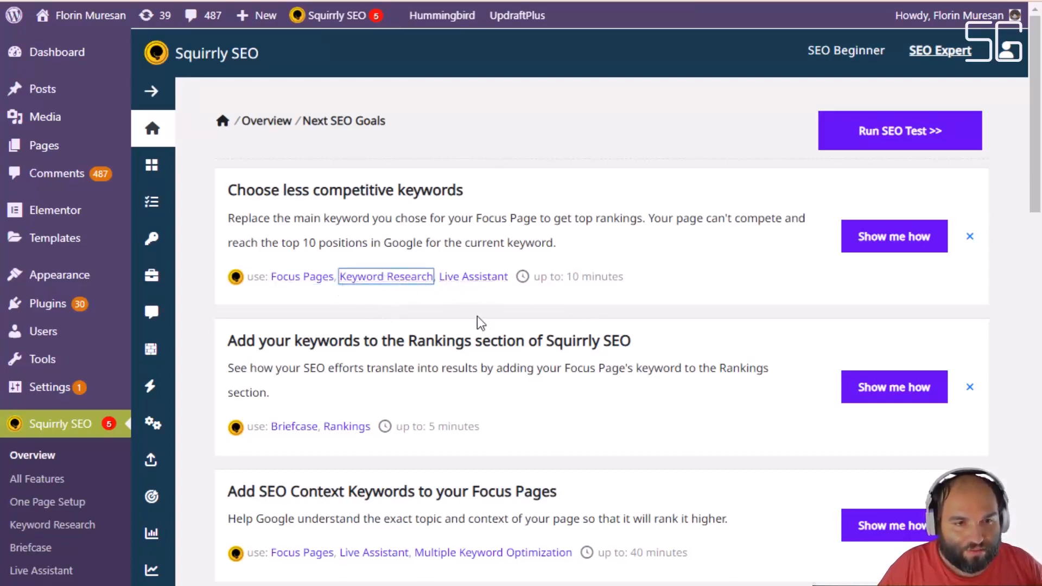
pyautogui.click(629, 283)
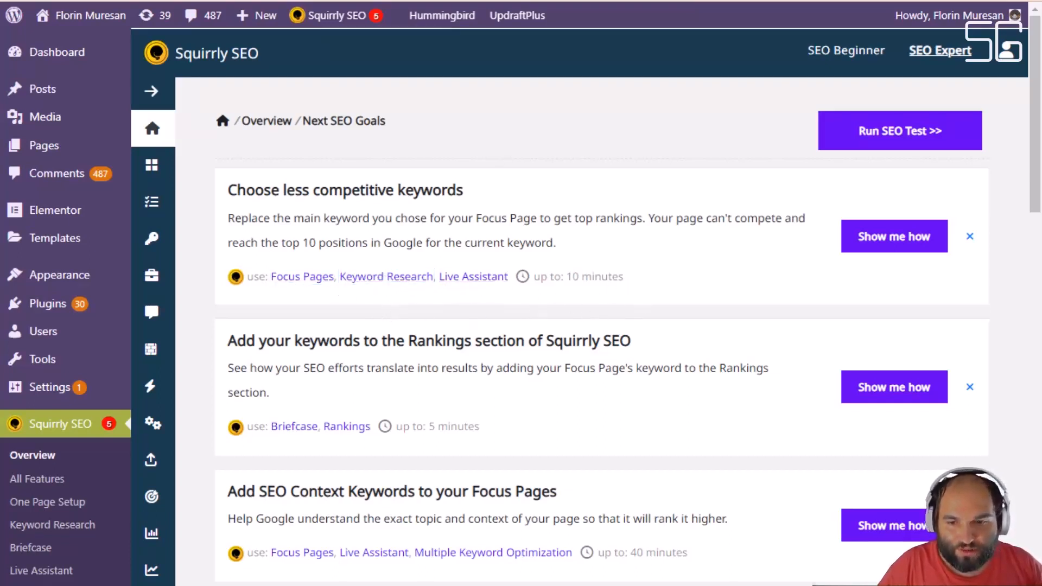
pyautogui.moveTo(630, 278); pyautogui.dragTo(534, 276)
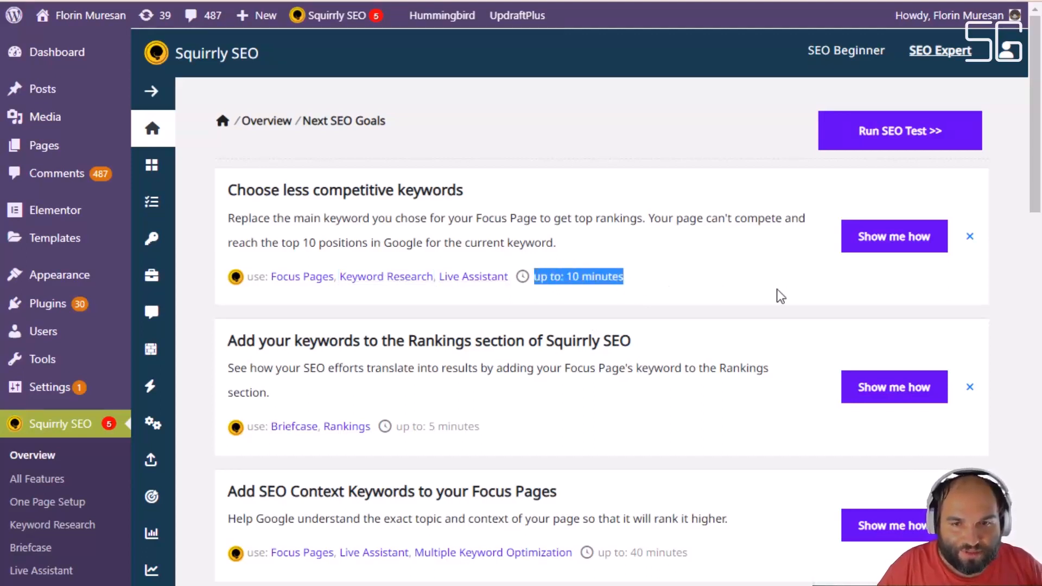
pyautogui.click(670, 289)
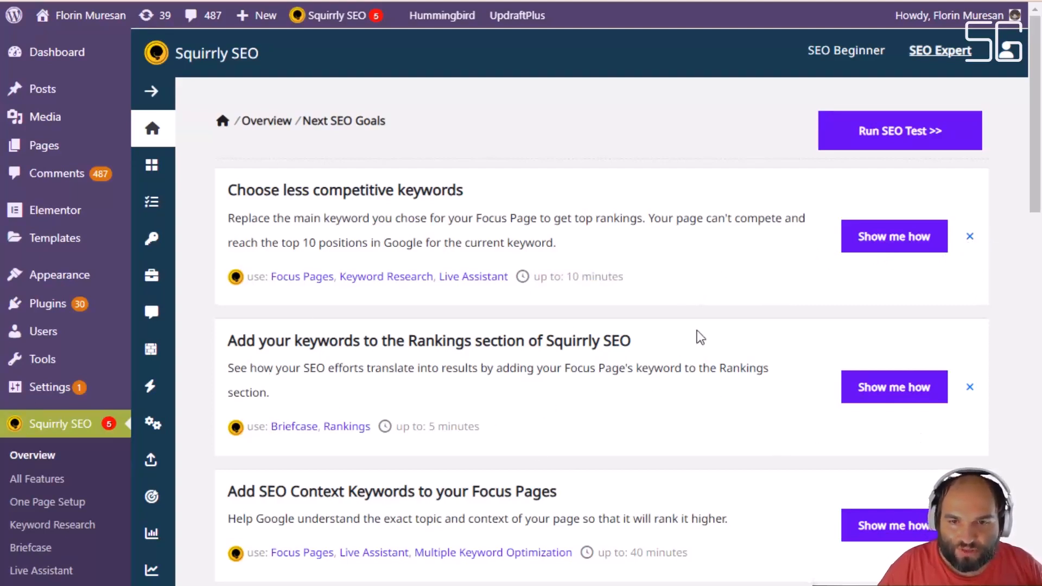
# Step: Show the guidance for the "Choose less competitive keywords" goal, read through its explanation and solution, and close it
pyautogui.click(876, 248)
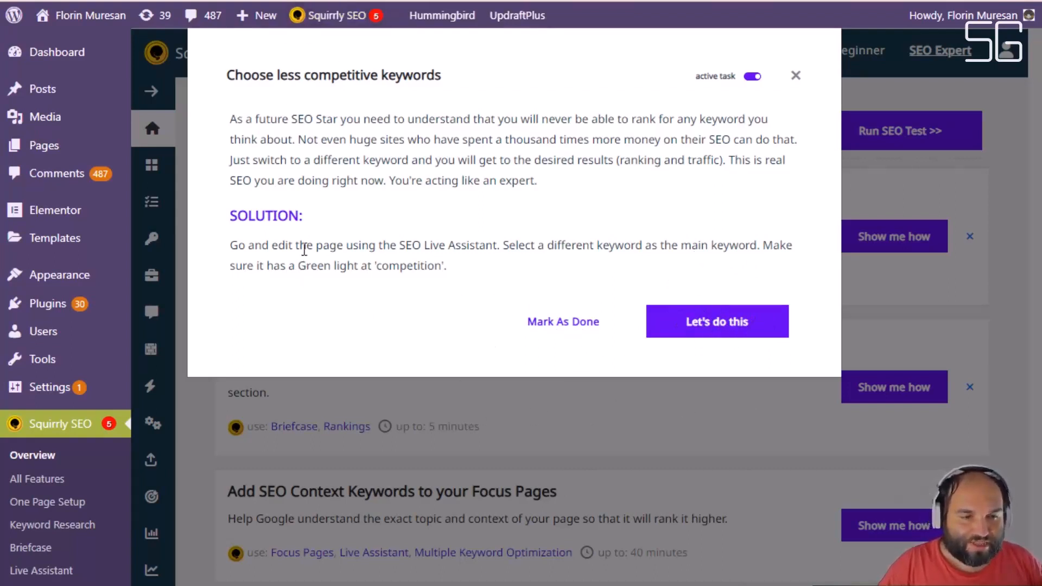
pyautogui.moveTo(236, 119); pyautogui.dragTo(601, 160)
pyautogui.click(603, 160)
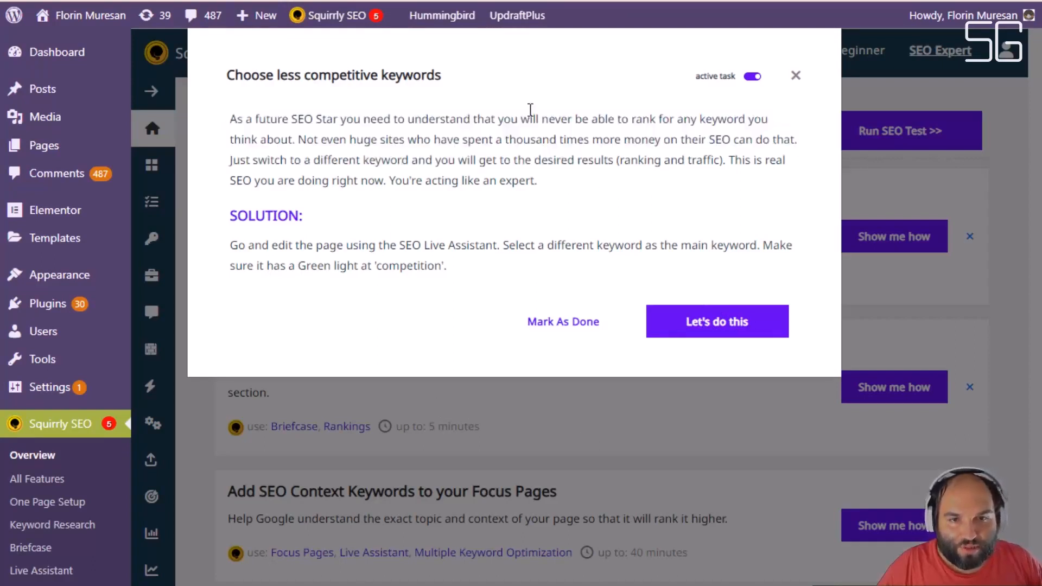
pyautogui.moveTo(530, 116); pyautogui.dragTo(732, 159)
pyautogui.click(298, 140)
pyautogui.click(732, 159)
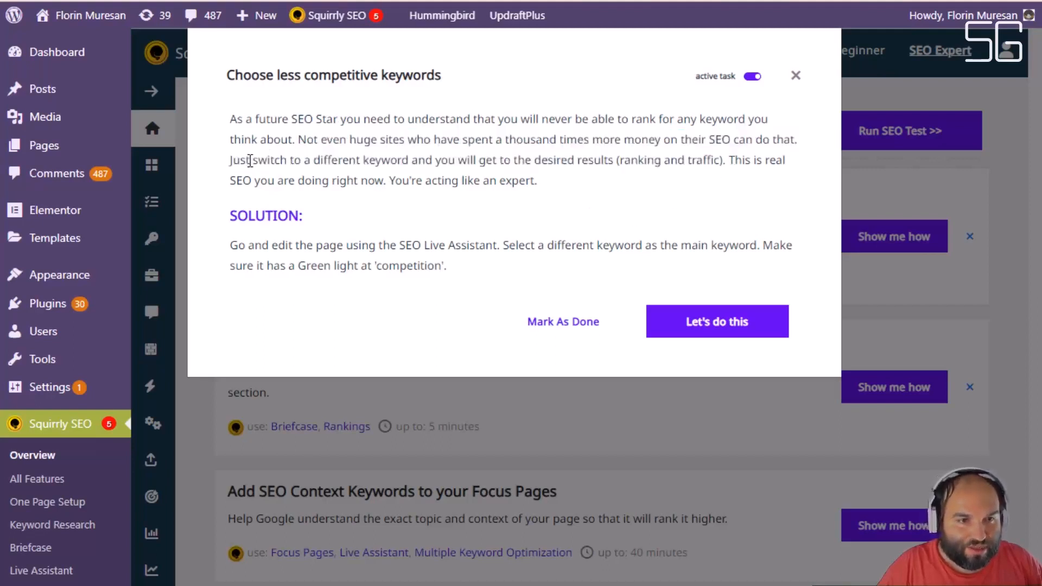
pyautogui.moveTo(249, 159); pyautogui.dragTo(588, 174)
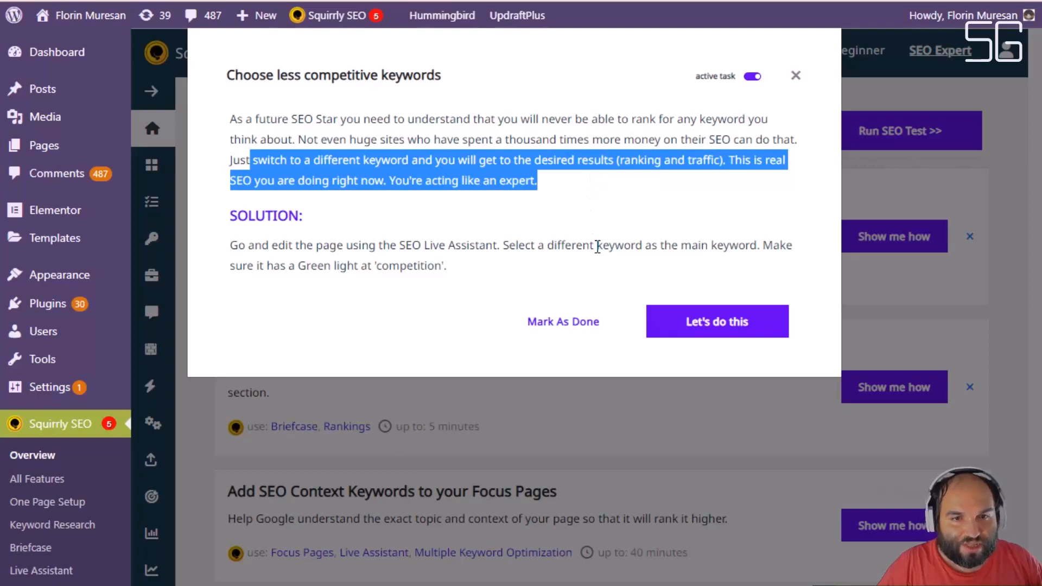
pyautogui.click(606, 198)
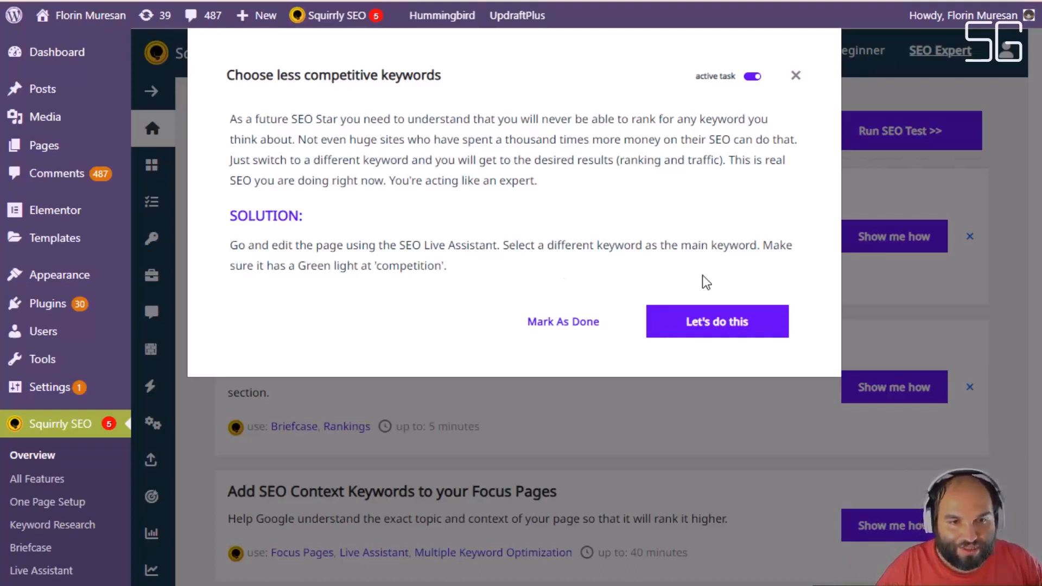
pyautogui.click(798, 75)
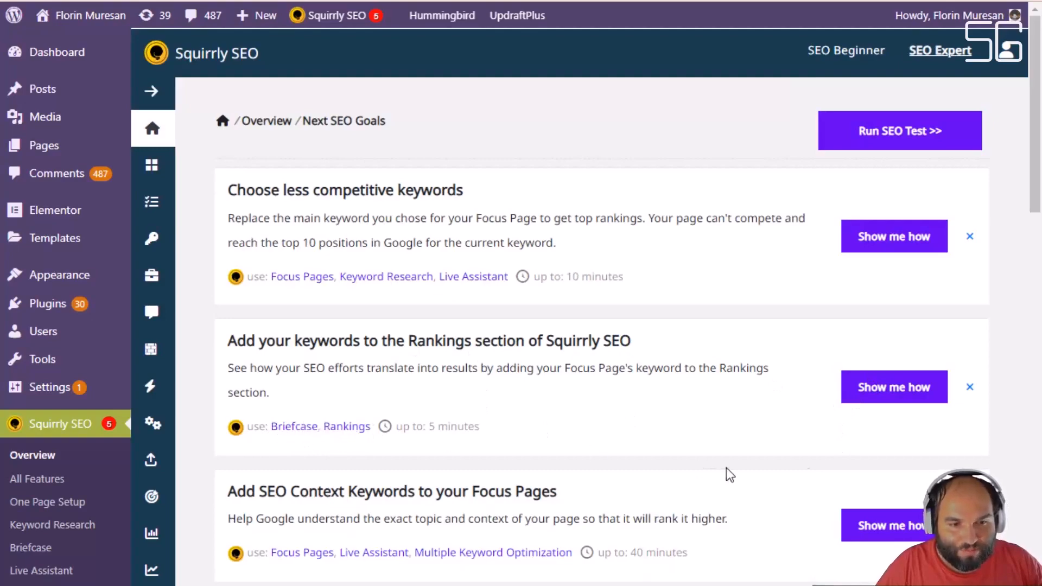
# Step: Show the guidance for the goal about adding keywords to the Rankings section, read its explanation and solution, and close it
pyautogui.click(896, 387)
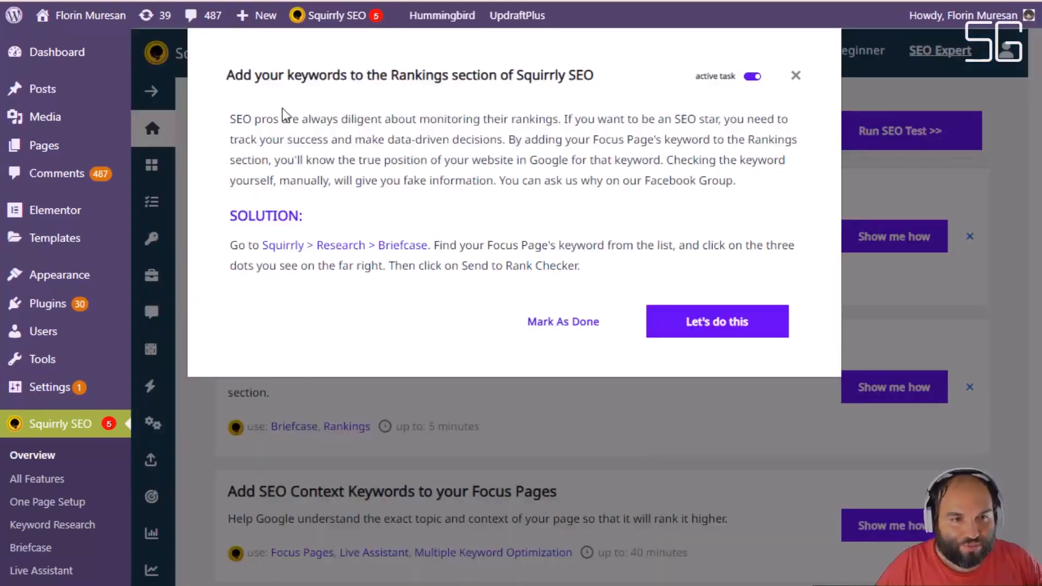
pyautogui.moveTo(242, 119); pyautogui.dragTo(774, 186)
pyautogui.click(780, 189)
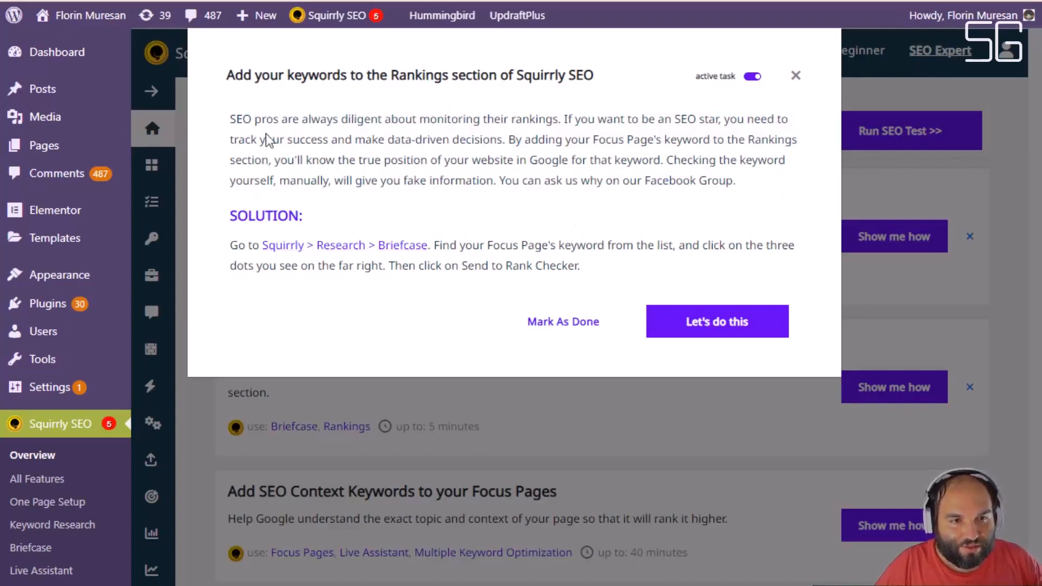
pyautogui.moveTo(230, 118); pyautogui.dragTo(761, 189)
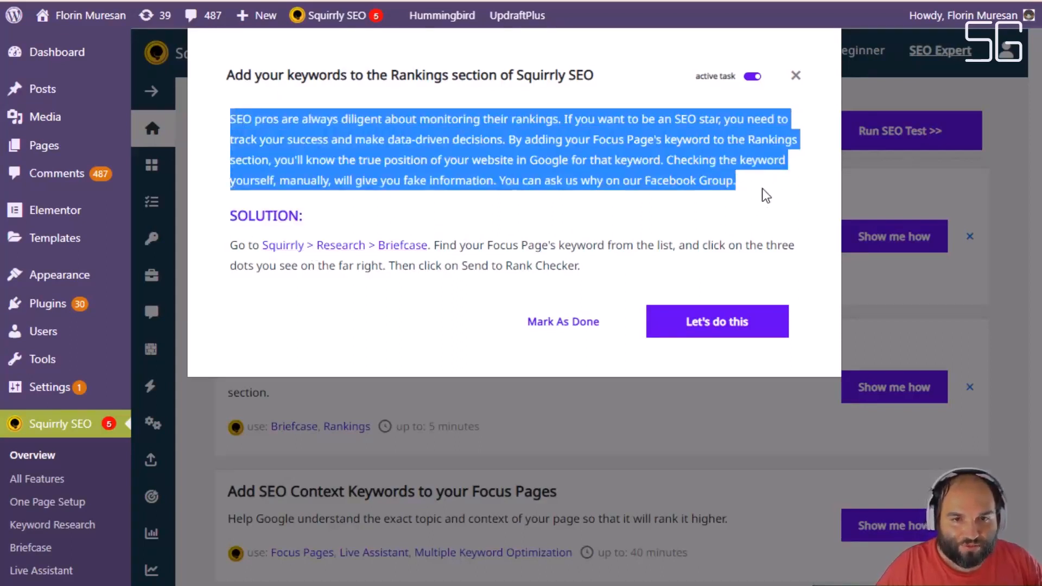
pyautogui.click(630, 203)
pyautogui.moveTo(230, 243); pyautogui.dragTo(535, 266)
pyautogui.click(534, 265)
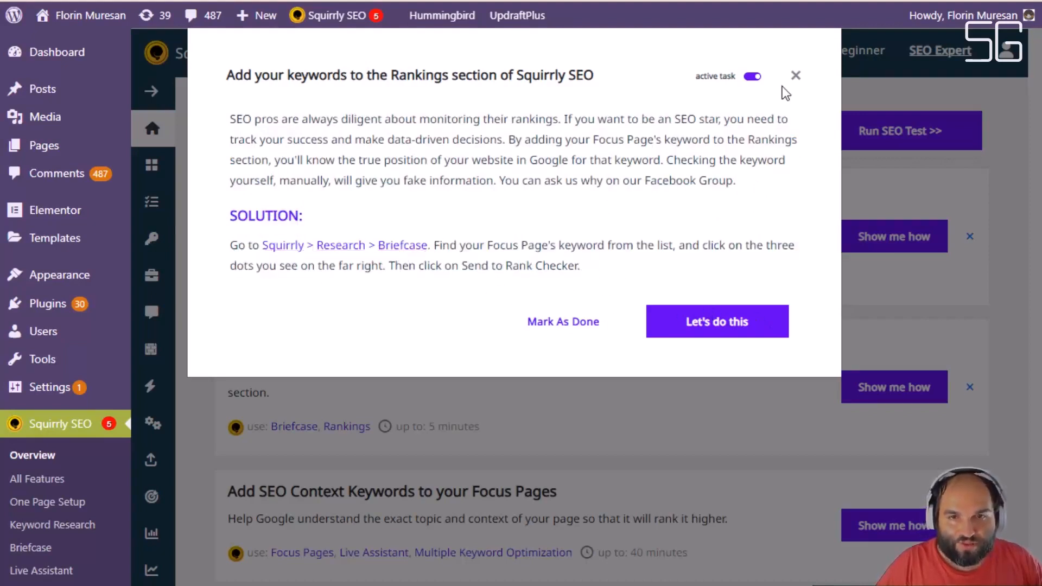
pyautogui.click(795, 76)
pyautogui.scroll(-2, 623, 419)
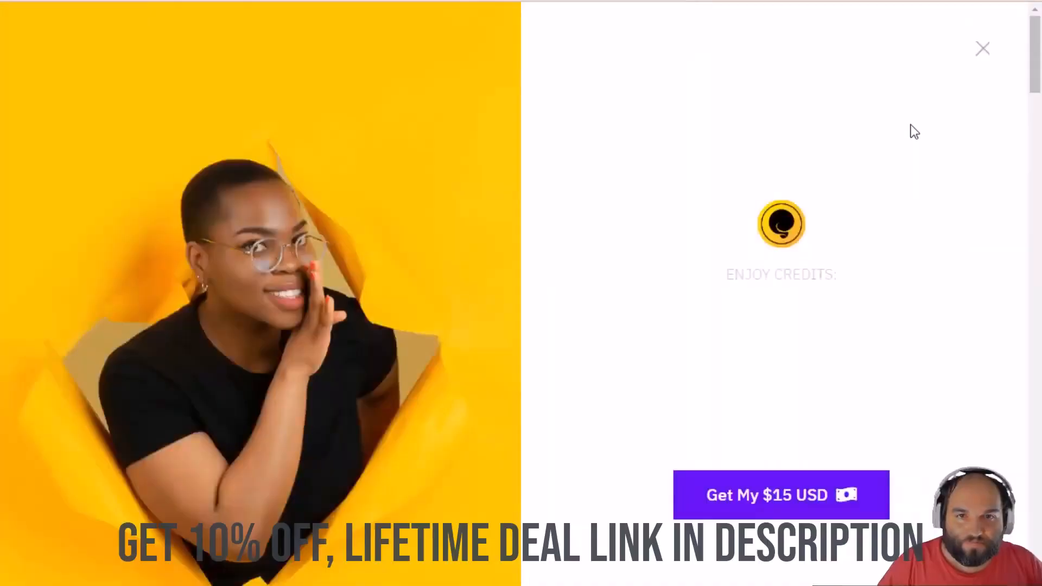
# Step: Dismiss the $15 USD credit offer and look through the Keyword Research and Focus Pages feature pages on the Squirrly website
pyautogui.click(984, 50)
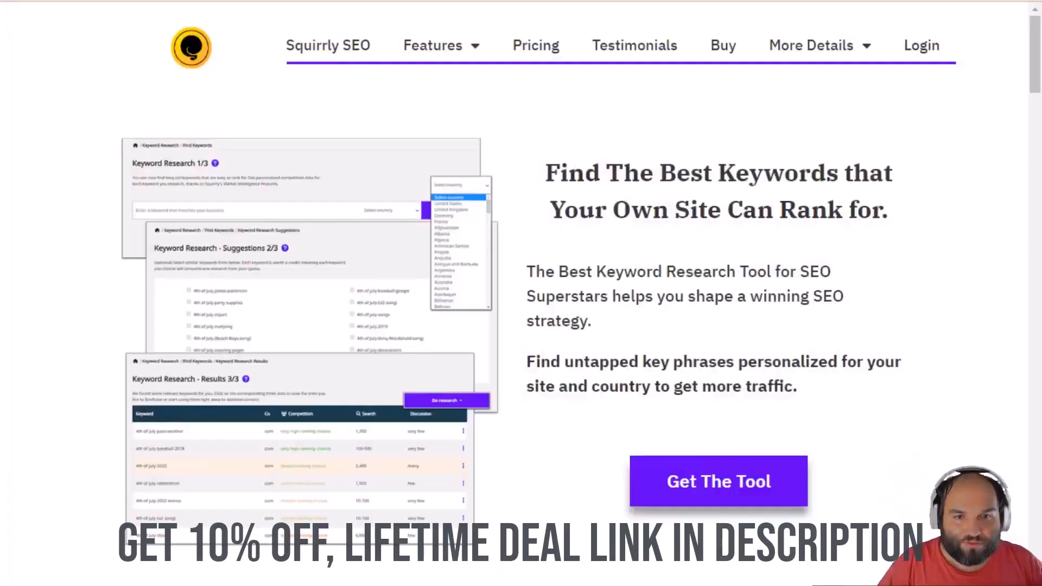
pyautogui.scroll(-10, 641, 350)
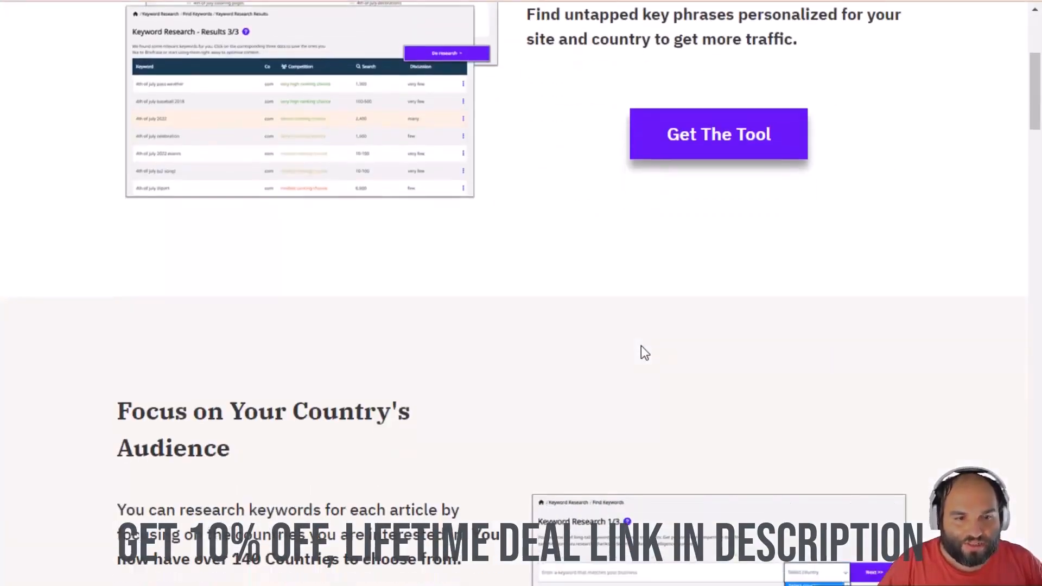
pyautogui.scroll(-10, 641, 347)
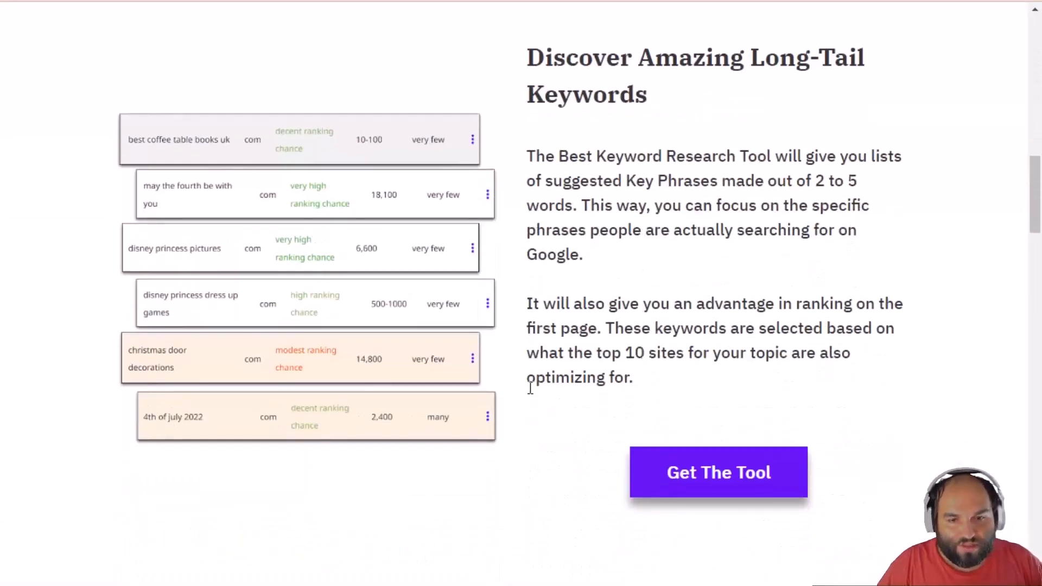
pyautogui.scroll(-15, 532, 383)
pyautogui.scroll(5, 540, 380)
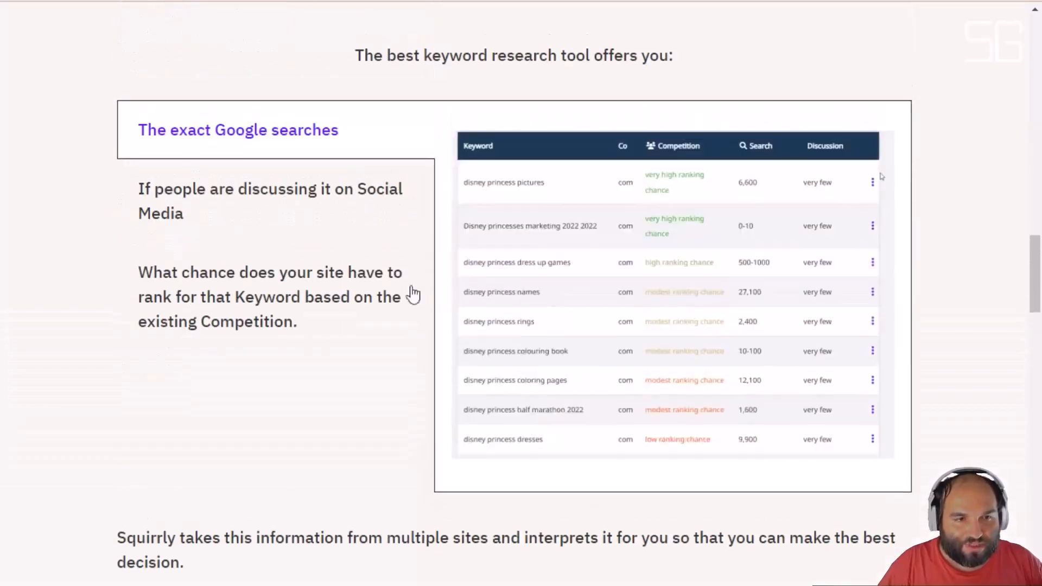
pyautogui.click(335, 230)
pyautogui.click(340, 290)
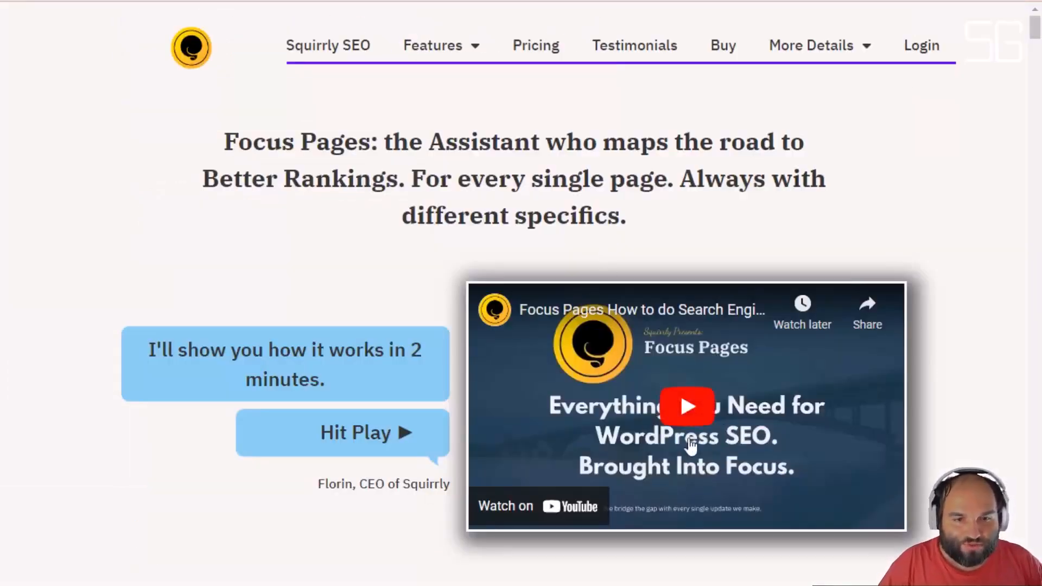
pyautogui.scroll(-15, 723, 447)
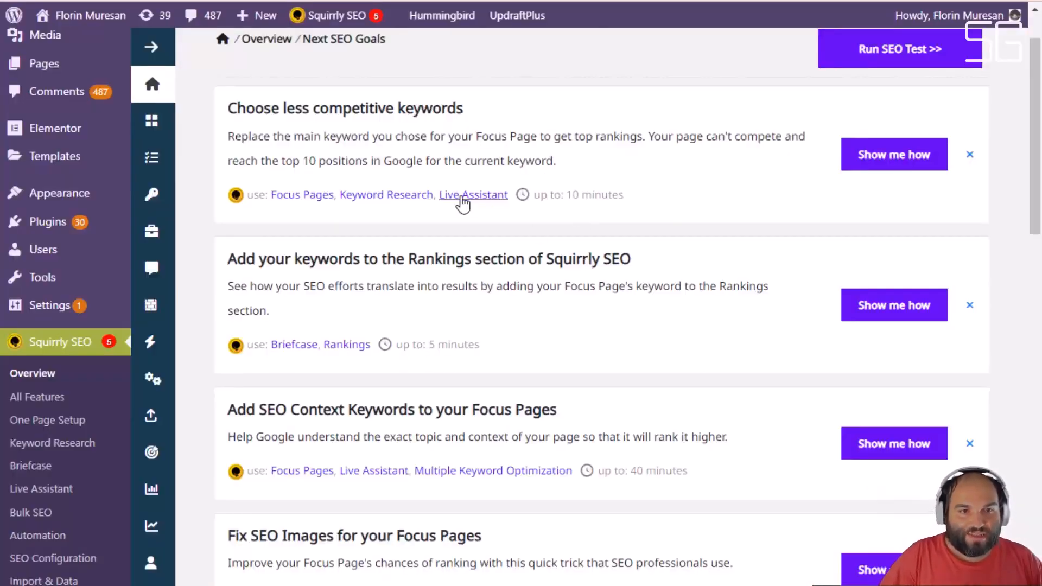
# Step: Reopen the guidance for the "Choose less competitive keywords" goal and close it to return to the goals list
pyautogui.click(886, 158)
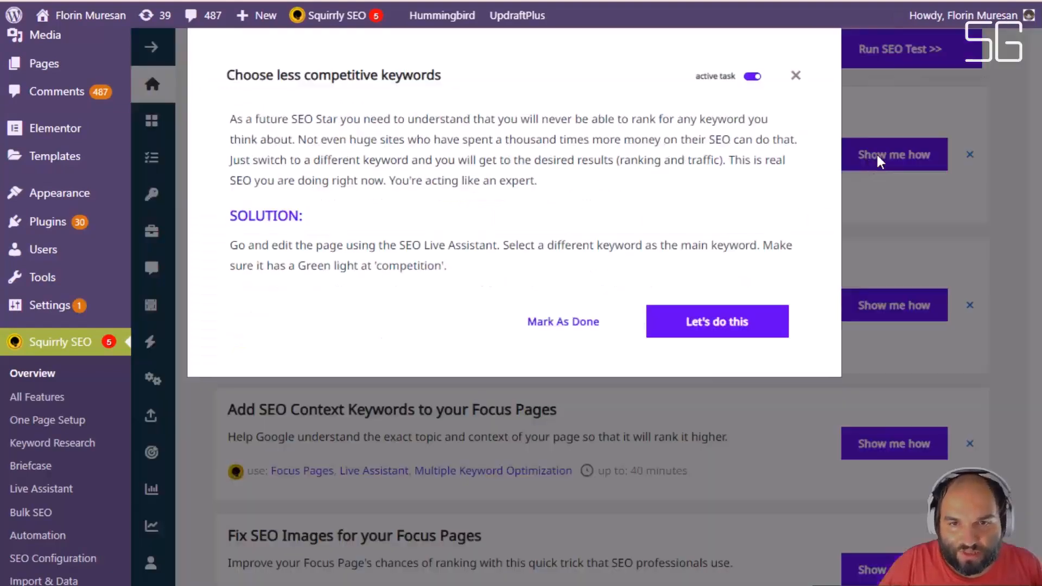
pyautogui.click(570, 444)
pyautogui.scroll(2, 721, 492)
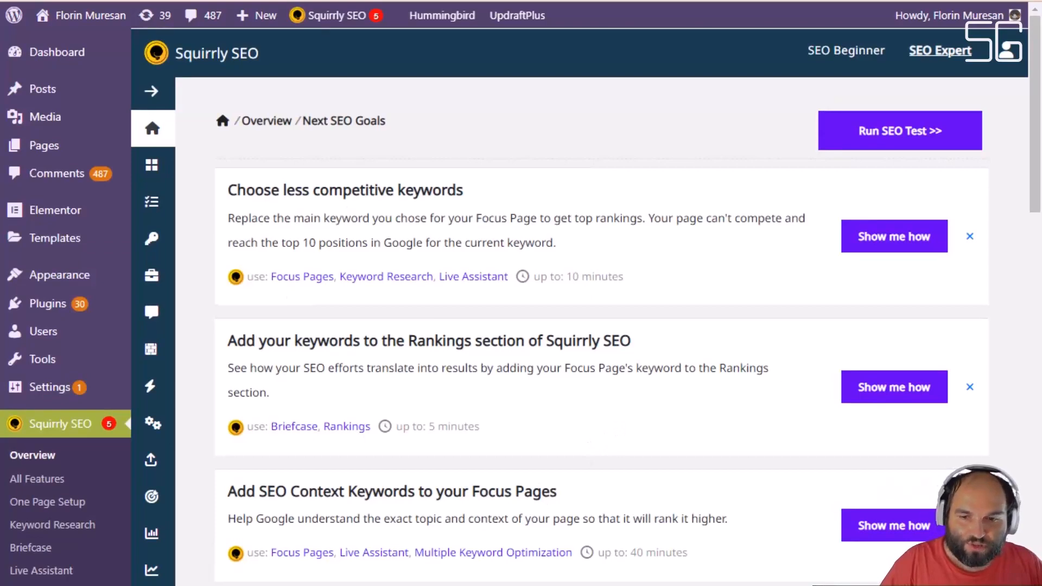
# Step: Reopen and close the guidance for adding keywords to the Rankings section, and look through the Progress & Achievements list
pyautogui.click(886, 387)
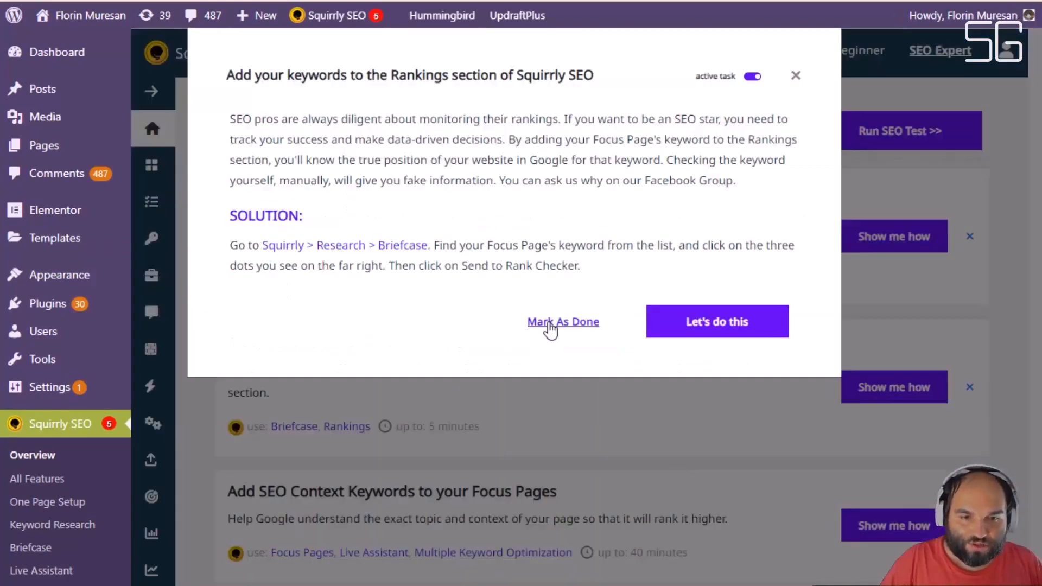
pyautogui.click(796, 76)
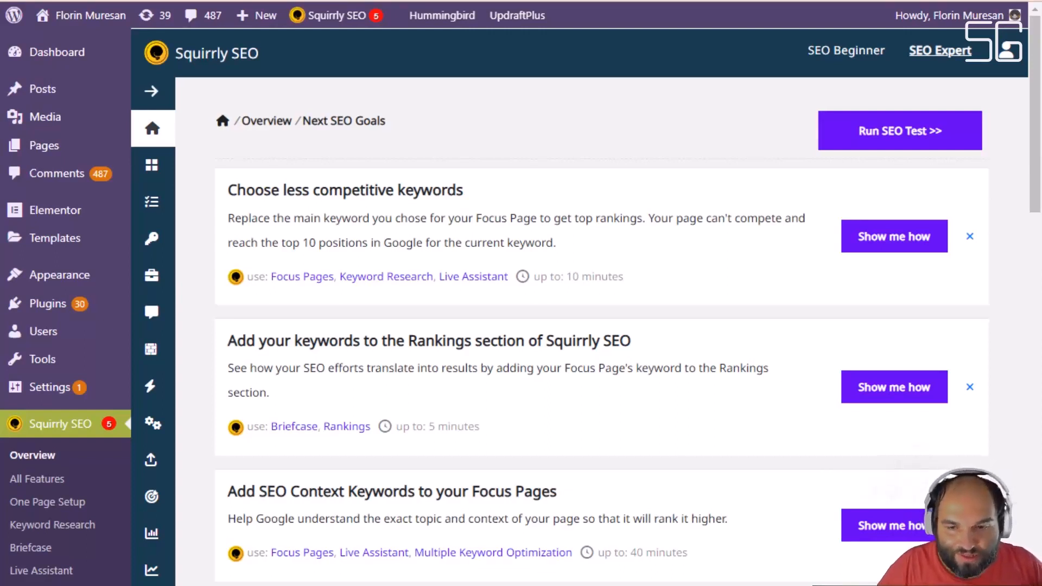
pyautogui.scroll(-15, 578, 401)
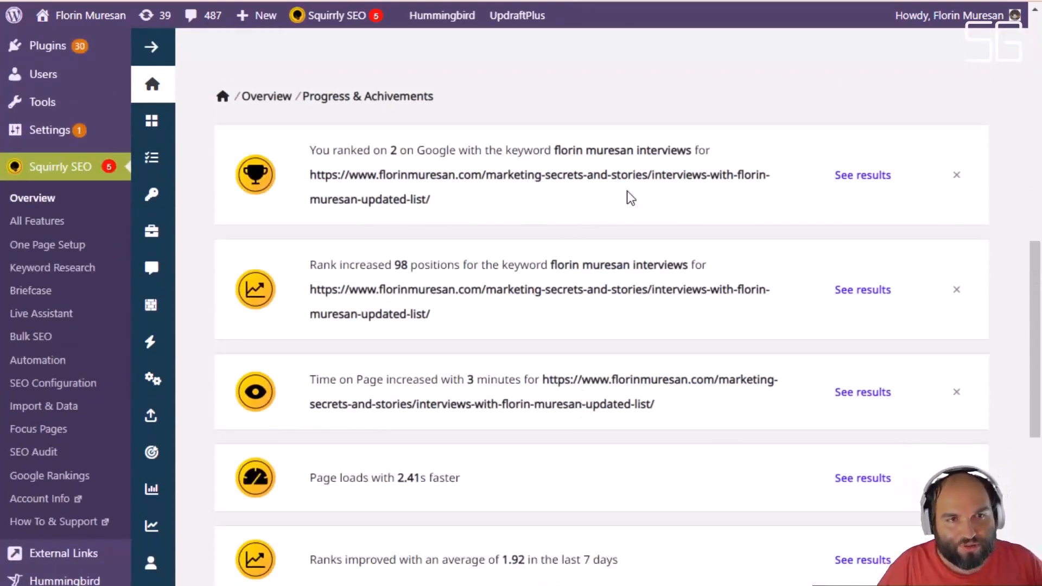
pyautogui.scroll(-2, 606, 241)
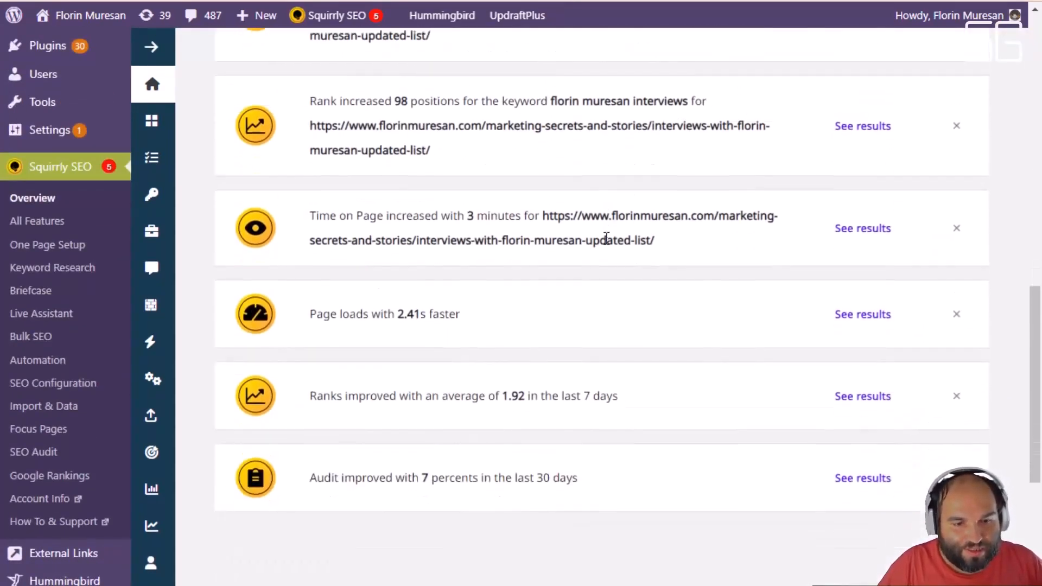
pyautogui.scroll(5, 605, 235)
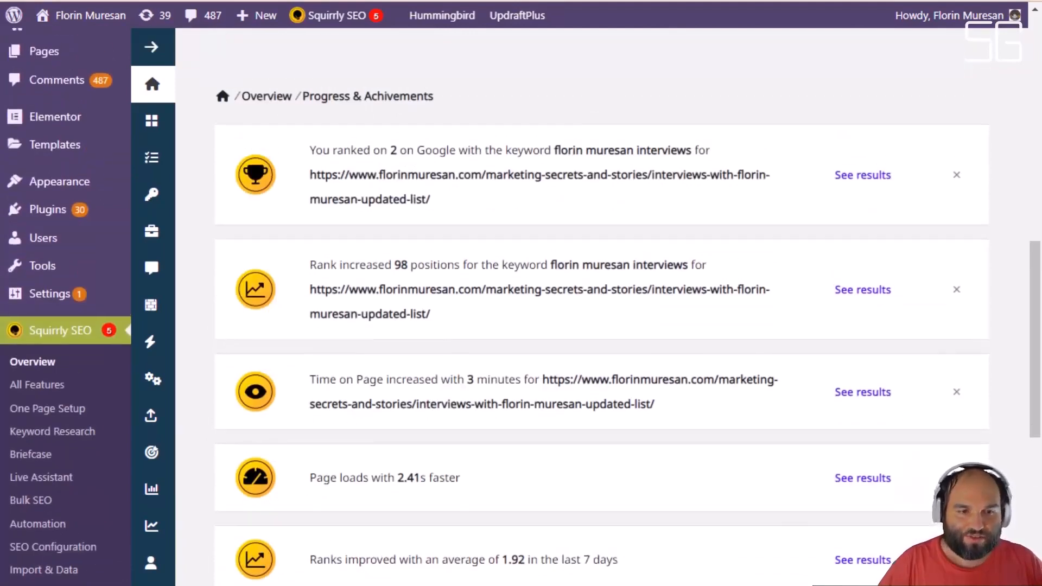
pyautogui.scroll(-3, 646, 248)
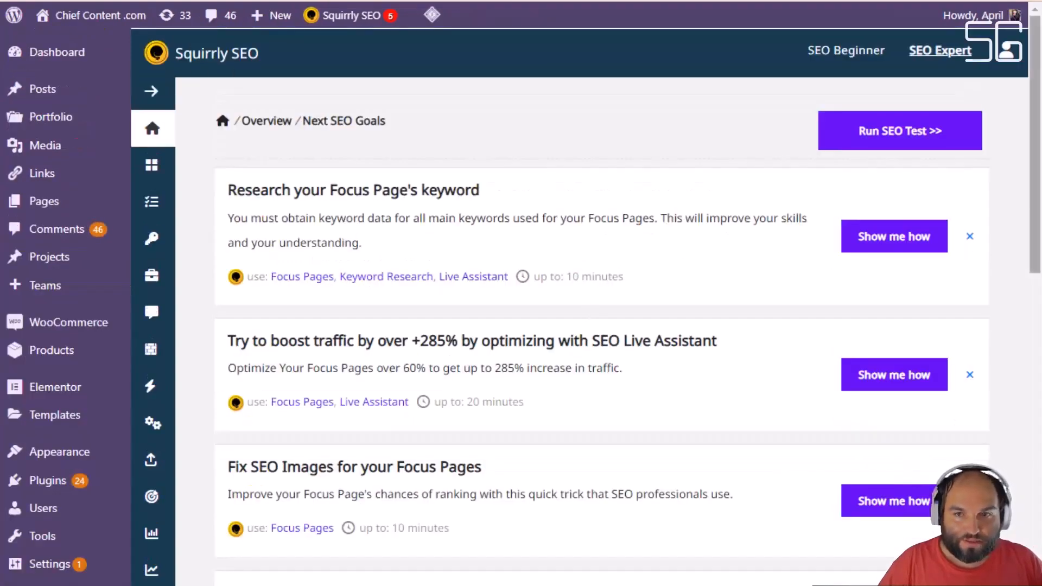
# Step: Examine the SEO goals and the Progress & Achievements sections on the Service Cheetah and Chief Content sites
pyautogui.scroll(-15, 601, 304)
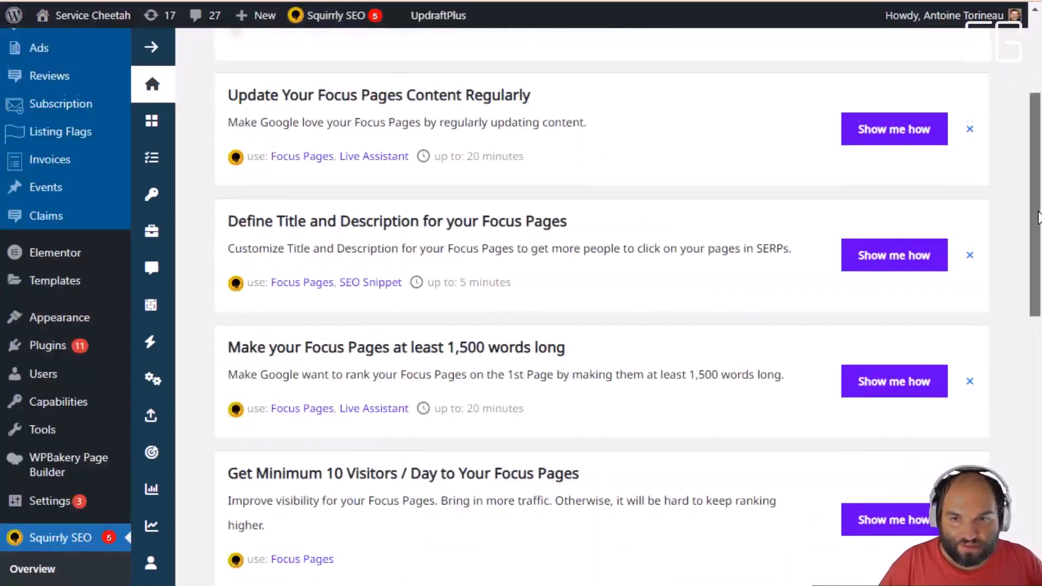
pyautogui.scroll(-8, 601, 304)
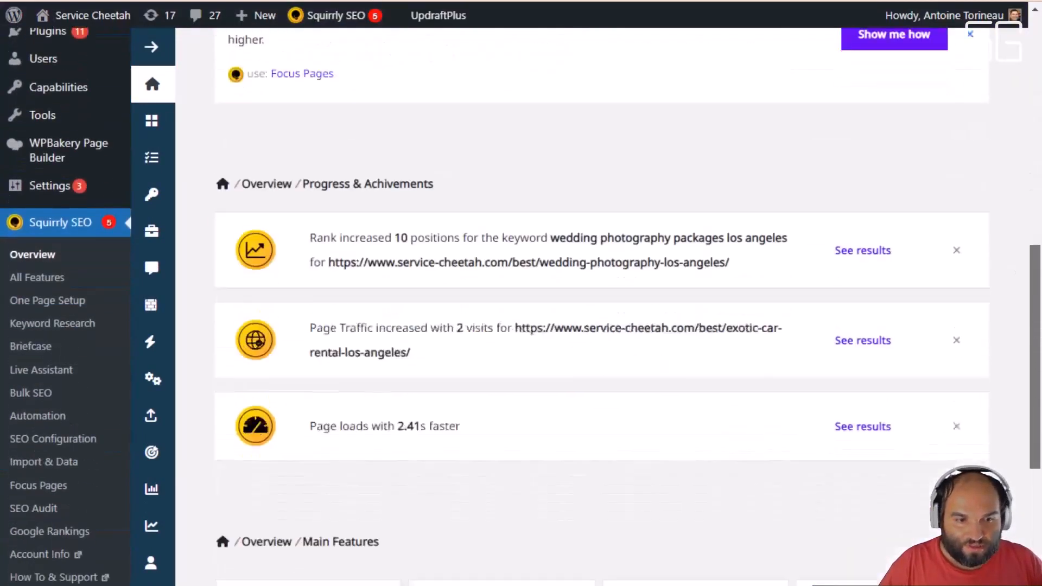
pyautogui.scroll(-2, 575, 288)
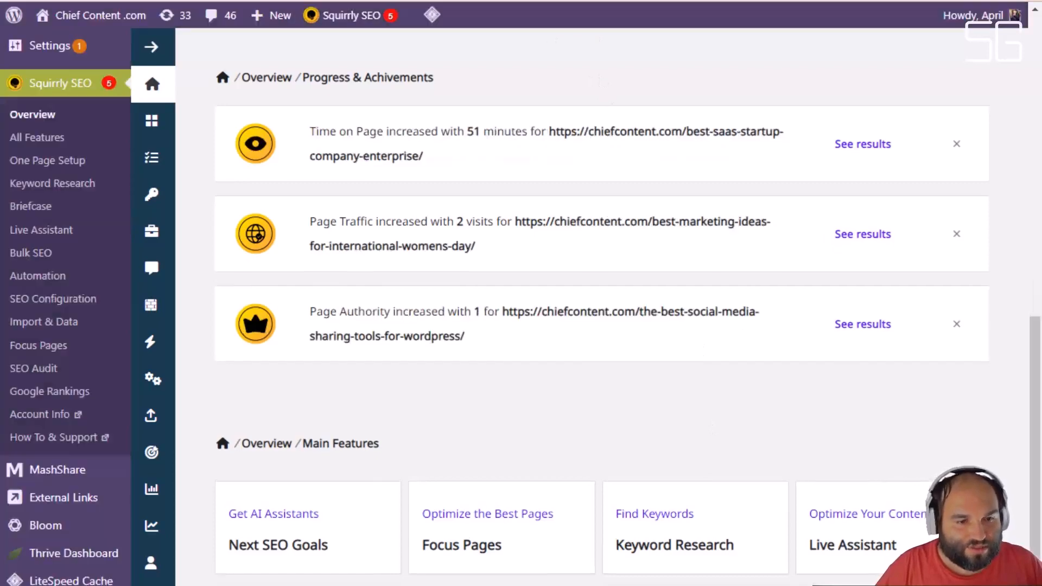
# Step: Look through the Main Features and Free Learning Materials sections on the Chief Content overview, and return to Next SEO Goals
pyautogui.scroll(-6, 645, 421)
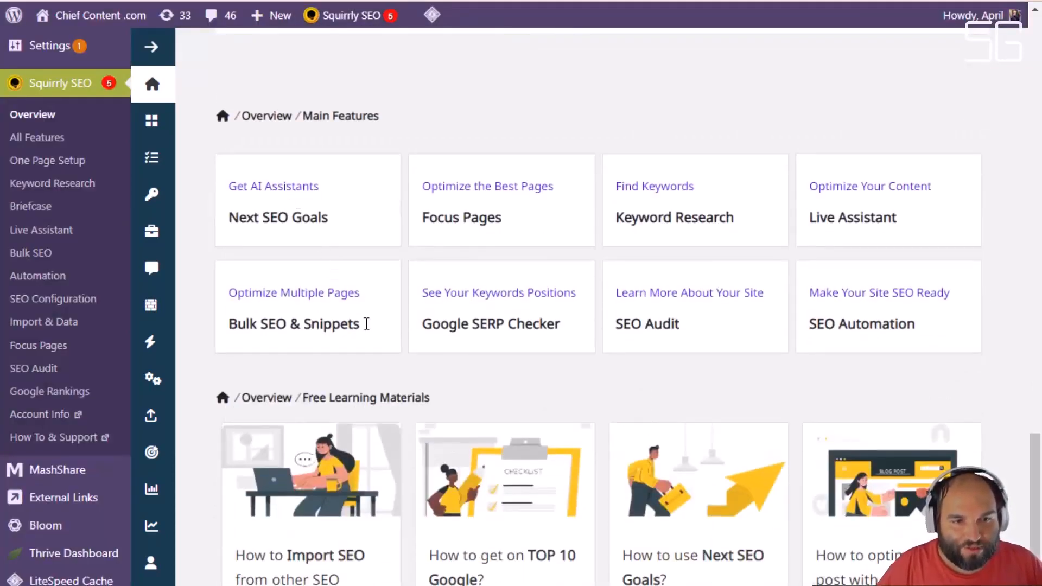
pyautogui.scroll(-1, 624, 415)
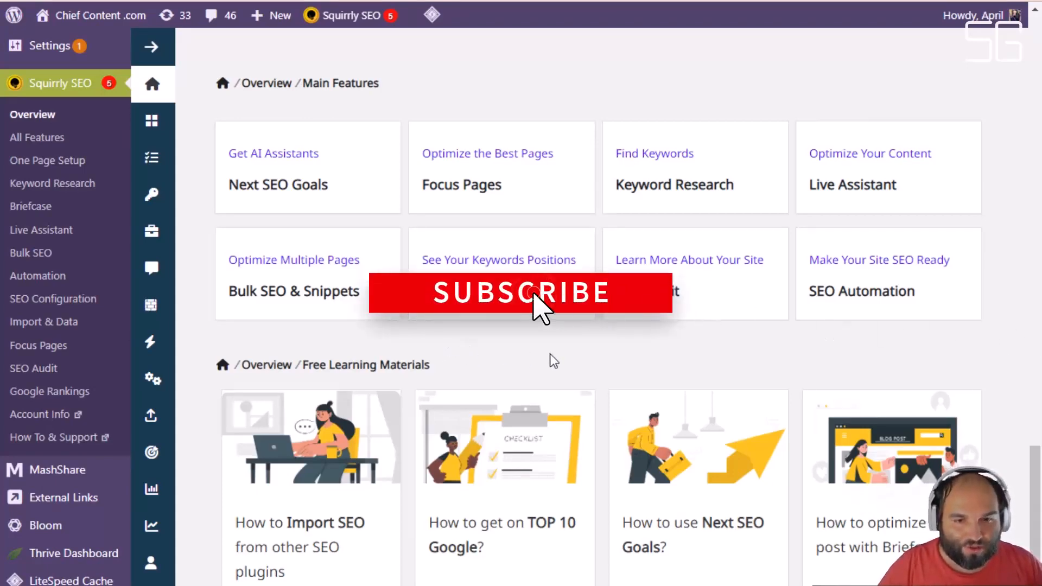
pyautogui.scroll(15, 553, 356)
pyautogui.scroll(6, 552, 354)
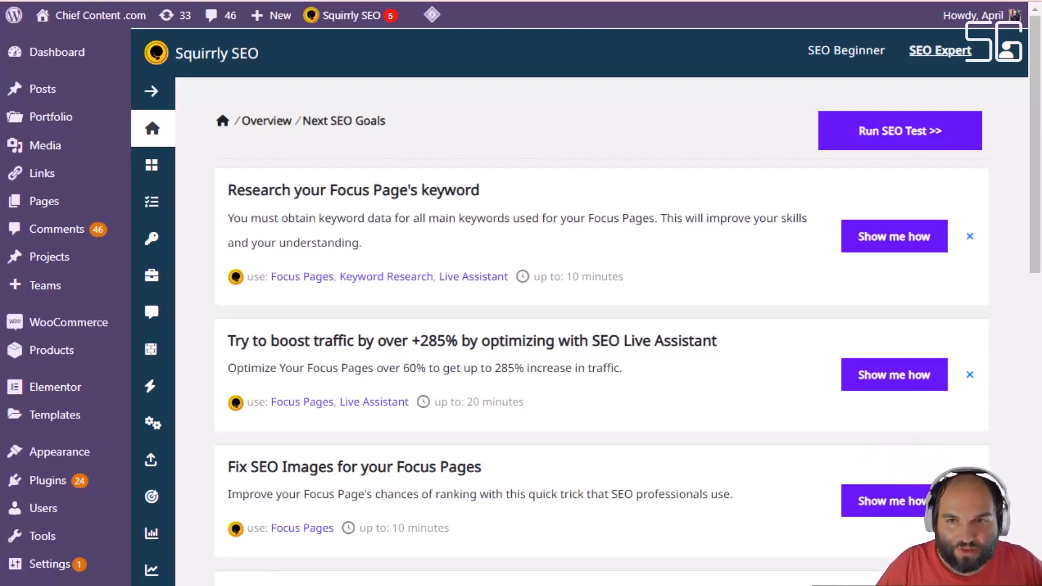
# Step: Show the account details, review the lookup usage limits, the option to hide the section from customers and the account links, and close them
pyautogui.click(1009, 52)
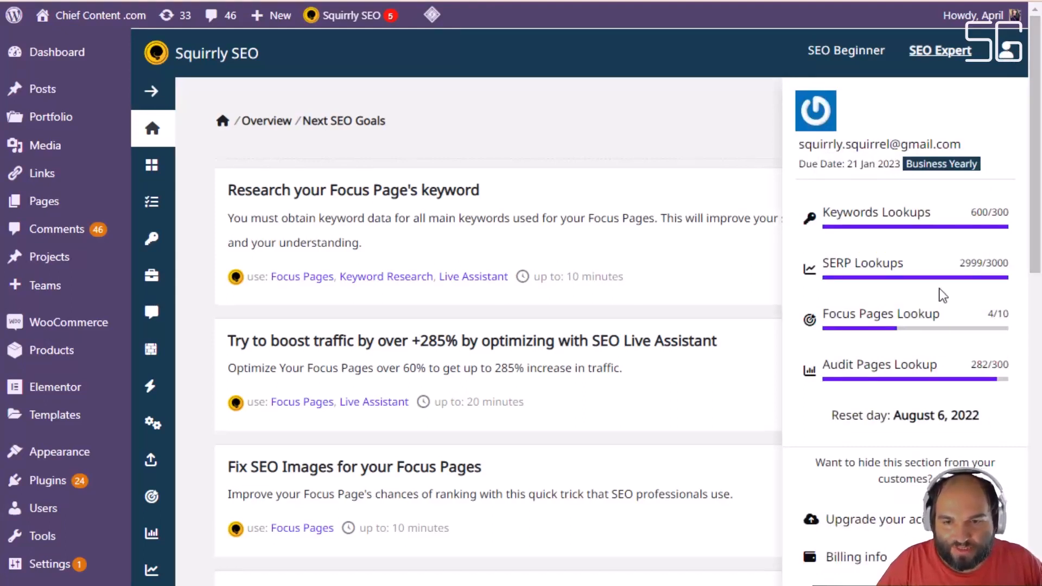
pyautogui.moveTo(933, 480); pyautogui.dragTo(808, 463)
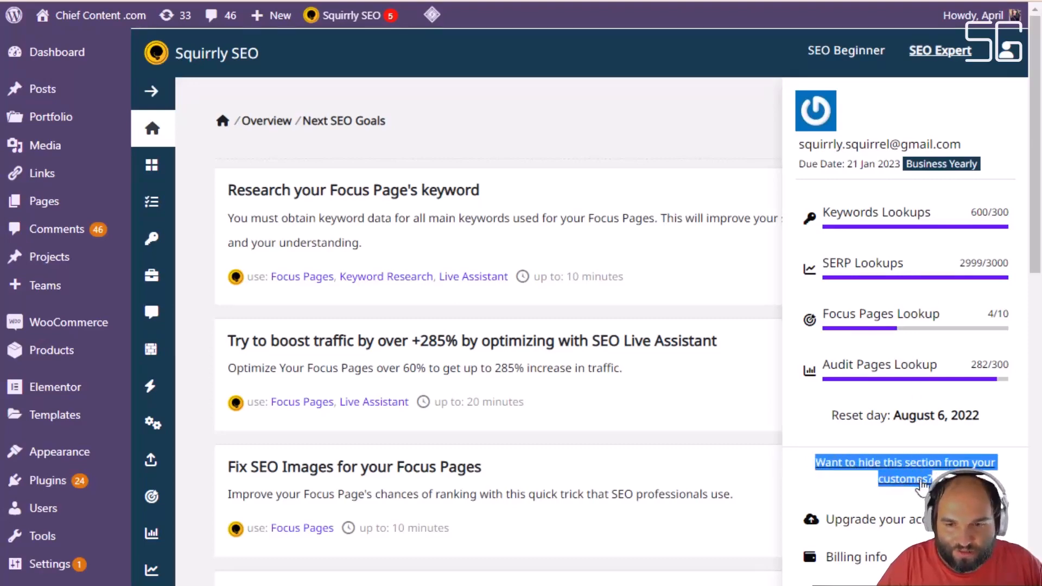
pyautogui.scroll(-2, 906, 466)
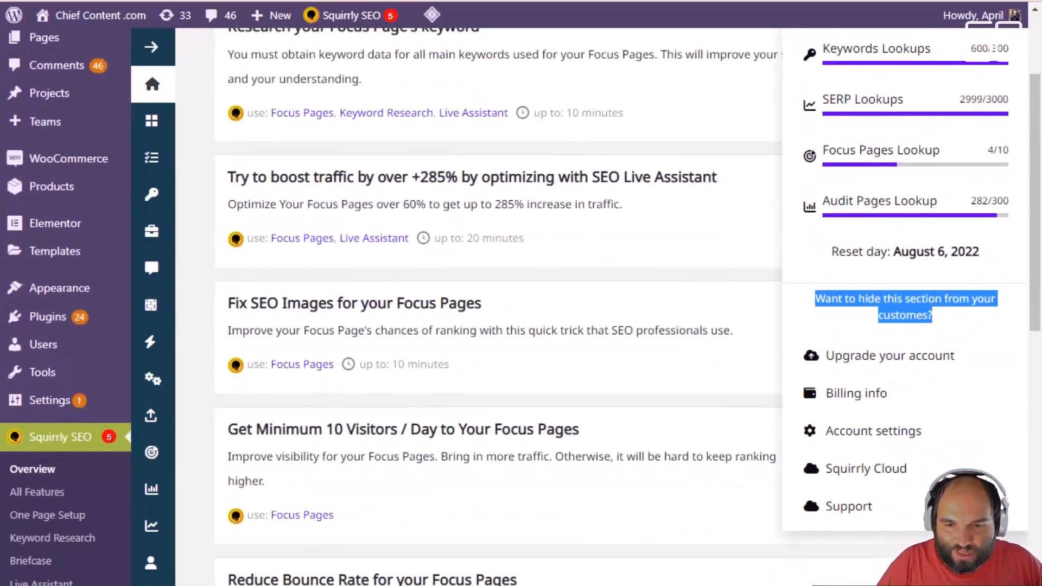
pyautogui.scroll(2, 836, 201)
pyautogui.hotkey('alt', 'Tab')
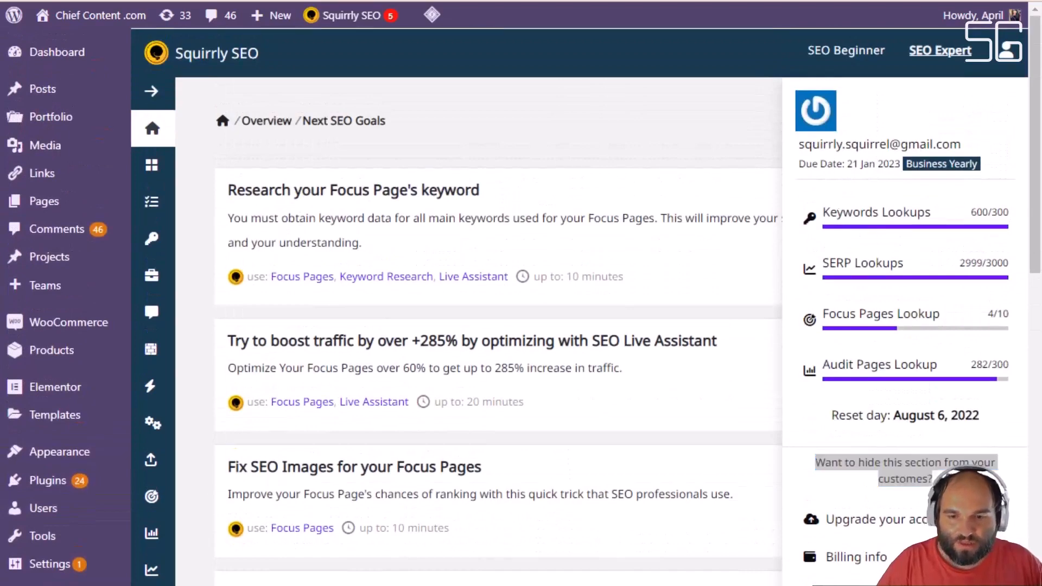
pyautogui.click(1007, 51)
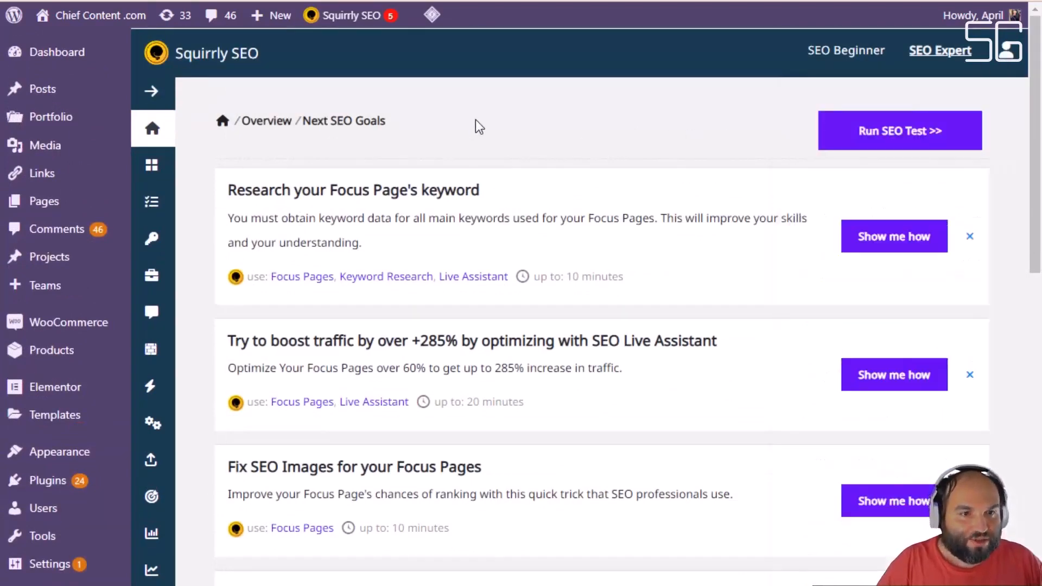
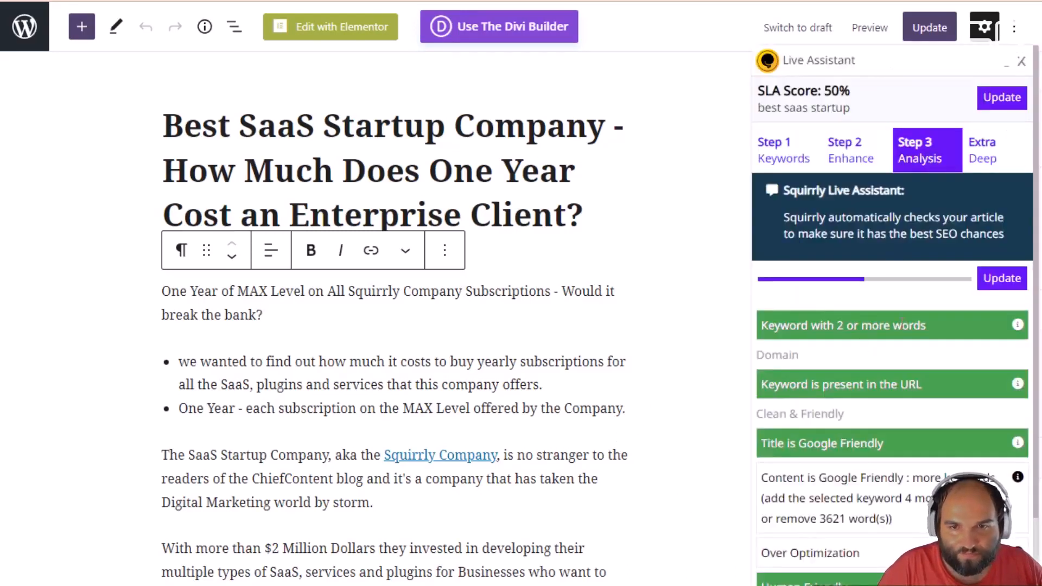
# Step: Show the Keywords step of Live Assistant and examine the SLA score and the main keyword "best saas startup"
pyautogui.click(788, 152)
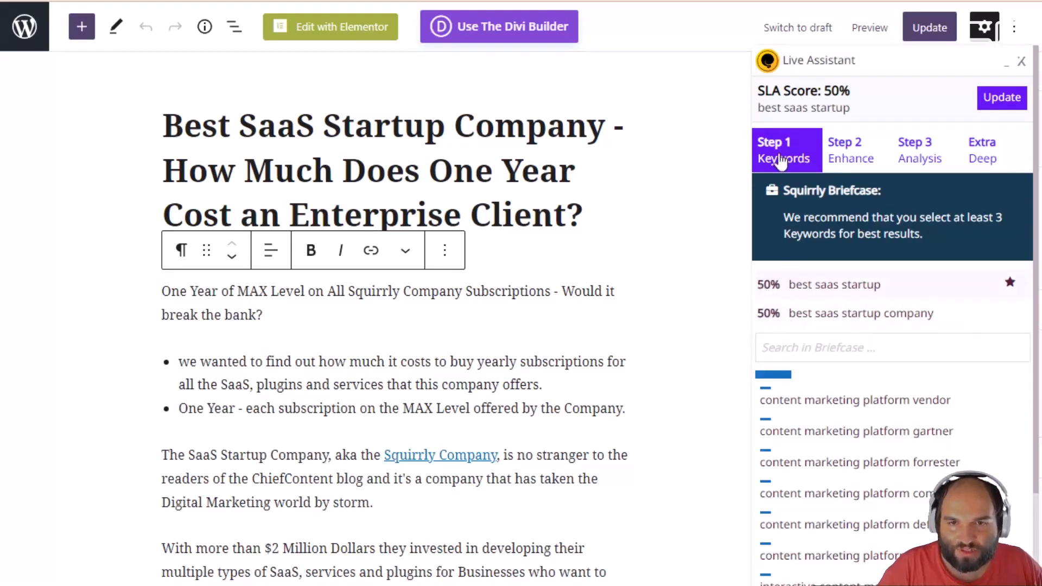
pyautogui.moveTo(758, 93); pyautogui.dragTo(868, 96)
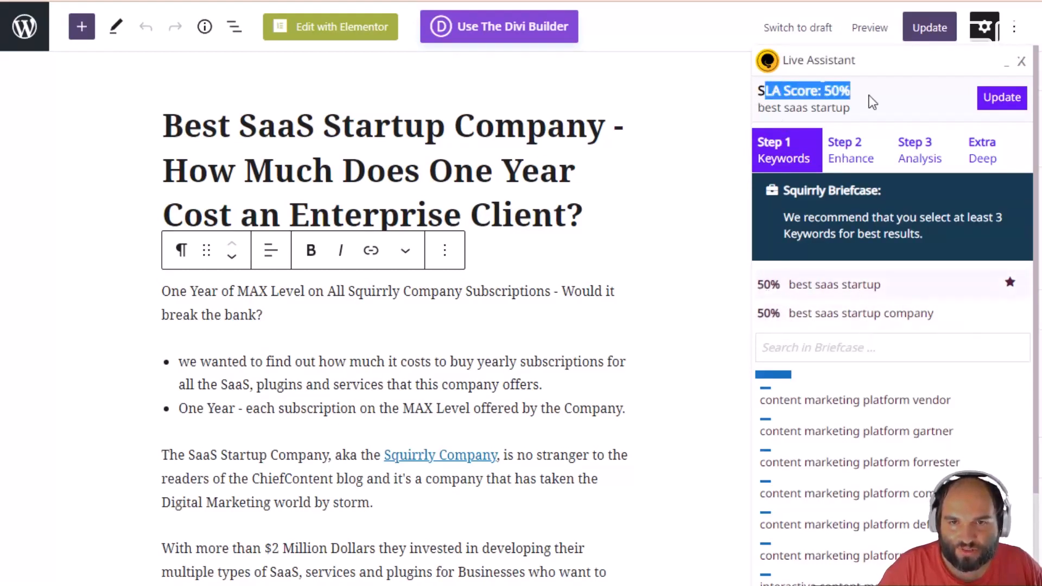
pyautogui.click(868, 96)
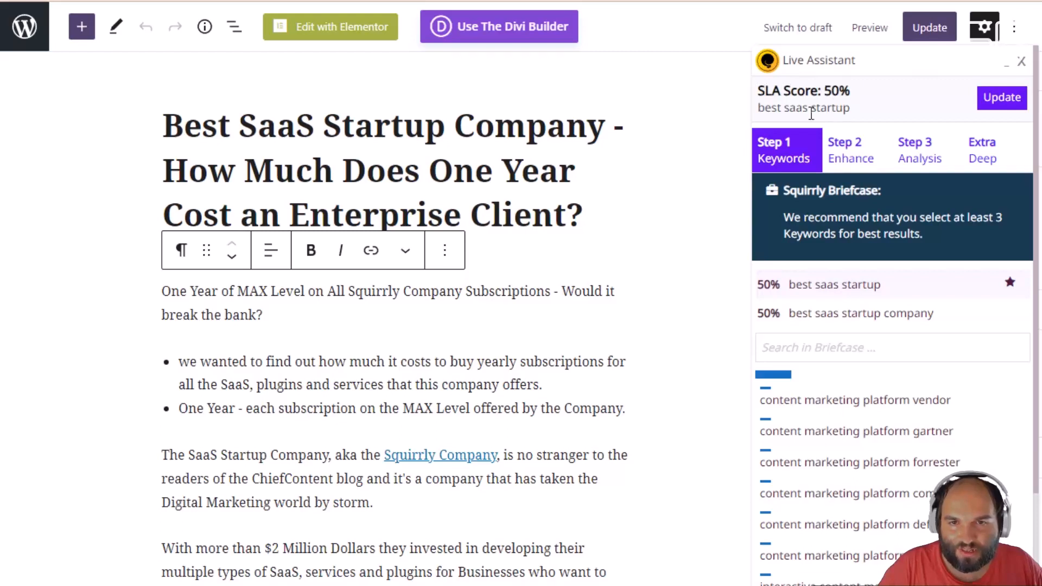
pyautogui.moveTo(758, 107); pyautogui.dragTo(856, 108)
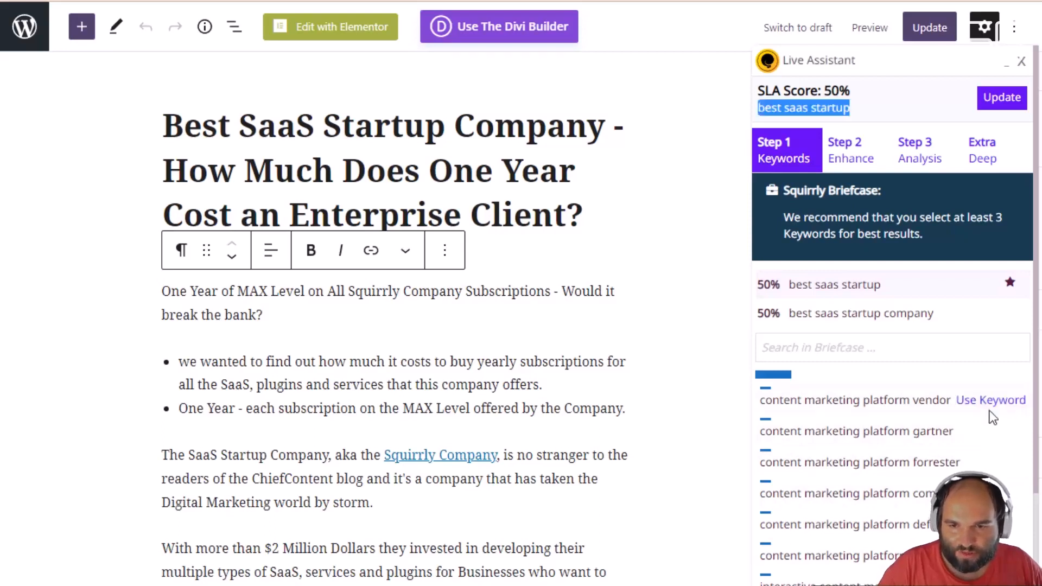
# Step: Add the Briefcase keyword "content marketing platform vendor" to the article's optimization keywords and read the recommendation on keyword selection
pyautogui.click(991, 404)
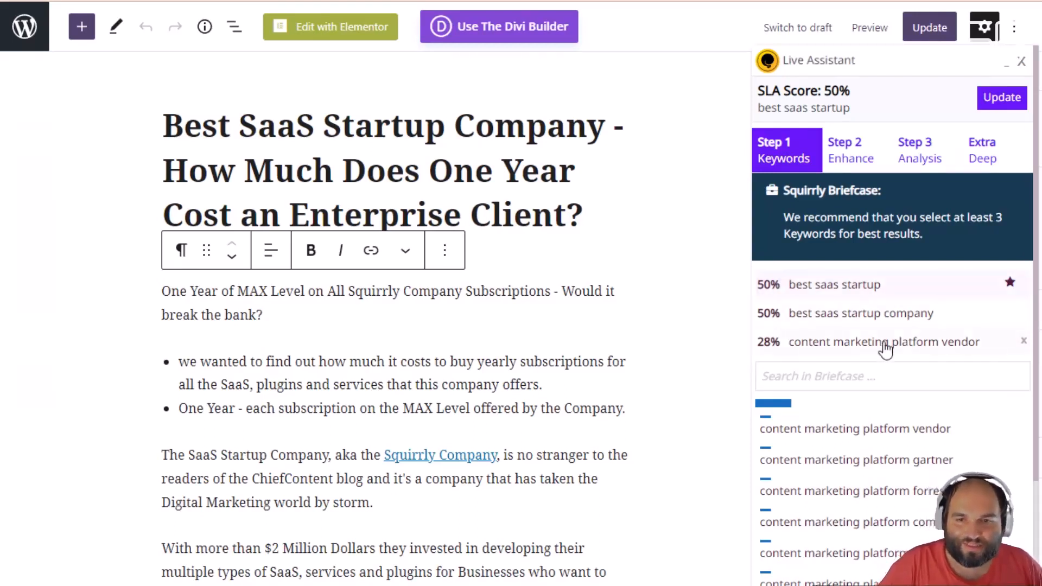
pyautogui.moveTo(791, 190); pyautogui.dragTo(935, 233)
pyautogui.click(936, 233)
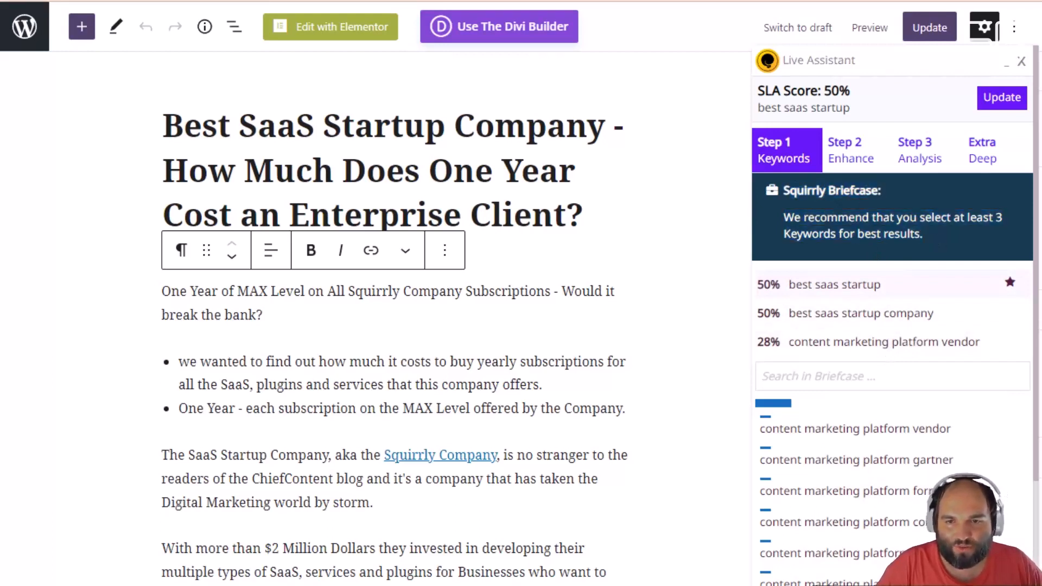
# Step: Continue from the Briefcase keywords to the Enhance step and read the guidance on automatic image alt text
pyautogui.scroll(-6, 927, 392)
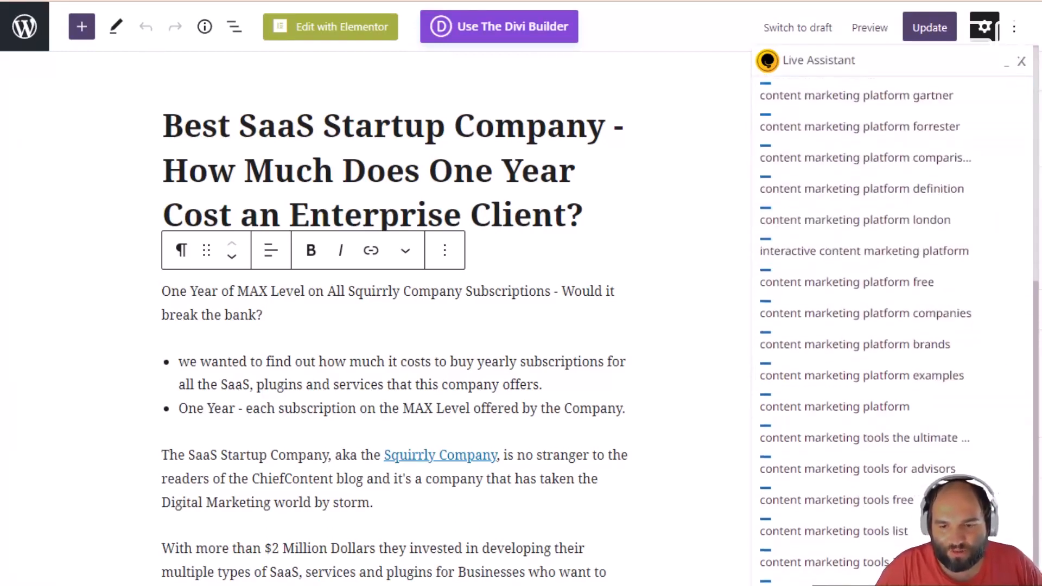
pyautogui.click(916, 575)
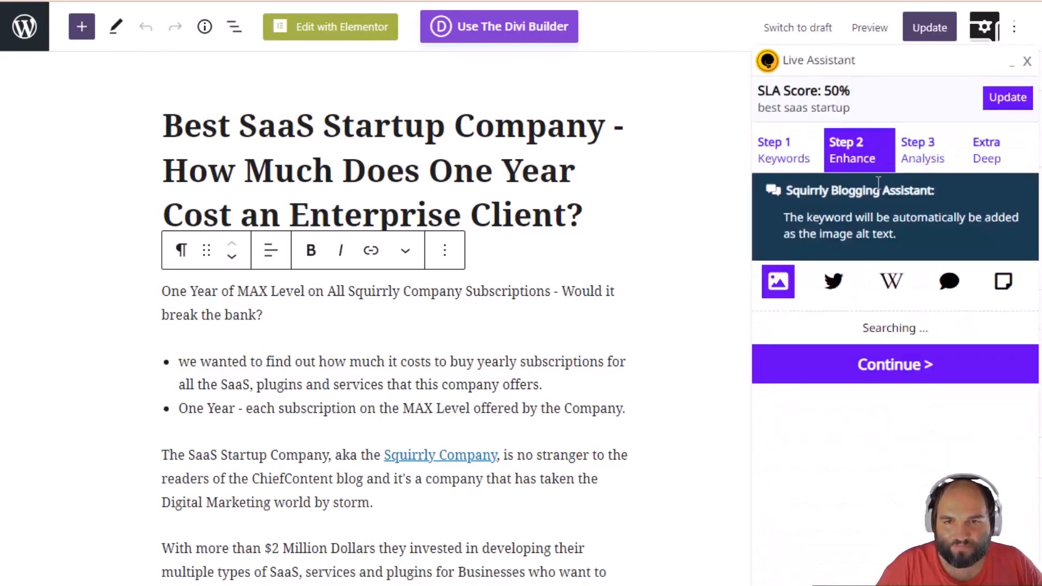
pyautogui.moveTo(787, 191); pyautogui.dragTo(964, 213)
pyautogui.click(963, 209)
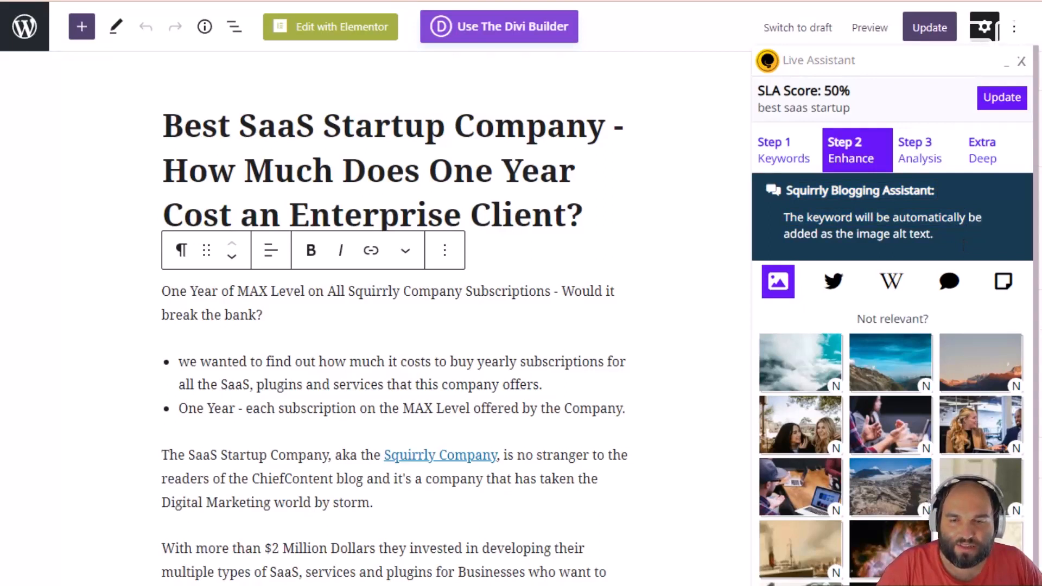
pyautogui.tripleClick(963, 239)
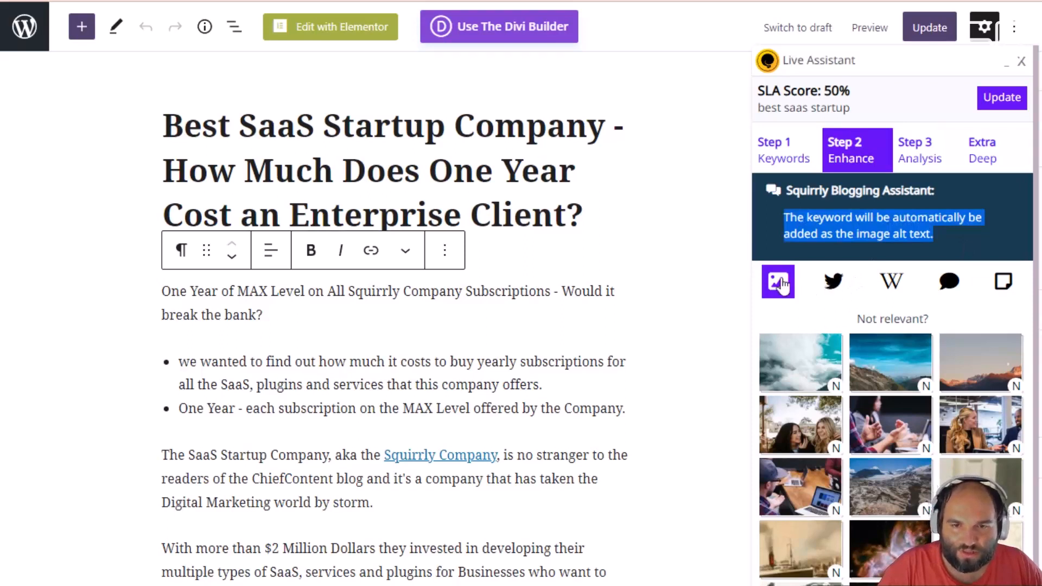
# Step: Switch the Enhance step to Twitter content and read the guidance on inserting tweets into the article
pyautogui.click(834, 286)
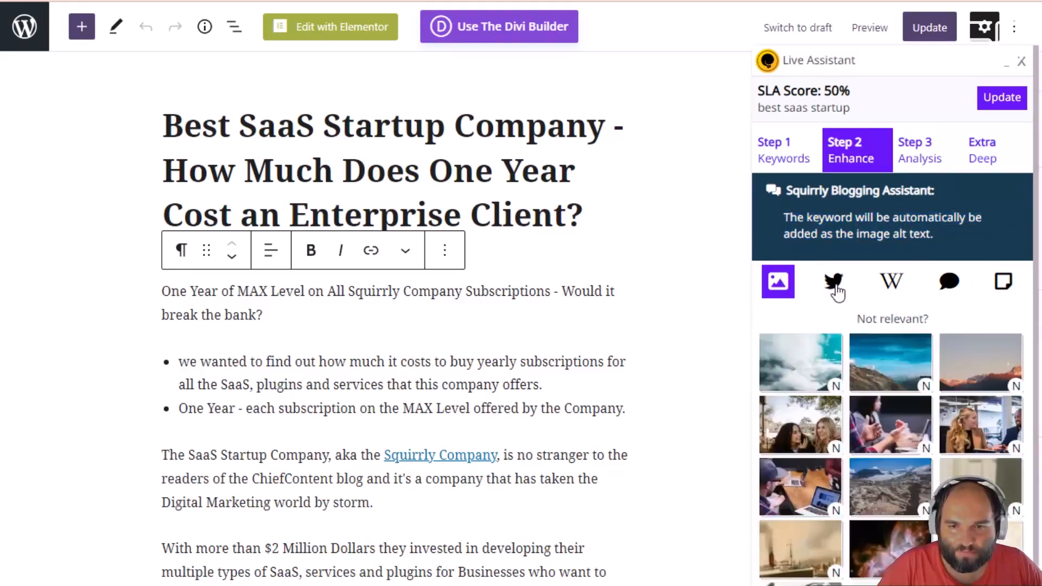
pyautogui.click(836, 288)
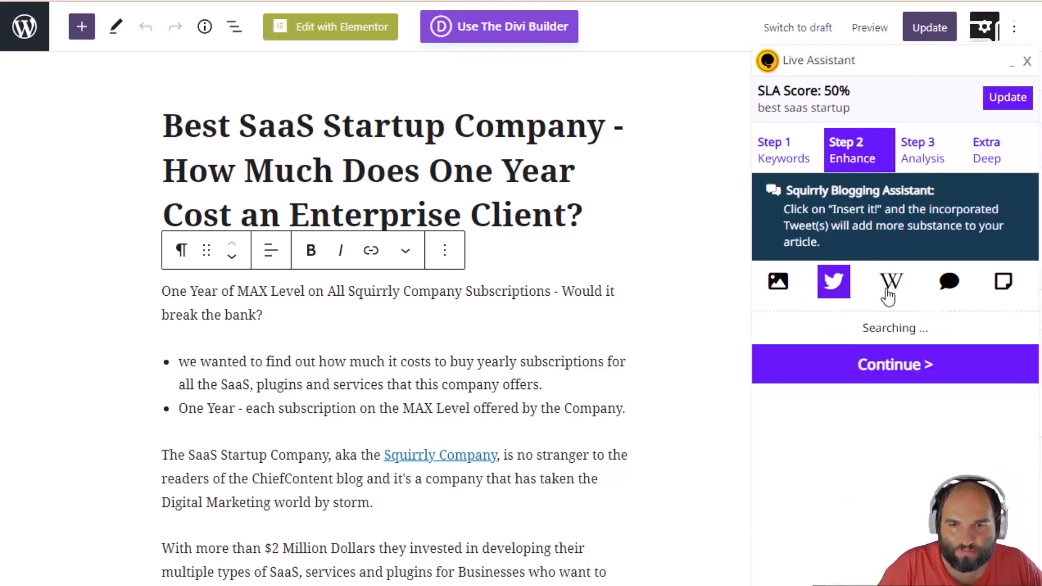
pyautogui.moveTo(794, 205); pyautogui.dragTo(945, 225)
pyautogui.click(944, 226)
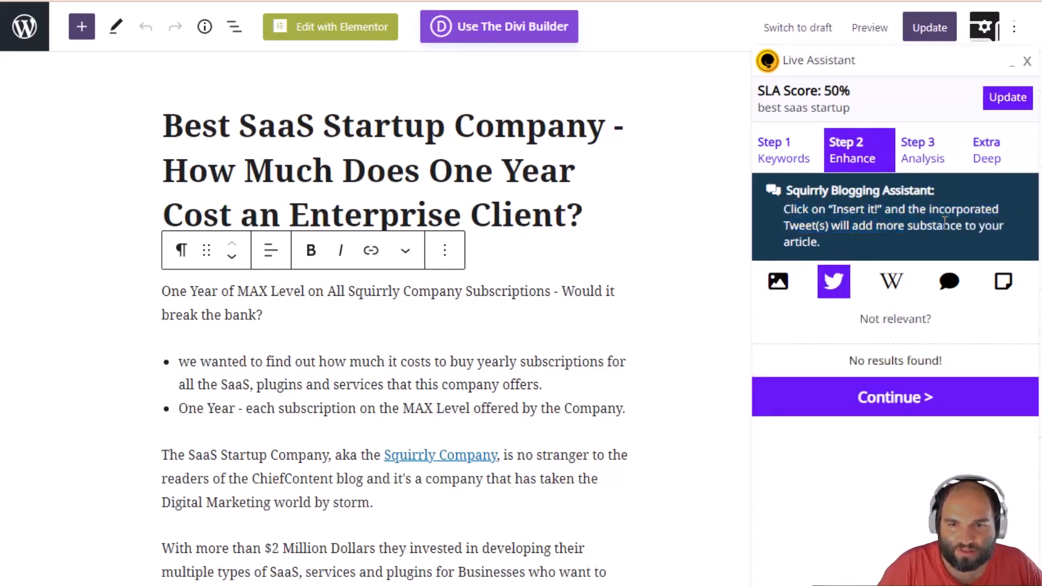
# Step: Browse the Wikipedia suggestions and their guidance, preview the "Software as a service" article, close it, and look through the list
pyautogui.click(889, 292)
pyautogui.moveTo(785, 206); pyautogui.dragTo(942, 231)
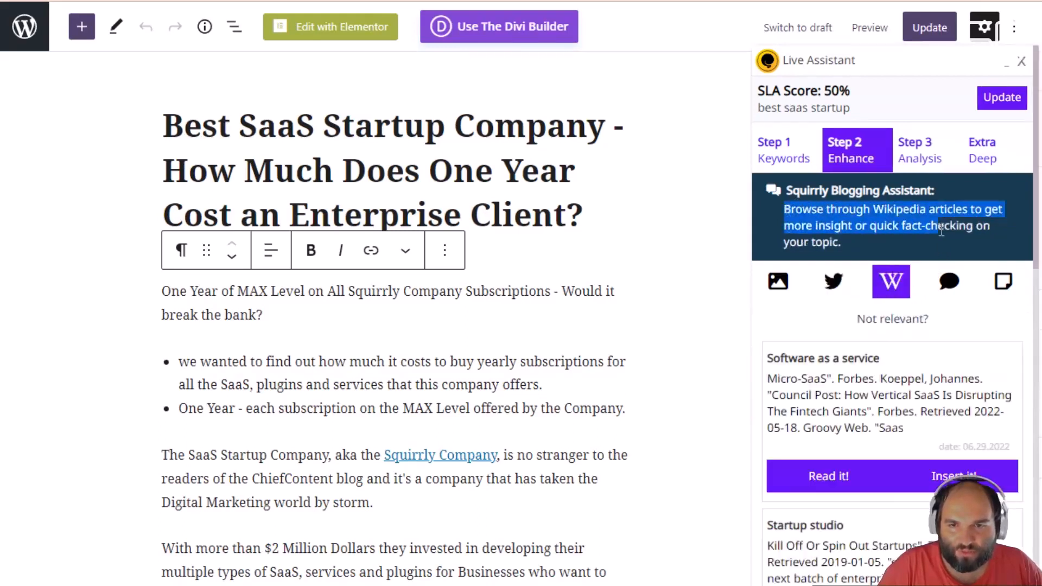
pyautogui.click(841, 479)
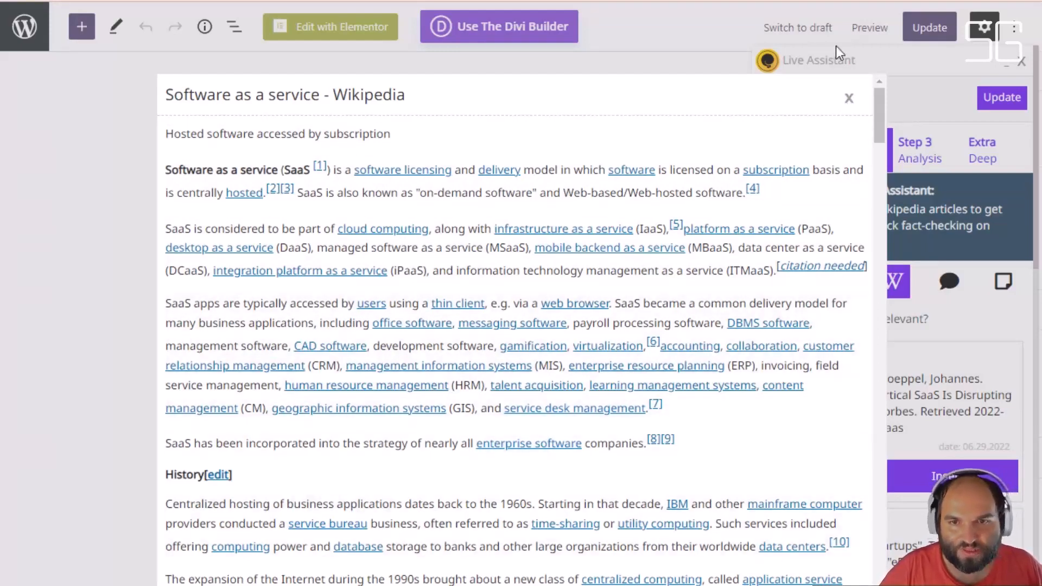
pyautogui.click(849, 102)
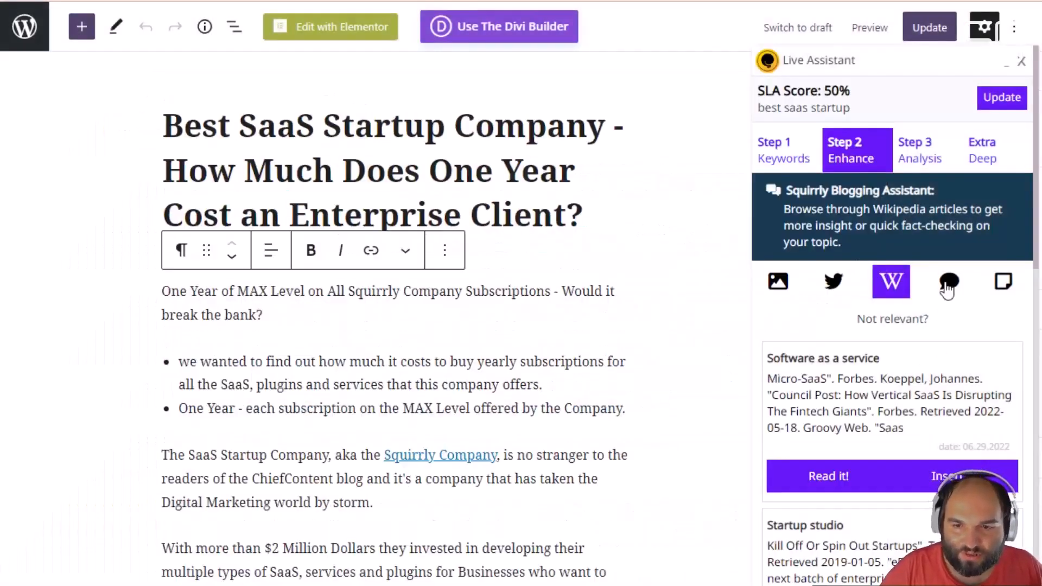
pyautogui.scroll(-1, 857, 526)
pyautogui.scroll(-5, 856, 526)
pyautogui.scroll(6, 923, 489)
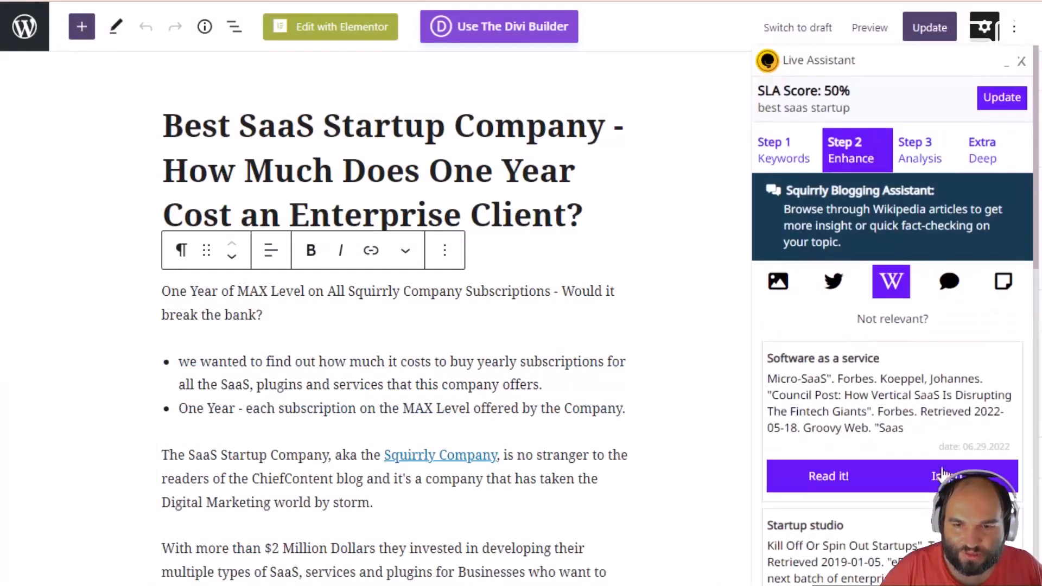
# Step: Look through the full list of Wikipedia suggestions for the article's keyword and reload it
pyautogui.scroll(-10, 896, 344)
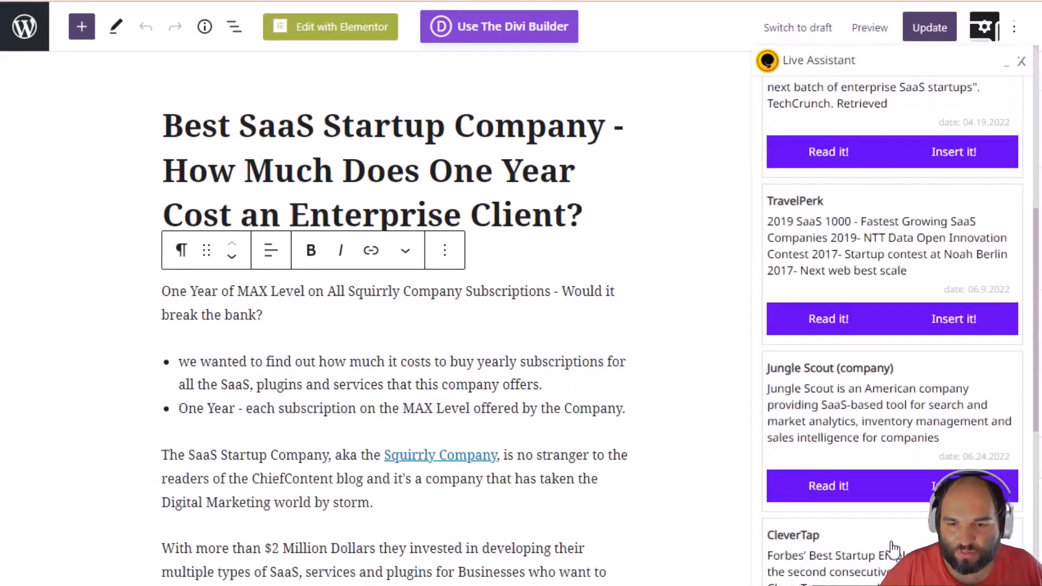
pyautogui.scroll(-8, 896, 315)
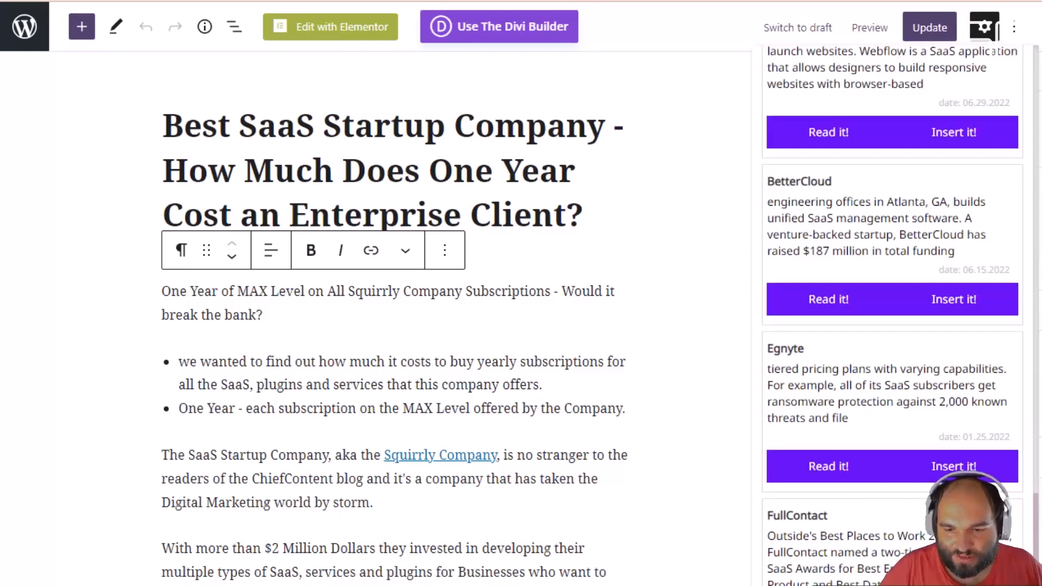
pyautogui.scroll(15, 896, 315)
pyautogui.click(890, 281)
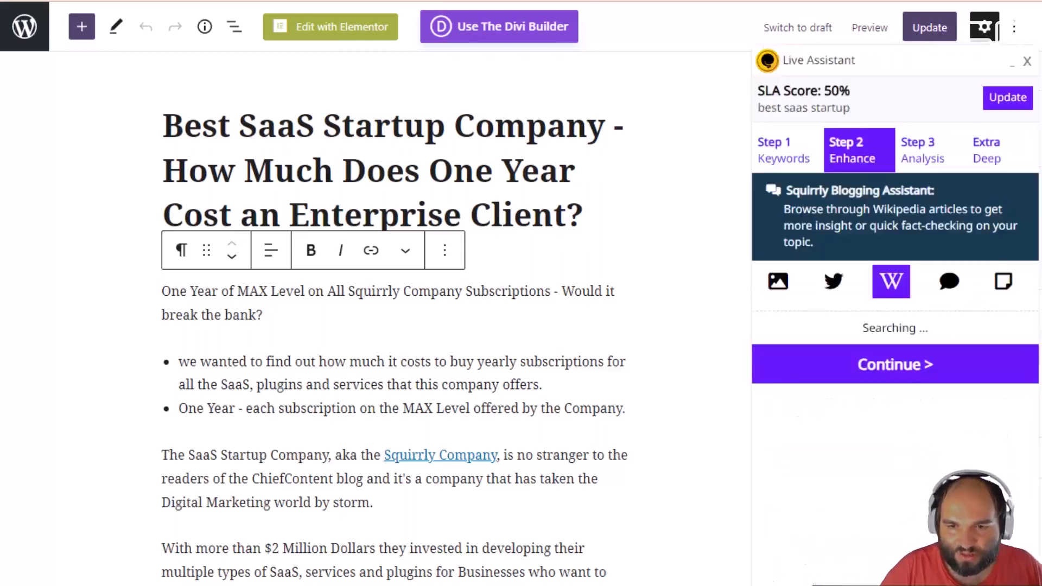
pyautogui.click(948, 289)
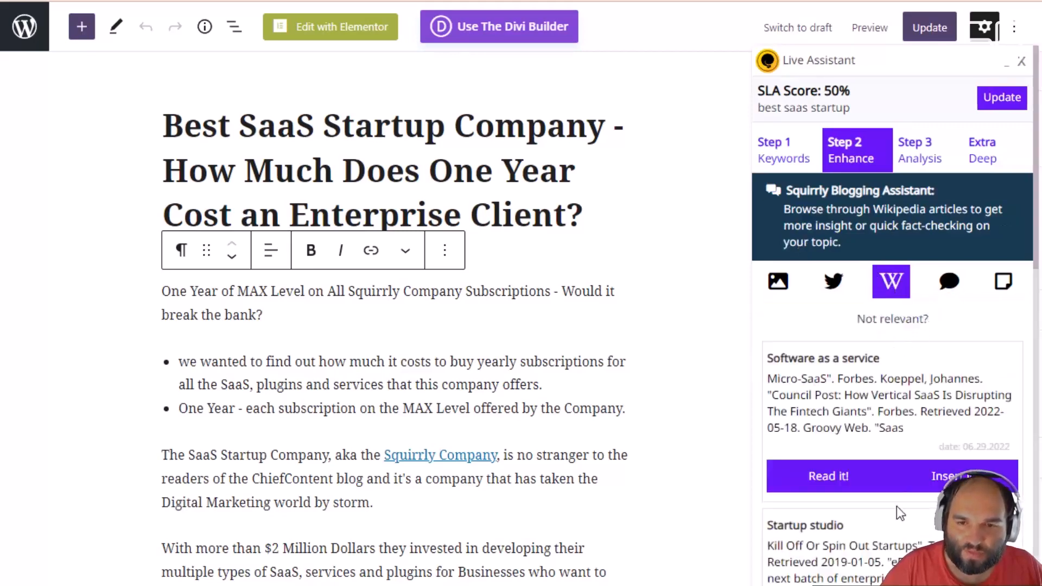
pyautogui.scroll(-5, 898, 511)
pyautogui.scroll(5, 896, 507)
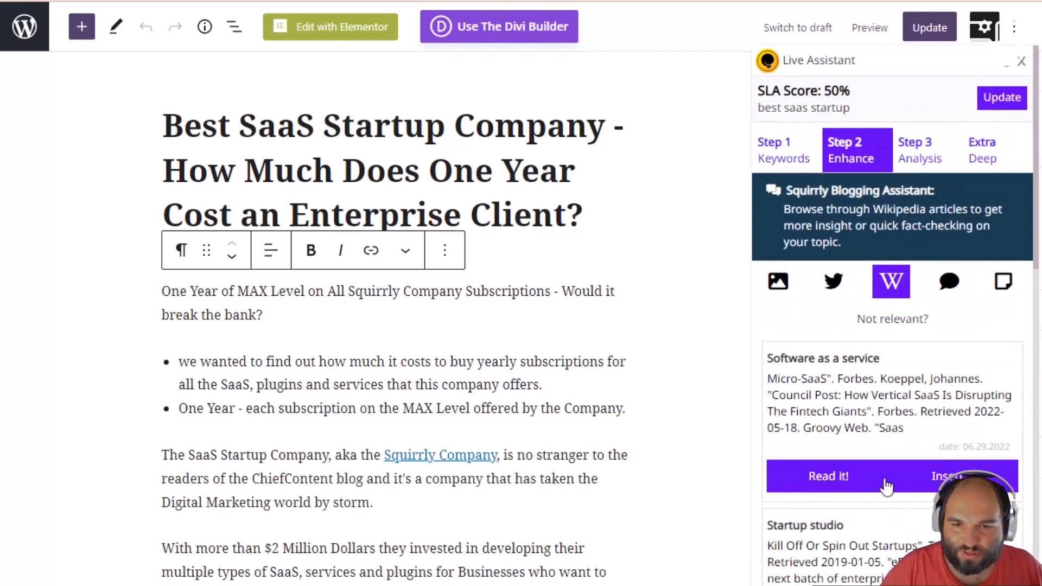
# Step: Switch the Enhance step to articles by fellow bloggers, read the guidance and look through the suggested SaaS startup articles
pyautogui.click(953, 284)
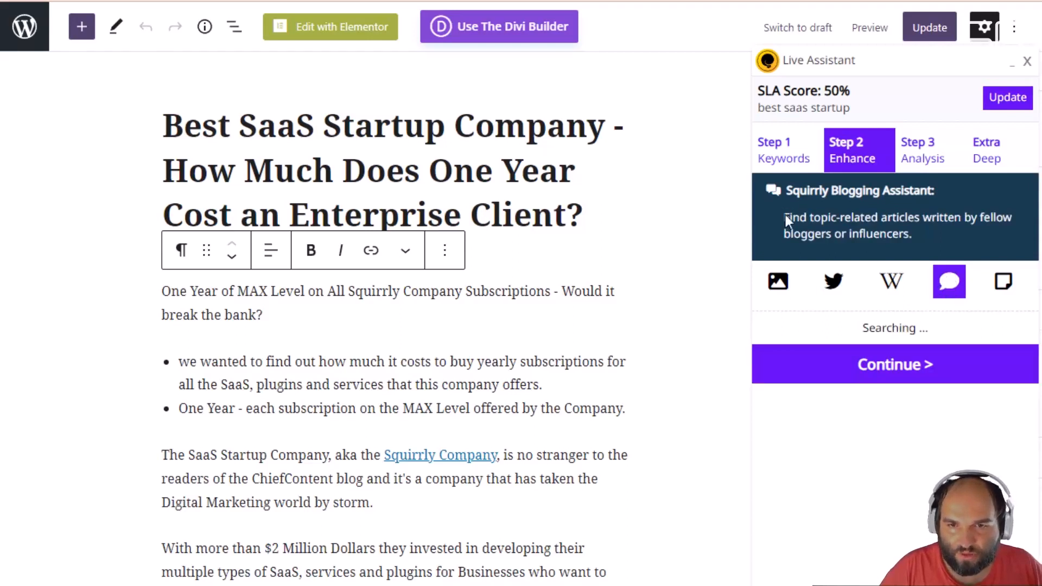
pyautogui.moveTo(783, 215); pyautogui.dragTo(944, 236)
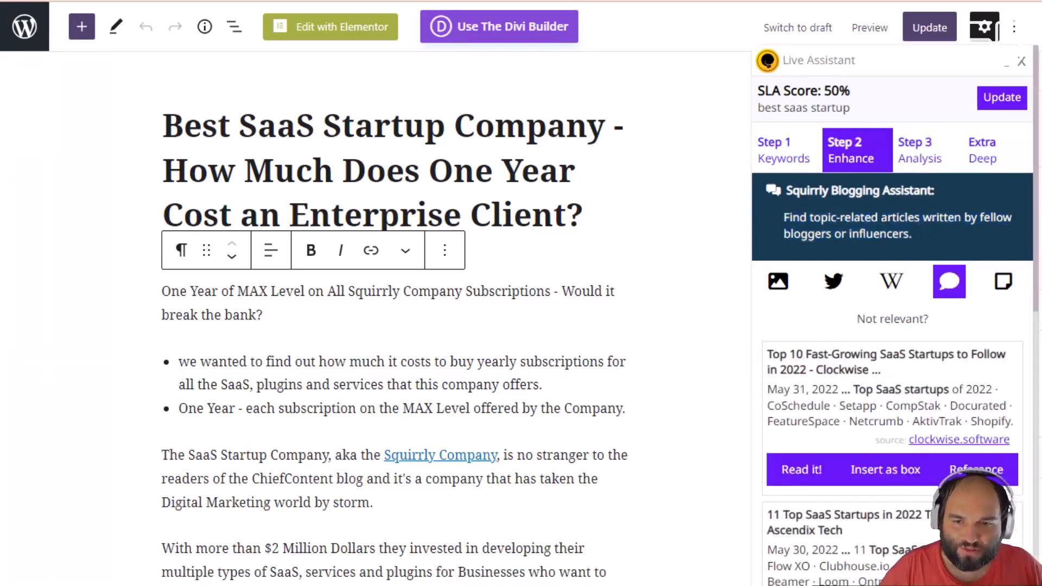
pyautogui.scroll(-3, 942, 247)
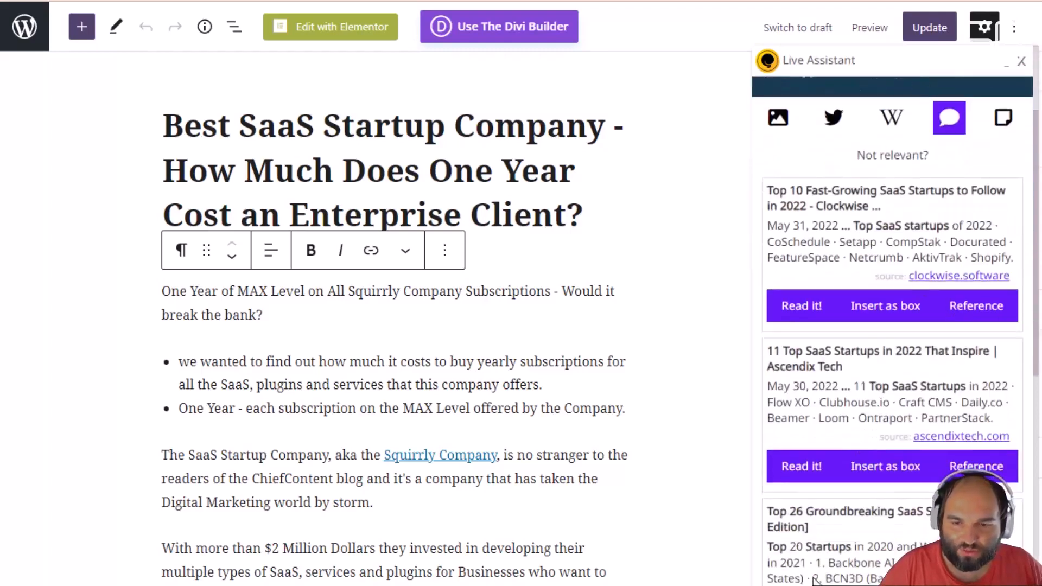
pyautogui.scroll(-3, 893, 326)
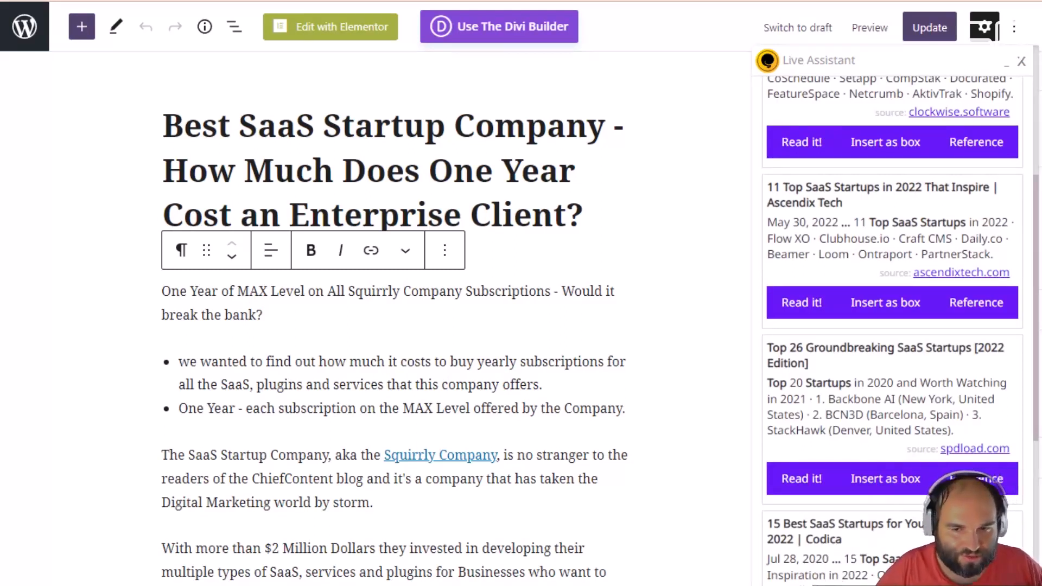
pyautogui.scroll(6, 890, 390)
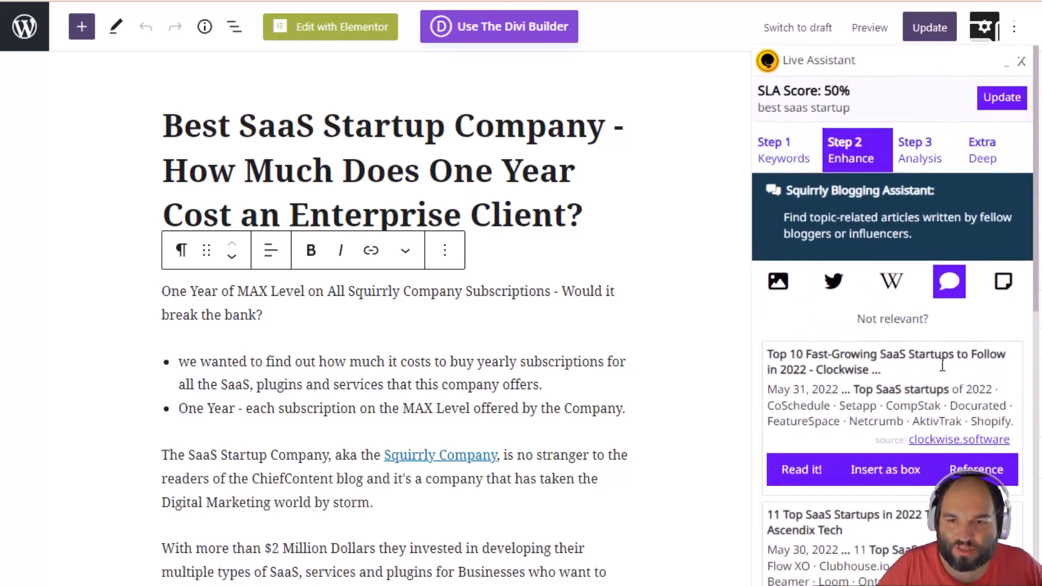
# Step: Switch the Enhance step to previously written articles on the WordPress site and look through the suggestions
pyautogui.click(1002, 282)
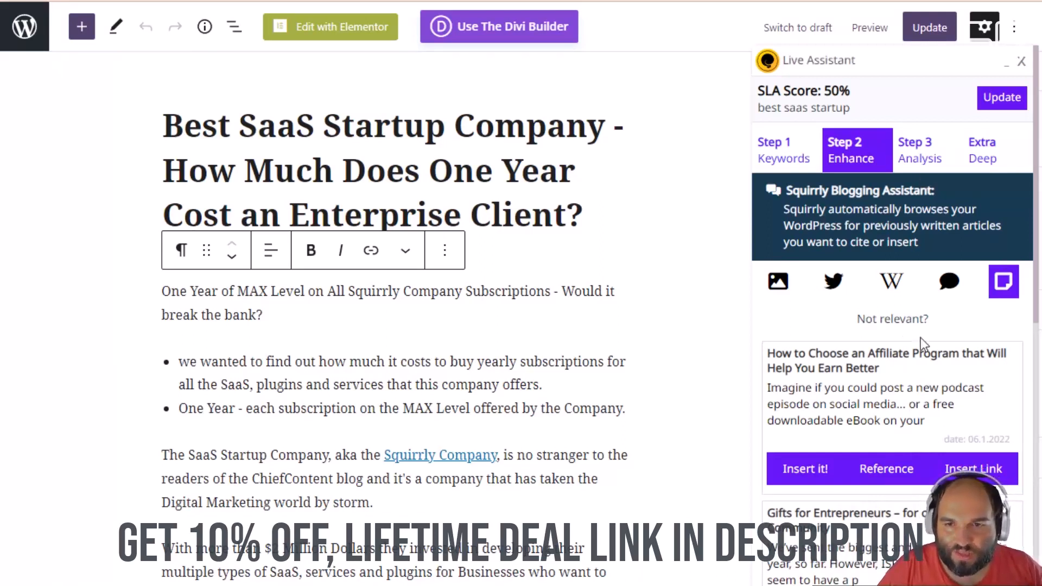
pyautogui.scroll(-15, 923, 344)
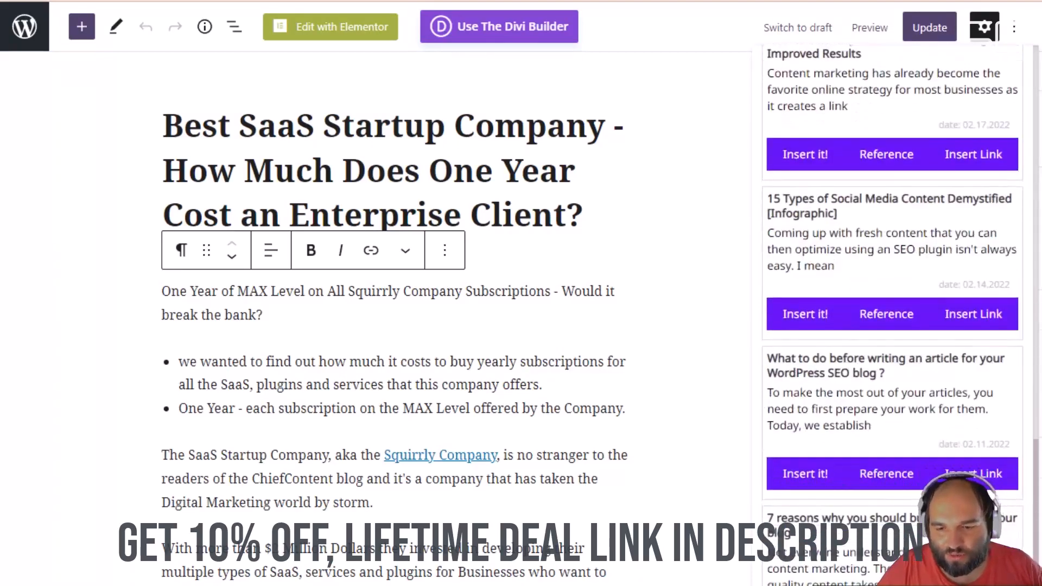
pyautogui.scroll(15, 895, 326)
# Step: Switch the Enhance step back to Twitter content and search for tweets with the new keyword "mailchimp"
pyautogui.click(830, 293)
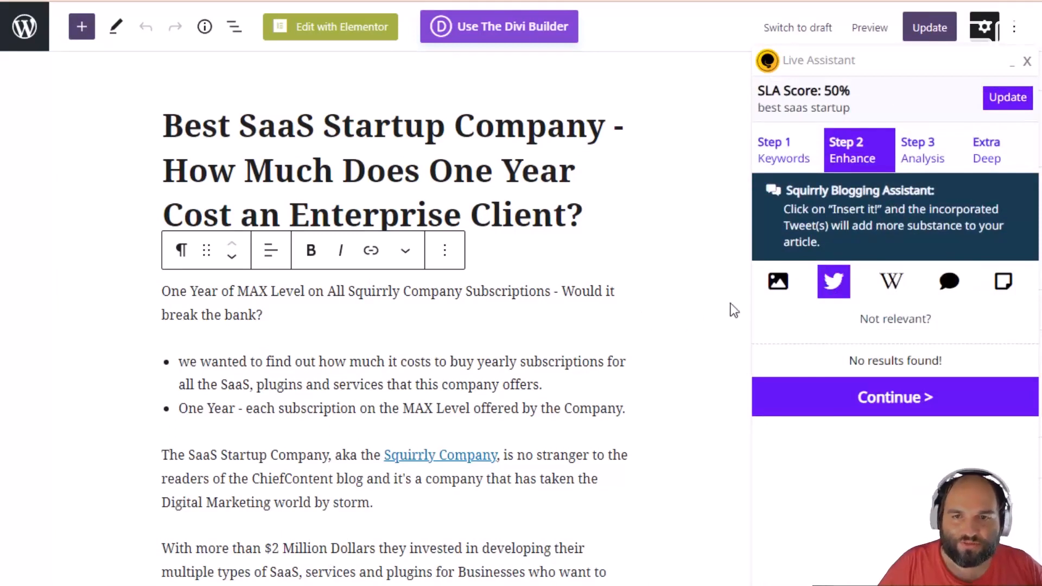
pyautogui.click(914, 323)
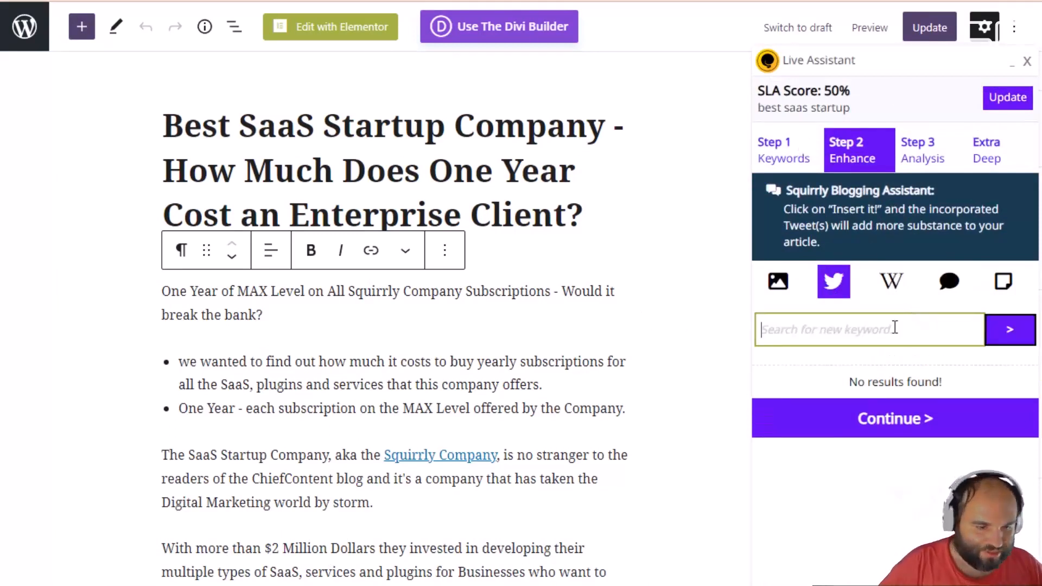
pyautogui.write('m')
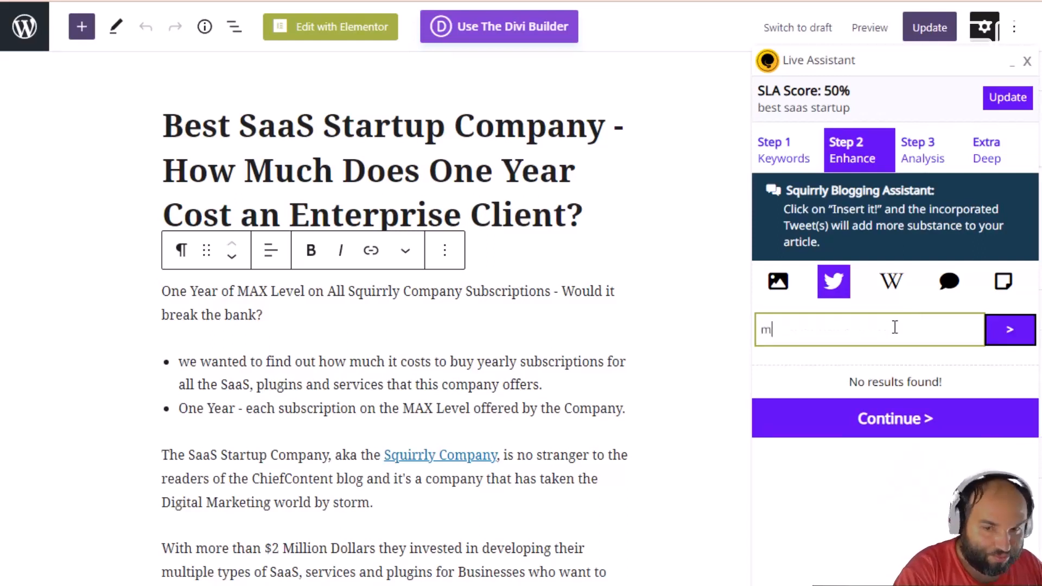
pyautogui.write('ailchim')
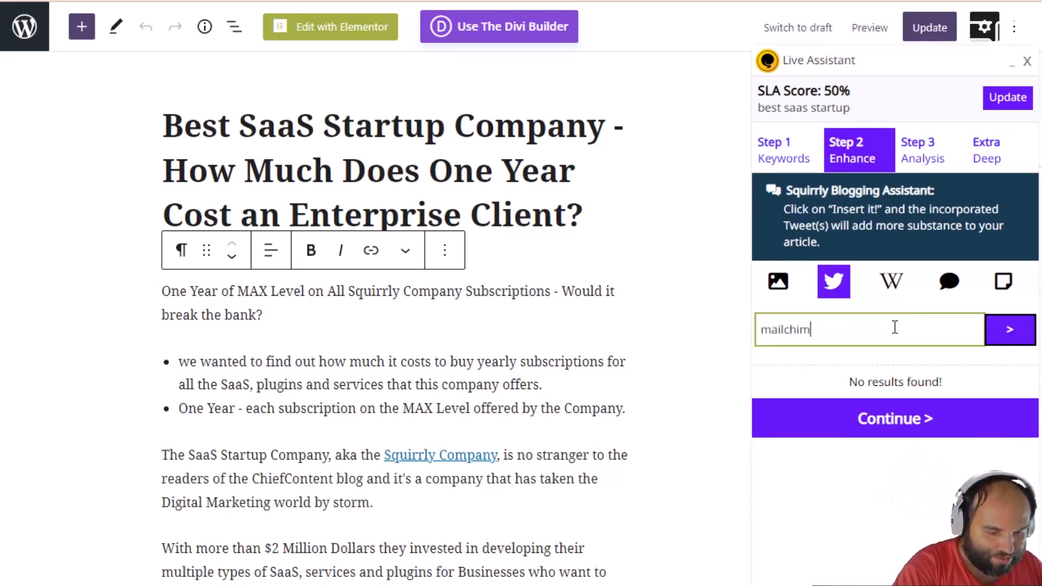
pyautogui.write('p')
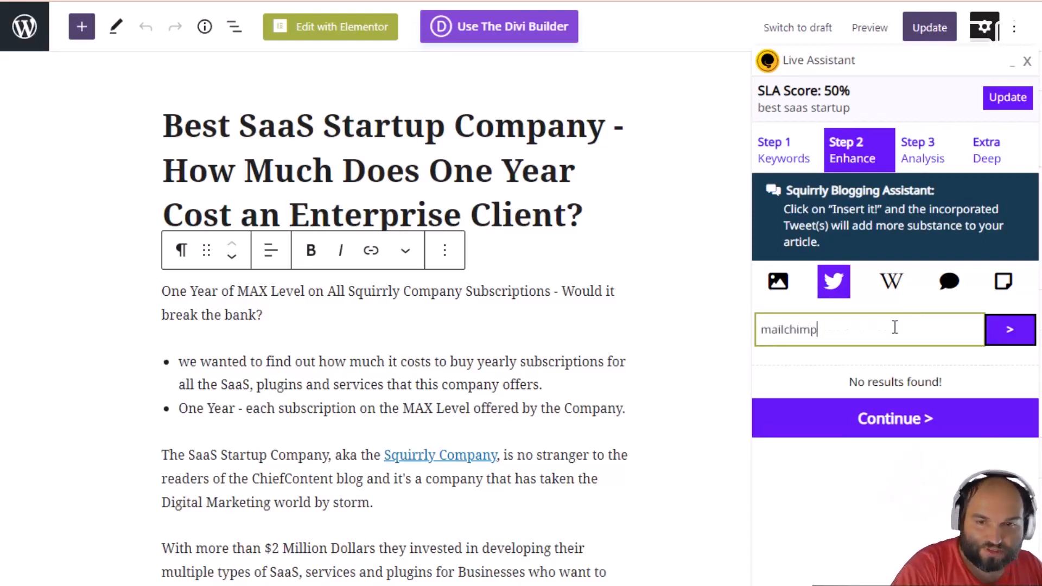
pyautogui.click(1011, 333)
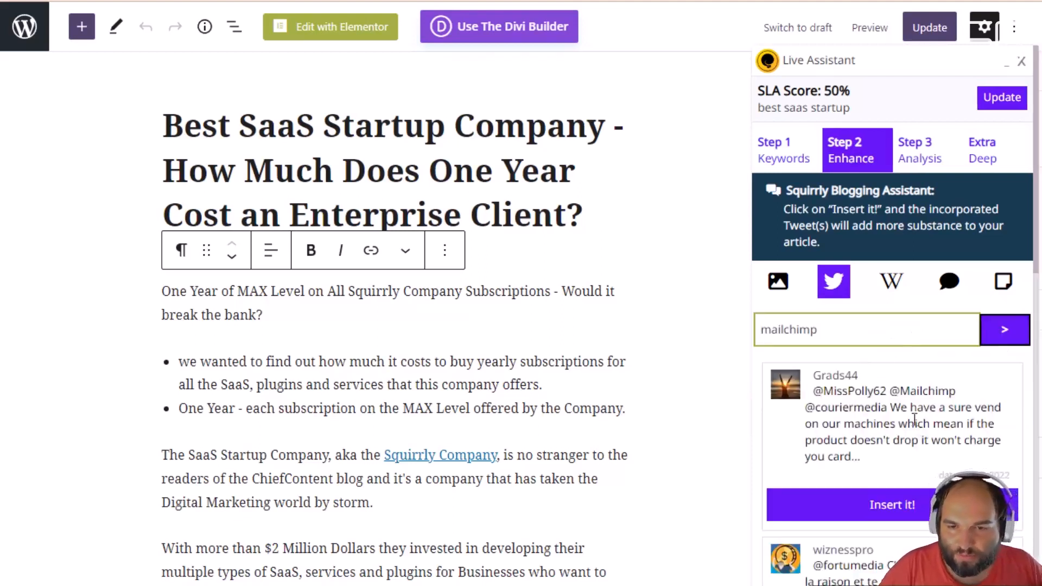
# Step: Read through the tweets suggested for the mailchimp keyword, down the list and back up
pyautogui.scroll(-2, 897, 384)
pyautogui.moveTo(868, 339); pyautogui.dragTo(918, 386)
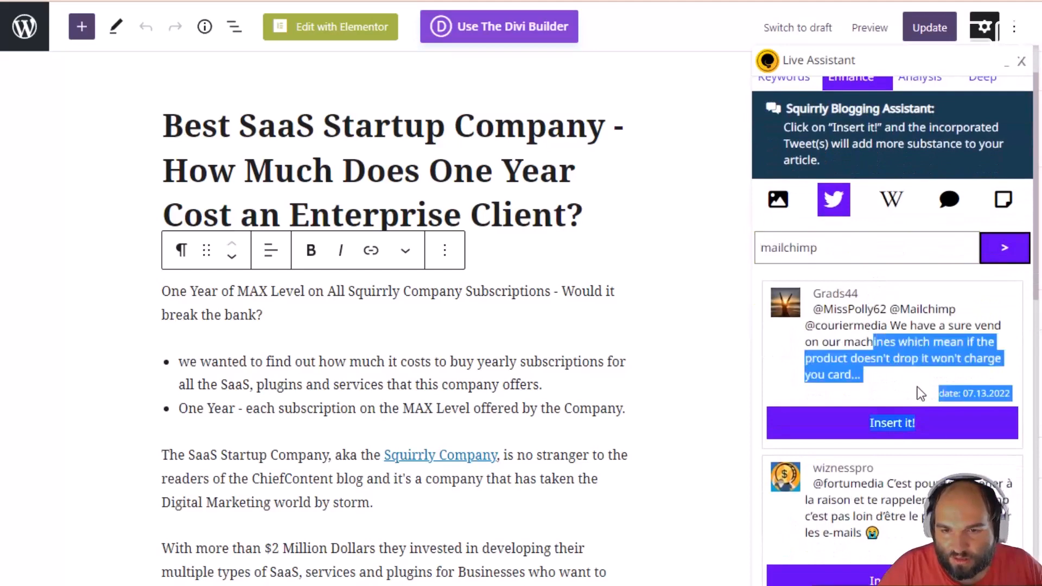
pyautogui.scroll(-4, 921, 451)
pyautogui.moveTo(868, 320); pyautogui.dragTo(975, 352)
pyautogui.scroll(-4, 856, 523)
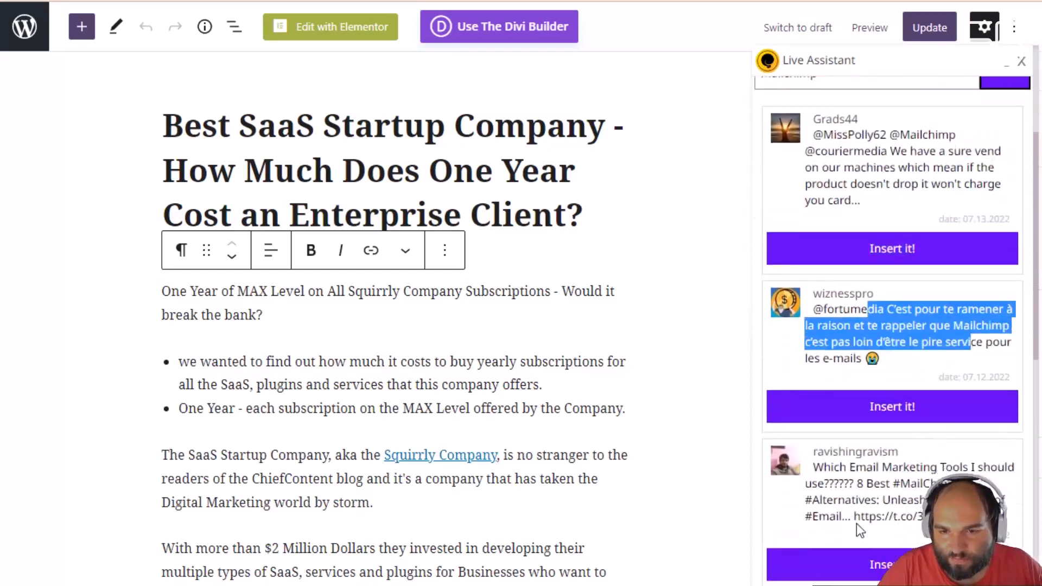
pyautogui.moveTo(850, 311); pyautogui.dragTo(899, 361)
pyautogui.scroll(-3, 900, 471)
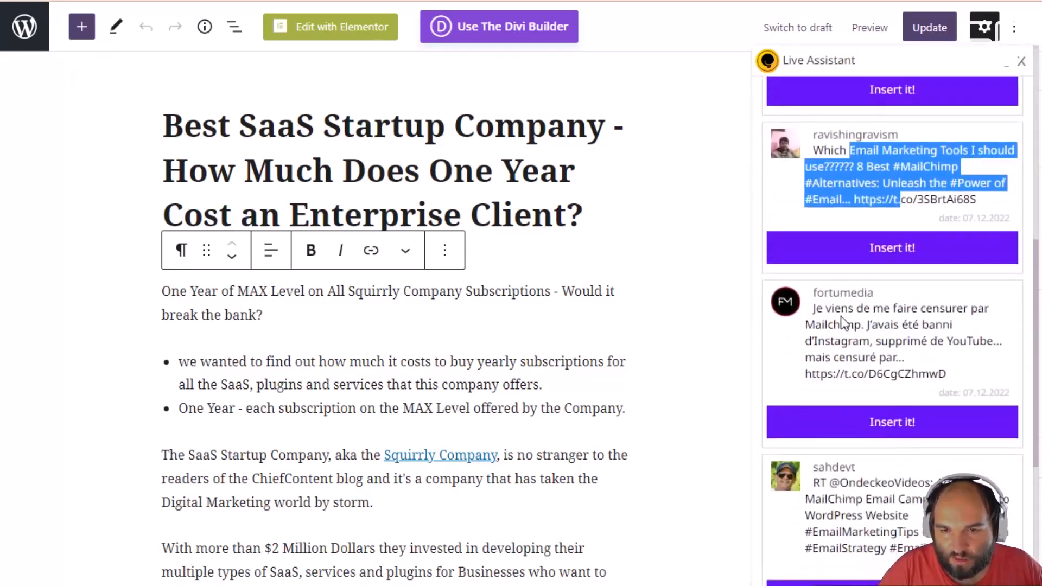
pyautogui.moveTo(826, 307); pyautogui.dragTo(903, 373)
pyautogui.scroll(-9, 907, 459)
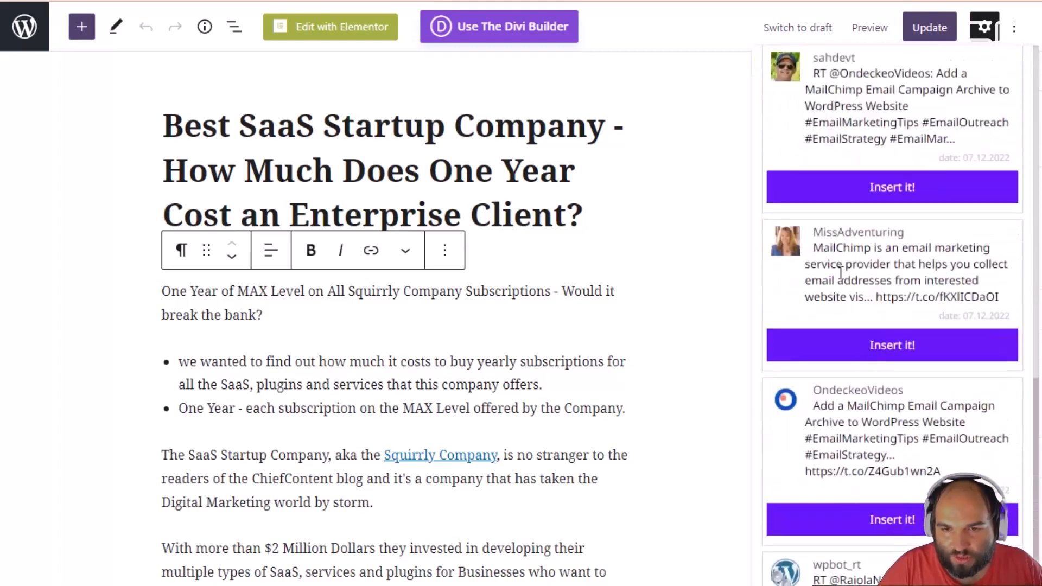
pyautogui.moveTo(834, 250); pyautogui.dragTo(886, 296)
pyautogui.scroll(-4, 886, 296)
pyautogui.scroll(-4, 893, 315)
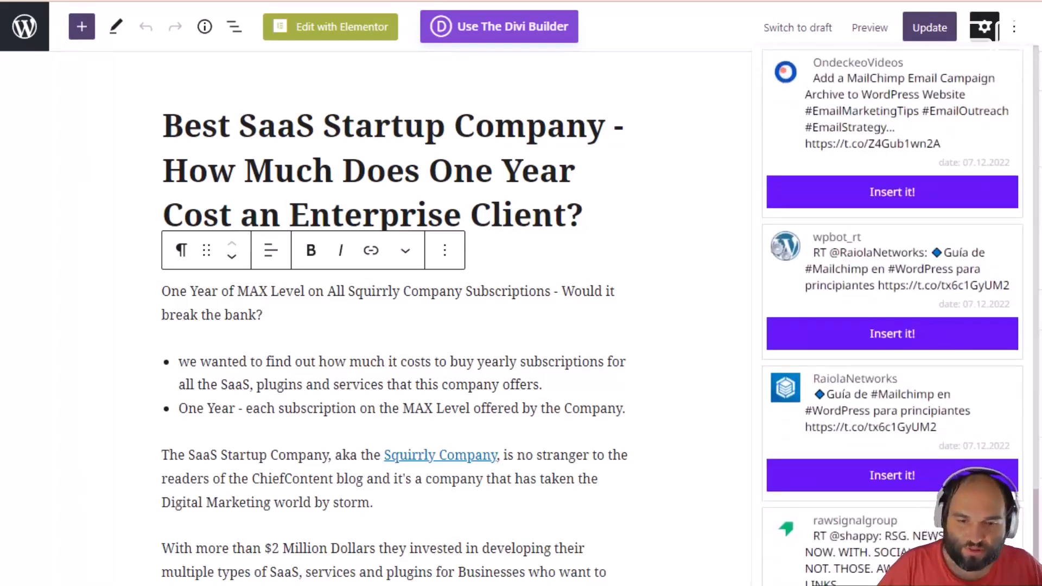
pyautogui.scroll(8, 968, 463)
pyautogui.scroll(20, 967, 462)
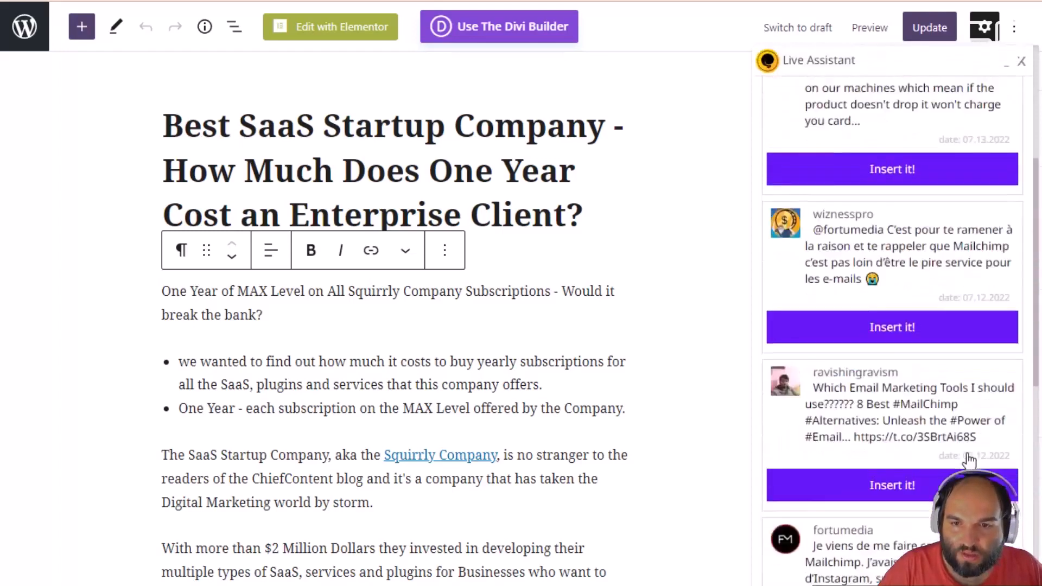
# Step: Continue to the Analysis step and look over its SEO checks and the article's SLA score
pyautogui.scroll(-20, 955, 458)
pyautogui.scroll(-4, 953, 458)
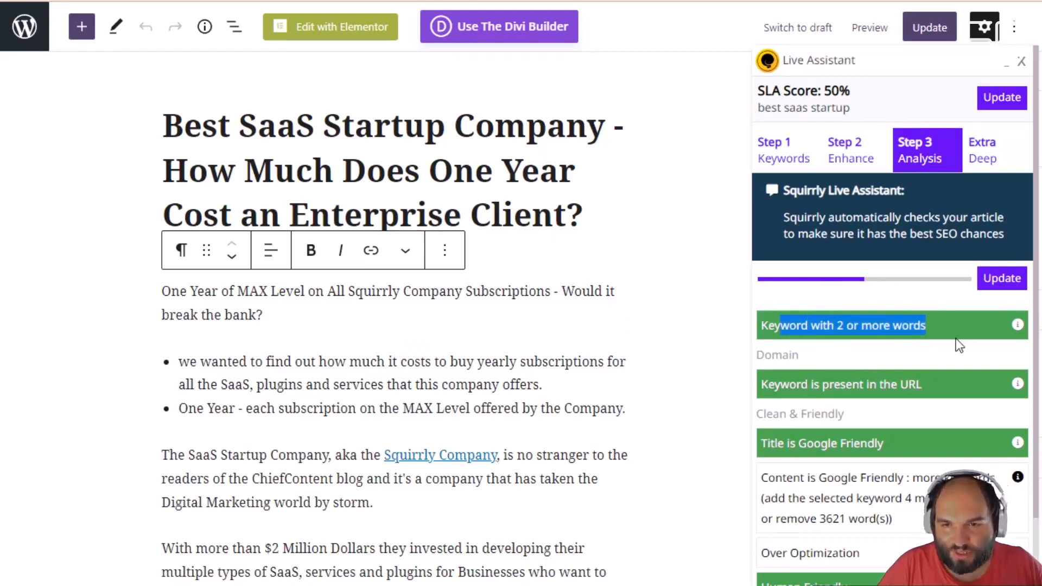
pyautogui.scroll(-5, 956, 338)
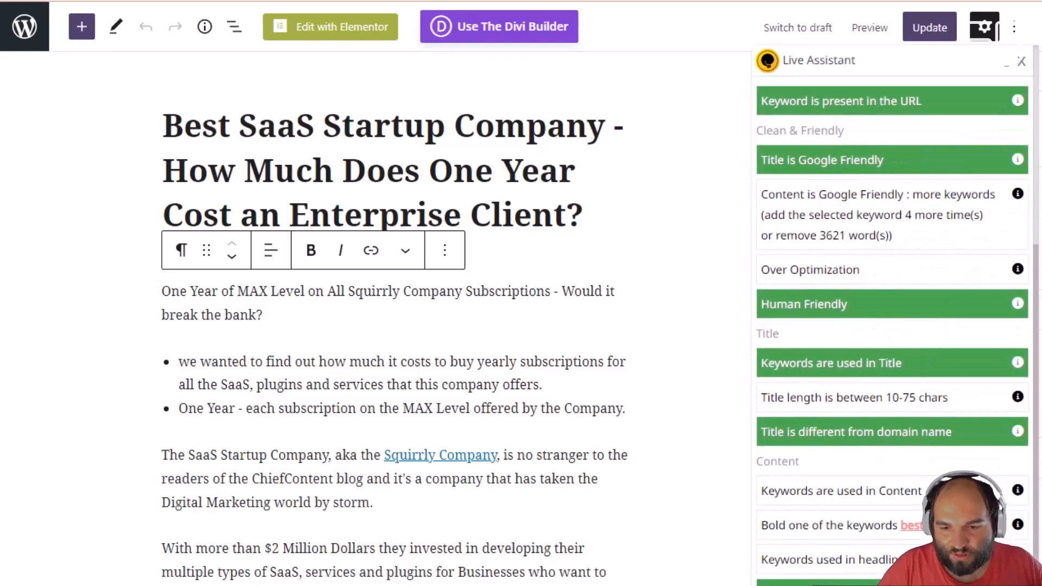
pyautogui.scroll(5, 893, 325)
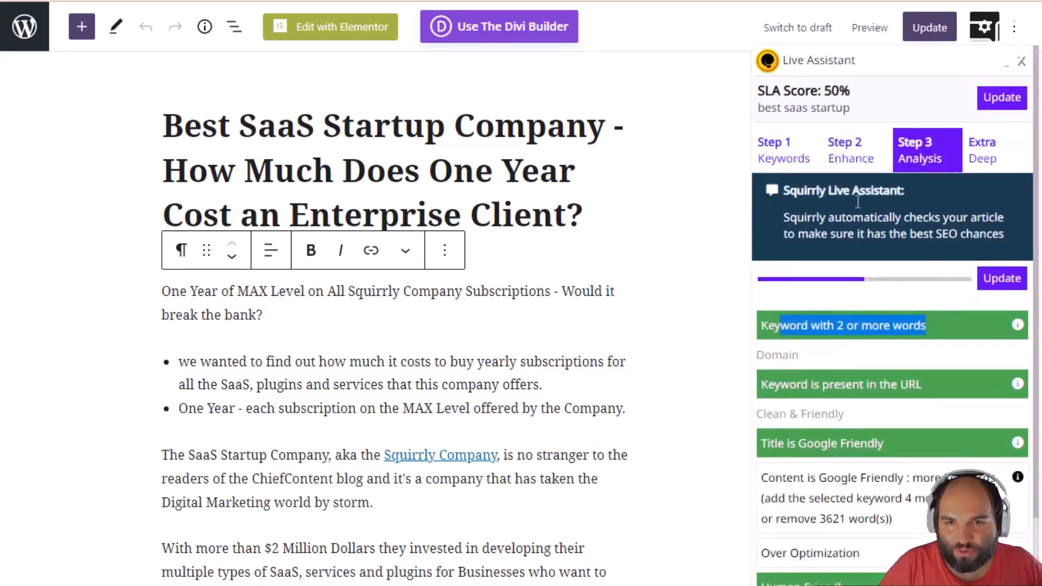
pyautogui.moveTo(781, 91); pyautogui.dragTo(858, 90)
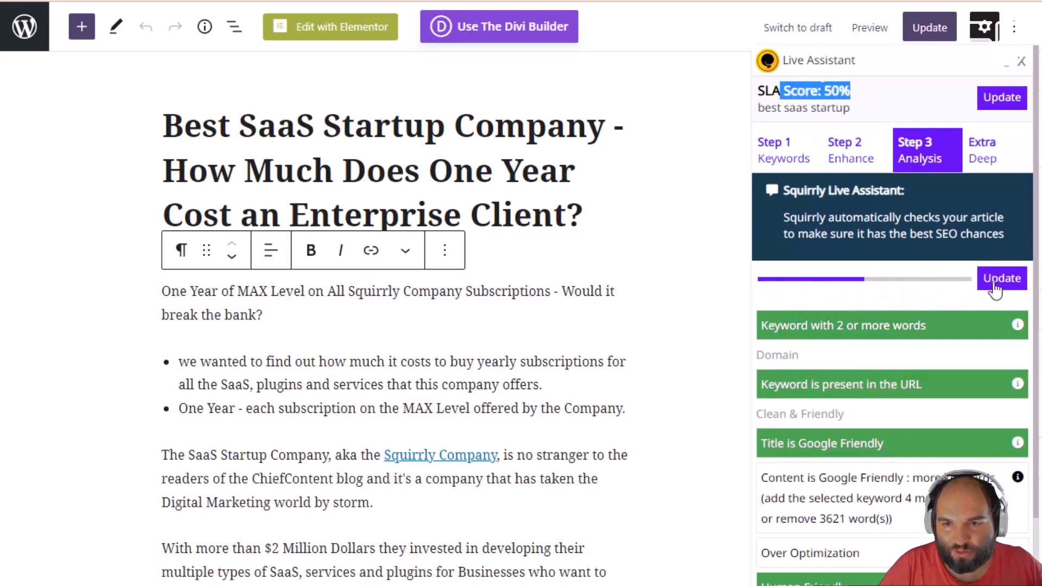
pyautogui.click(830, 278)
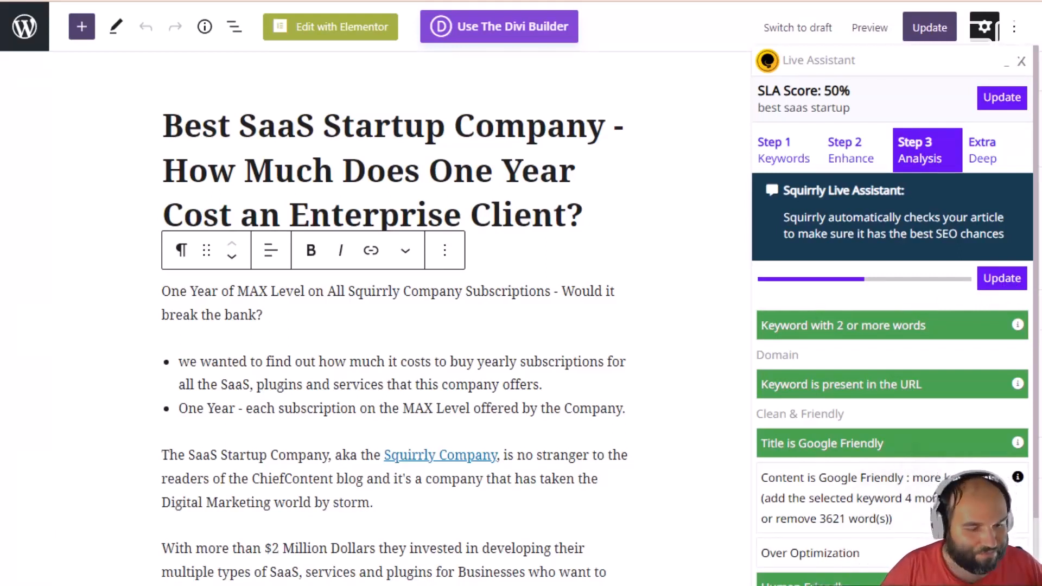
# Step: Examine the domain, title and content checks in the analysis and read the explanation for "Keyword with 2 or more words"
pyautogui.scroll(-2, 896, 396)
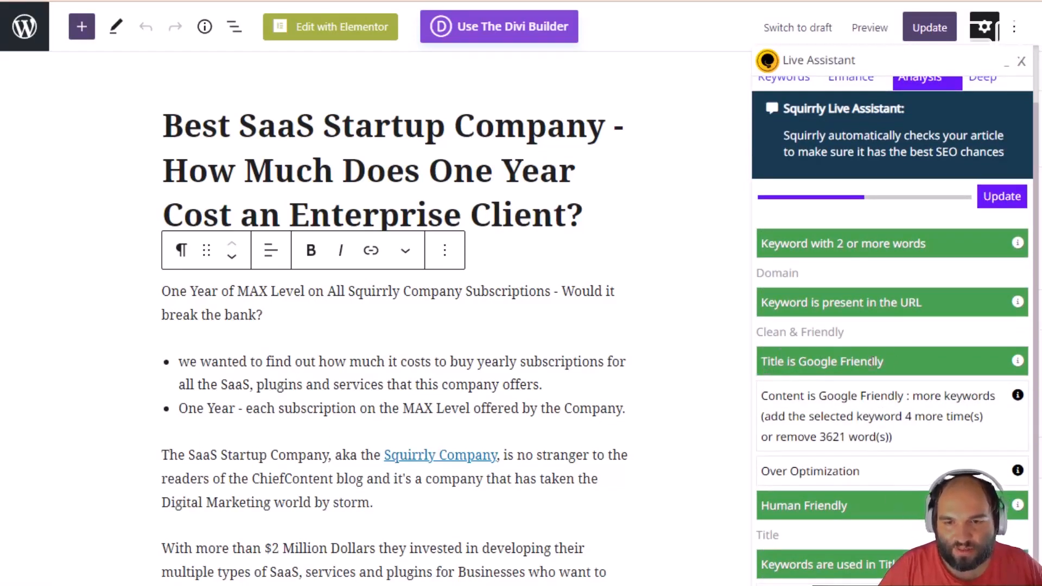
pyautogui.scroll(-2, 869, 337)
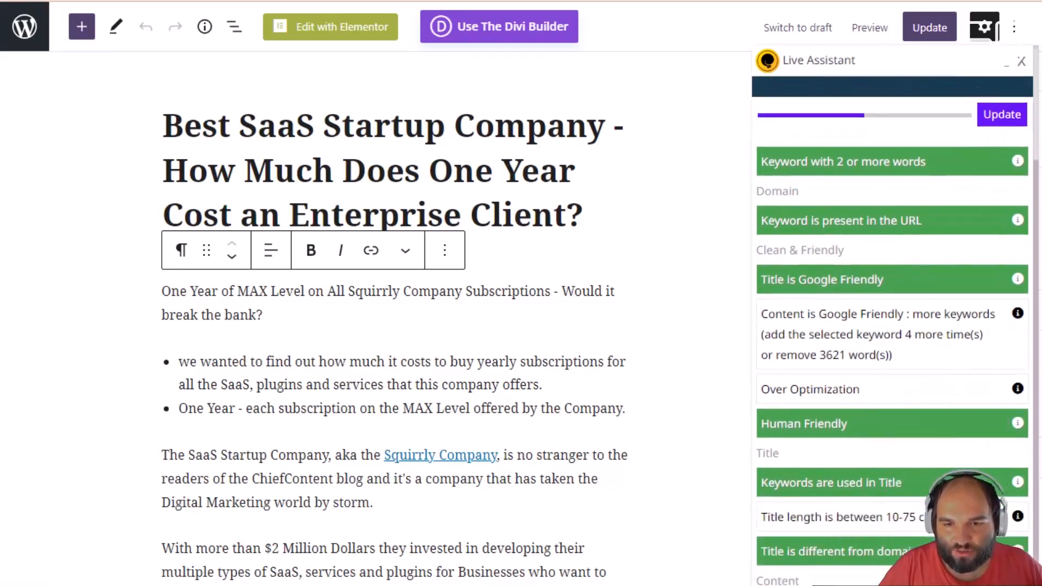
pyautogui.scroll(-3, 828, 326)
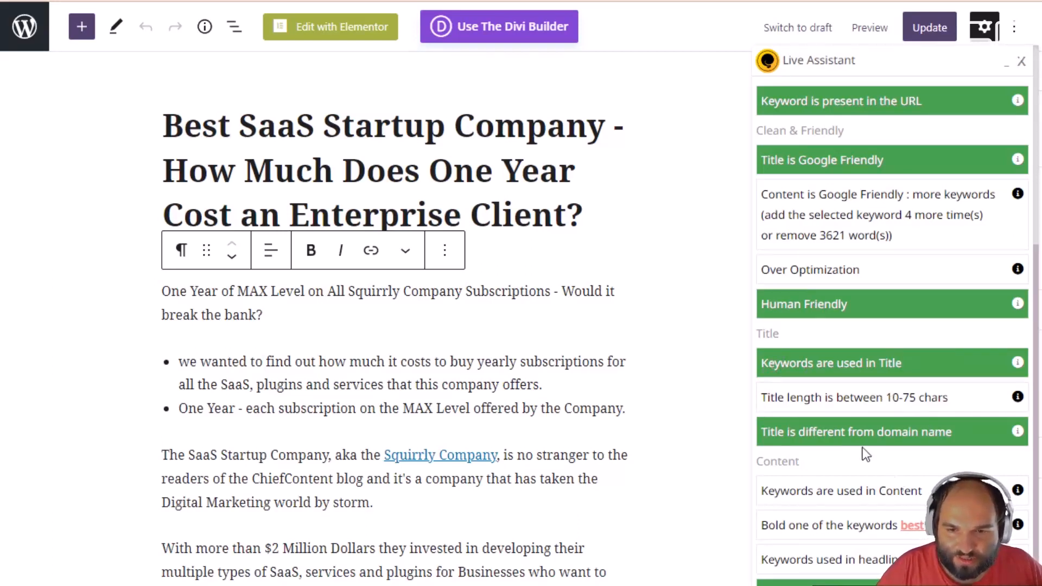
pyautogui.scroll(5, 1022, 412)
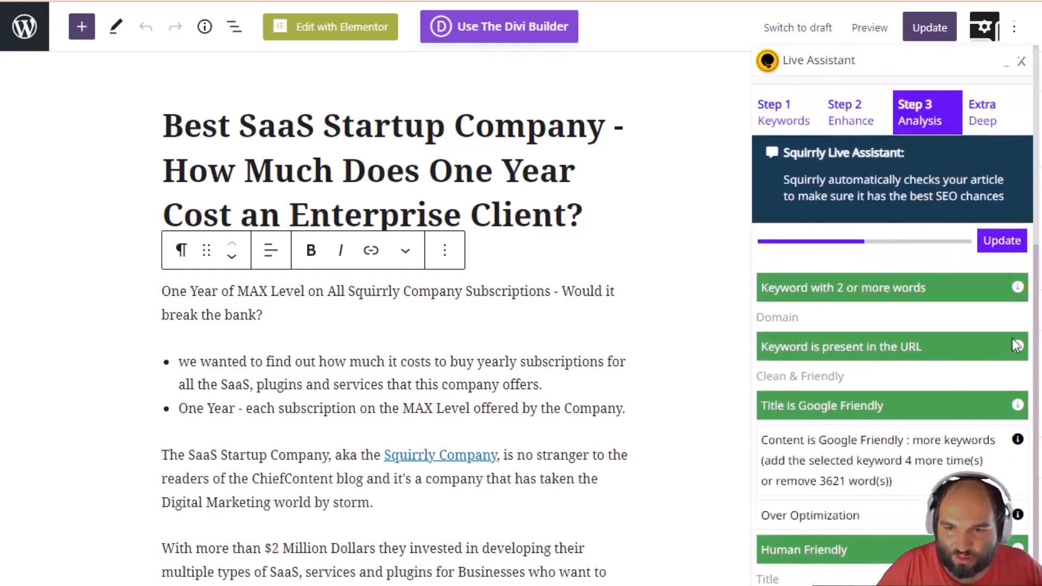
pyautogui.moveTo(1018, 350)
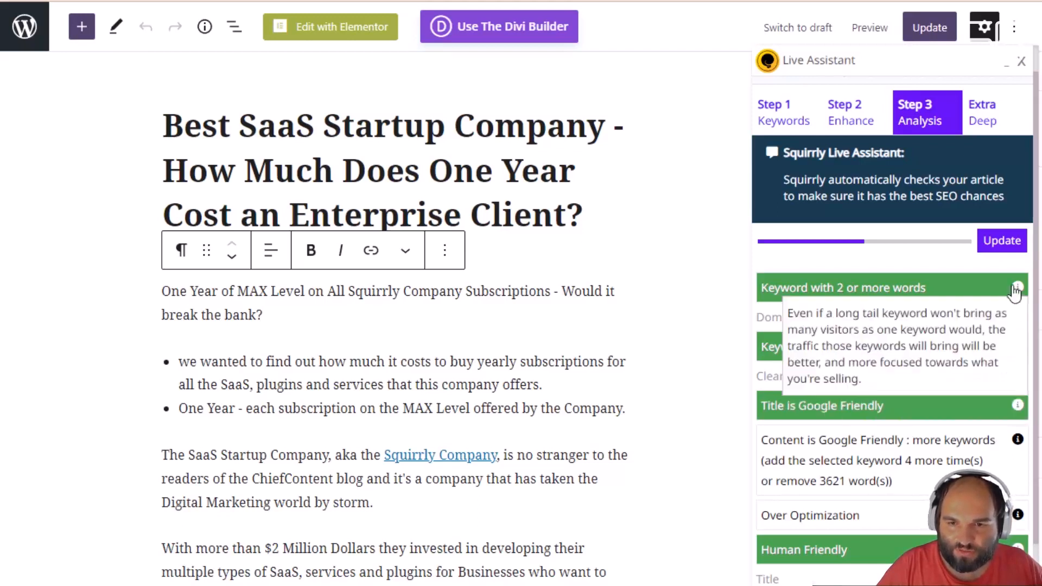
pyautogui.moveTo(1013, 414)
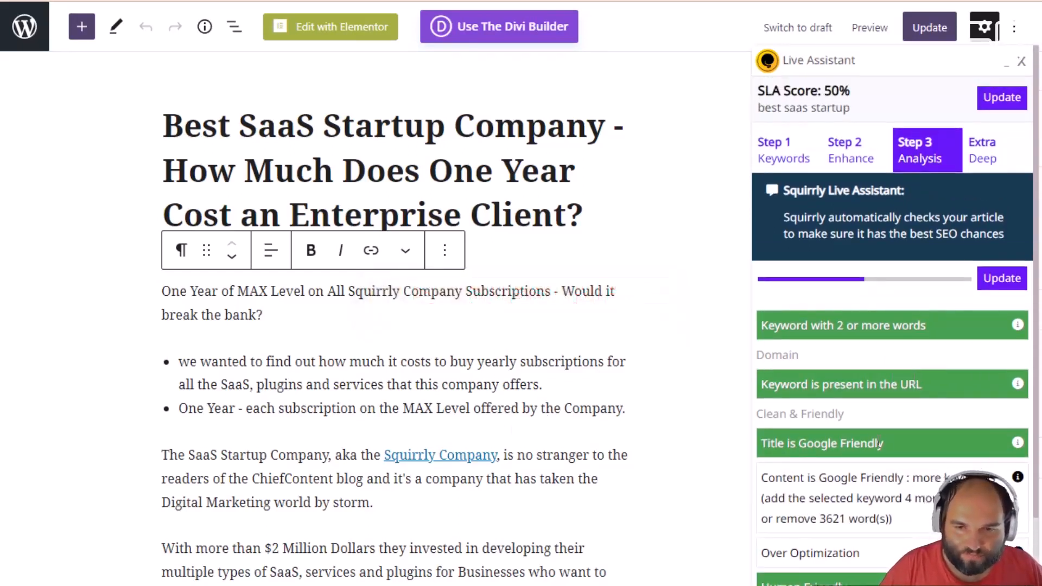
# Step: Insert the word "Best" before "SaaS Startup Company" in the article's paragraph below the bulleted list
pyautogui.scroll(-5, 870, 496)
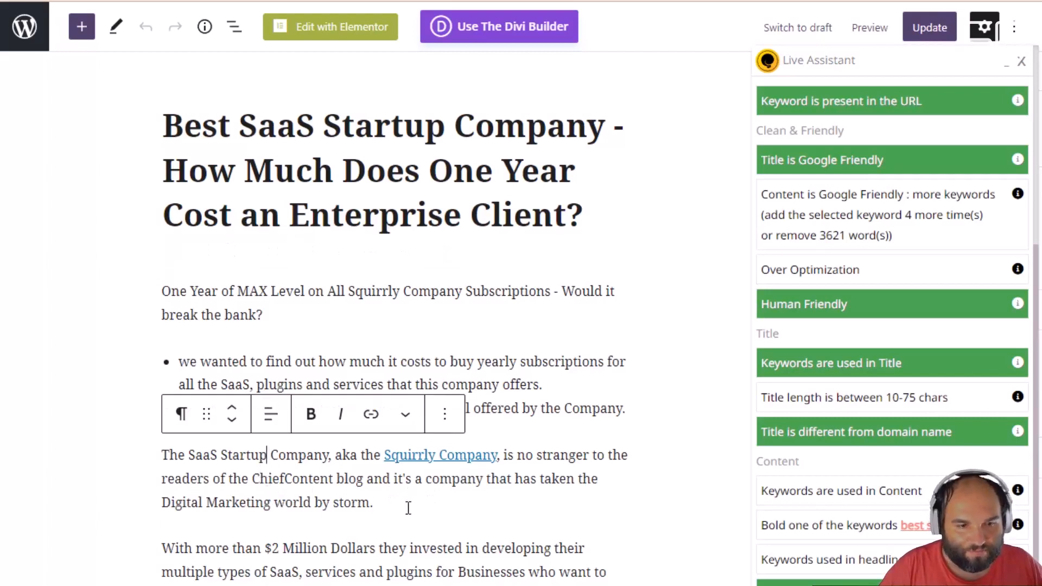
pyautogui.click(191, 458)
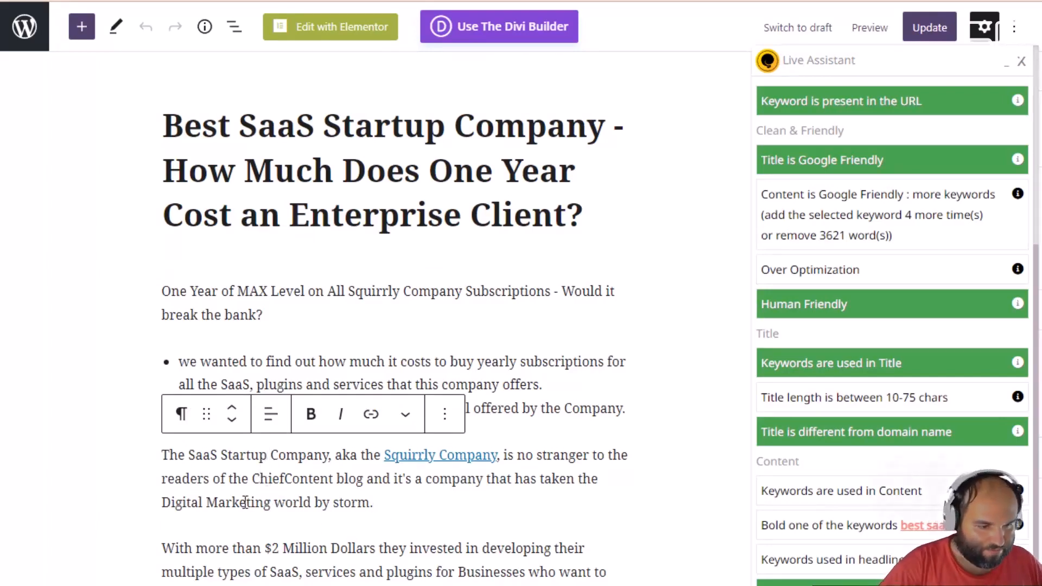
pyautogui.write('Best')
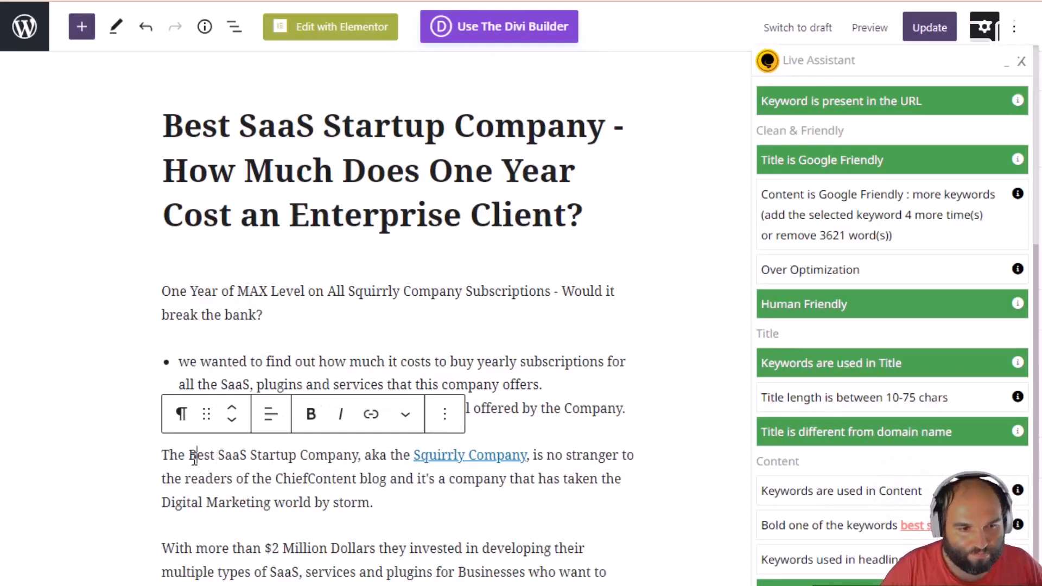
# Step: Make the phrase "Best SaaS Startup Company" bold in that paragraph
pyautogui.moveTo(196, 457); pyautogui.dragTo(270, 459)
pyautogui.click(270, 460)
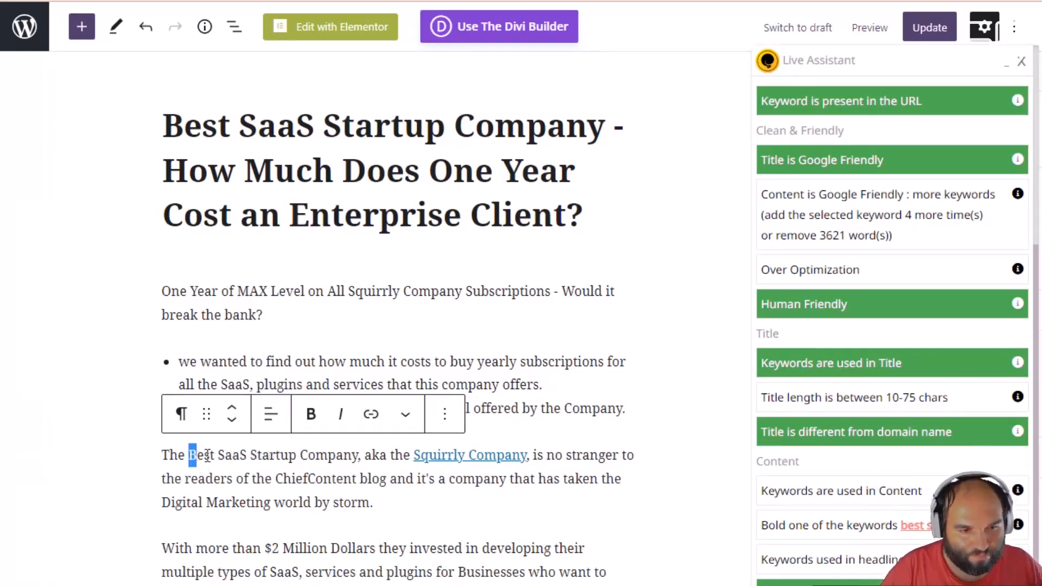
pyautogui.moveTo(207, 456); pyautogui.dragTo(313, 459)
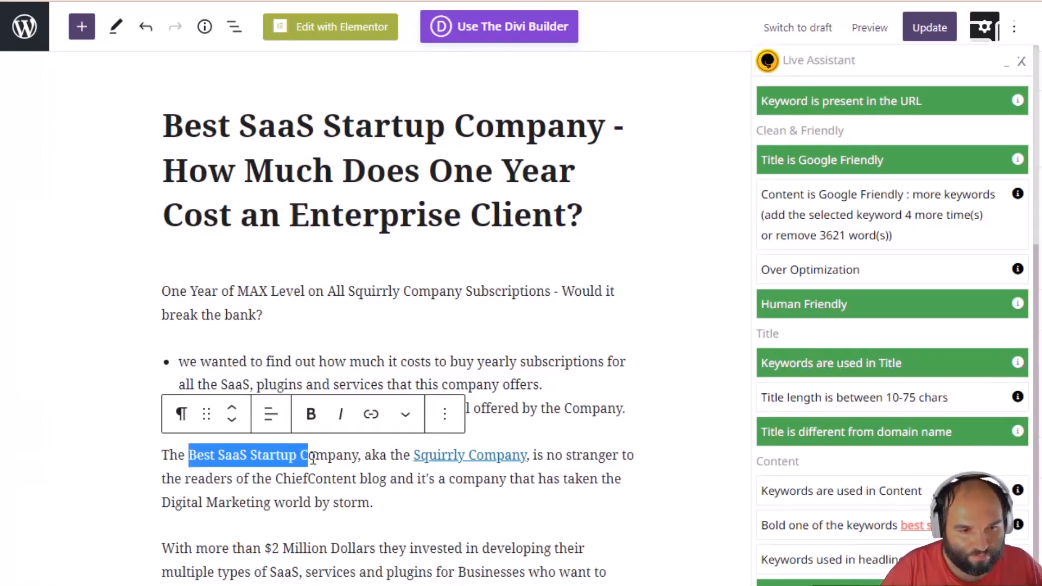
pyautogui.click(309, 416)
pyautogui.click(438, 493)
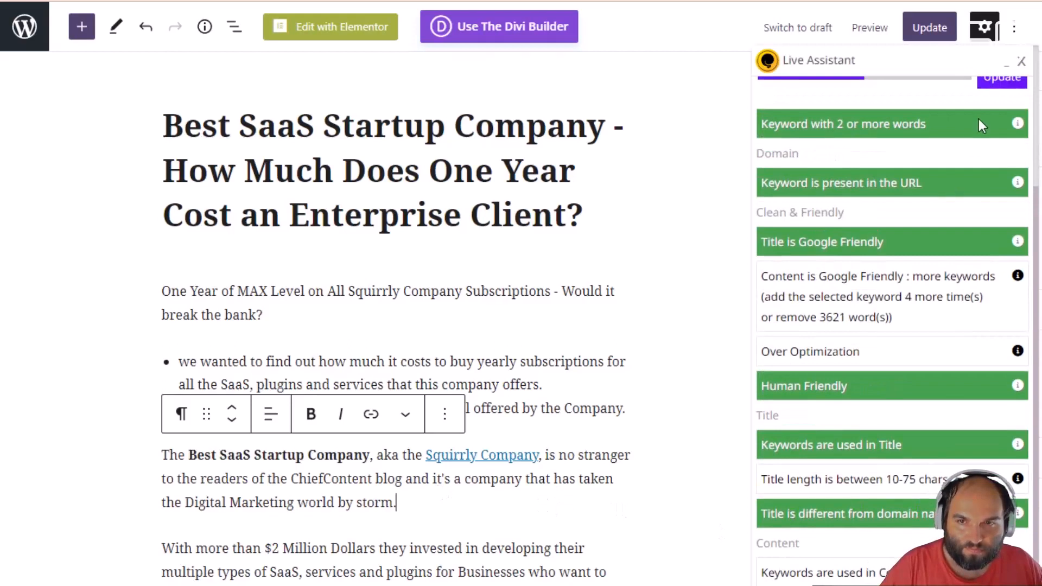
# Step: Refresh the Live Assistant analysis and check the updated content checks and SLA score
pyautogui.click(1001, 78)
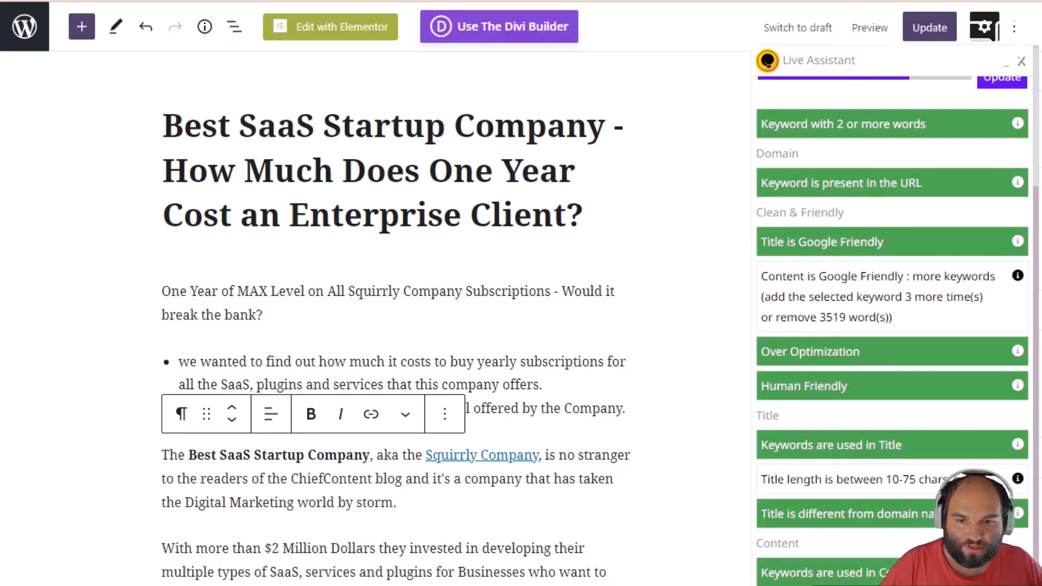
pyautogui.scroll(-2, 923, 489)
pyautogui.moveTo(901, 534)
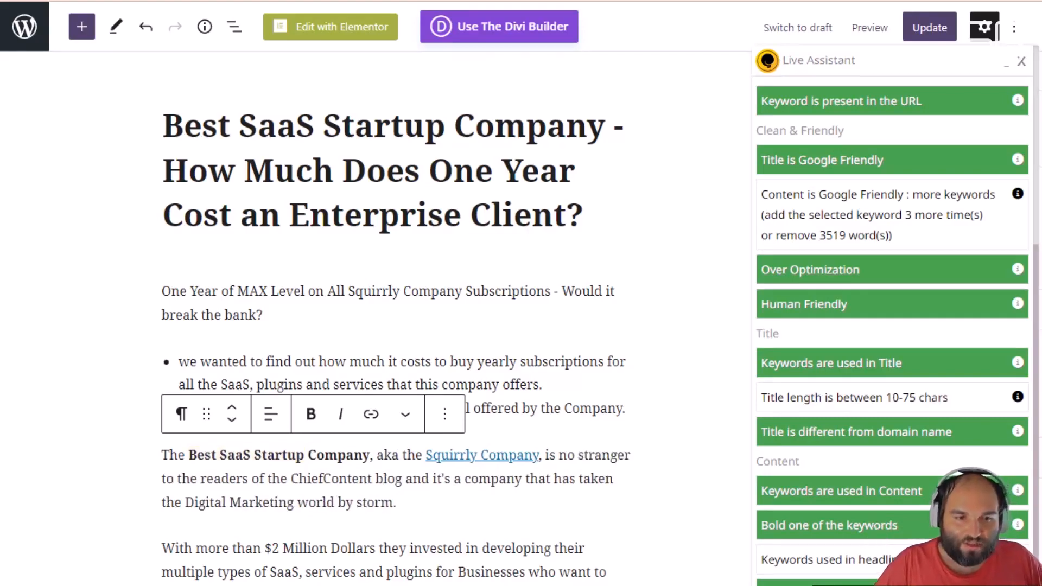
pyautogui.scroll(5, 870, 214)
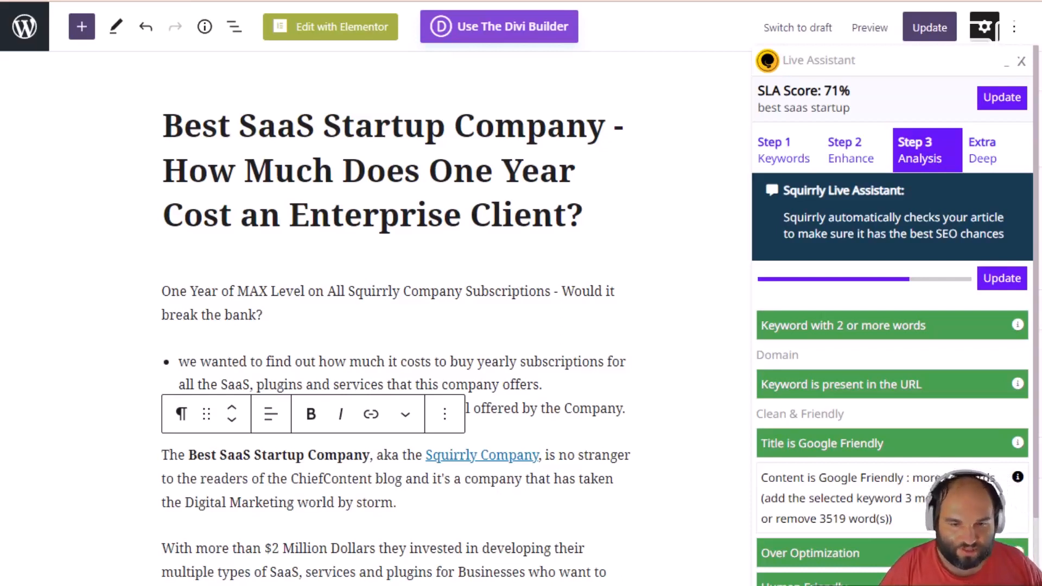
# Step: Review the analysis checks for Google-friendly content, over optimization and title length, along with the SLA score
pyautogui.scroll(-2, 894, 458)
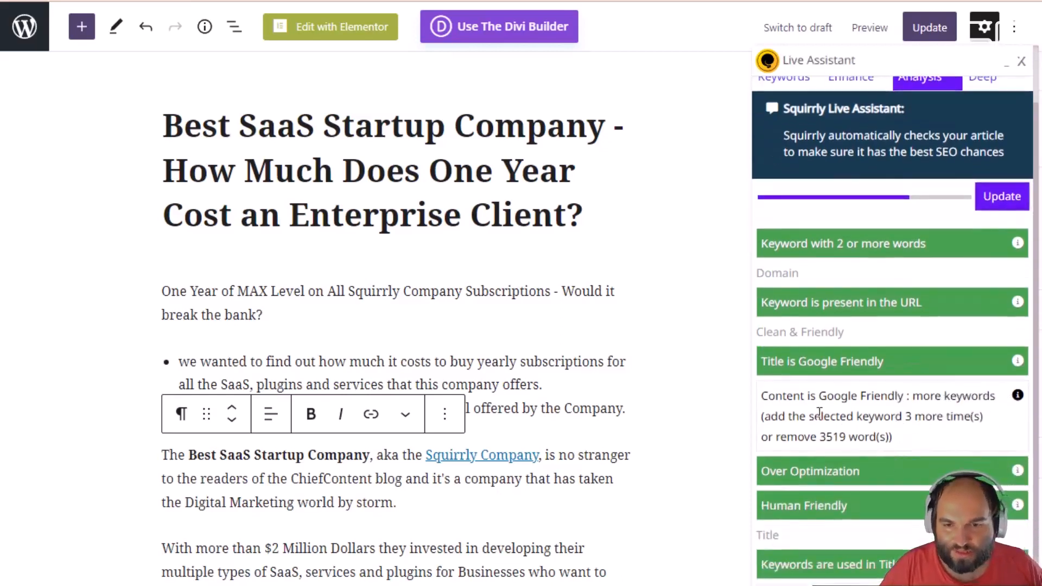
pyautogui.scroll(-3, 970, 435)
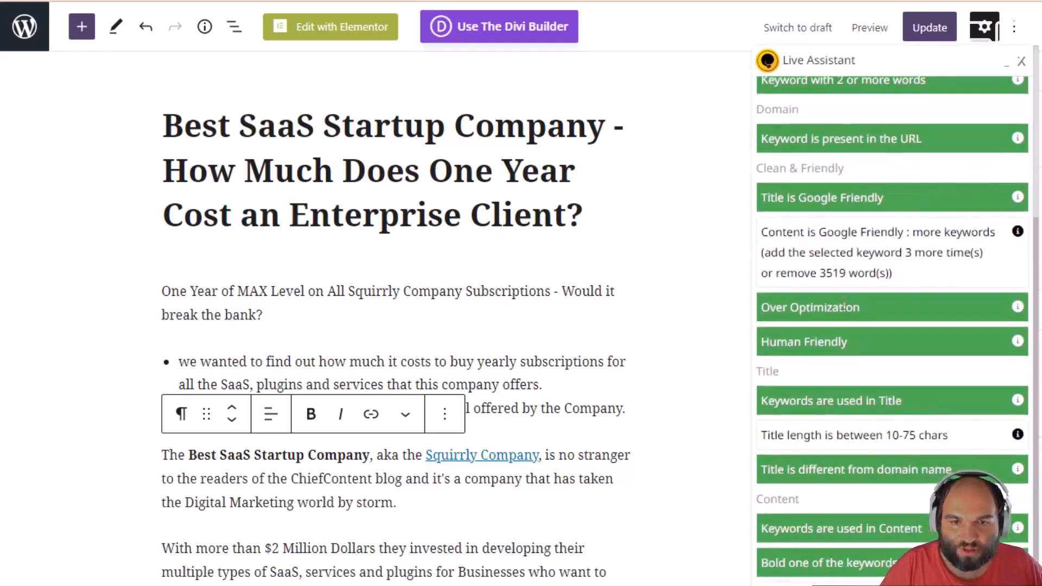
pyautogui.scroll(5, 834, 256)
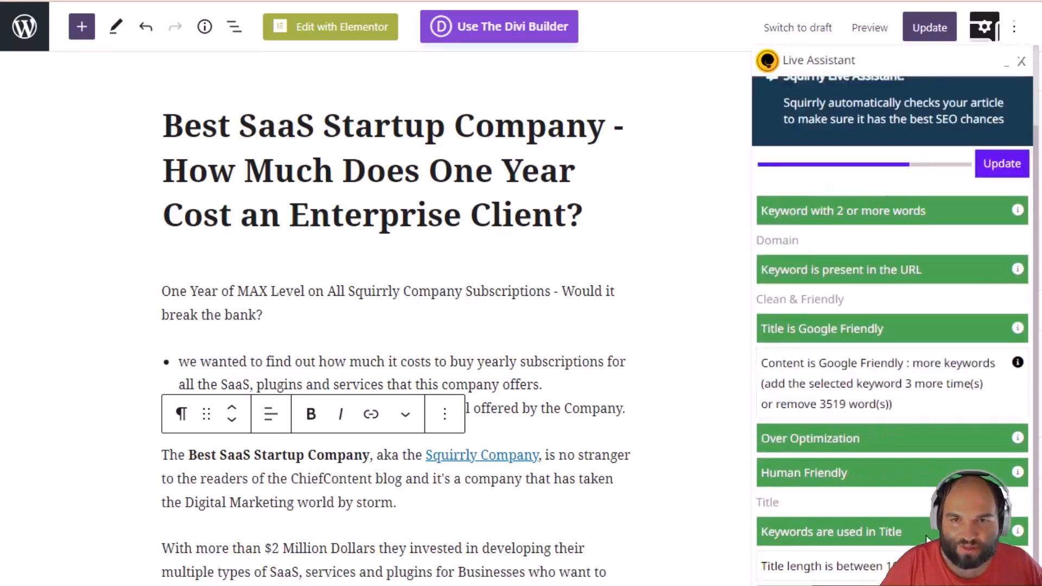
pyautogui.scroll(-3, 893, 325)
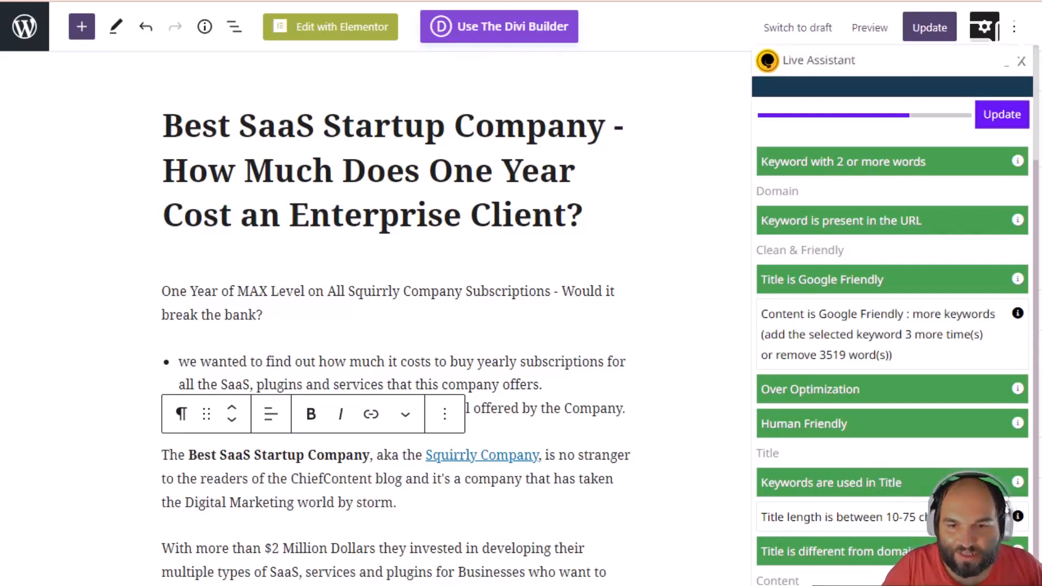
pyautogui.moveTo(1025, 431)
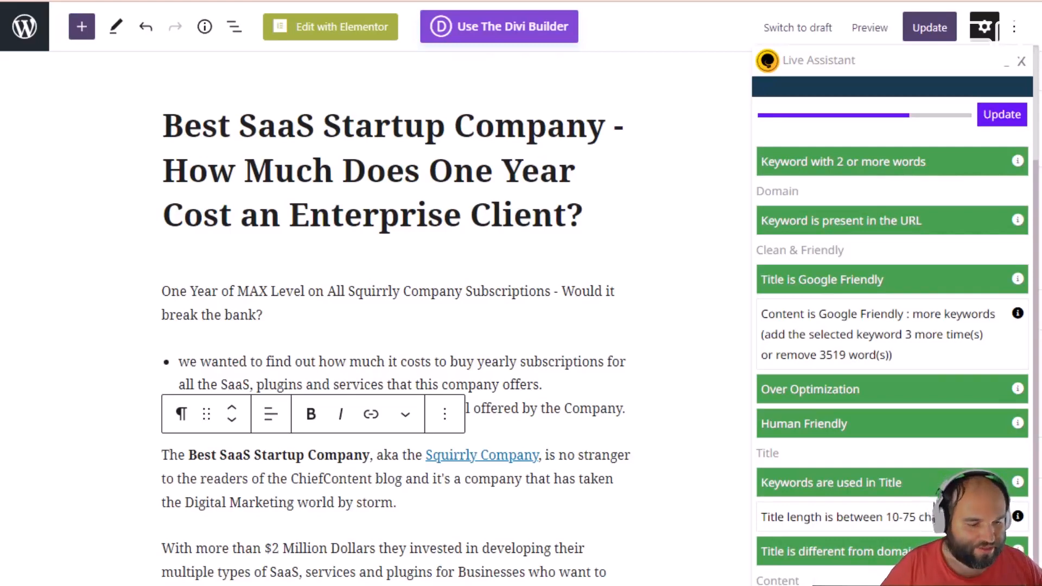
pyautogui.scroll(-4, 914, 432)
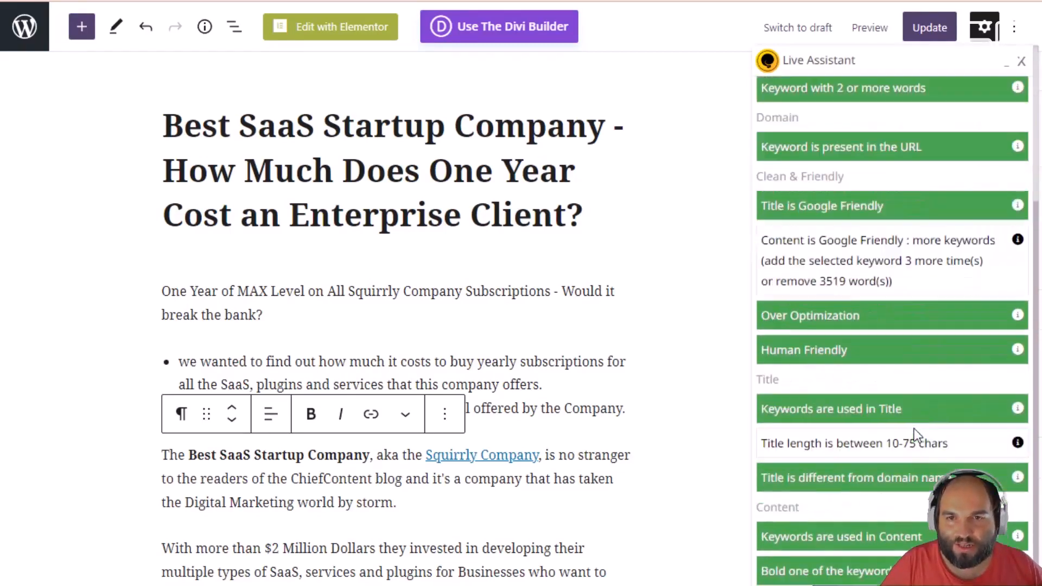
pyautogui.scroll(5, 914, 429)
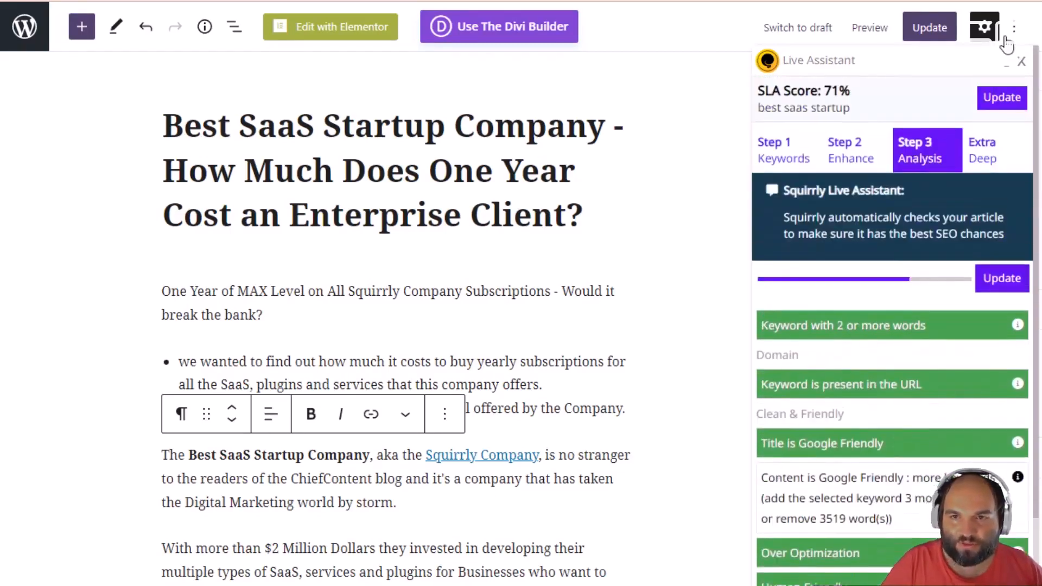
pyautogui.moveTo(772, 90); pyautogui.dragTo(877, 99)
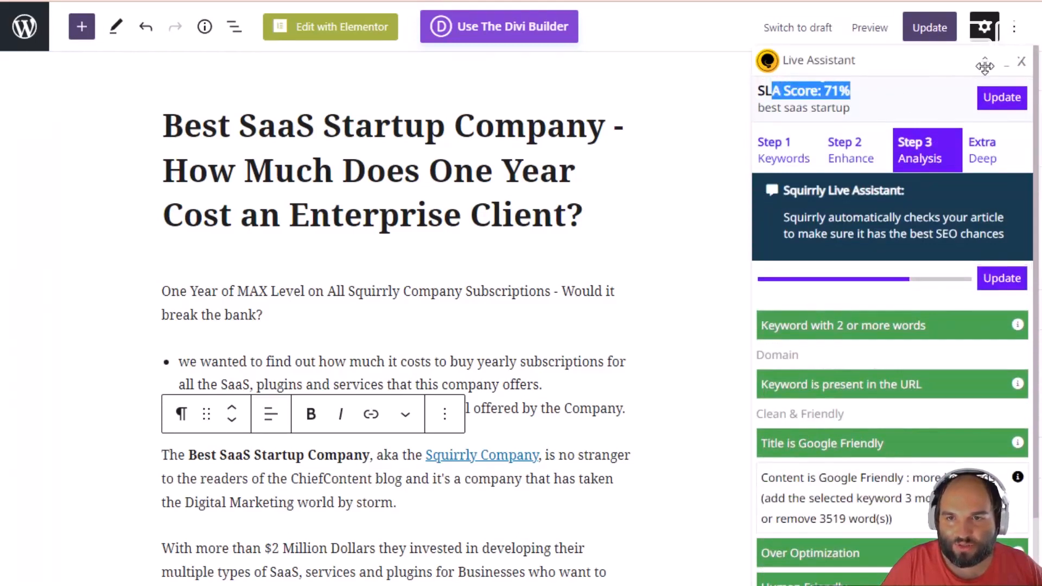
# Step: Close the Live Assistant and update the article
pyautogui.click(1022, 62)
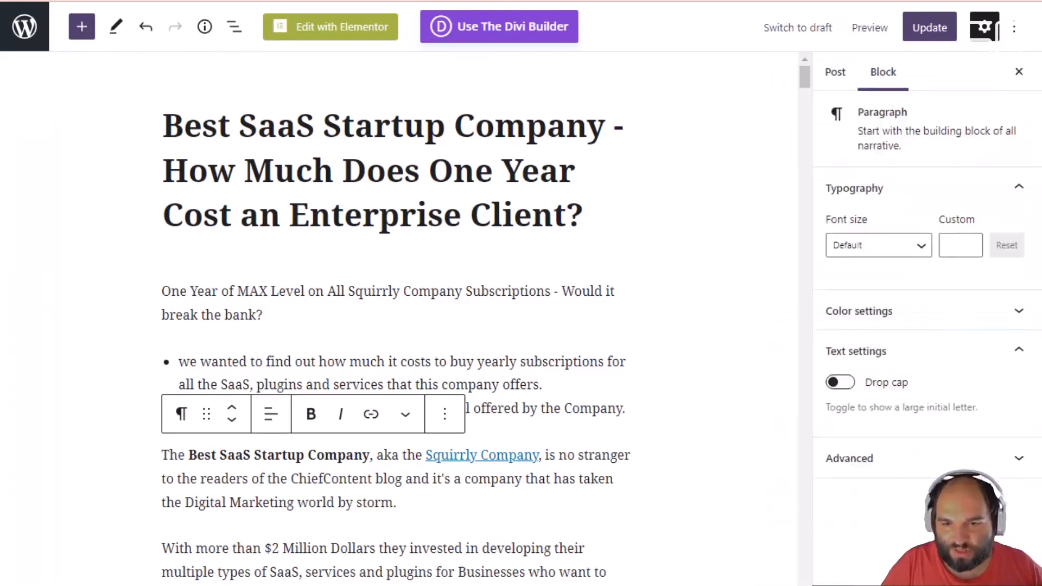
pyautogui.click(929, 27)
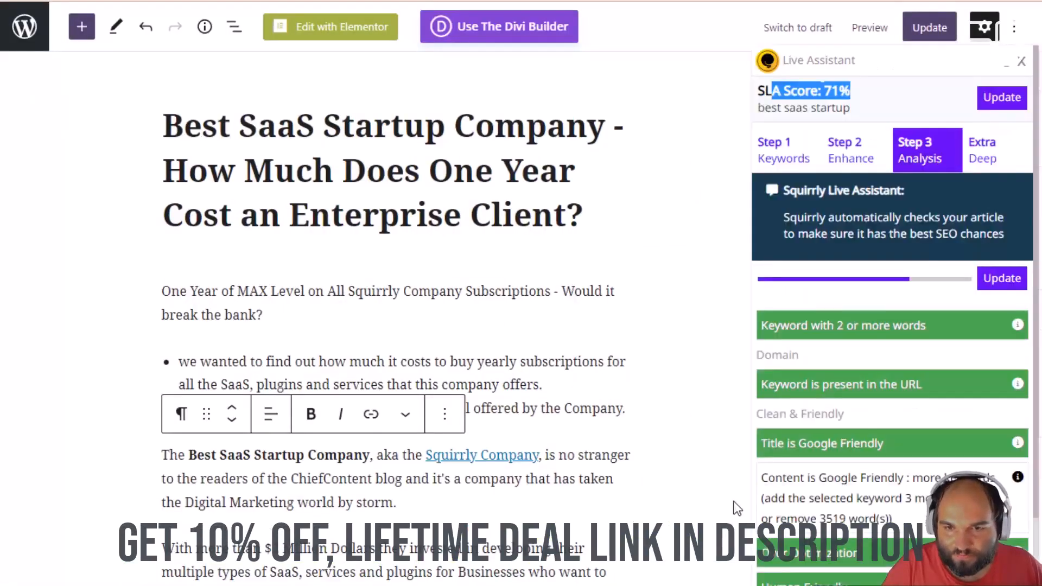
# Step: Open the Live Assistant's Extra Deep section and read its explanation of adding the article as a Focus Page
pyautogui.click(980, 158)
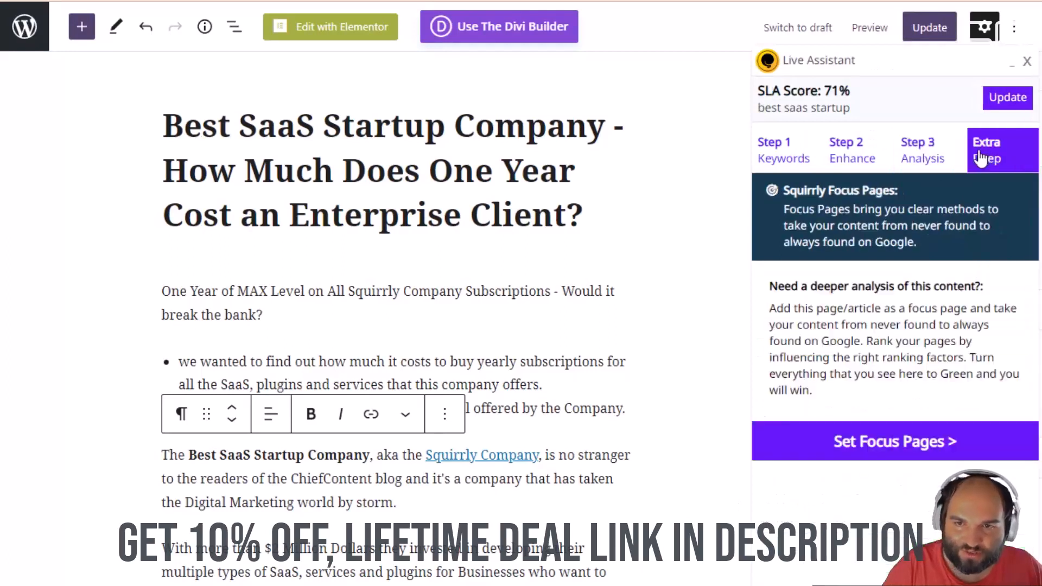
pyautogui.moveTo(777, 286); pyautogui.dragTo(955, 402)
pyautogui.click(953, 383)
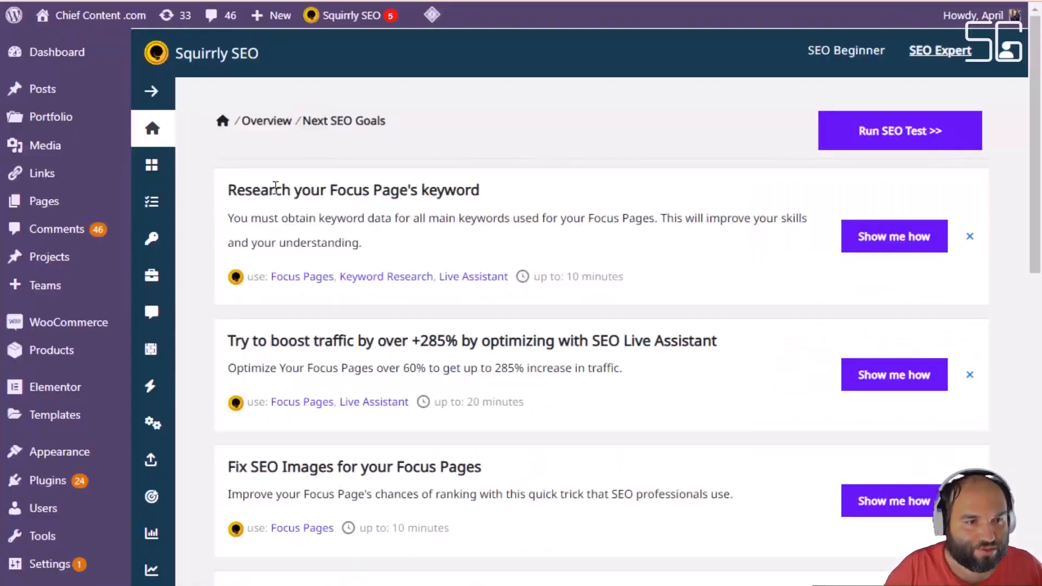
# Step: Go to Squirrly's Bulk SEO and look through the posts' METAs, Open Graph, Twitter Card and Visibility indicators
pyautogui.click(152, 90)
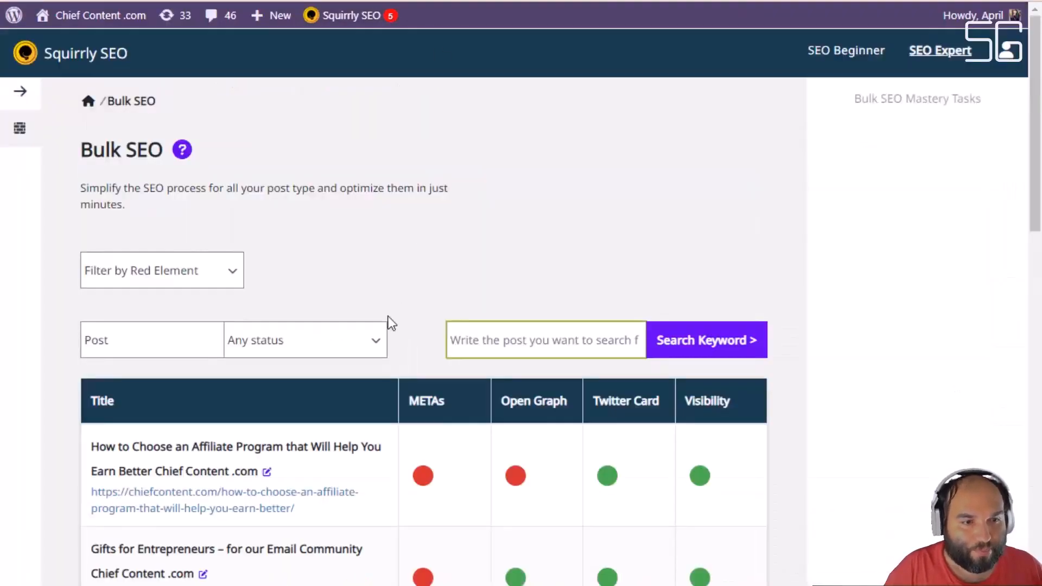
pyautogui.scroll(-5, 390, 324)
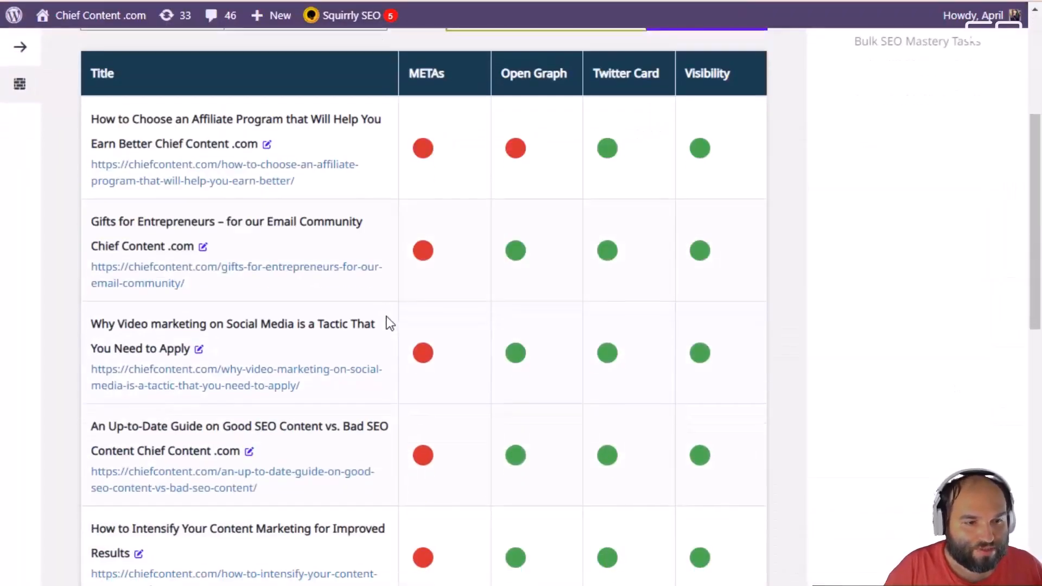
pyautogui.scroll(-8, 411, 417)
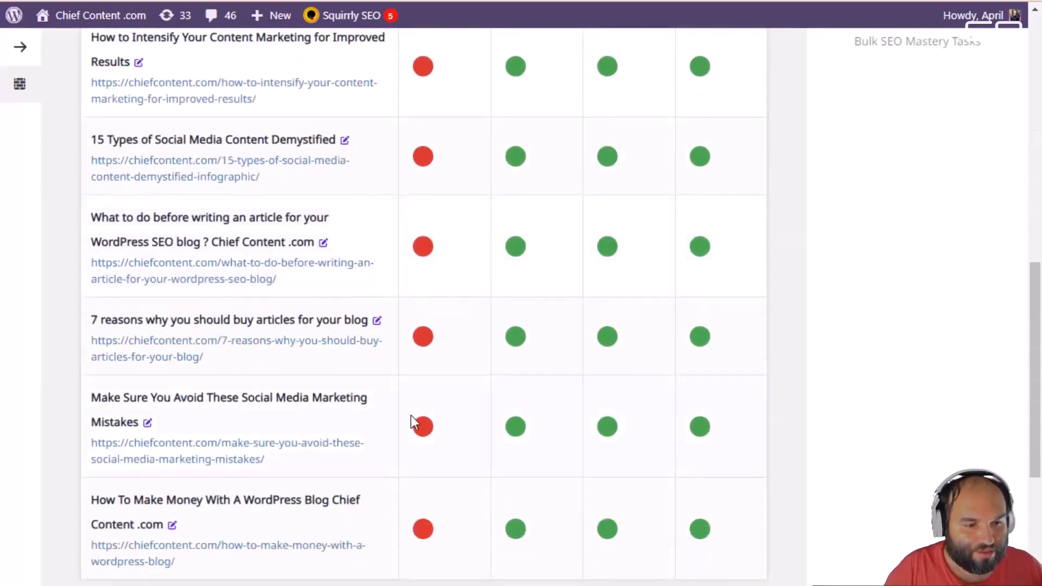
pyautogui.scroll(2, 412, 417)
pyautogui.scroll(10, 411, 415)
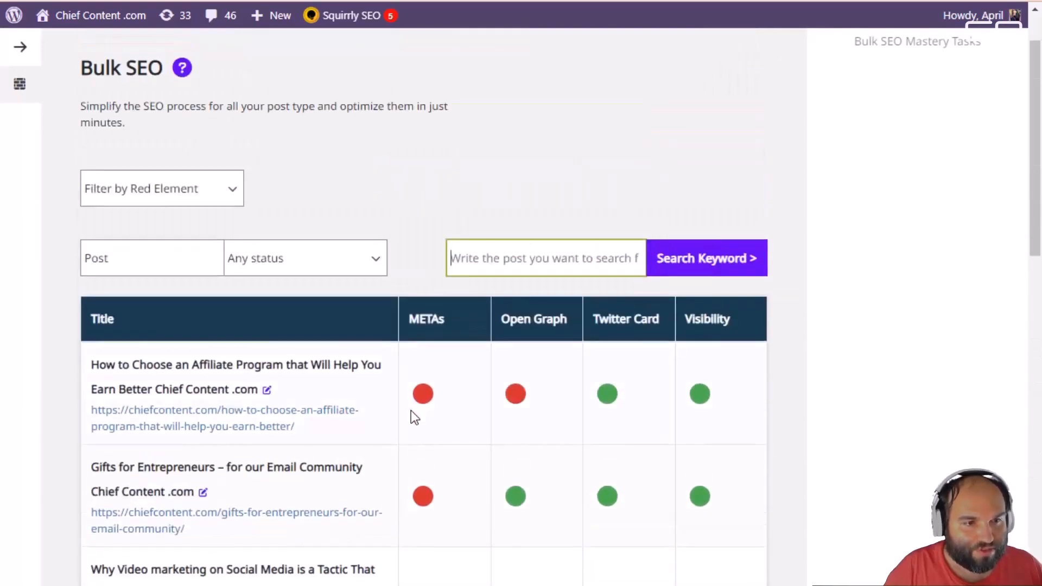
# Step: Filter the Bulk SEO post list by the Publish status
pyautogui.click(158, 260)
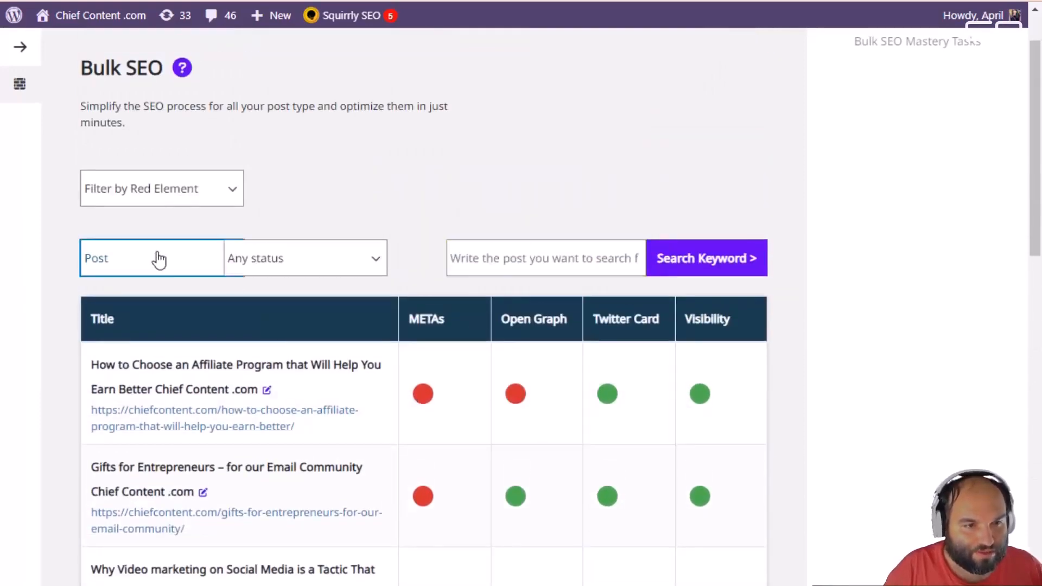
pyautogui.click(276, 270)
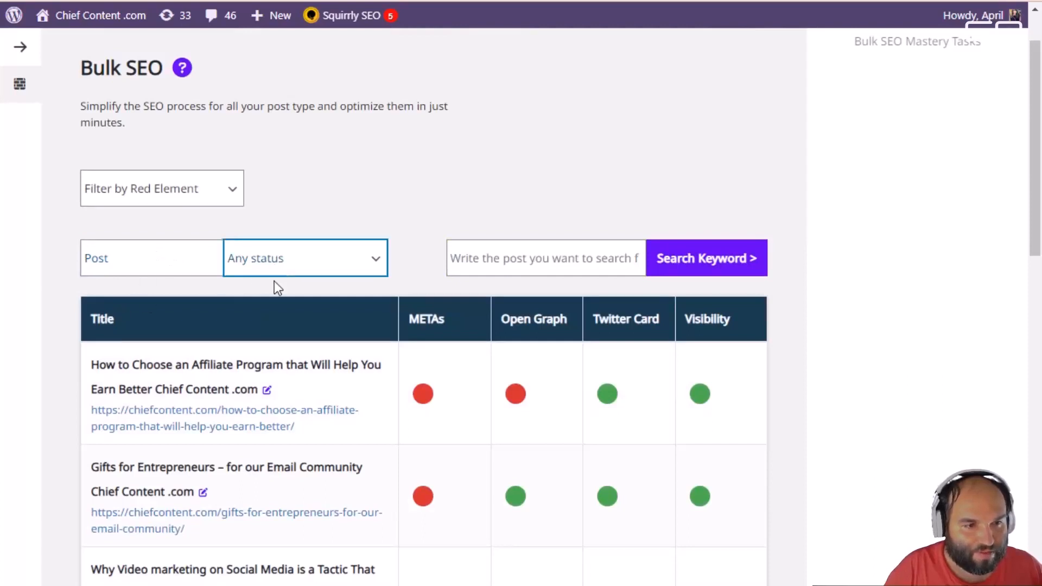
pyautogui.click(277, 323)
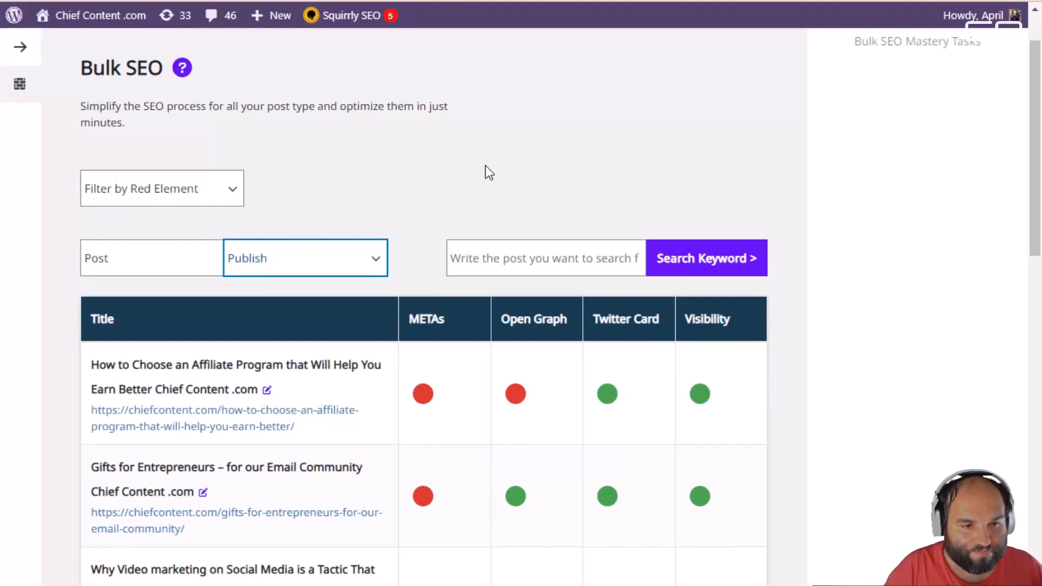
# Step: Browse the published posts to find the "Best SaaS Startup Company" article
pyautogui.scroll(-5, 486, 255)
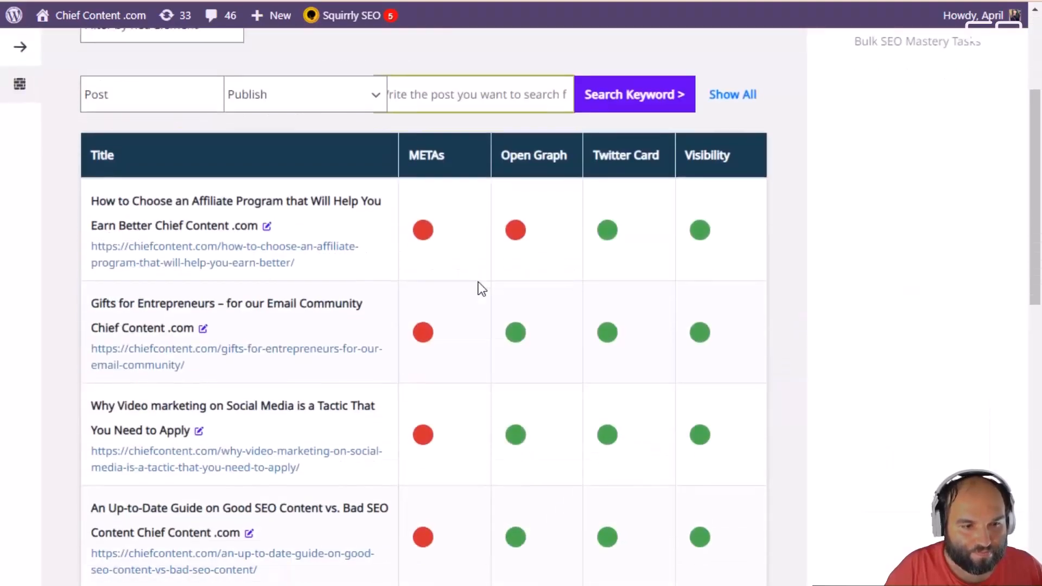
pyautogui.scroll(-4, 478, 283)
pyautogui.scroll(-5, 478, 283)
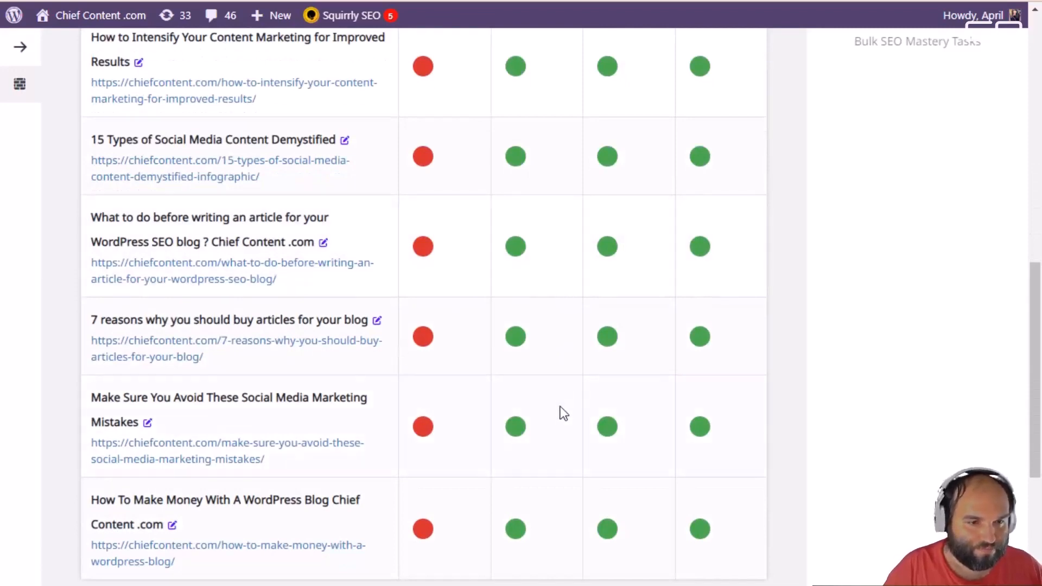
pyautogui.scroll(10, 560, 406)
pyautogui.scroll(-3, 560, 406)
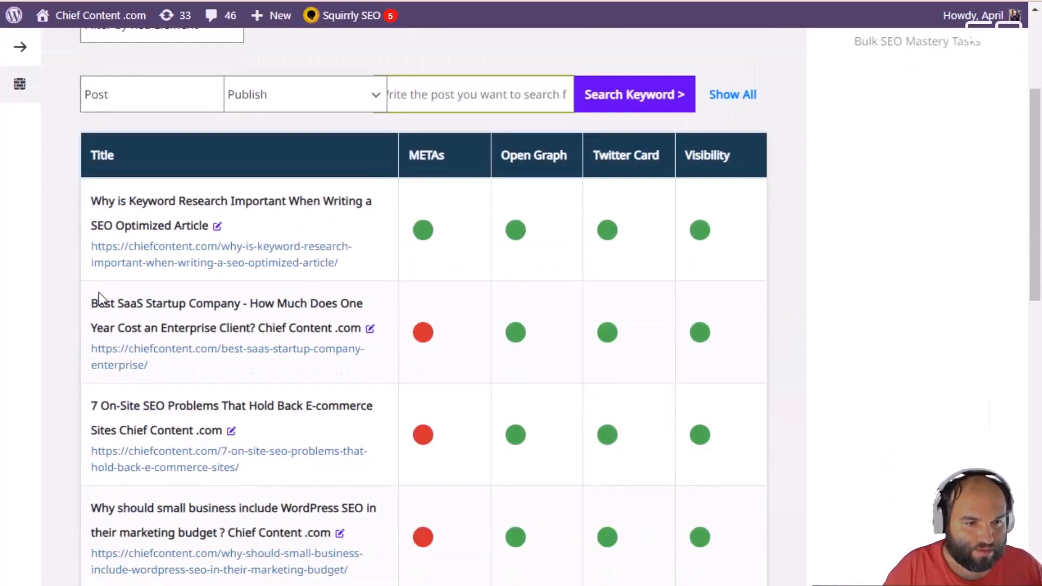
pyautogui.moveTo(98, 302); pyautogui.dragTo(301, 309)
pyautogui.click(301, 313)
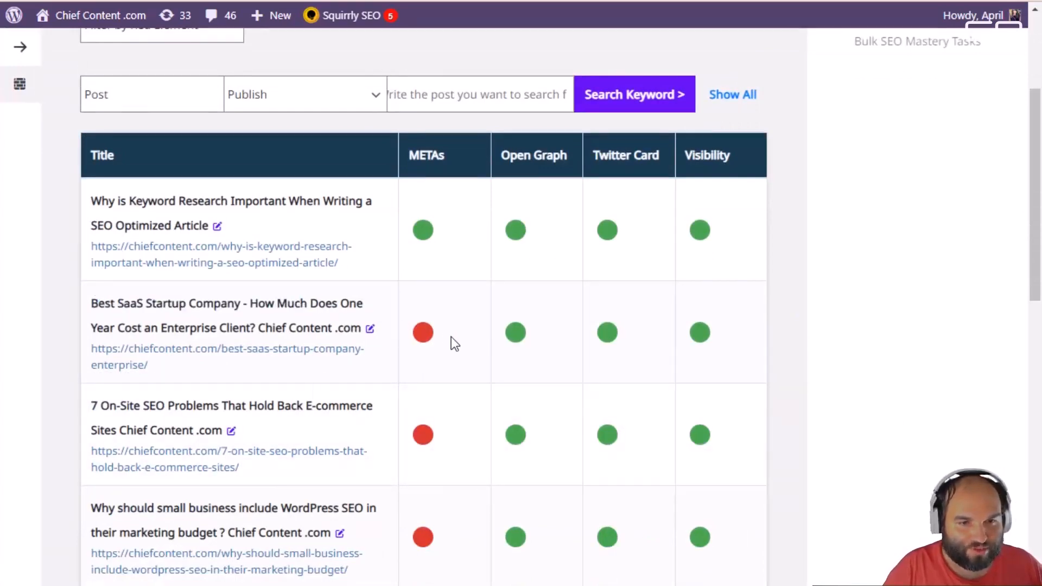
# Step: Open the METAs details of the "Best SaaS Startup Company" article in Bulk SEO
pyautogui.click(424, 341)
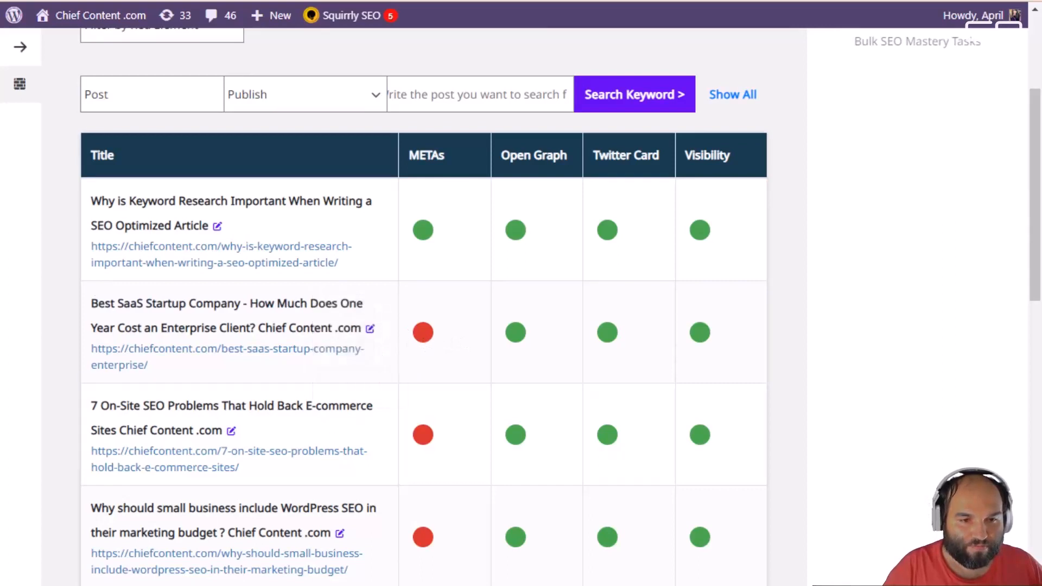
pyautogui.click(421, 334)
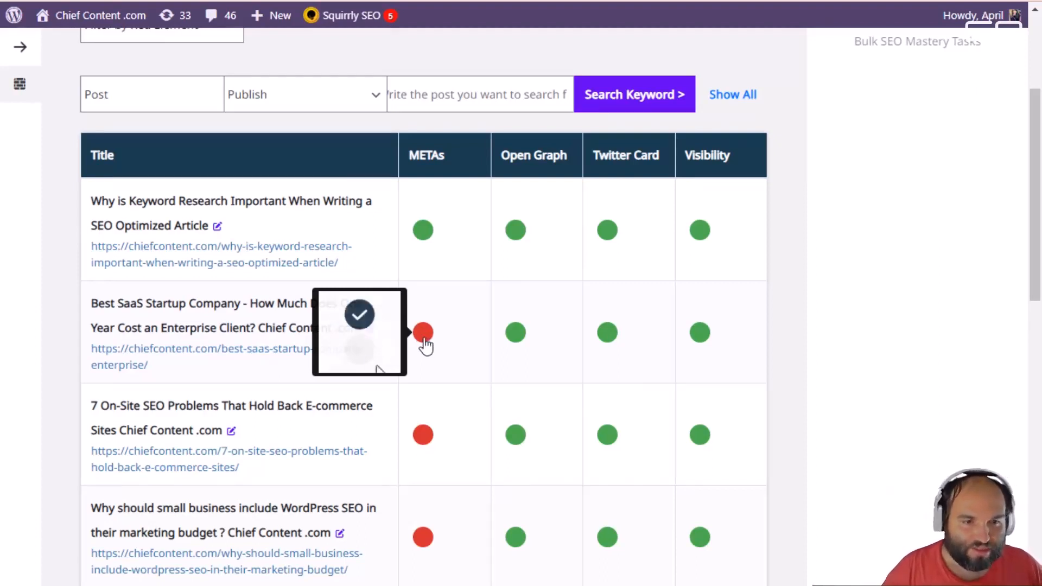
pyautogui.click(424, 337)
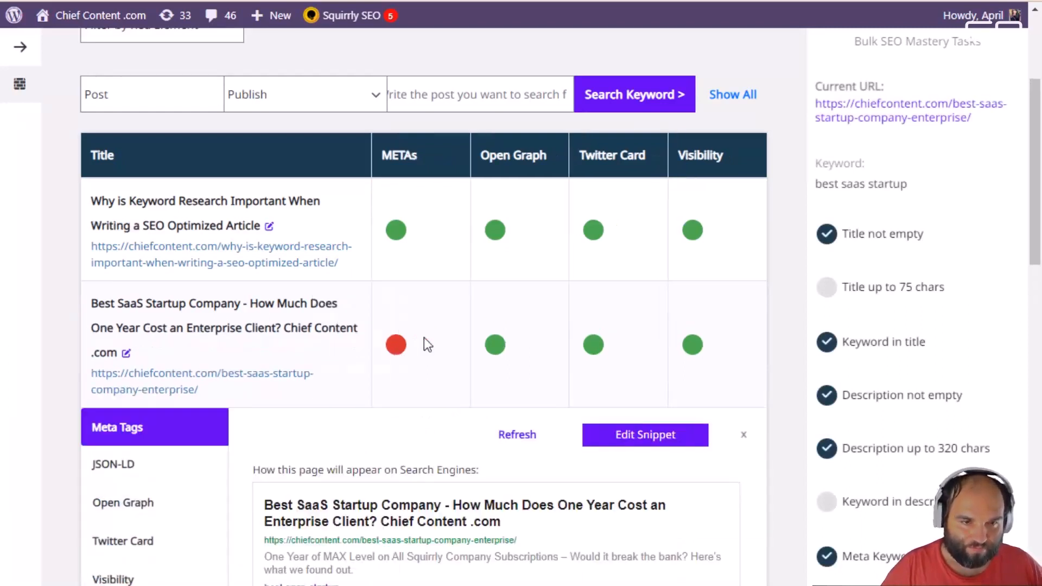
# Step: Check the "Best SaaS Startup Company" article's search preview and SEO tasks, and open its snippet for editing
pyautogui.scroll(-2, 425, 338)
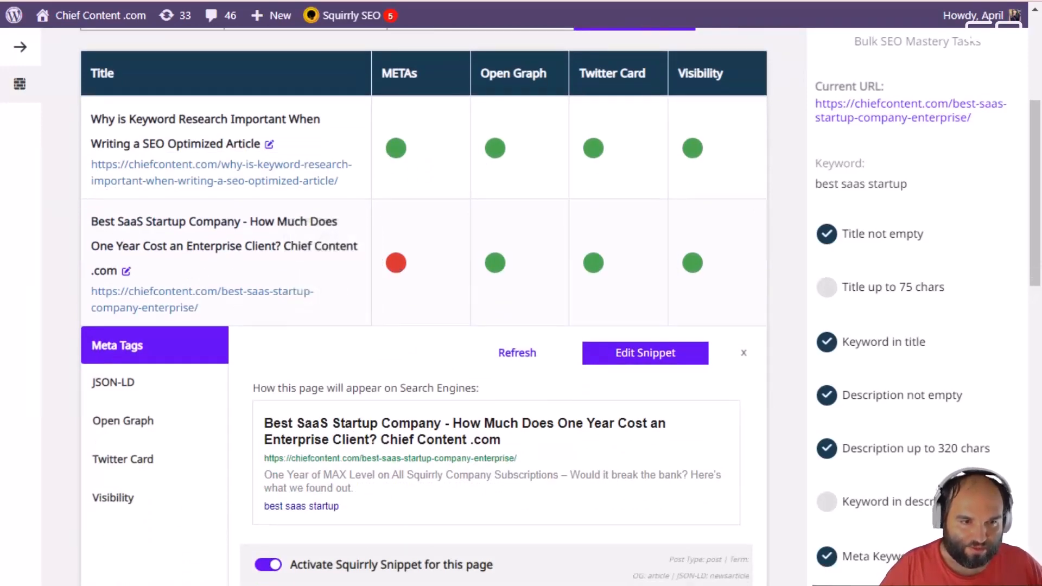
pyautogui.scroll(-2, 410, 284)
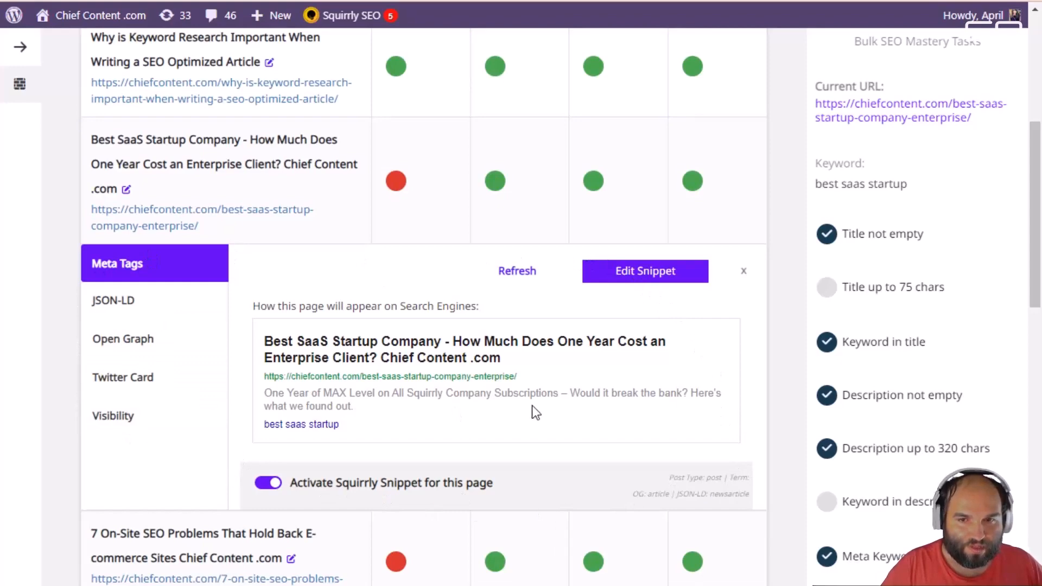
pyautogui.scroll(3, 952, 267)
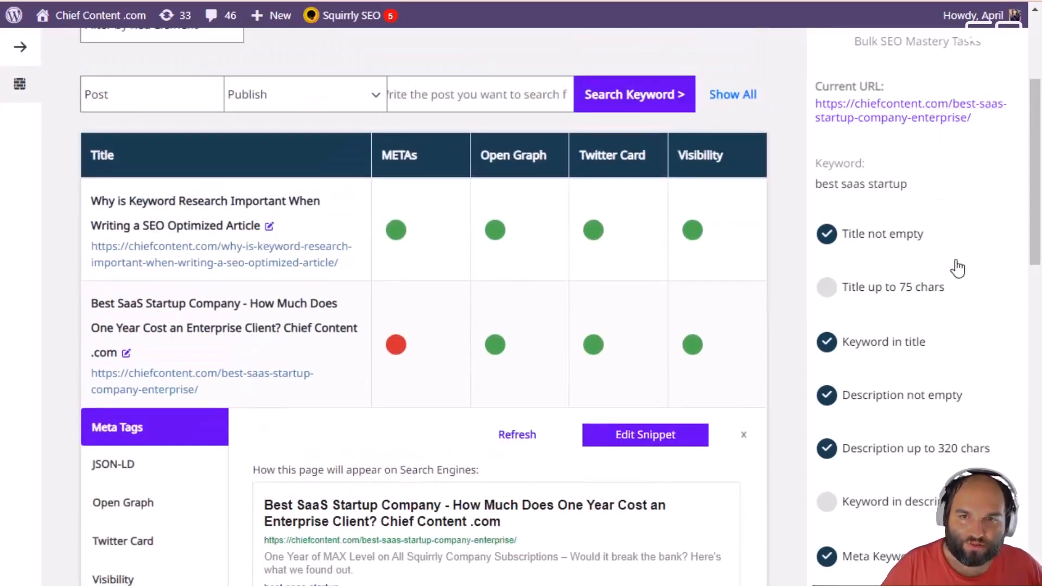
pyautogui.scroll(-2, 953, 267)
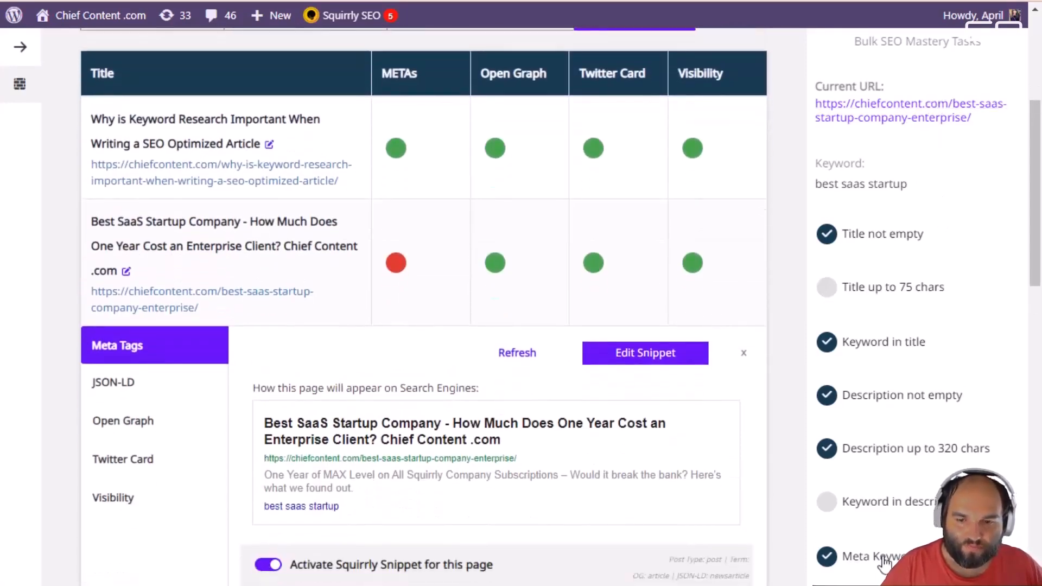
pyautogui.scroll(-3, 922, 489)
pyautogui.scroll(5, 901, 482)
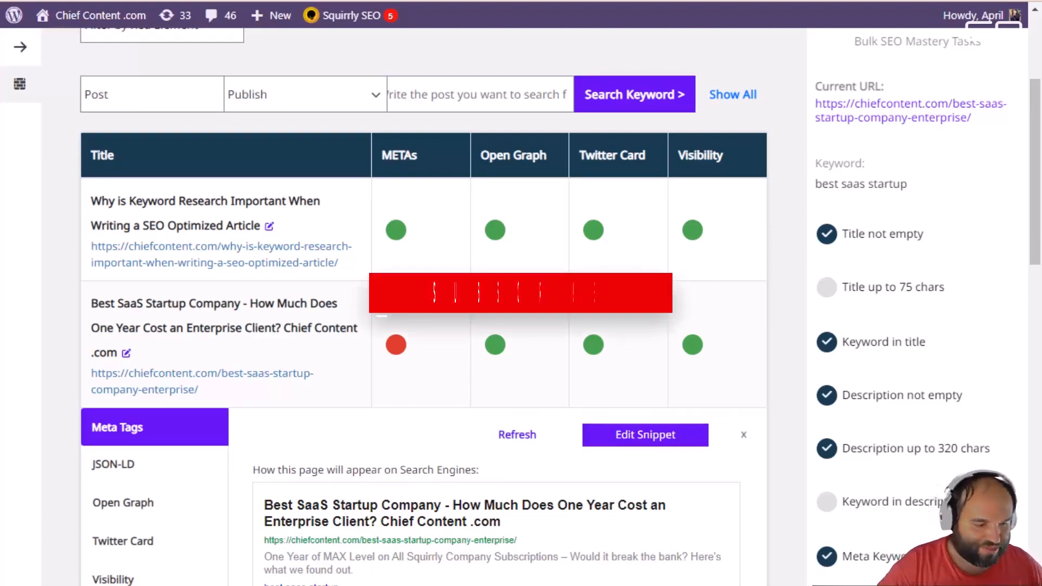
pyautogui.click(656, 441)
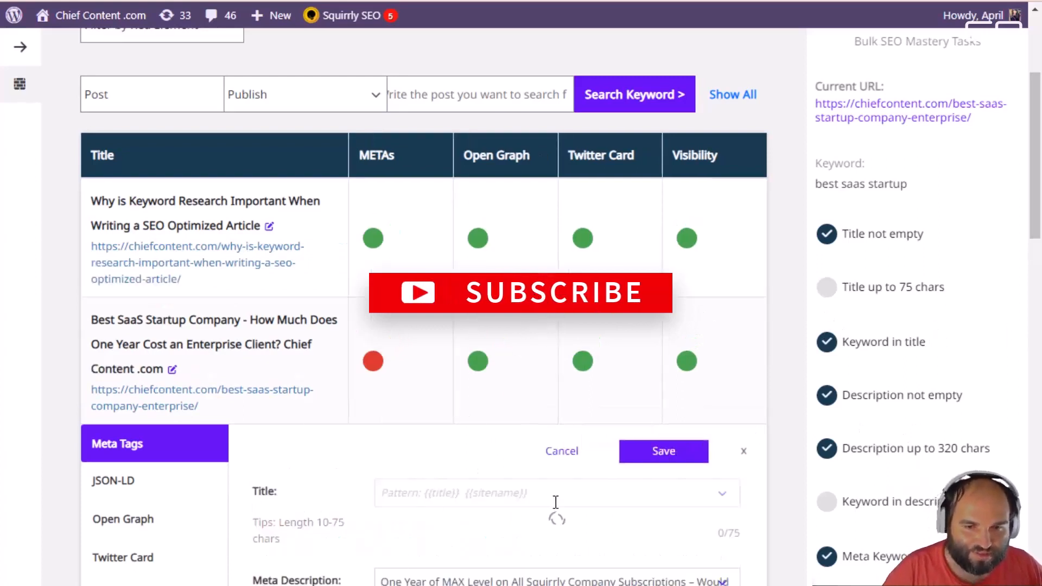
pyautogui.scroll(-2, 554, 500)
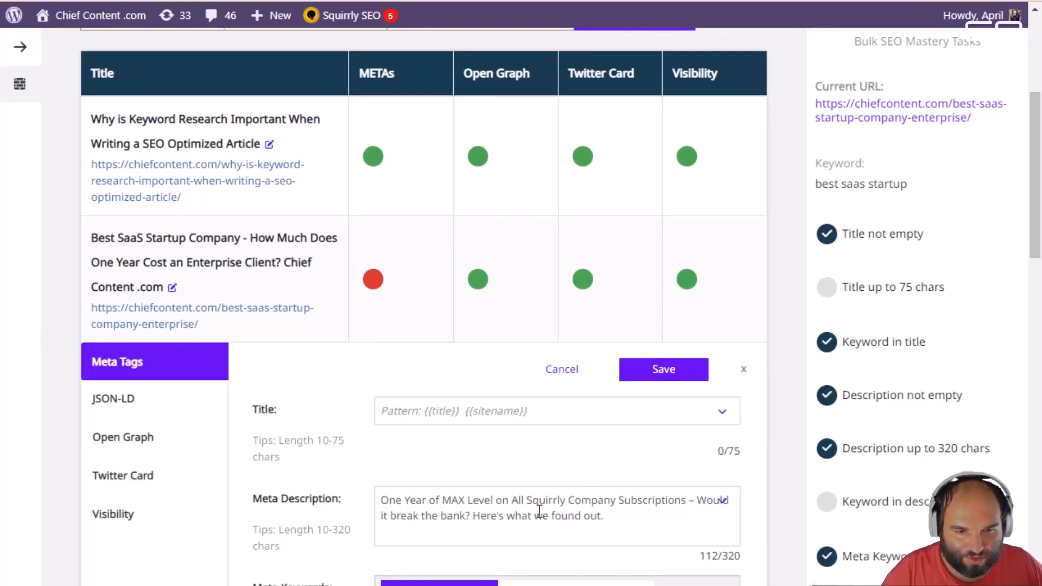
# Step: Extend the end of the meta description with "about the best SaaS Startup" and save the snippet
pyautogui.click(539, 513)
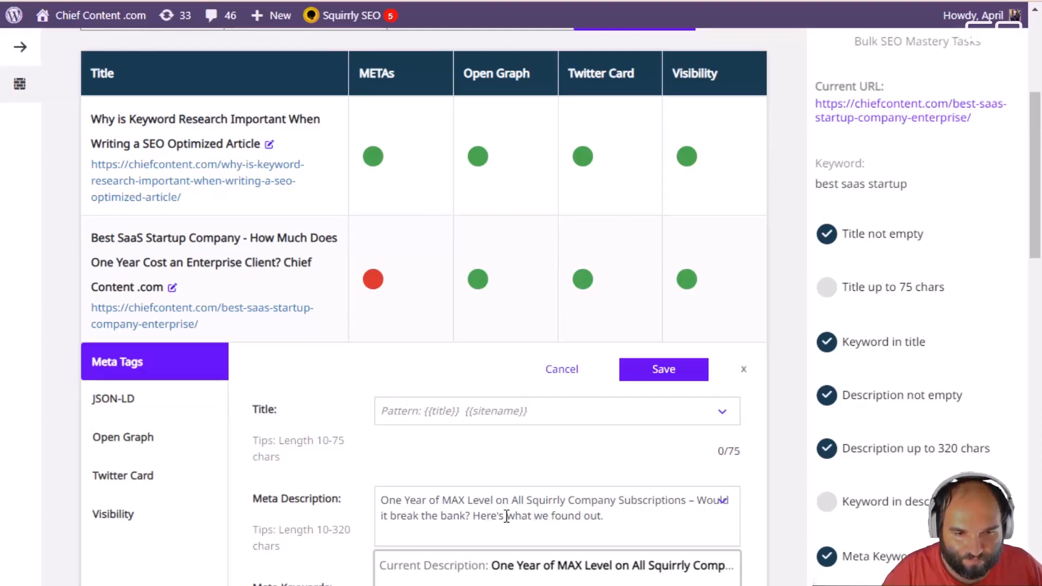
pyautogui.click(600, 517)
pyautogui.write('a')
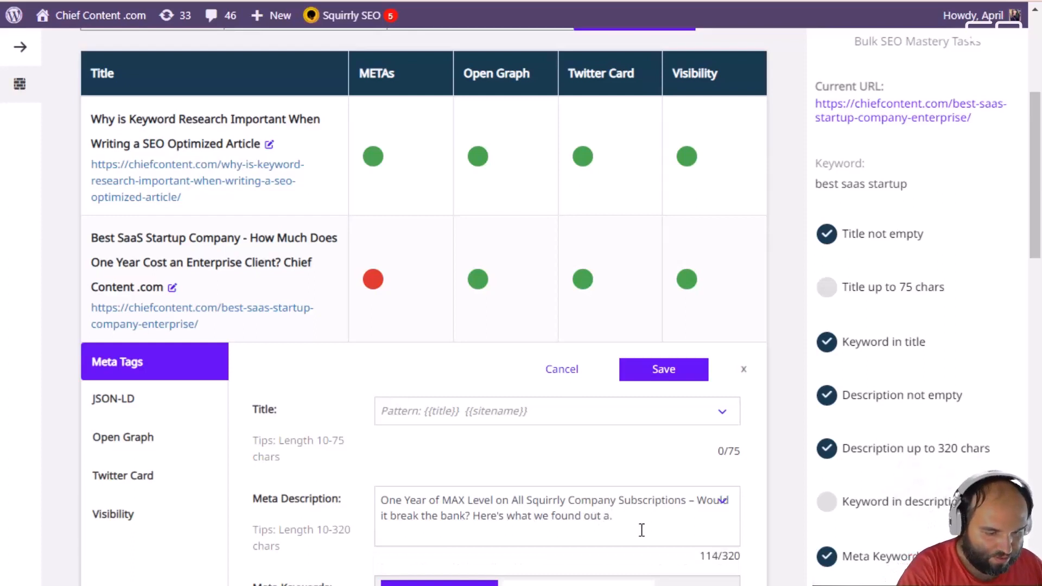
pyautogui.write('bout the be')
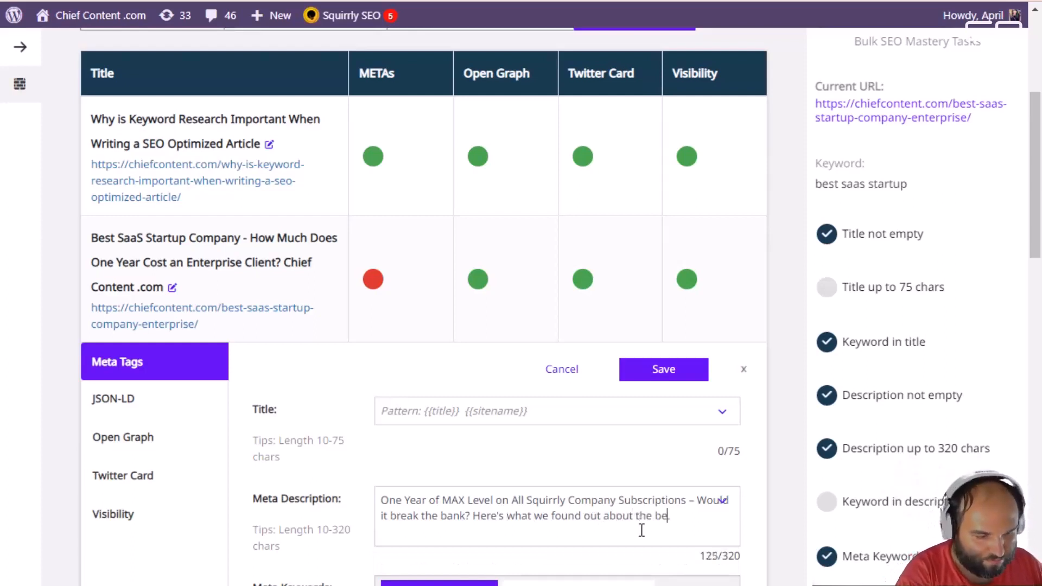
pyautogui.write('st SaaS')
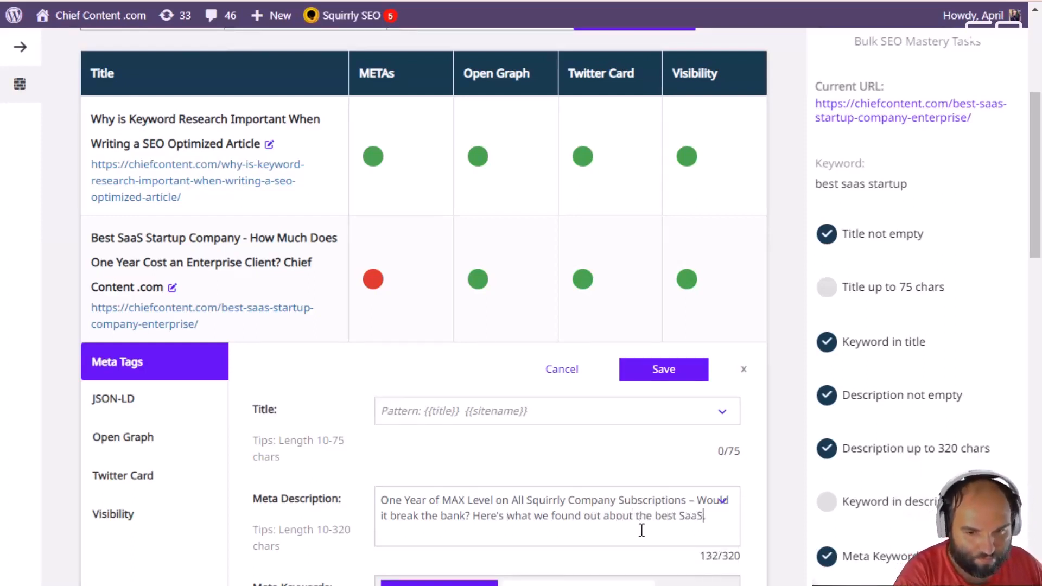
pyautogui.write(' Start')
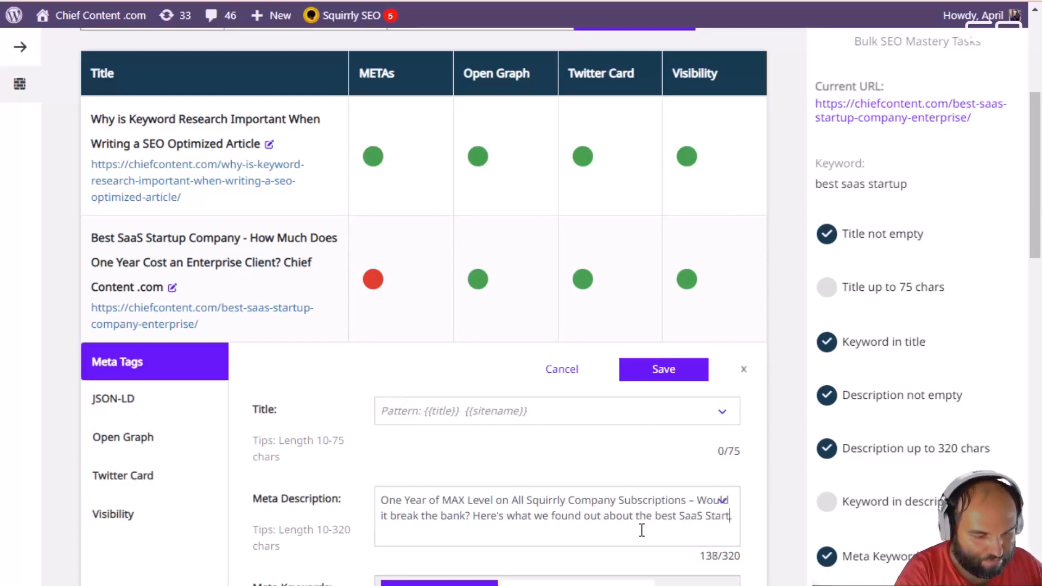
pyautogui.write('up.')
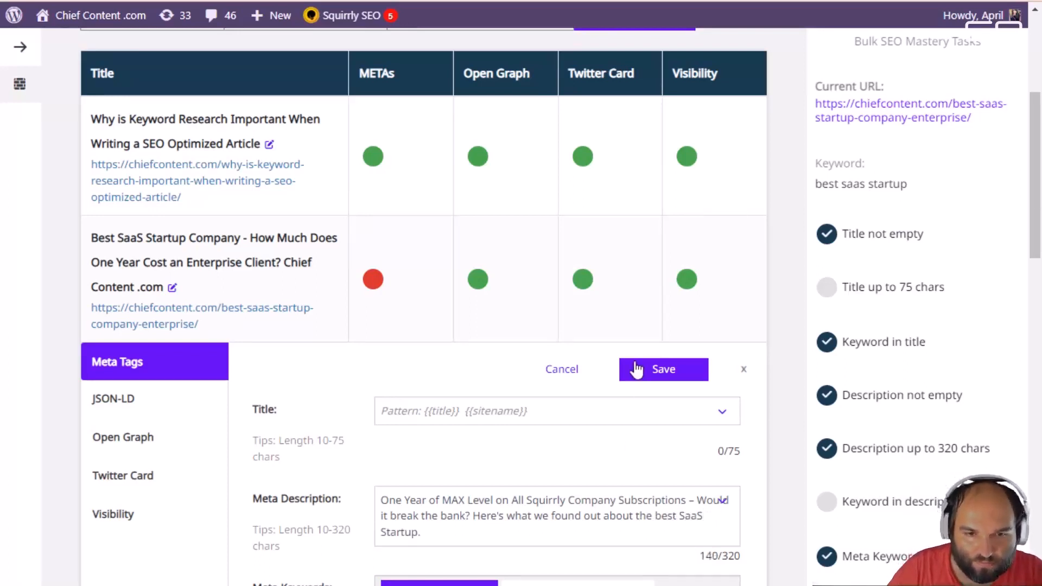
pyautogui.click(637, 370)
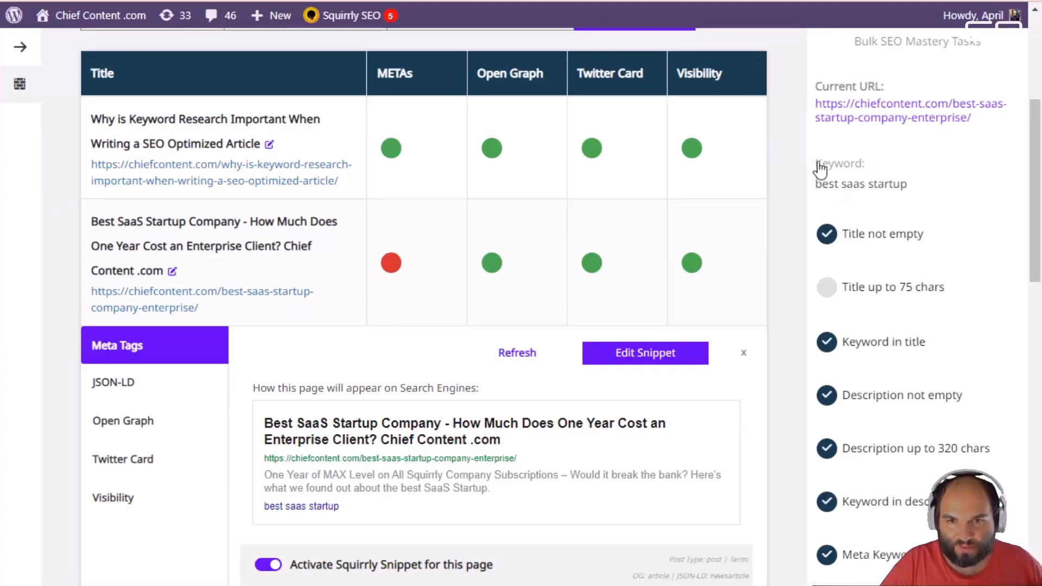
# Step: Check the article's keyword, view its live page from the current URL, and return to its Bulk SEO details
pyautogui.moveTo(816, 161); pyautogui.dragTo(941, 193)
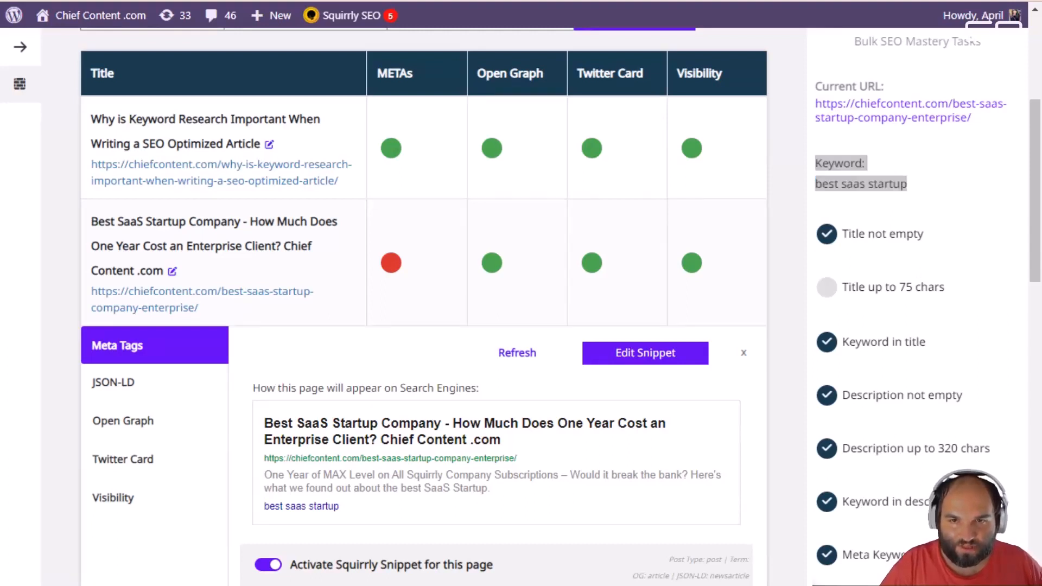
pyautogui.click(918, 163)
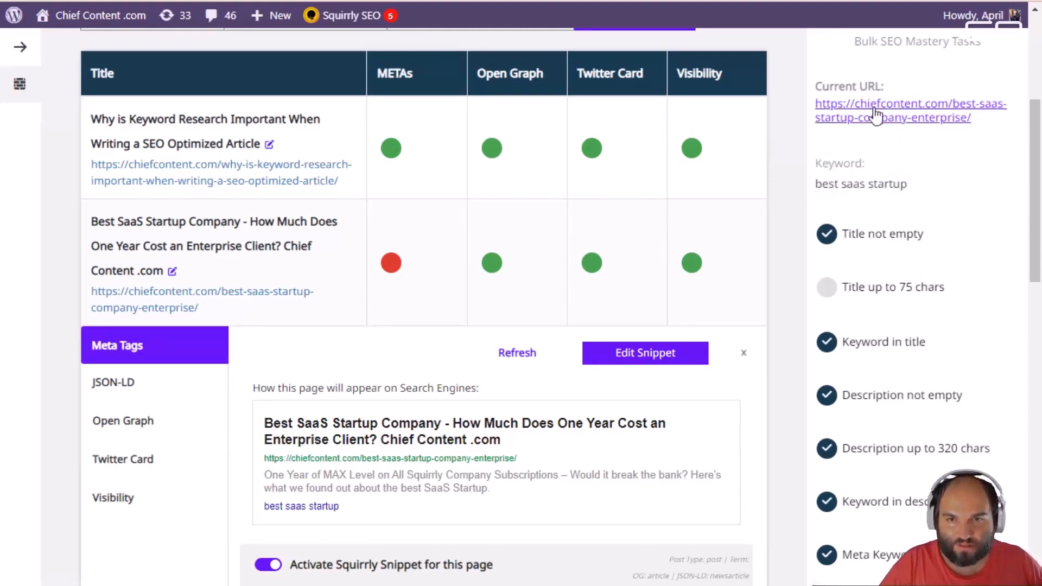
pyautogui.click(886, 113)
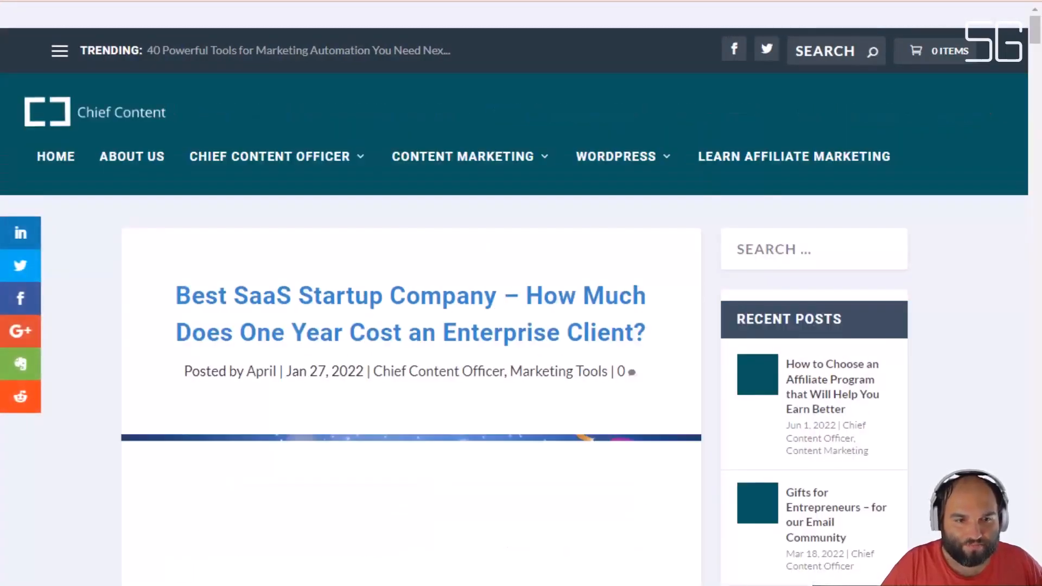
pyautogui.hotkey('ctrl', 'w')
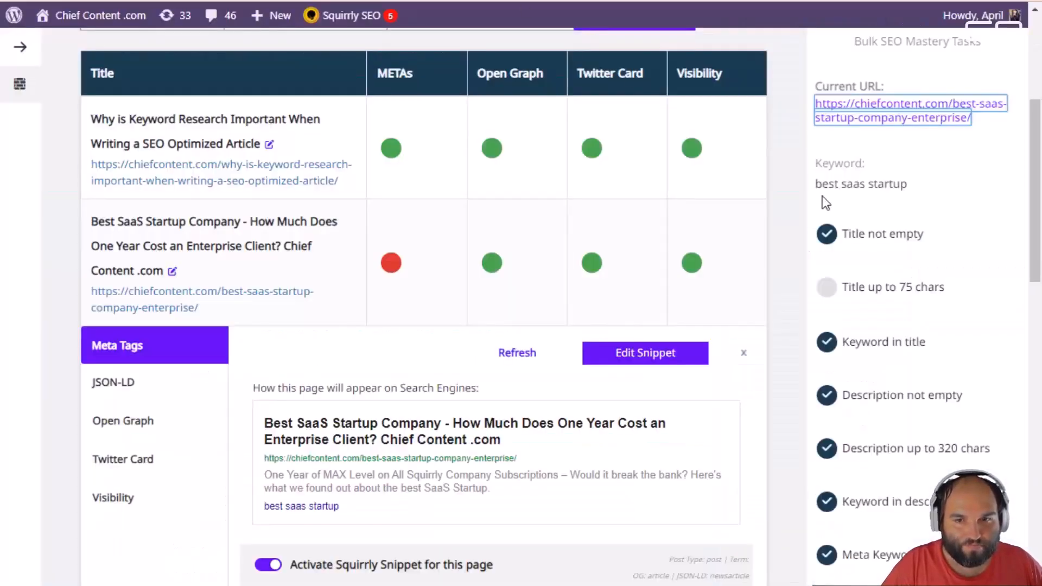
pyautogui.click(777, 191)
pyautogui.scroll(-3, 893, 490)
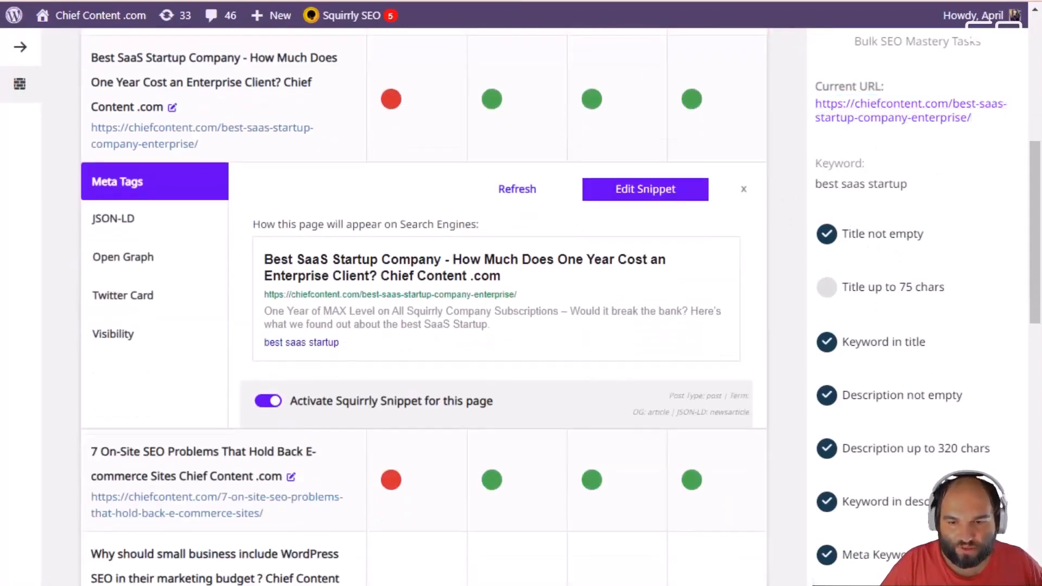
pyautogui.scroll(3, 893, 490)
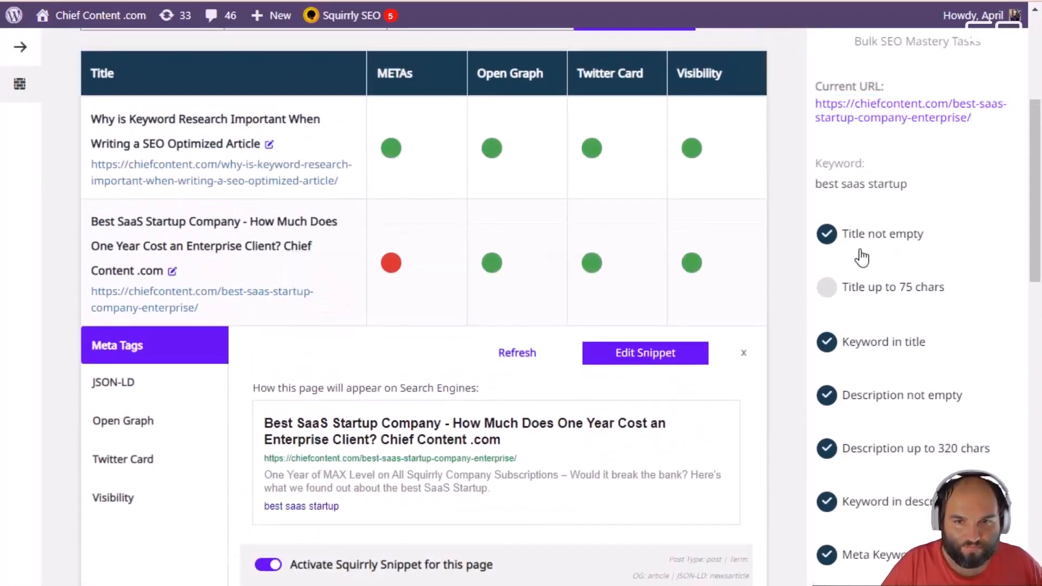
# Step: Read the details of the "Title up to 75 chars" task and check the article's title on its live page
pyautogui.click(869, 293)
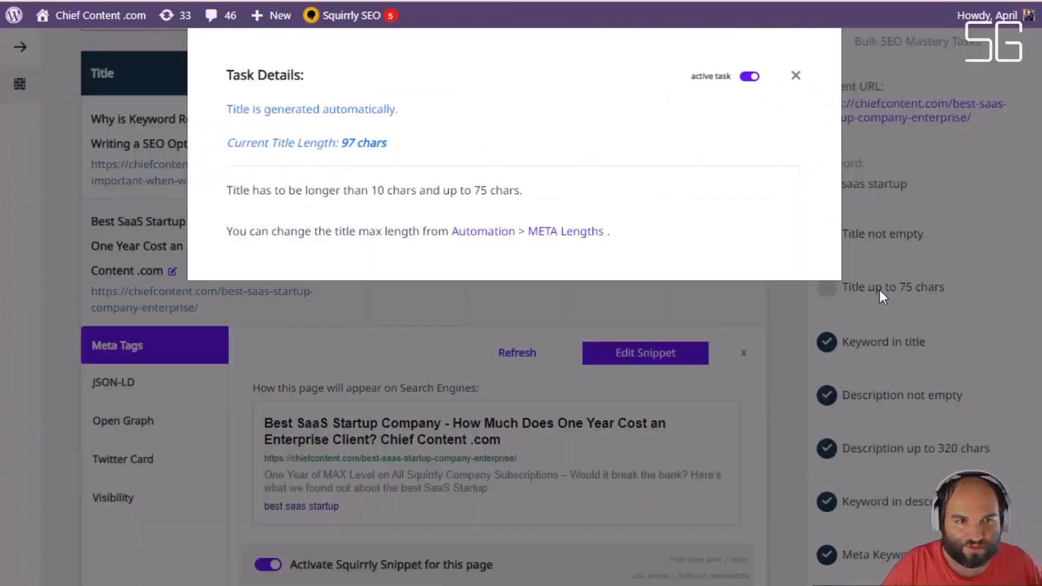
pyautogui.click(796, 77)
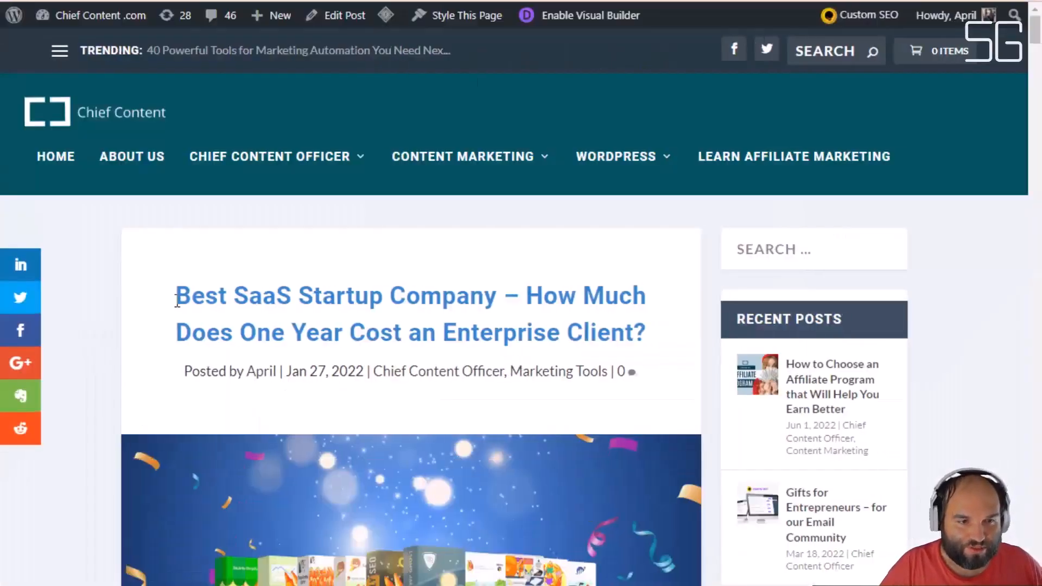
pyautogui.moveTo(179, 295); pyautogui.dragTo(656, 335)
pyautogui.click(656, 335)
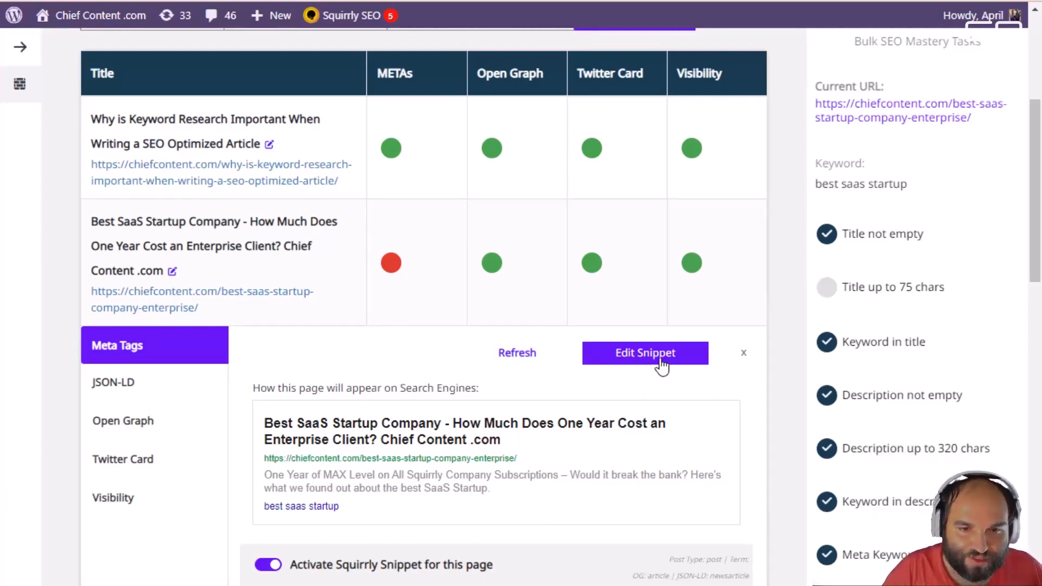
# Step: Edit the snippet to use the current title, without "Chief Content .com" at its end
pyautogui.click(661, 366)
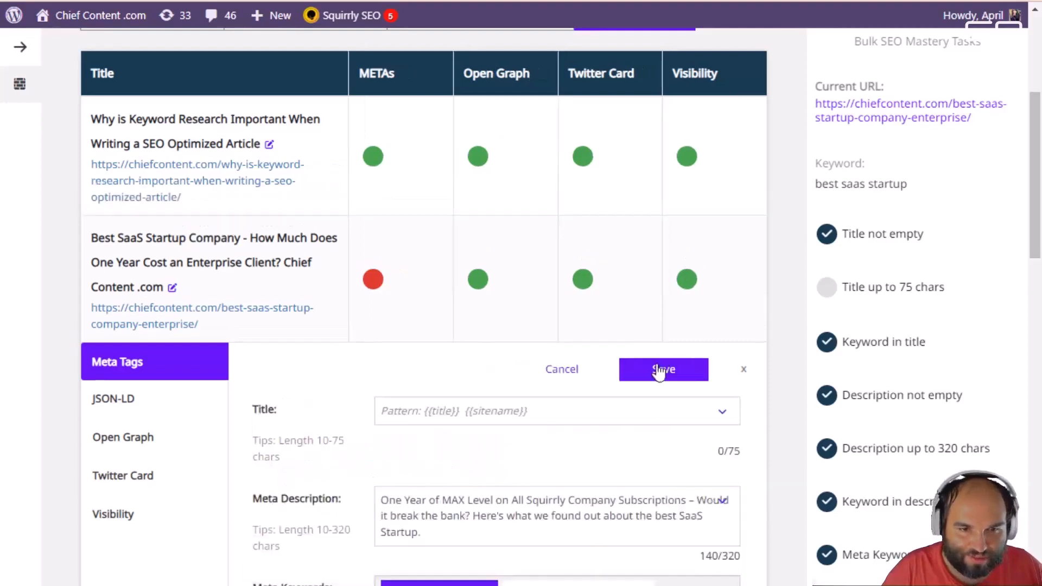
pyautogui.click(625, 405)
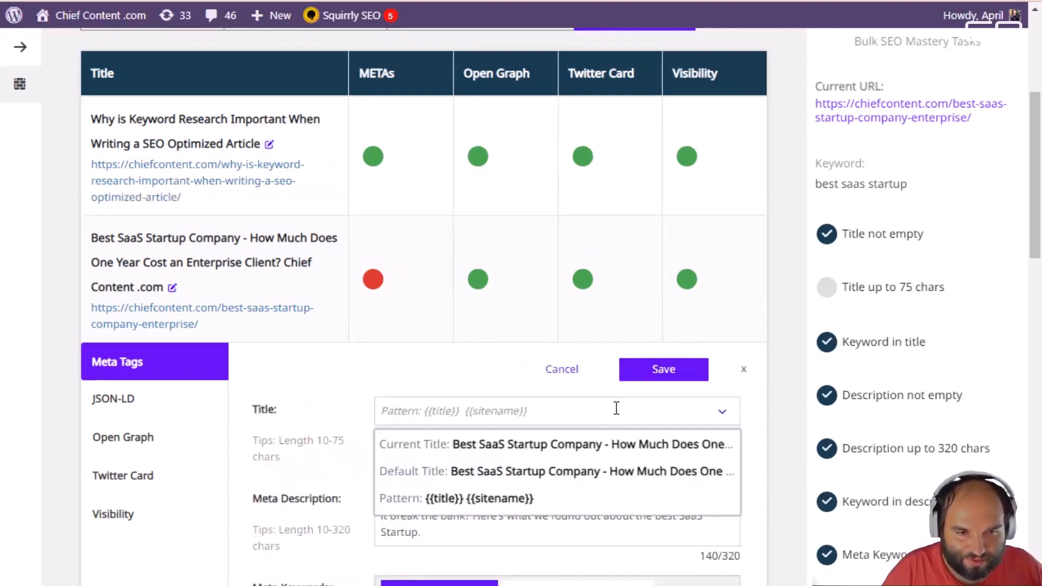
pyautogui.click(520, 447)
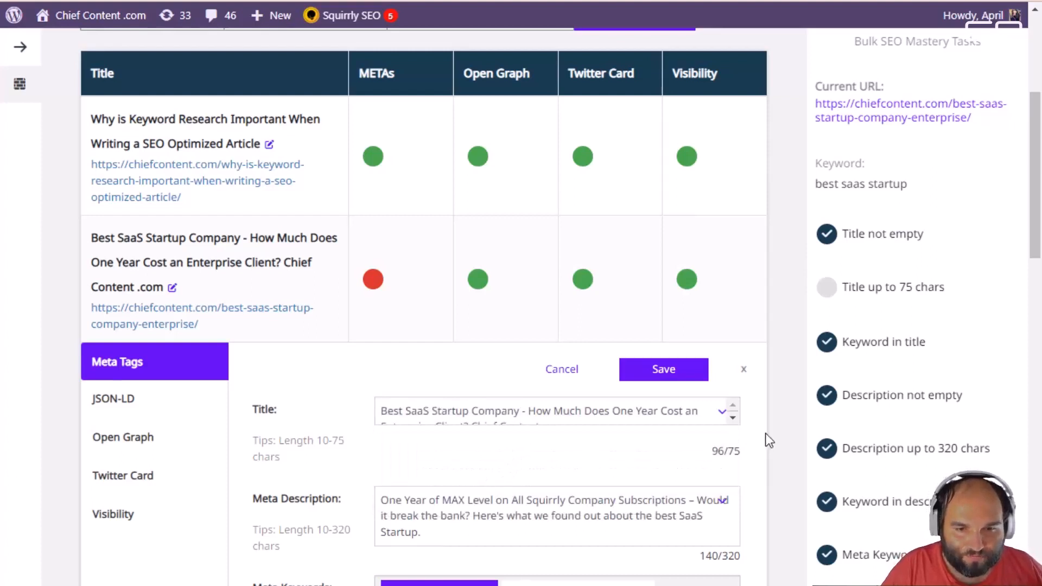
pyautogui.click(733, 418)
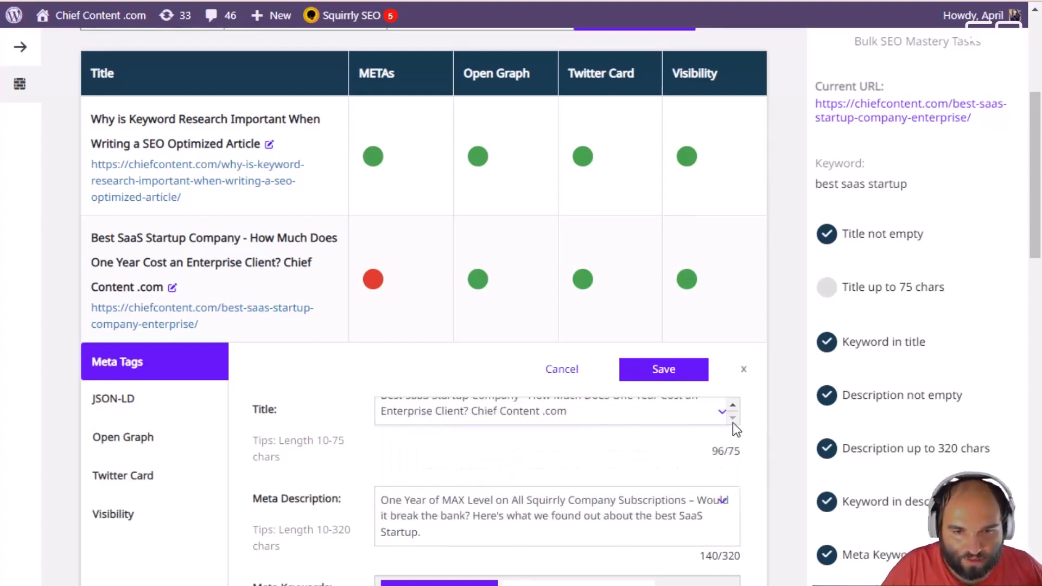
pyautogui.moveTo(624, 413); pyautogui.dragTo(472, 413)
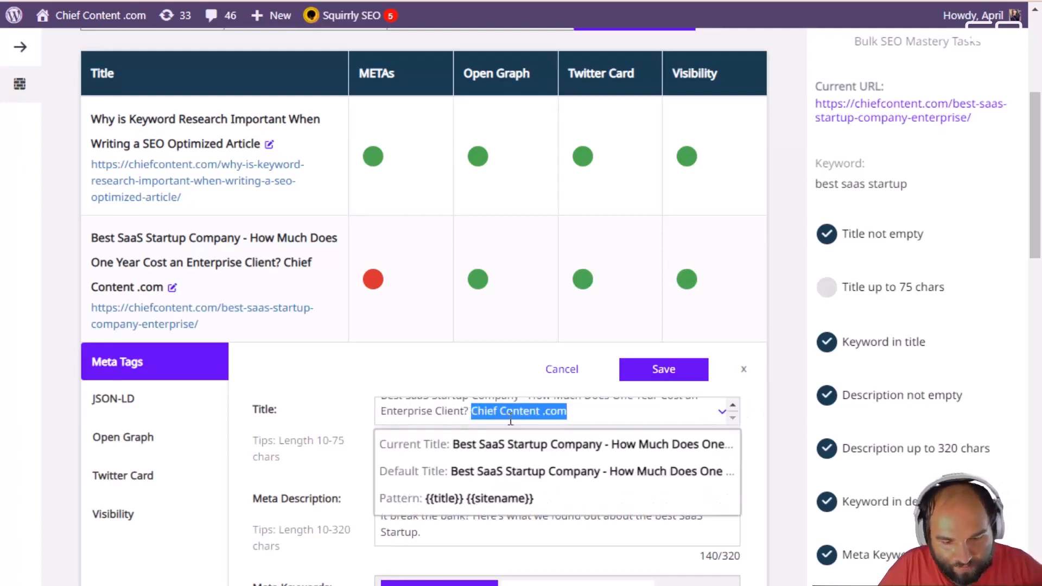
pyautogui.press('BackSpace')
pyautogui.press('BackSpace')
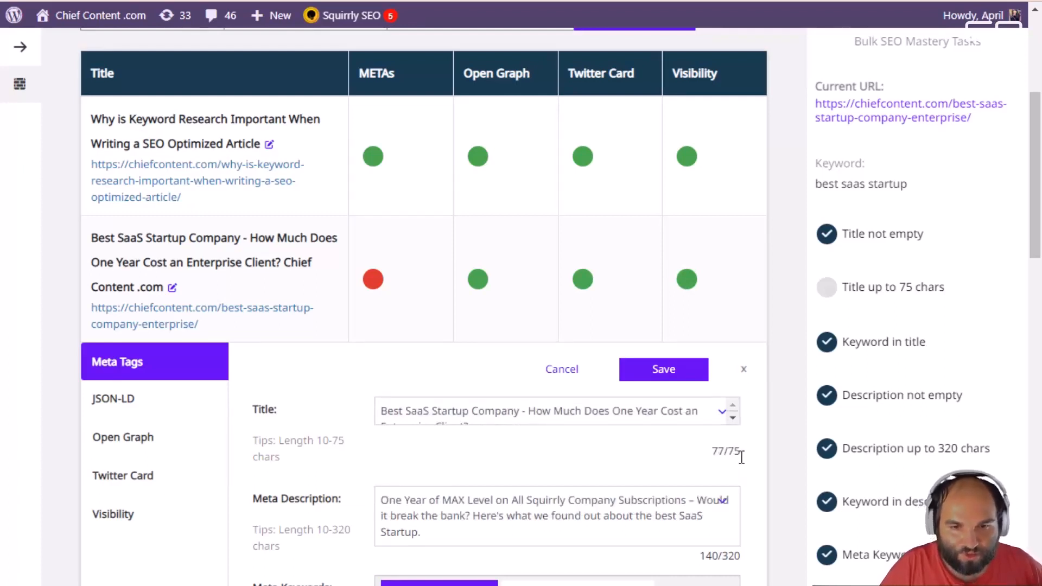
# Step: Shorten the snippet title by removing the word "an" before "Enterprise"
pyautogui.moveTo(713, 453); pyautogui.dragTo(742, 451)
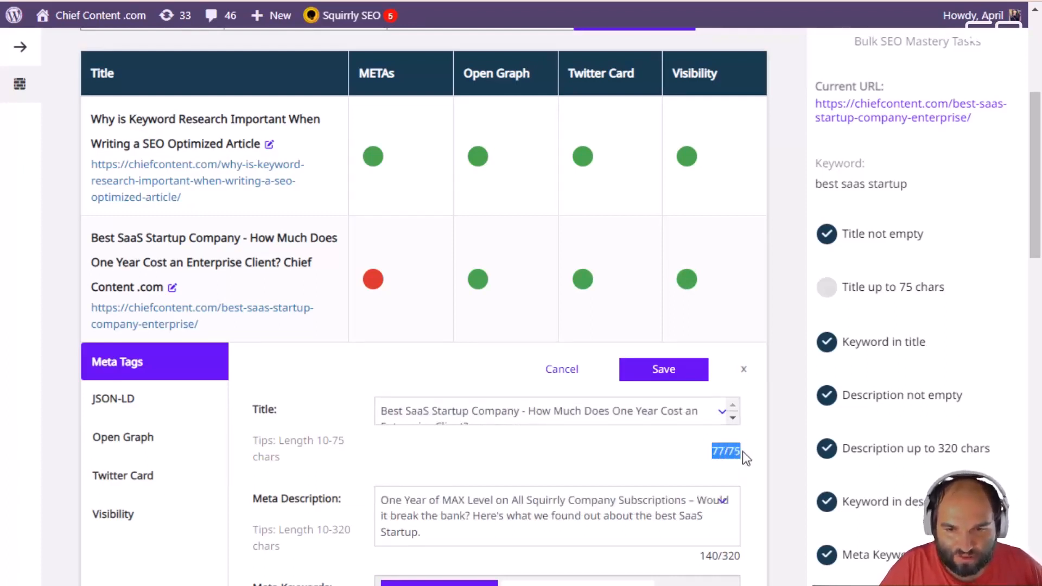
pyautogui.click(743, 452)
pyautogui.click(733, 417)
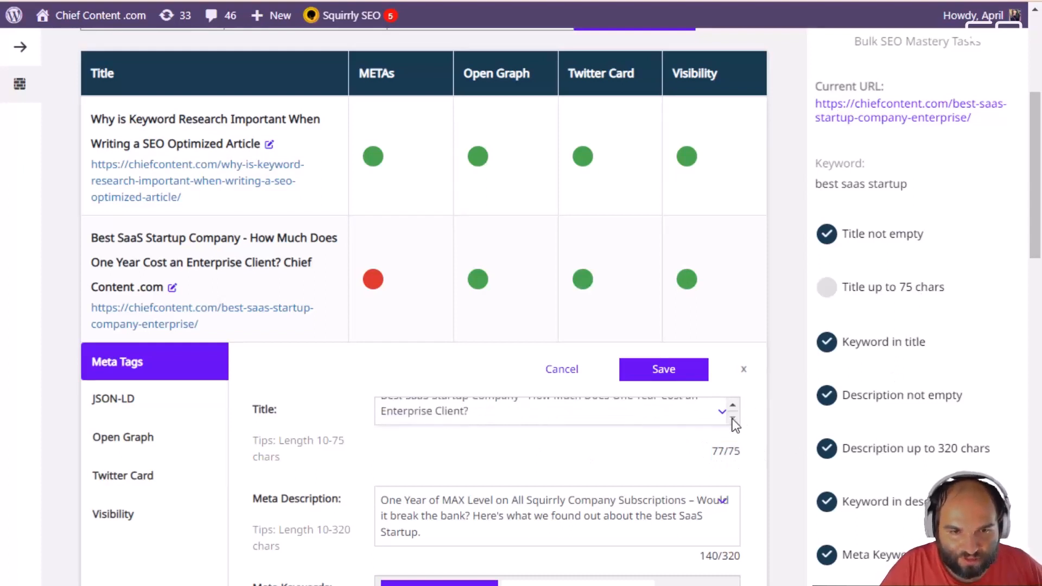
pyautogui.click(504, 414)
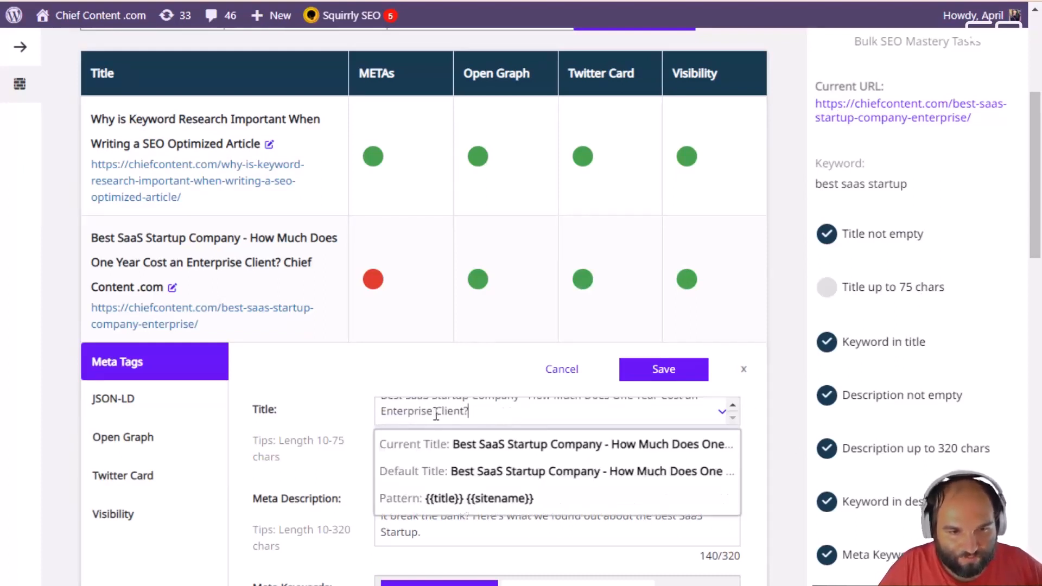
pyautogui.scroll(1, 537, 418)
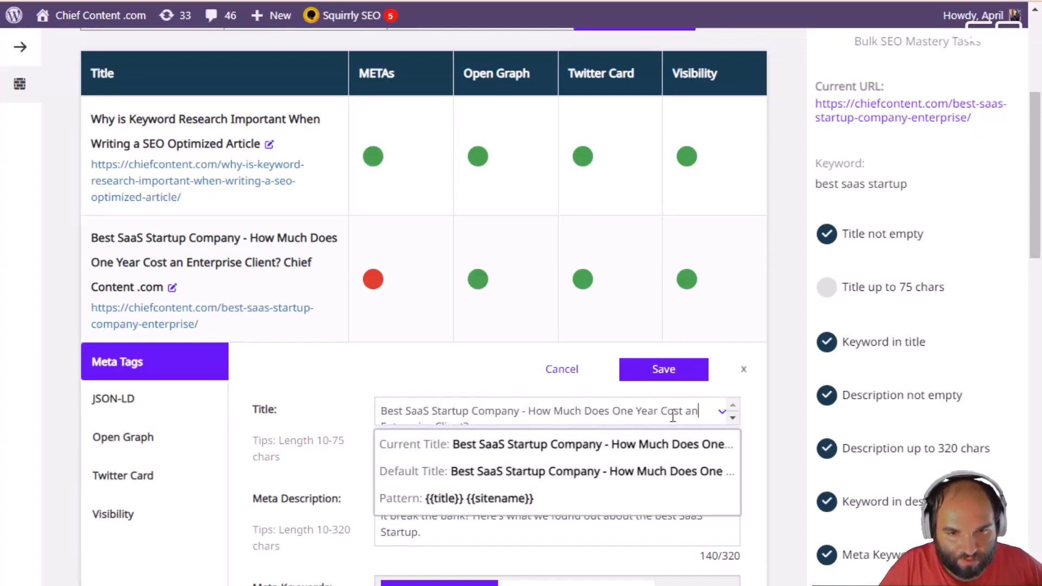
pyautogui.press('BackSpace')
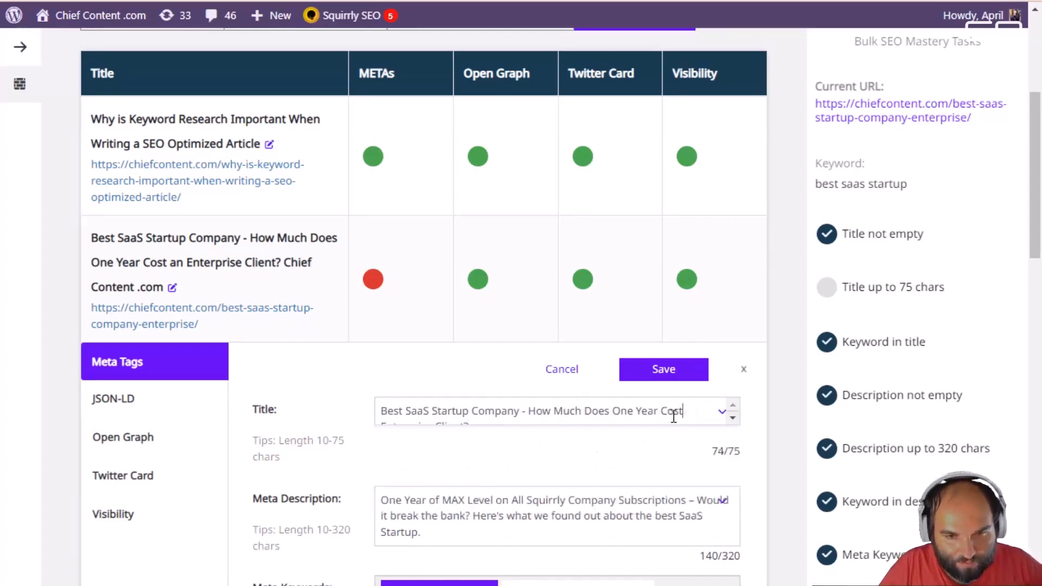
# Step: Change "Client?" to "Clients?" at the end of the title and save the snippet
pyautogui.scroll(-1, 610, 413)
pyautogui.click(468, 412)
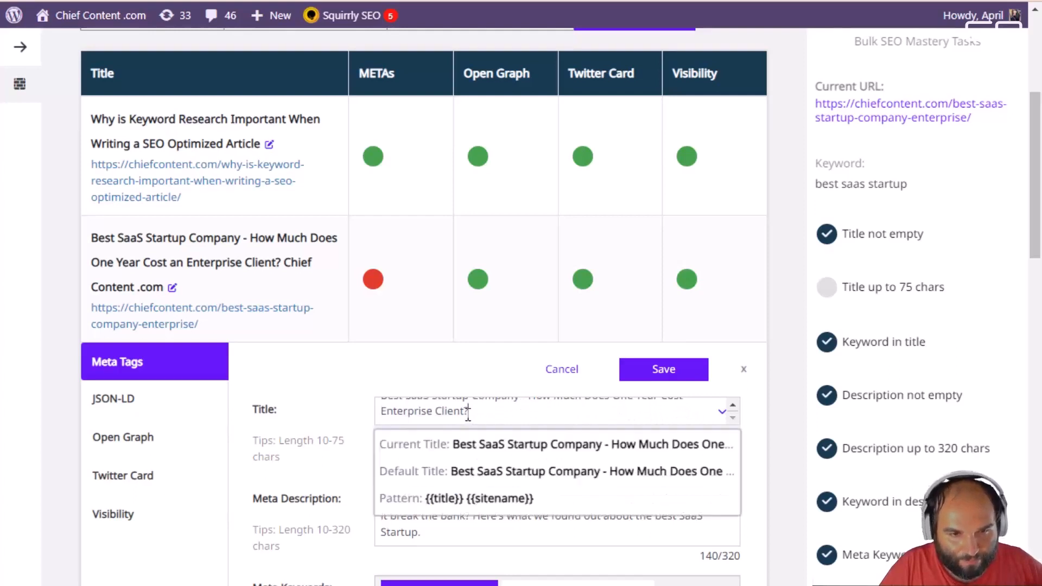
pyautogui.write('s')
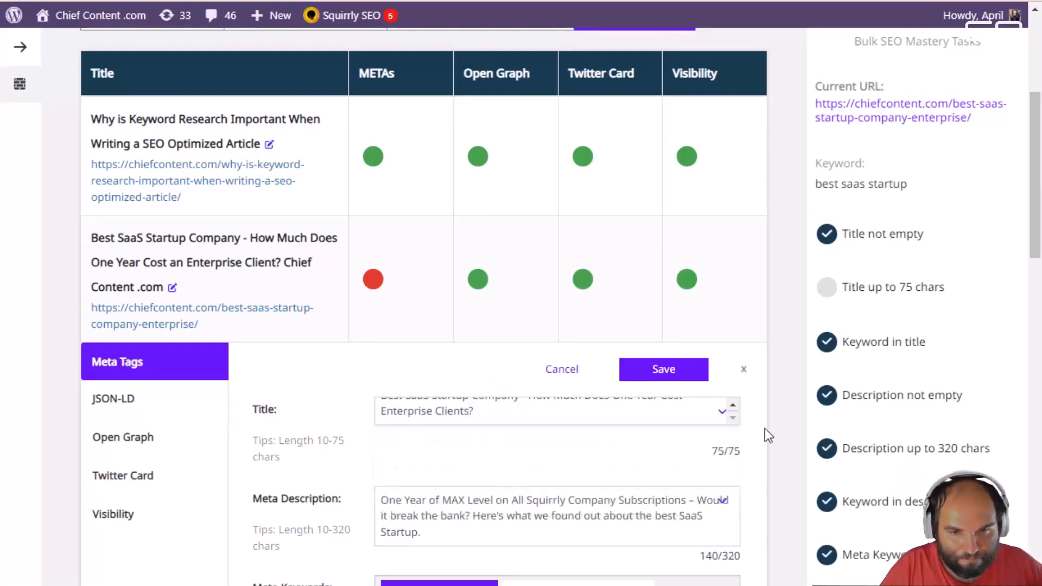
pyautogui.click(657, 374)
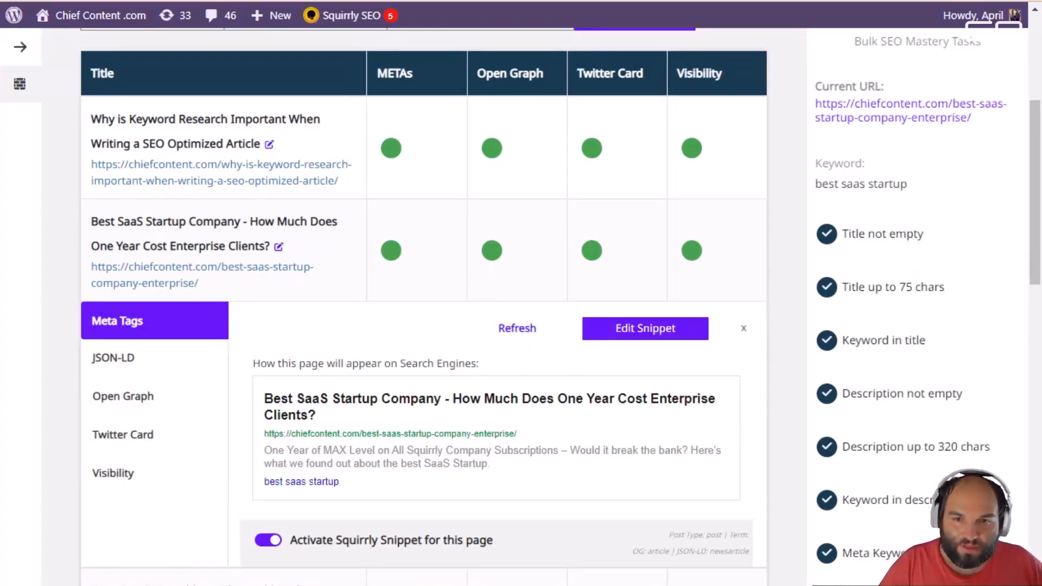
# Step: Look through the Bulk SEO article list and tips, and read the details of the article's Meta Keyword task
pyautogui.scroll(-4, 896, 383)
pyautogui.scroll(6, 965, 396)
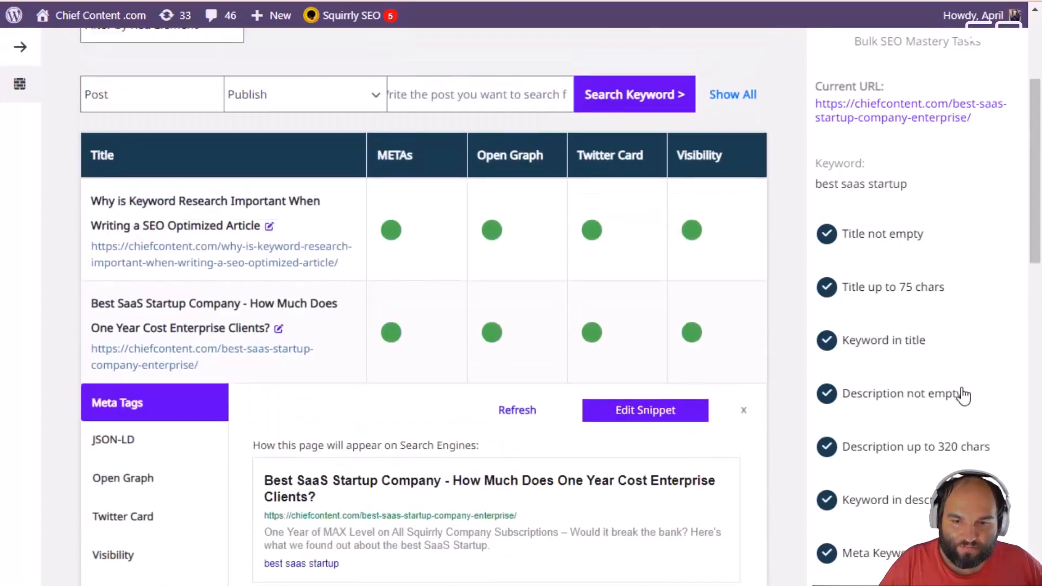
pyautogui.scroll(-12, 838, 551)
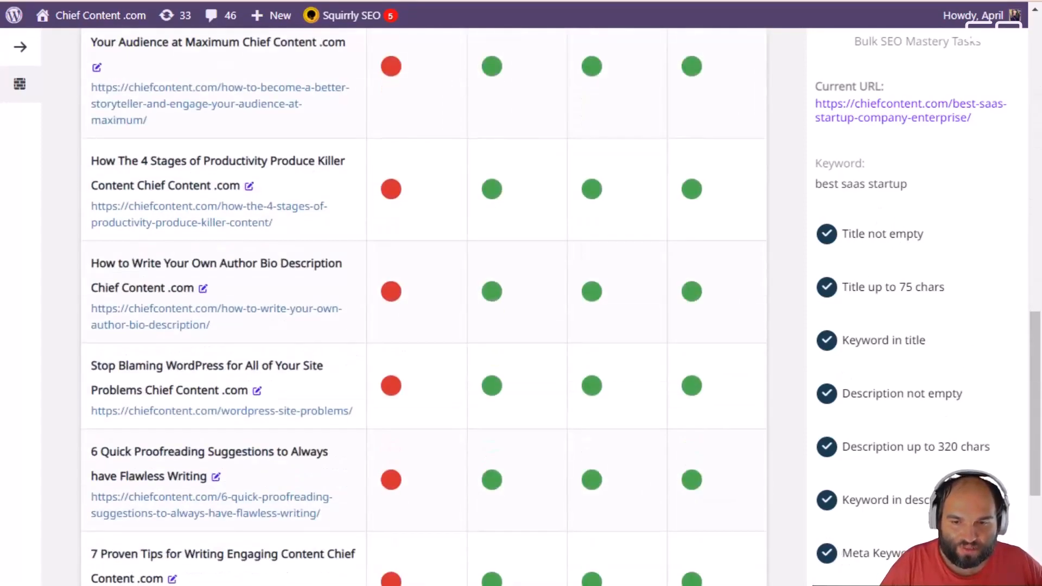
pyautogui.scroll(-14, 423, 304)
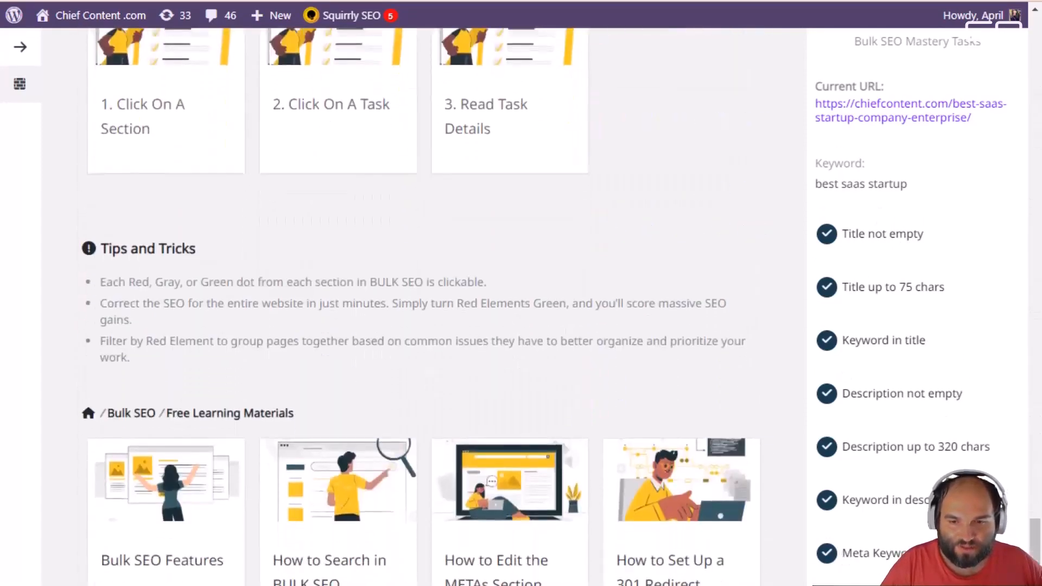
pyautogui.scroll(12, 423, 304)
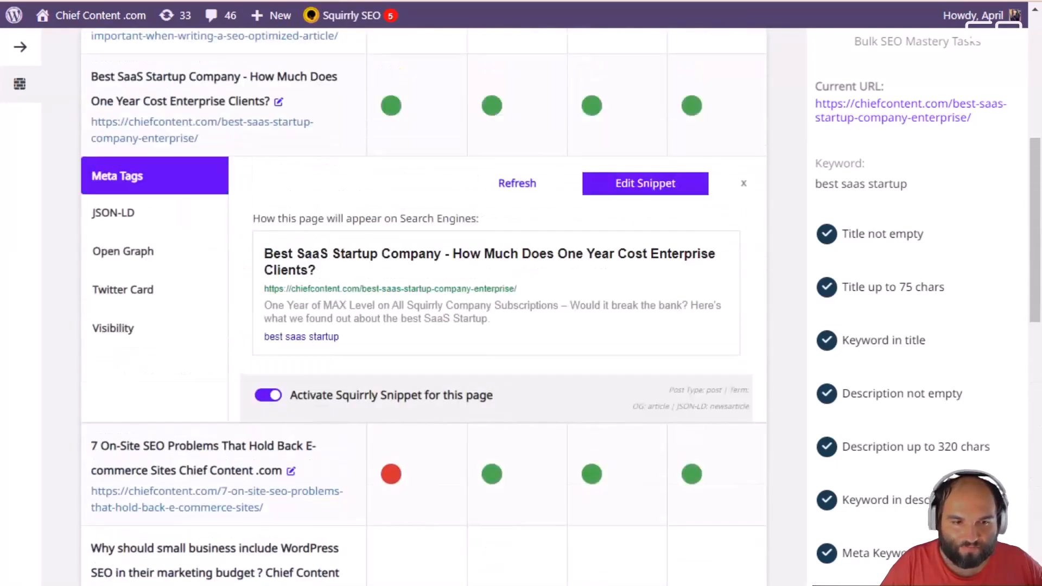
pyautogui.scroll(2, 424, 304)
pyautogui.scroll(-1, 423, 304)
pyautogui.scroll(2, 542, 265)
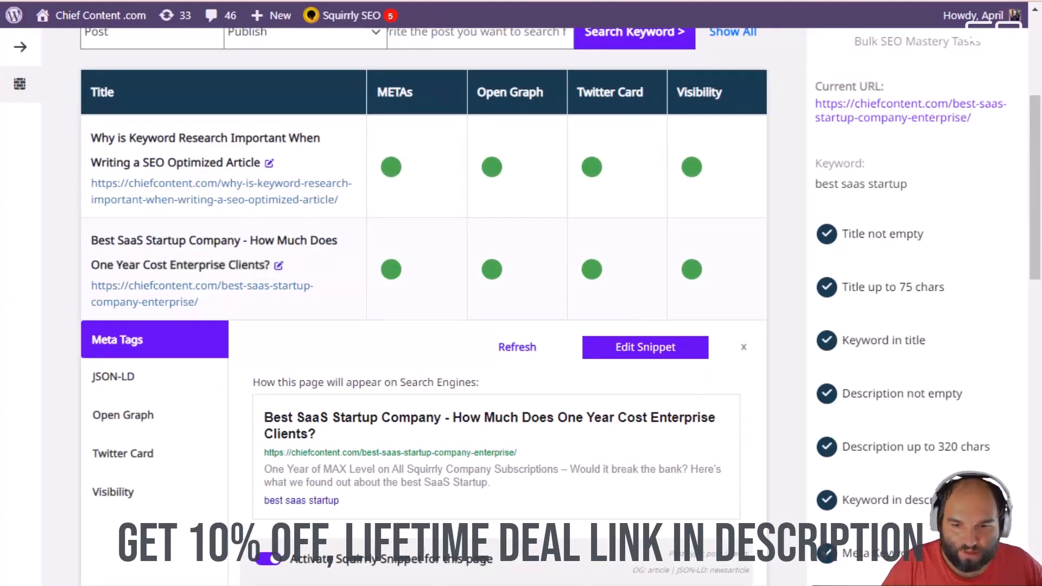
pyautogui.click(891, 554)
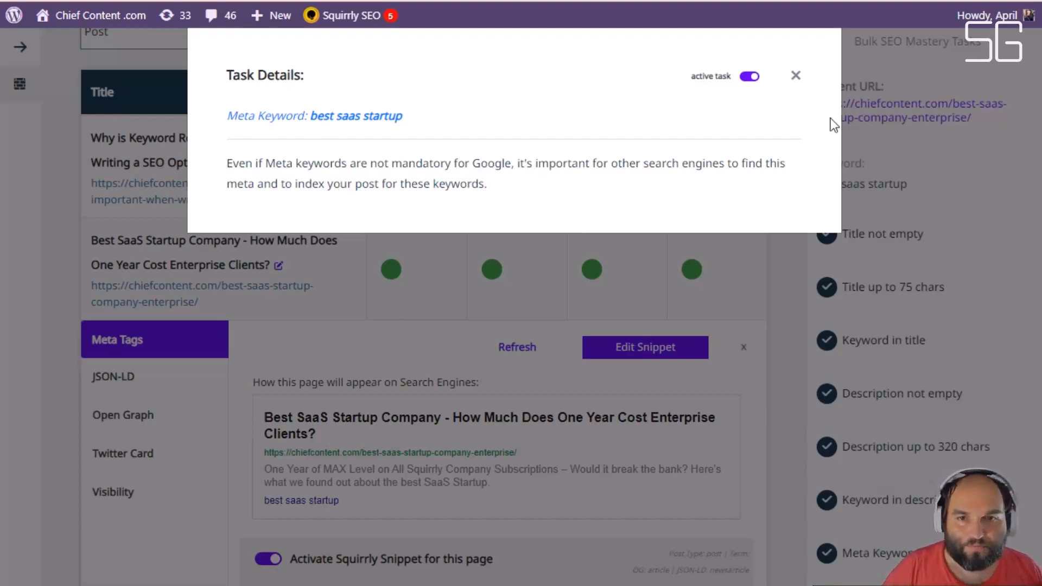
pyautogui.click(796, 75)
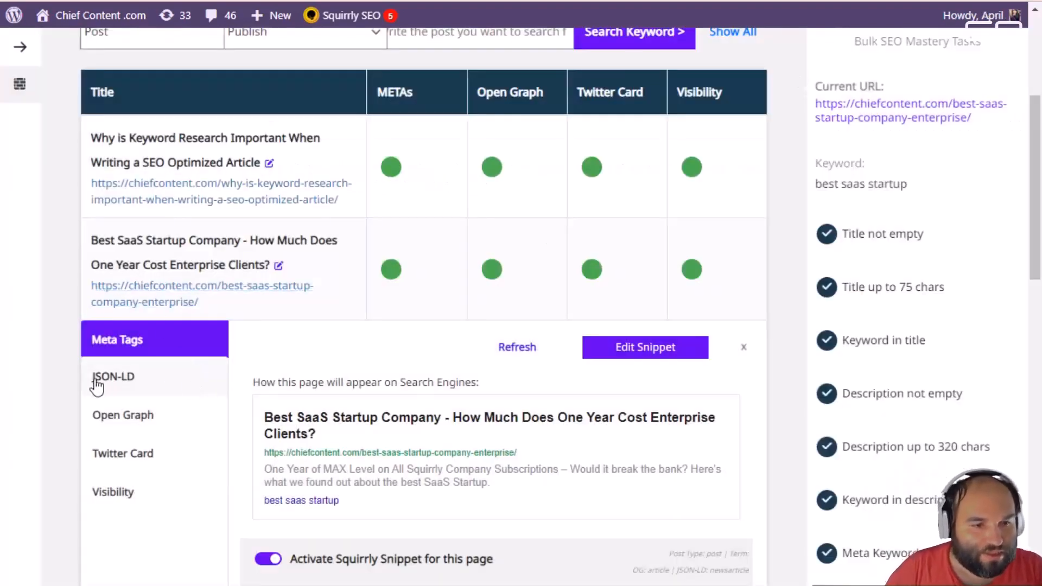
# Step: Review the article's JSON-LD settings, covering schema types, breadcrumbs, primary category, removal of other schema and JSON-LD code
pyautogui.click(139, 388)
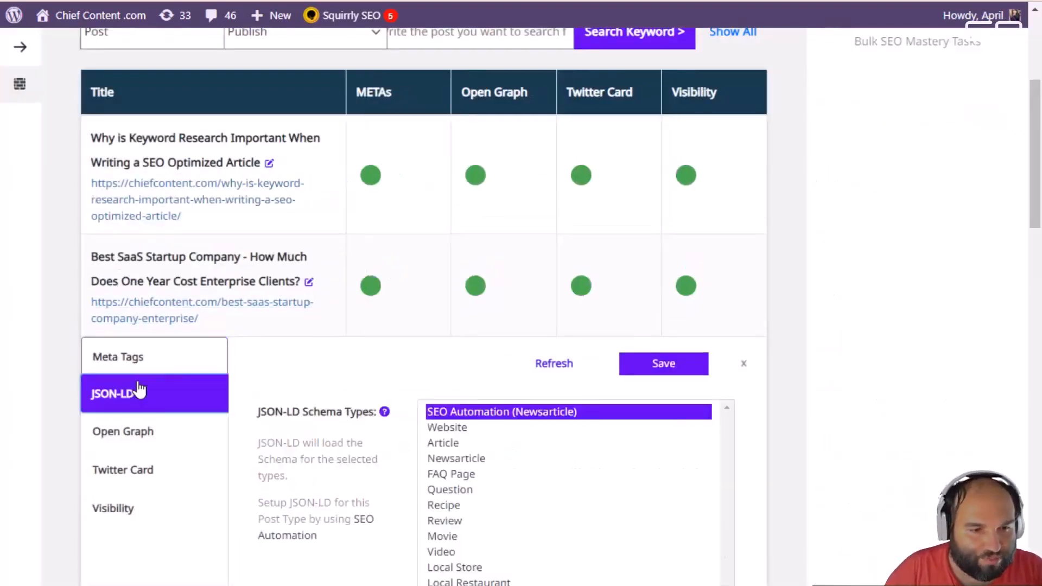
pyautogui.scroll(-3, 275, 429)
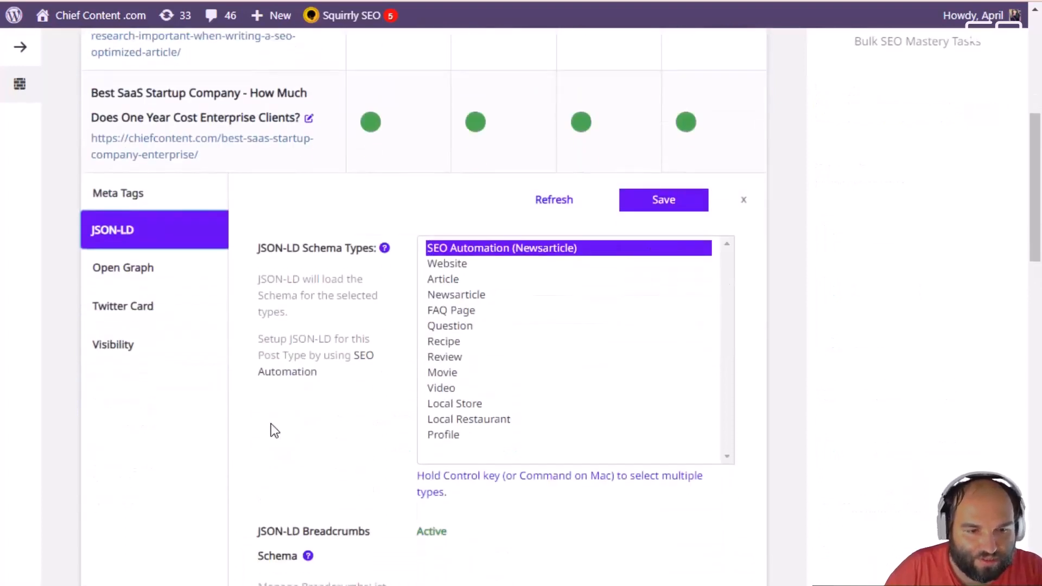
pyautogui.scroll(2, 274, 429)
pyautogui.keyDown('ctrl'); pyautogui.click(496, 488); pyautogui.keyUp('ctrl')
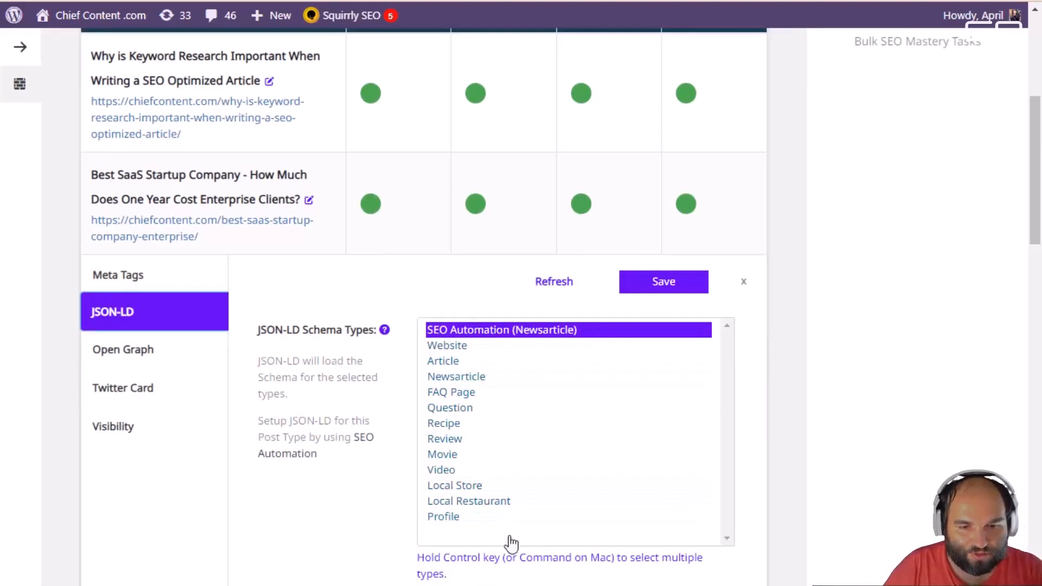
pyautogui.scroll(-1, 297, 583)
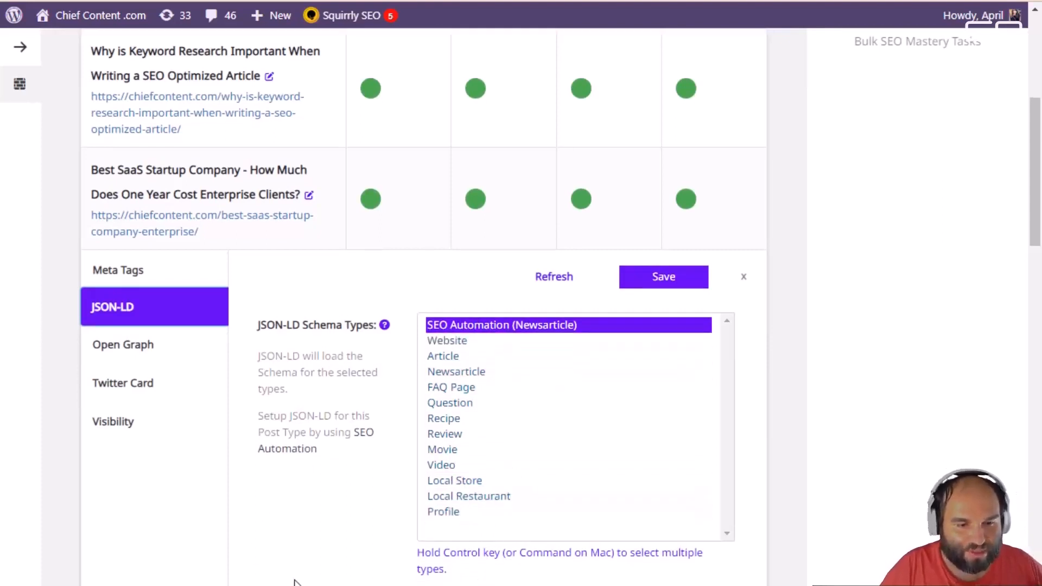
pyautogui.scroll(-4, 295, 582)
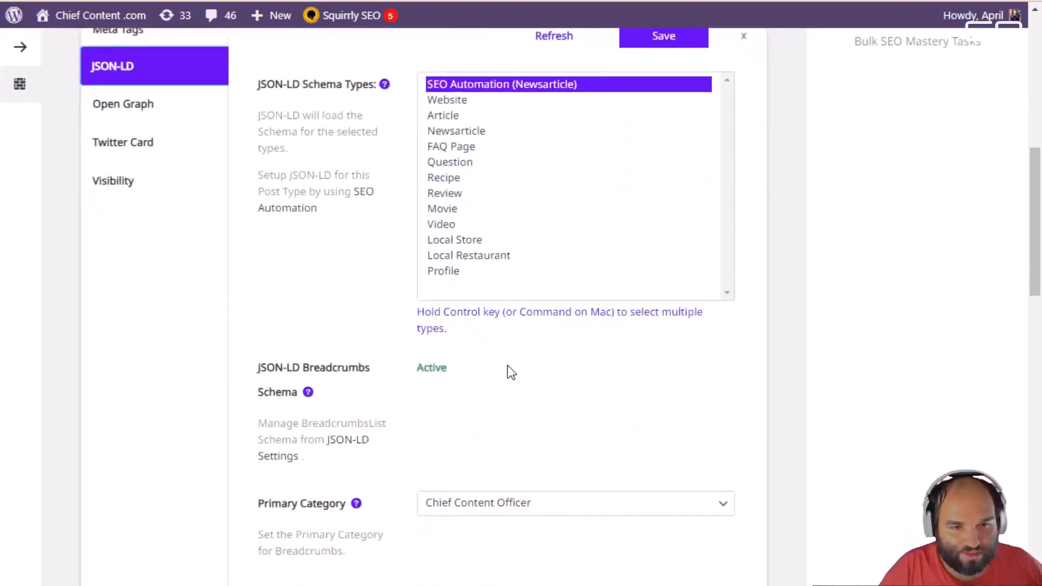
pyautogui.scroll(-3, 412, 413)
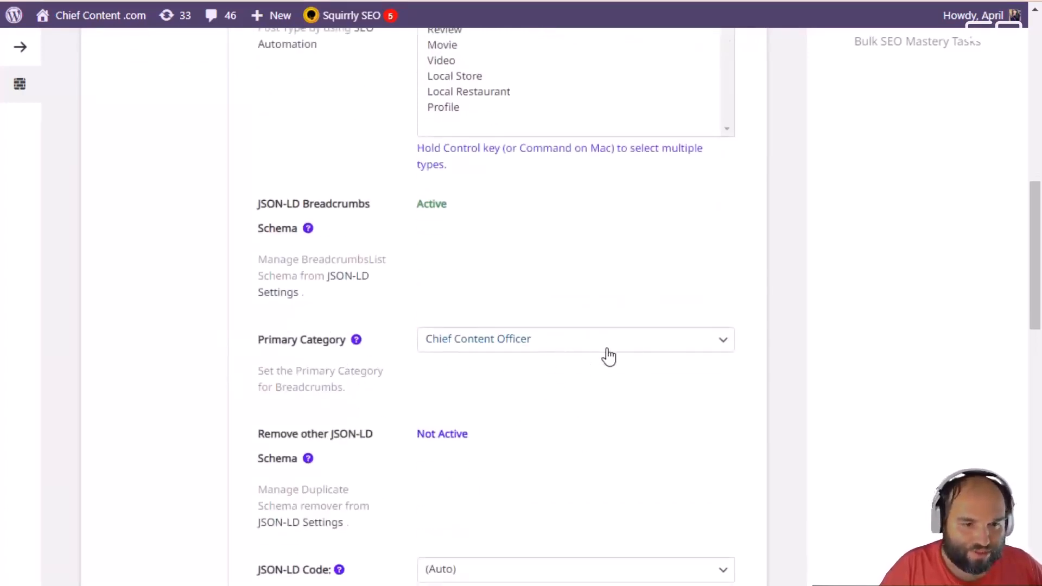
pyautogui.scroll(-1, 531, 453)
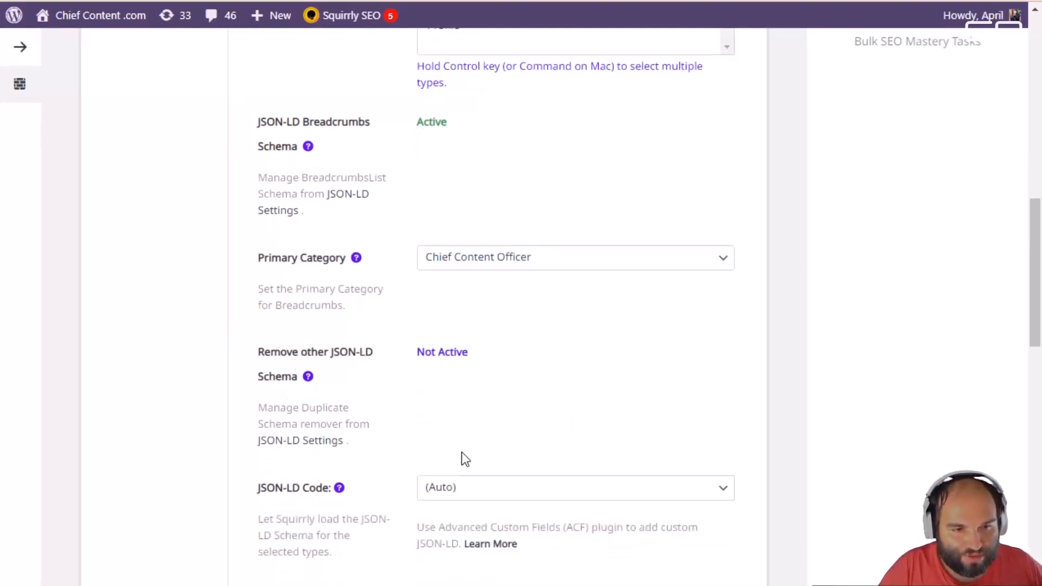
pyautogui.scroll(-1, 395, 445)
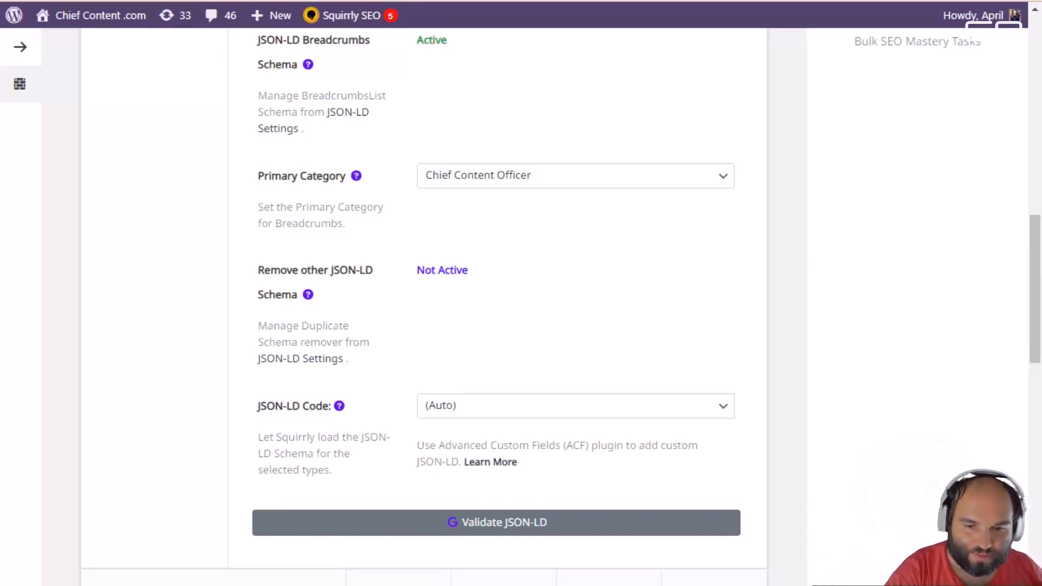
pyautogui.scroll(10, 593, 490)
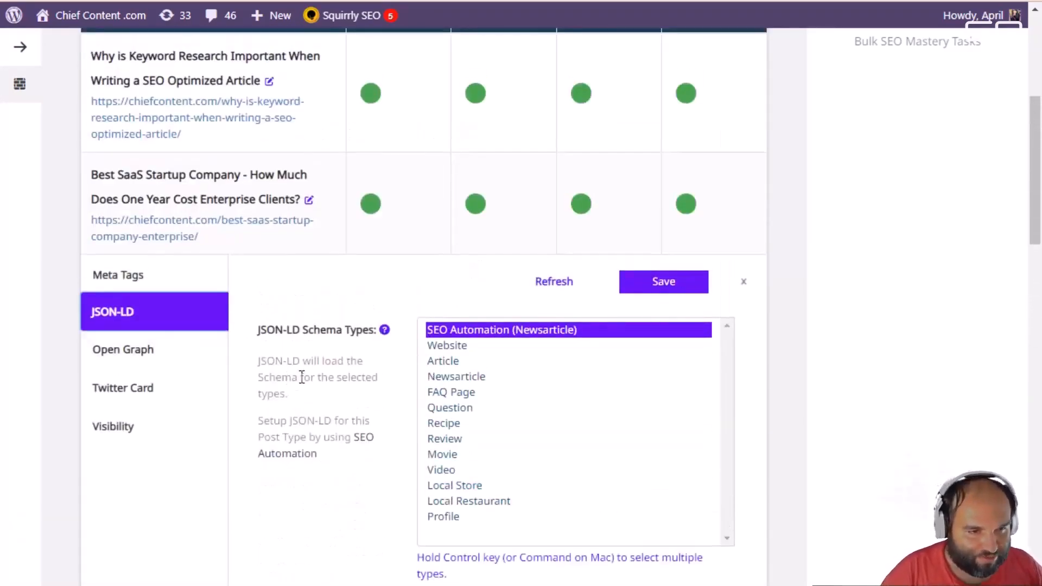
# Step: Examine the article's Open Graph preview for Facebook and its list of Open Graph tasks
pyautogui.click(105, 356)
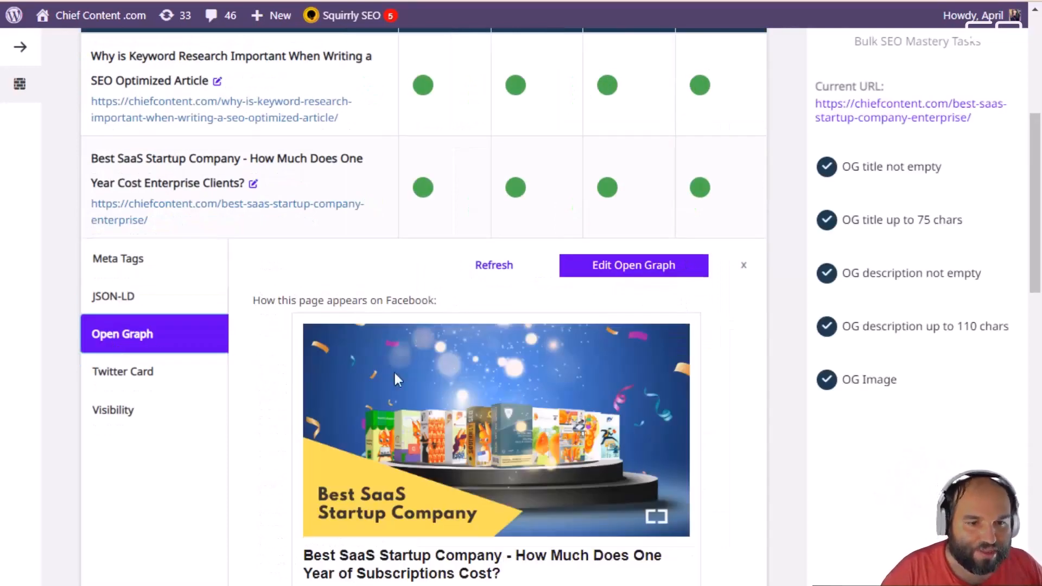
pyautogui.scroll(-1, 731, 451)
pyautogui.scroll(2, 705, 448)
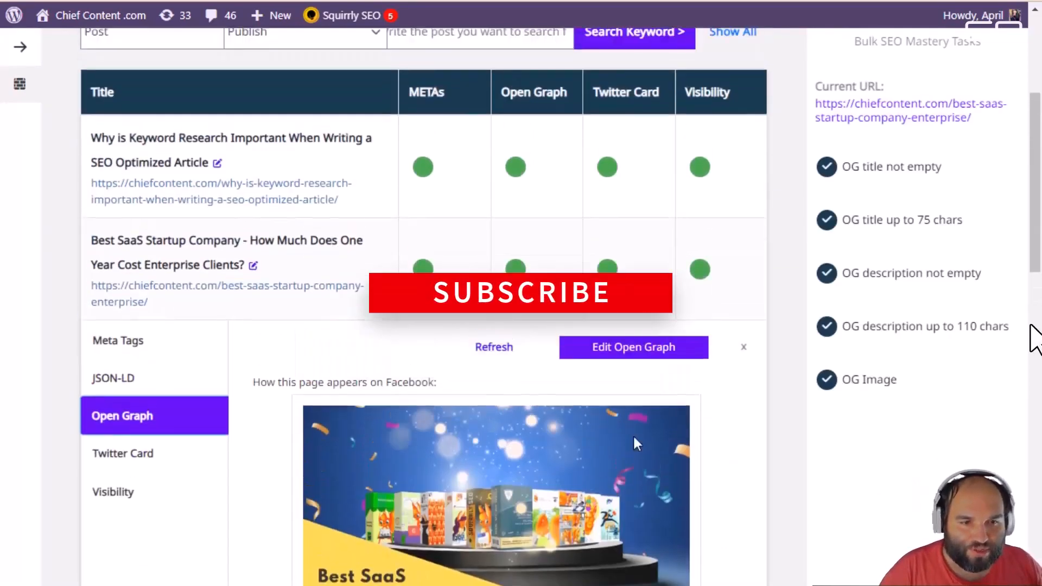
pyautogui.scroll(-1, 462, 410)
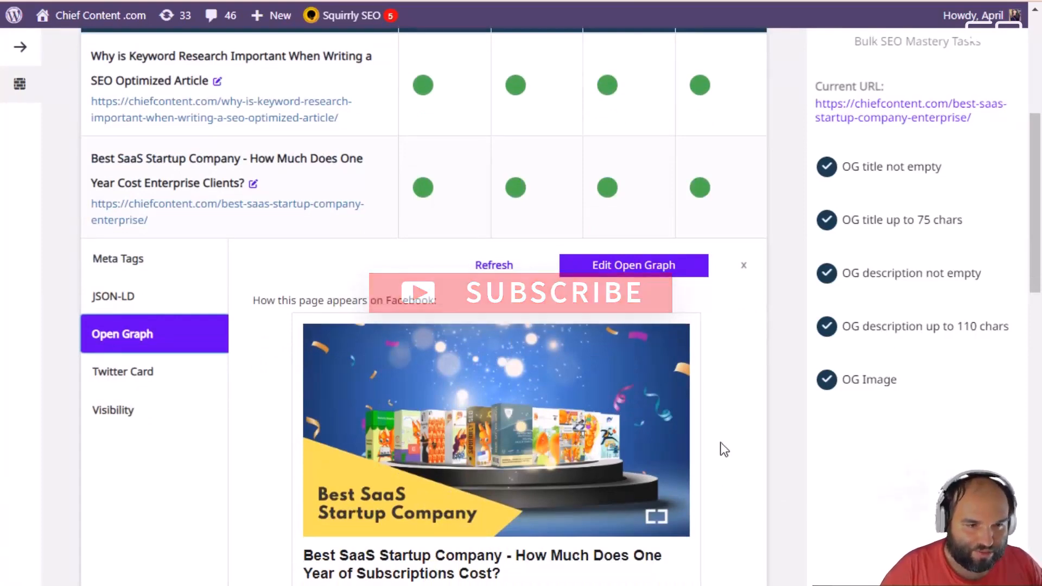
# Step: Edit the article's Twitter Card to use the summary_large_image card type and save it
pyautogui.click(144, 373)
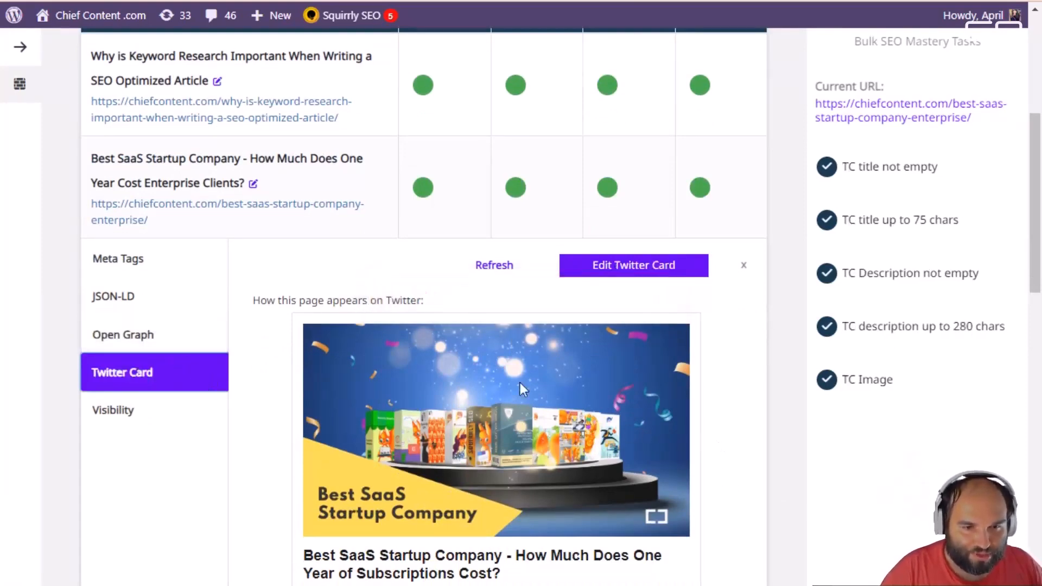
pyautogui.click(640, 266)
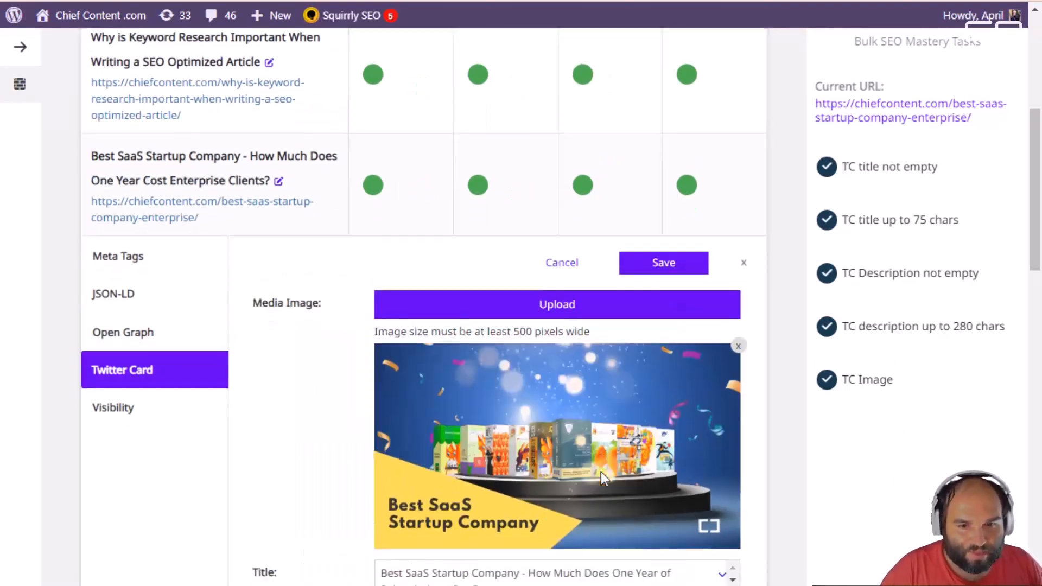
pyautogui.scroll(-3, 601, 472)
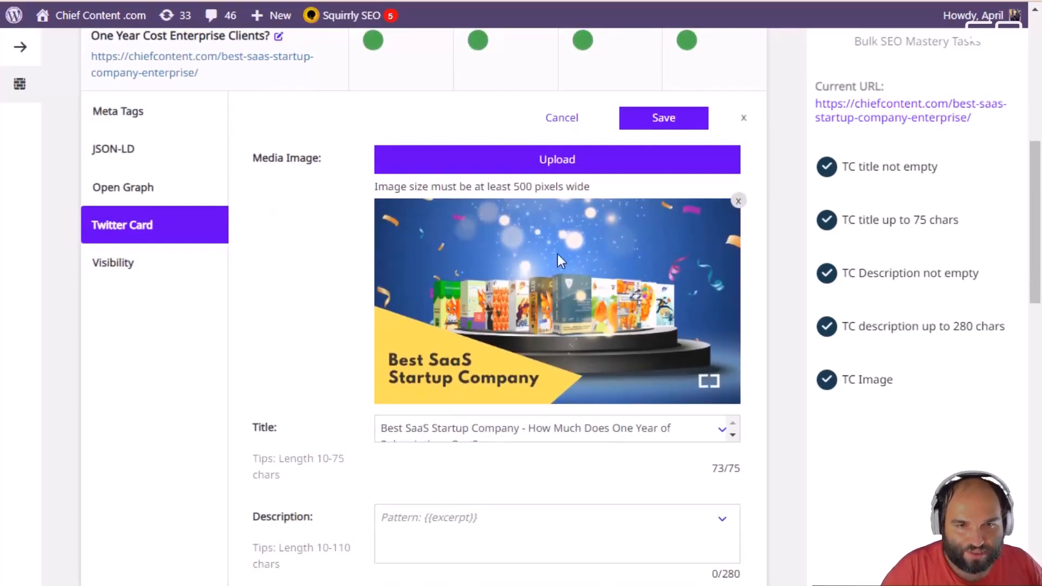
pyautogui.scroll(-2, 581, 399)
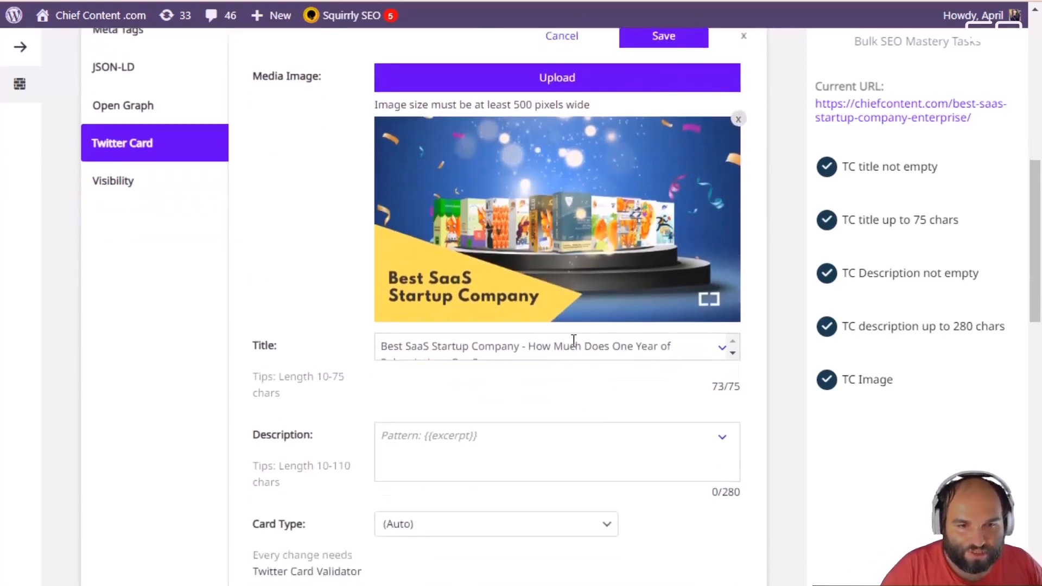
pyautogui.scroll(-2, 277, 525)
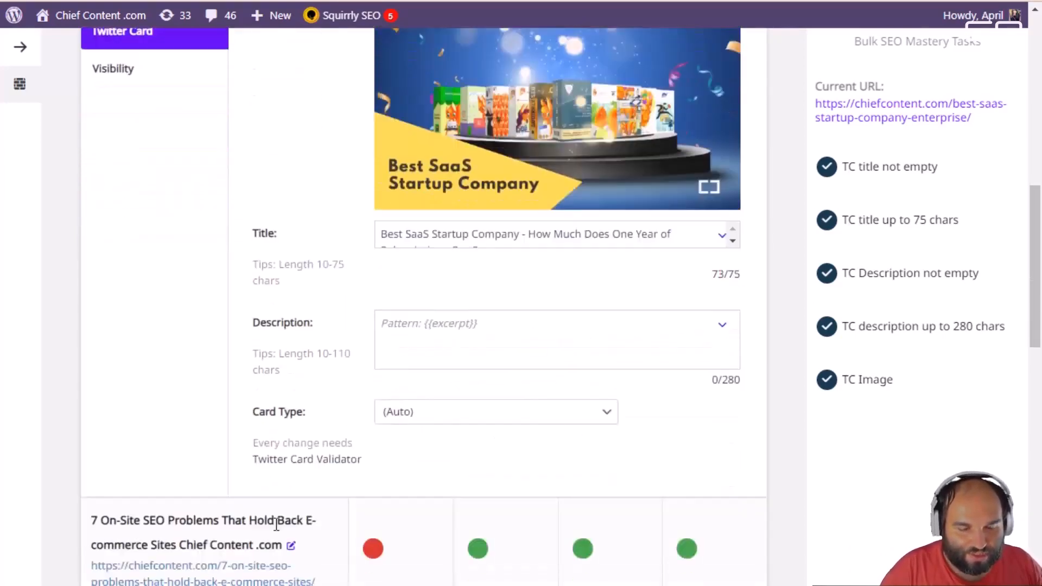
pyautogui.scroll(-1, 276, 525)
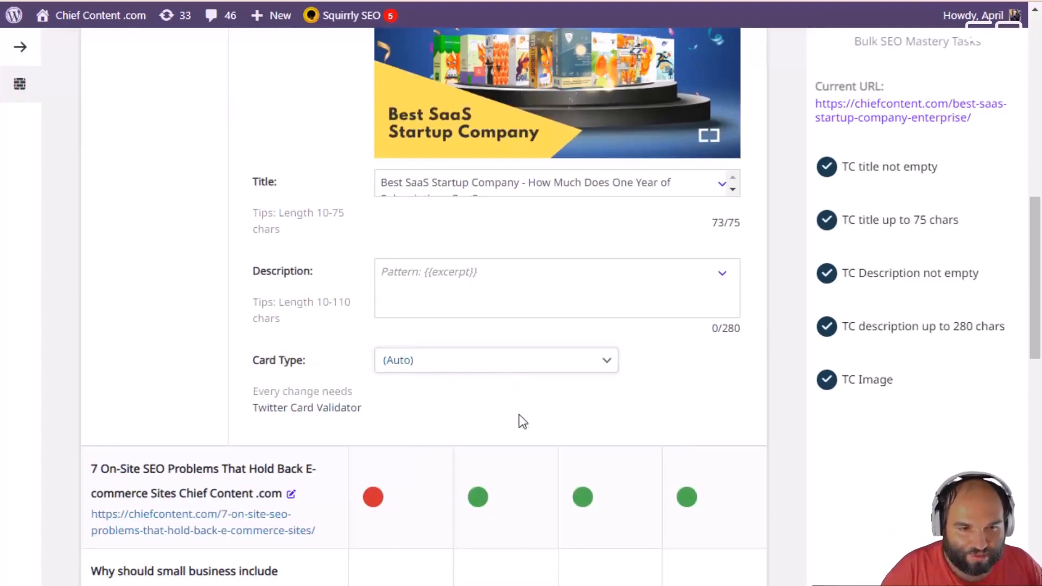
pyautogui.scroll(3, 646, 429)
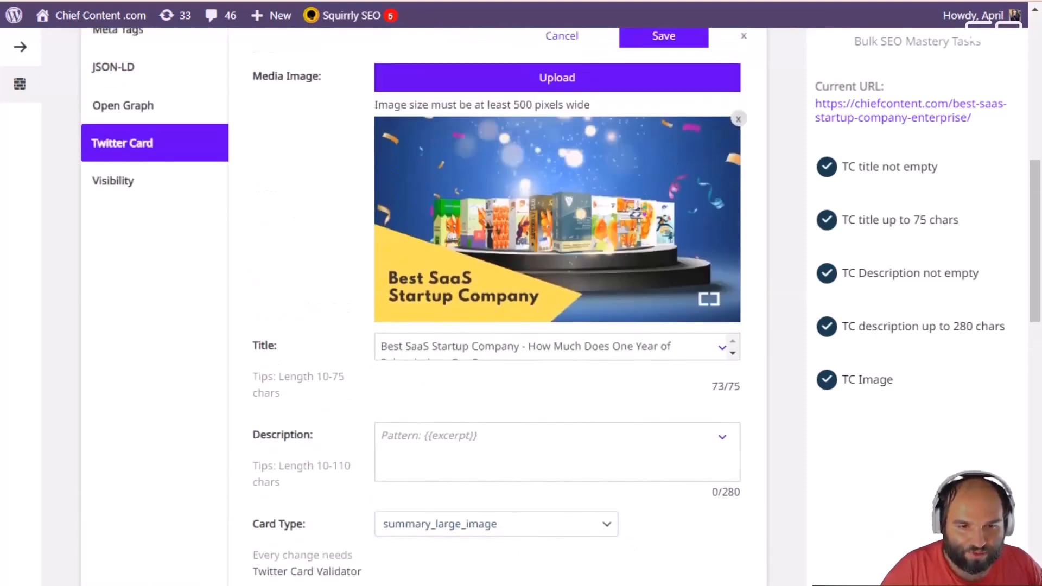
pyautogui.scroll(6, 679, 549)
pyautogui.click(665, 371)
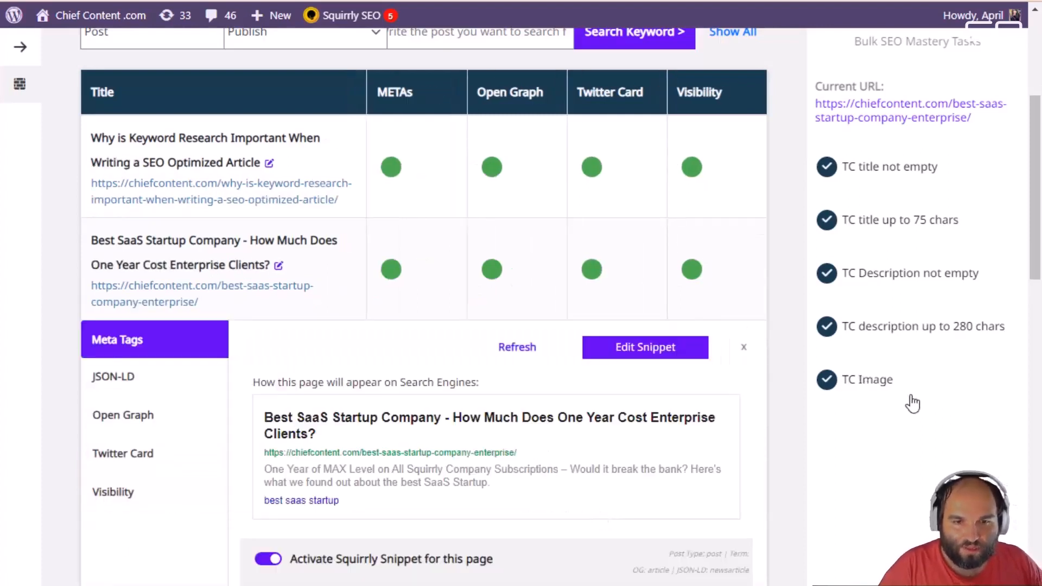
# Step: Read the details of the article's Twitter Card tasks for a non-empty title and a title up to 75 characters
pyautogui.scroll(2, 911, 403)
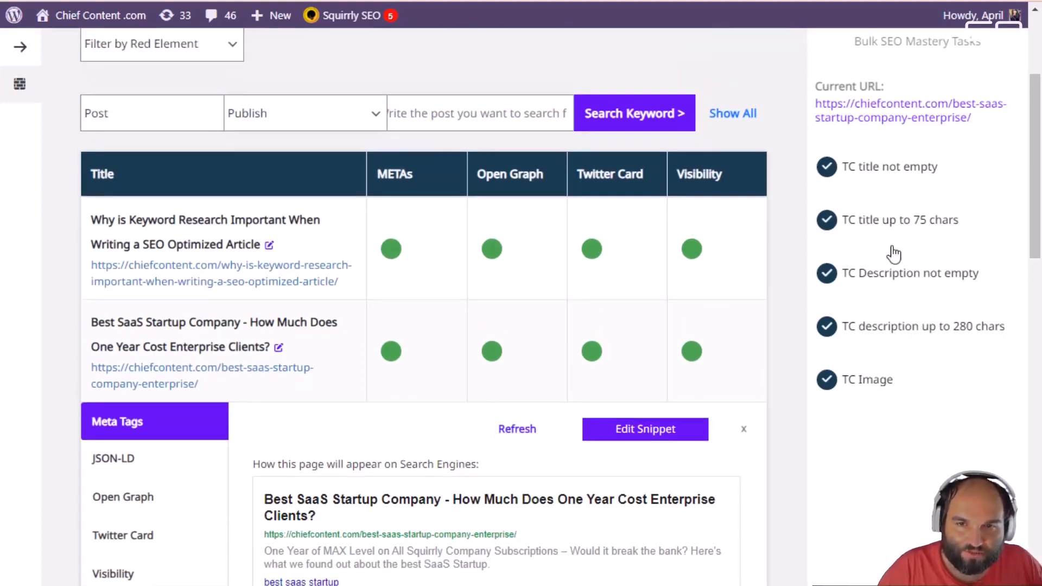
pyautogui.click(894, 164)
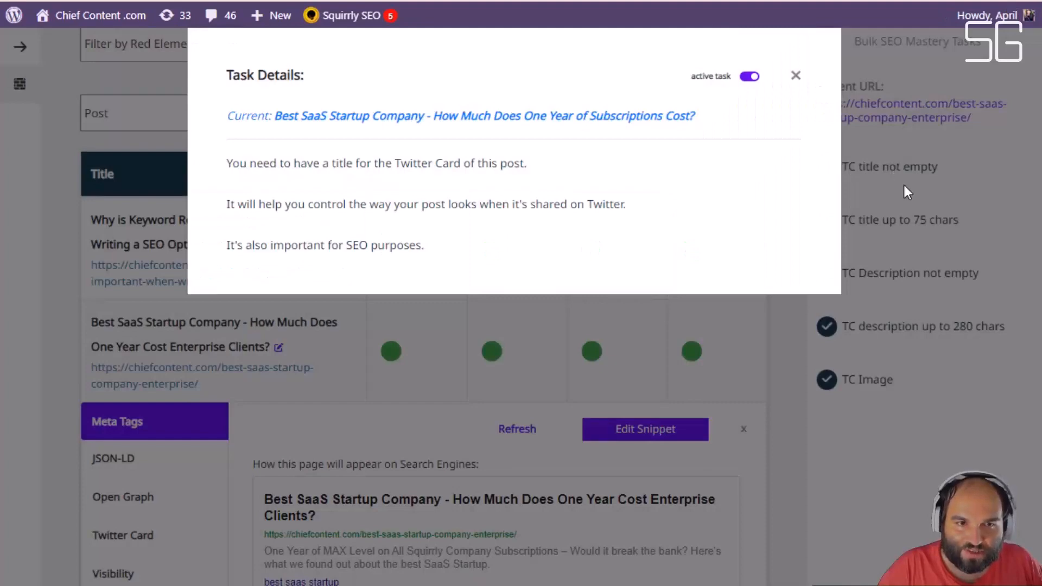
pyautogui.click(918, 219)
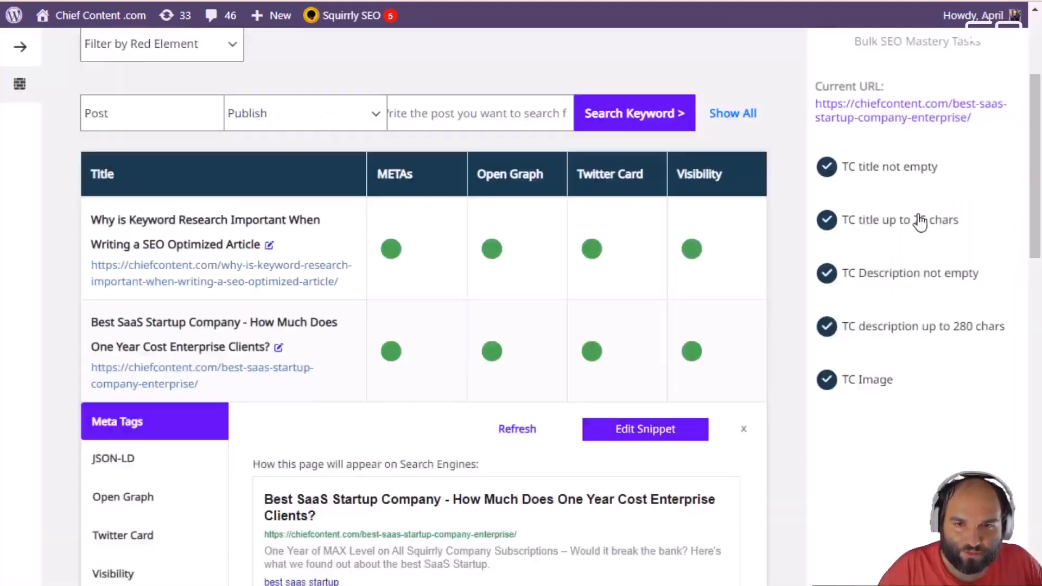
pyautogui.click(918, 220)
pyautogui.click(924, 313)
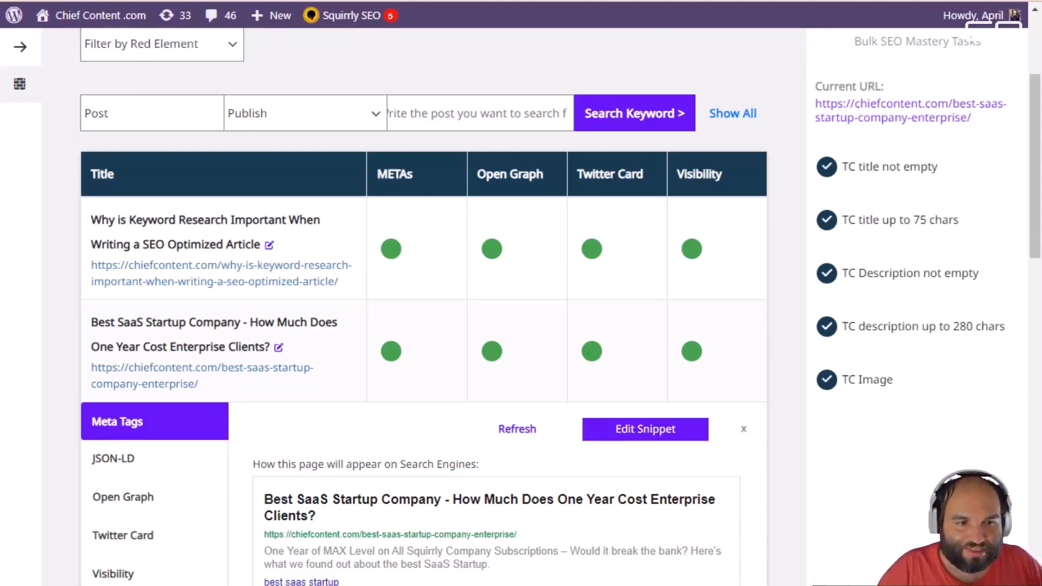
# Step: Check the article's title length in the details of the Meta Tags task for titles up to 75 characters
pyautogui.click(135, 423)
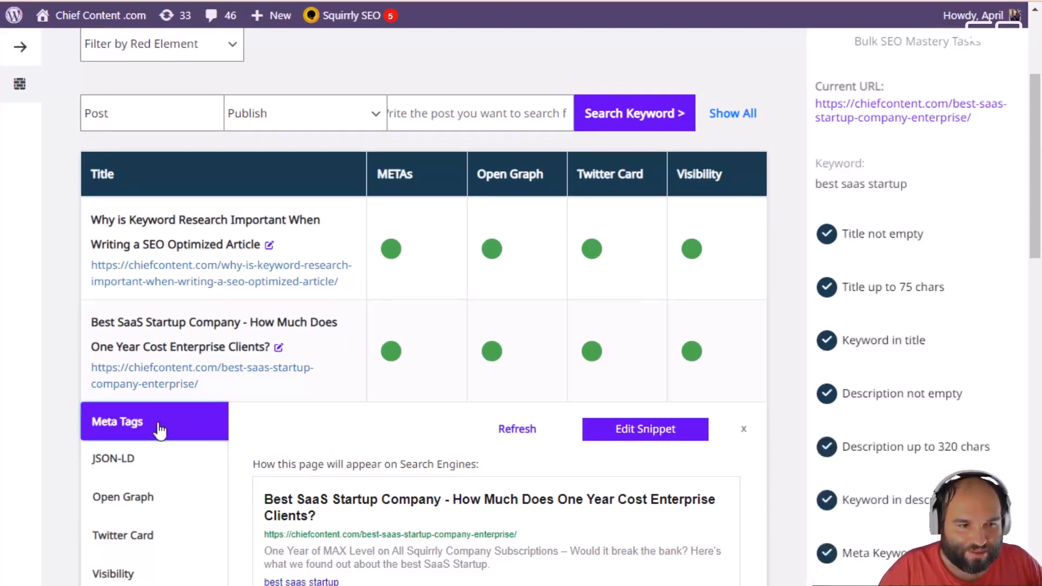
pyautogui.click(907, 296)
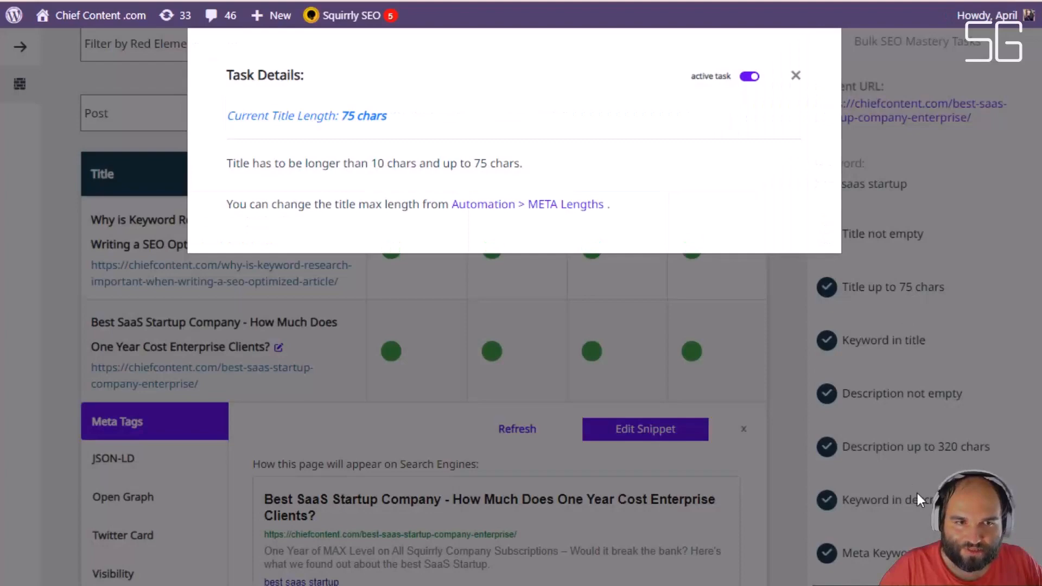
pyautogui.click(918, 494)
# Step: Review the article's Open Graph preview and read the details of its title-length and image tasks
pyautogui.click(135, 497)
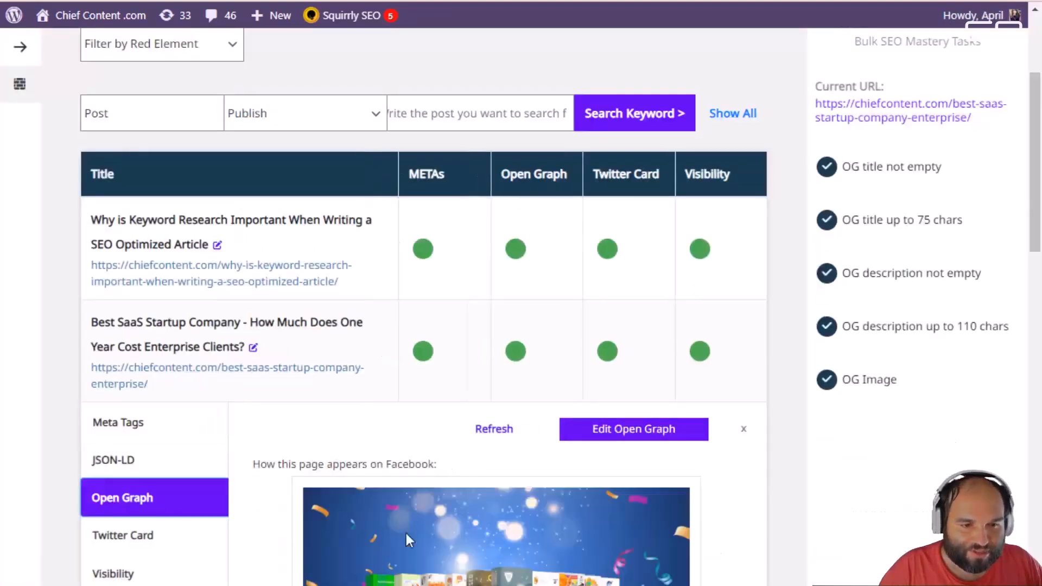
pyautogui.scroll(-3, 484, 544)
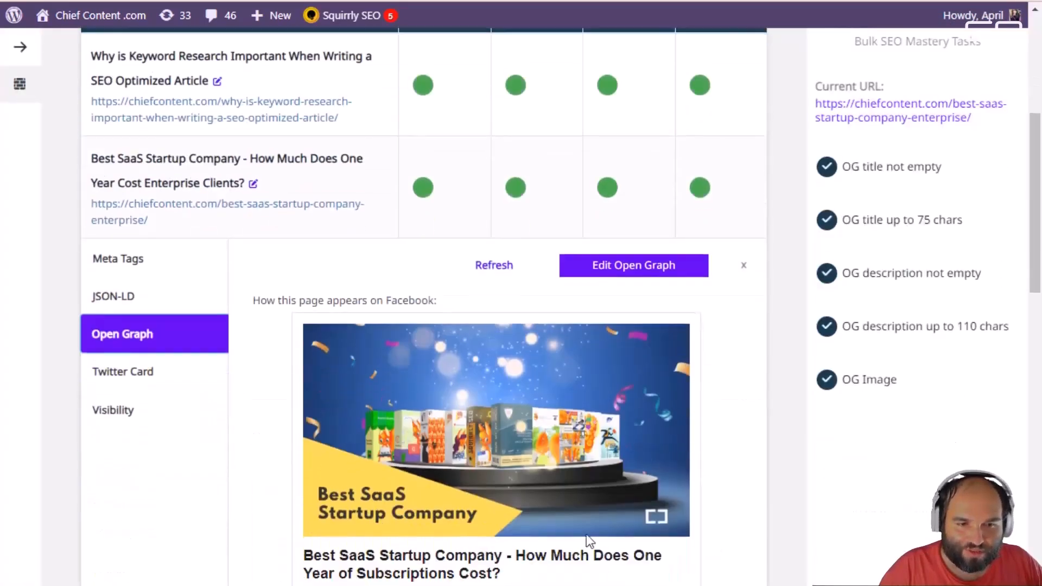
pyautogui.click(923, 223)
pyautogui.click(975, 391)
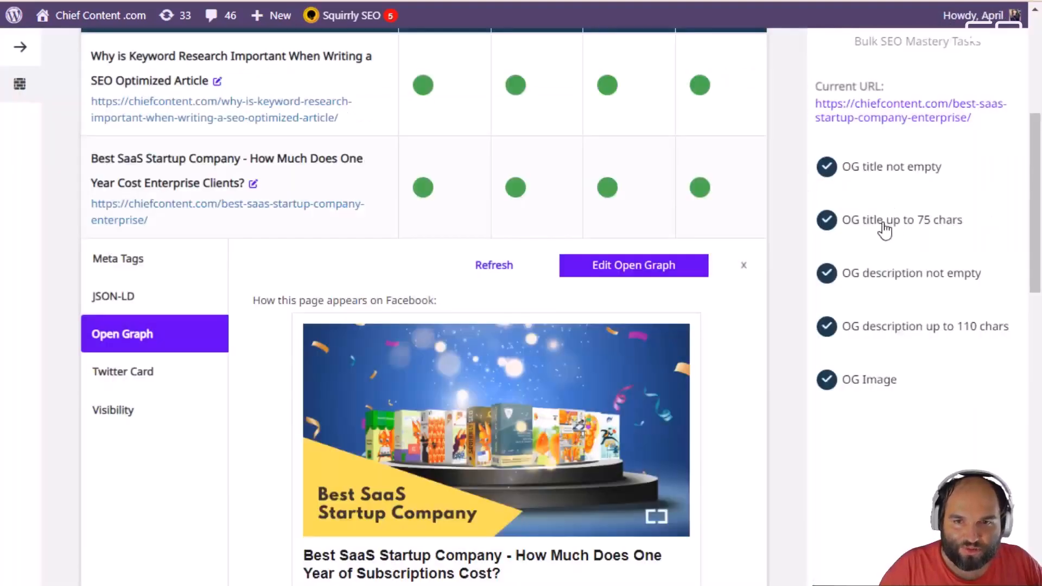
pyautogui.click(903, 225)
pyautogui.click(921, 441)
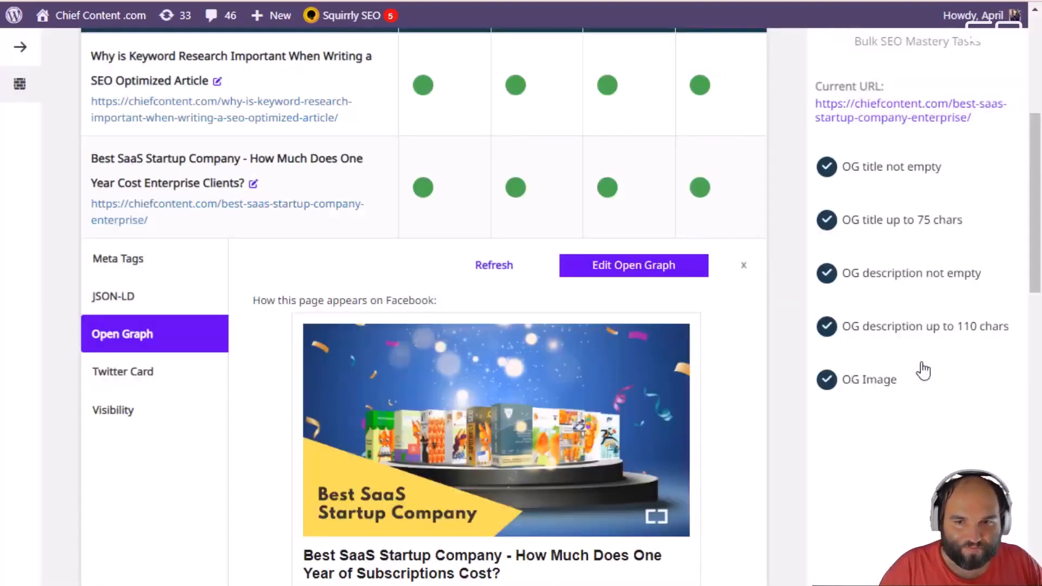
pyautogui.click(923, 372)
pyautogui.click(918, 494)
# Step: Show the article's Twitter Card preview and check the title length in its task details
pyautogui.click(182, 379)
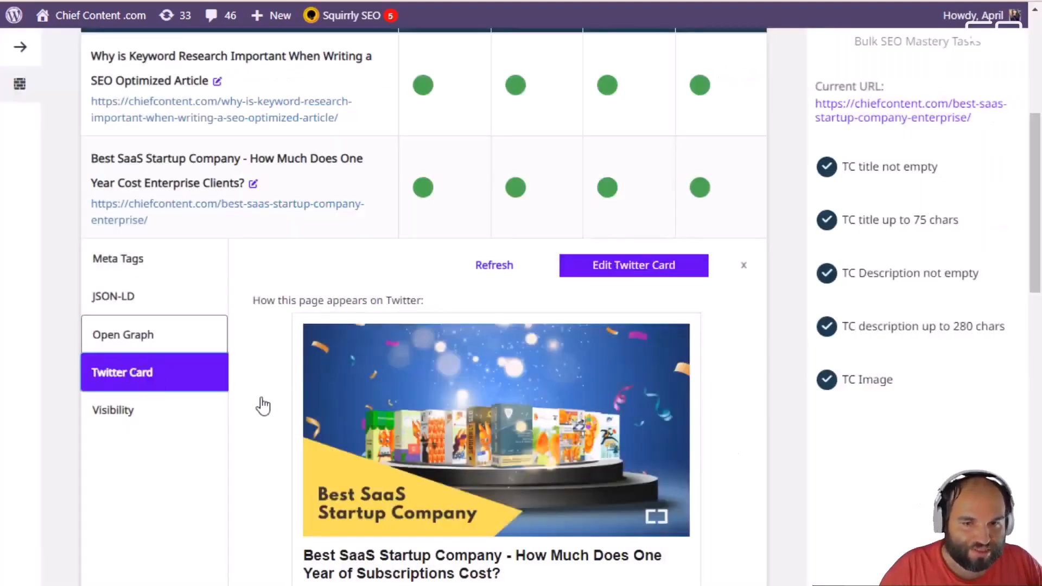
pyautogui.click(895, 221)
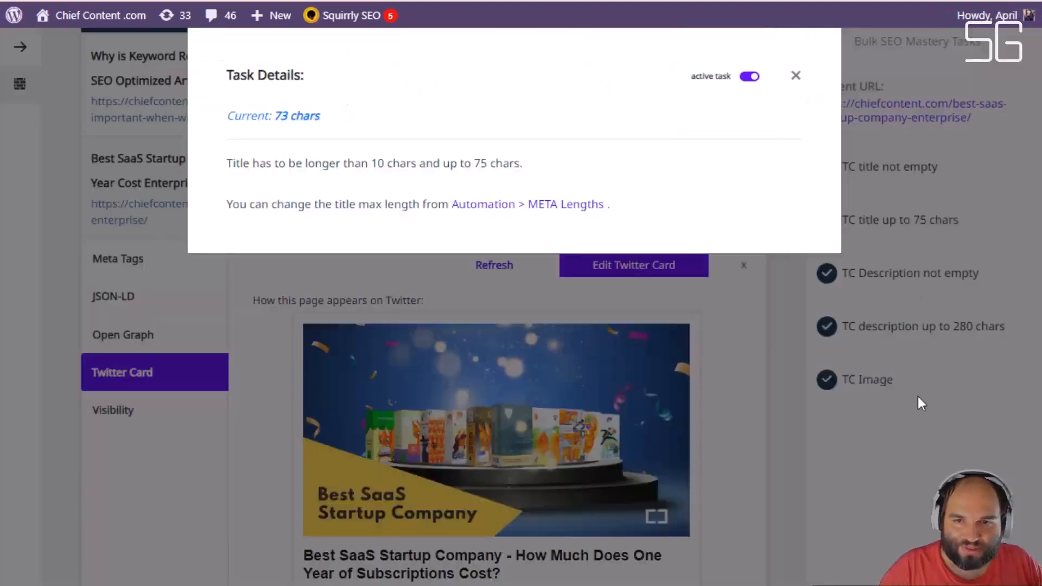
pyautogui.click(918, 402)
pyautogui.click(942, 350)
pyautogui.click(841, 360)
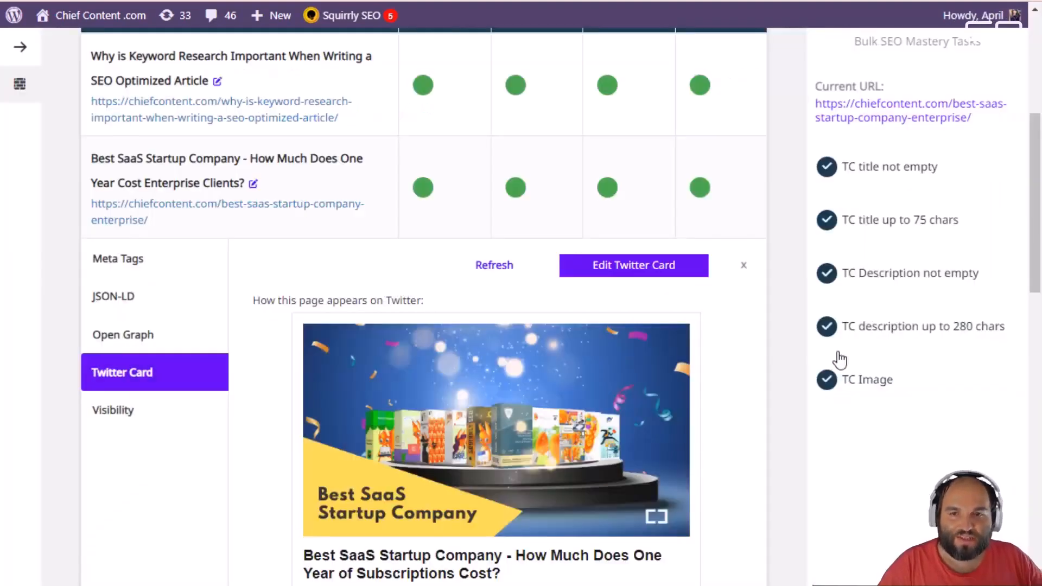
# Step: Review the article's Visibility settings for Google indexing, sending authority, Sitemap.xml with its Noindex note, and 301 redirect
pyautogui.scroll(2, 868, 245)
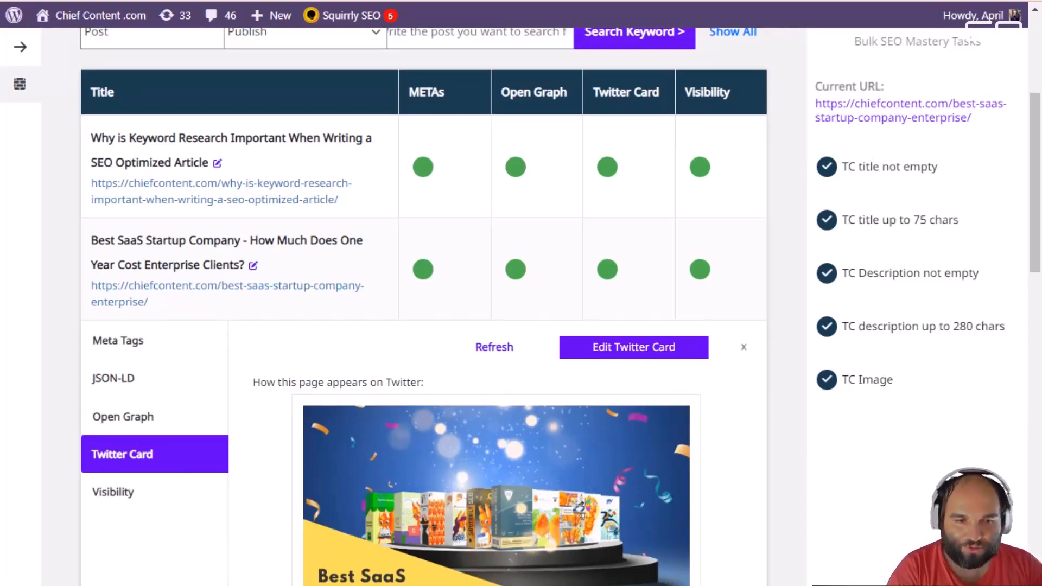
pyautogui.click(113, 495)
pyautogui.scroll(-1, 569, 551)
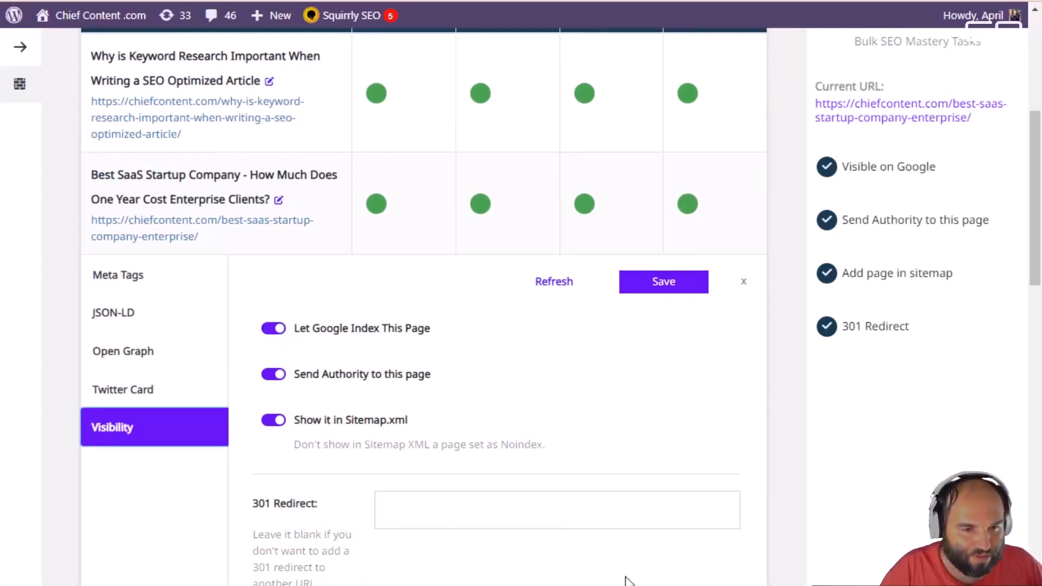
pyautogui.moveTo(302, 445); pyautogui.dragTo(443, 453)
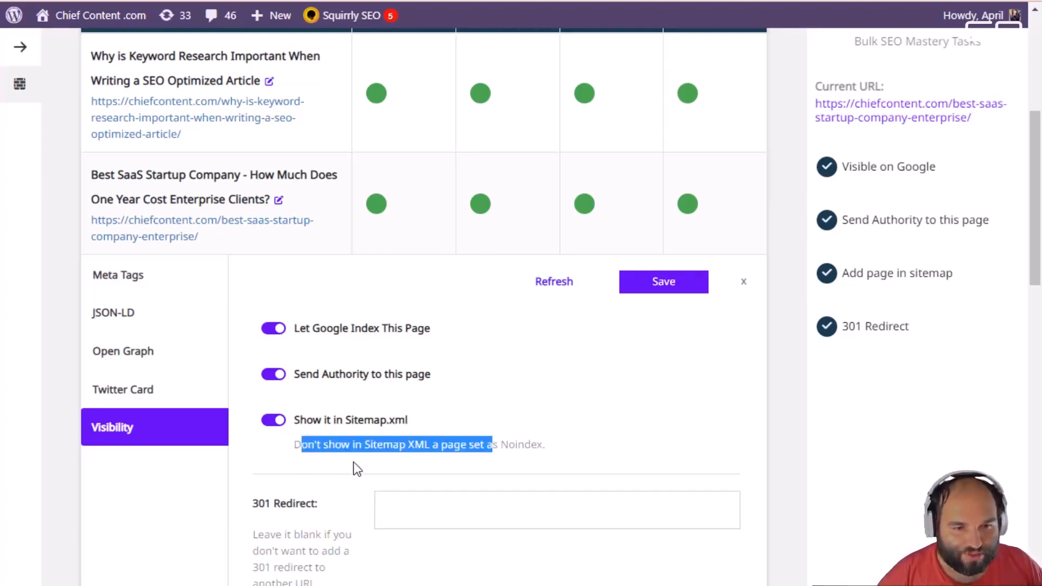
pyautogui.click(299, 445)
pyautogui.moveTo(297, 445); pyautogui.dragTo(590, 458)
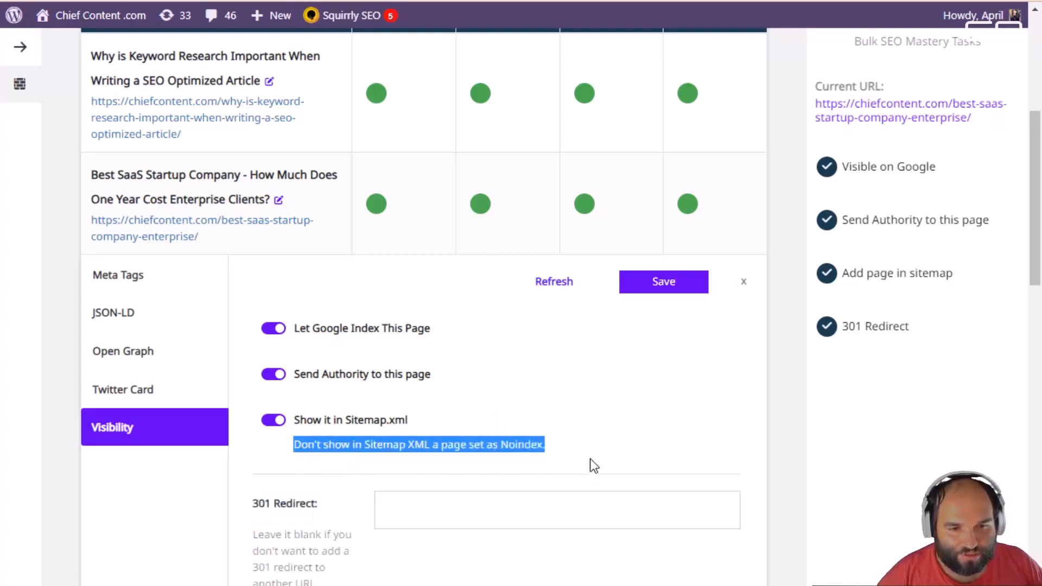
pyautogui.click(590, 458)
pyautogui.scroll(2, 544, 461)
pyautogui.scroll(-2, 555, 478)
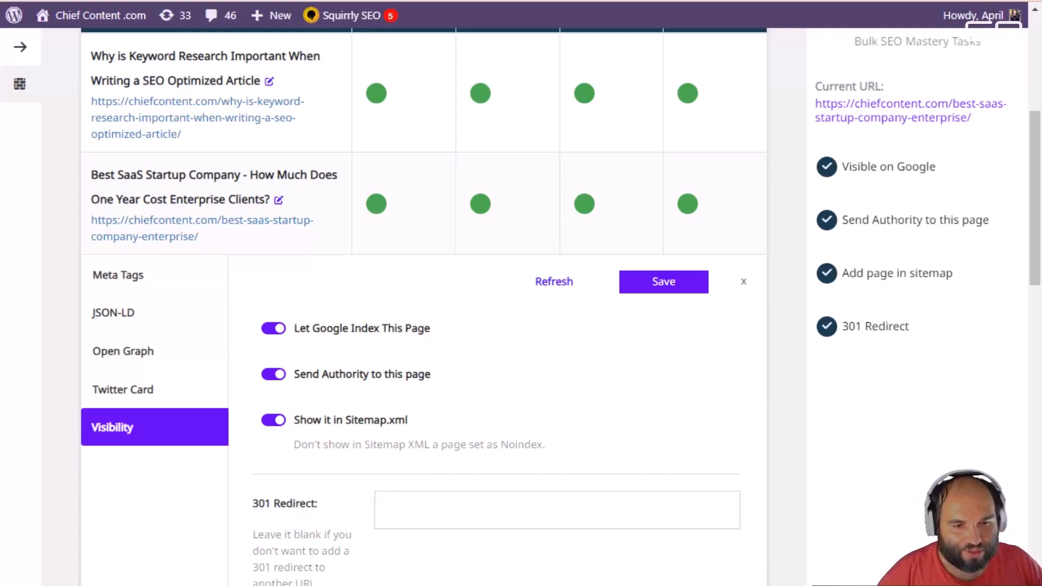
pyautogui.scroll(3, 379, 532)
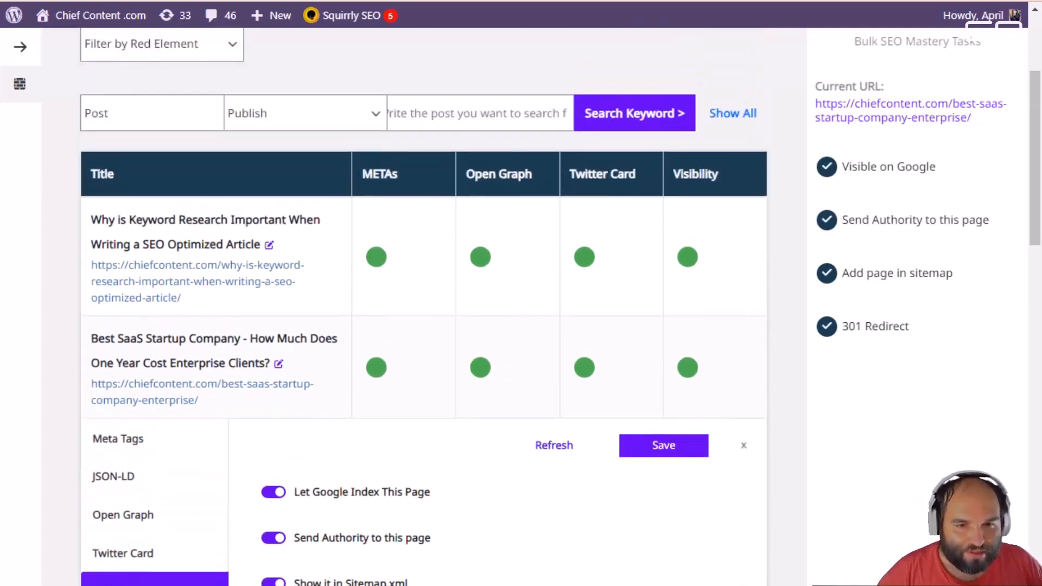
pyautogui.scroll(-3, 379, 533)
pyautogui.scroll(2, 520, 484)
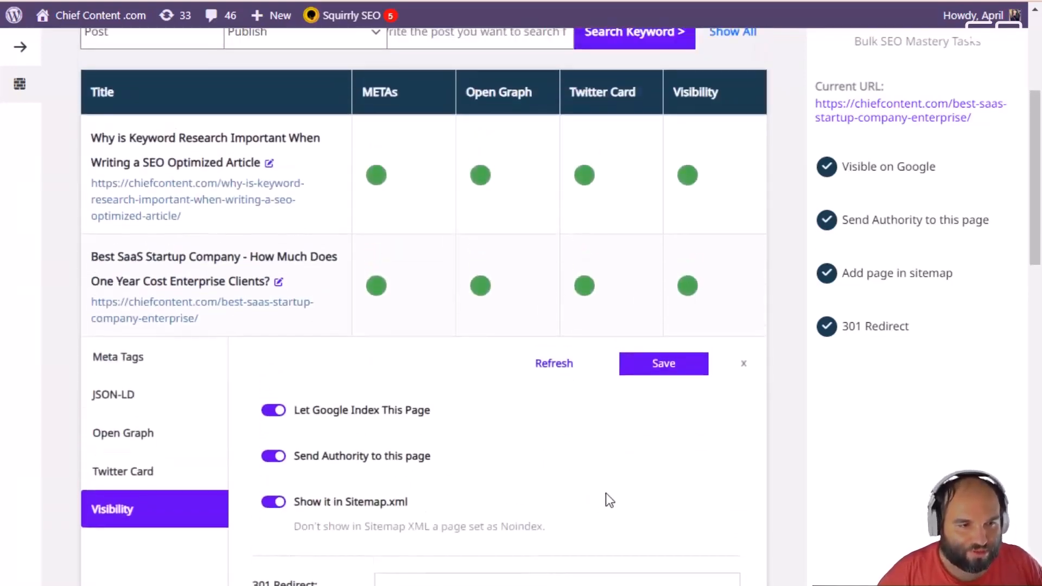
pyautogui.scroll(-2, 606, 499)
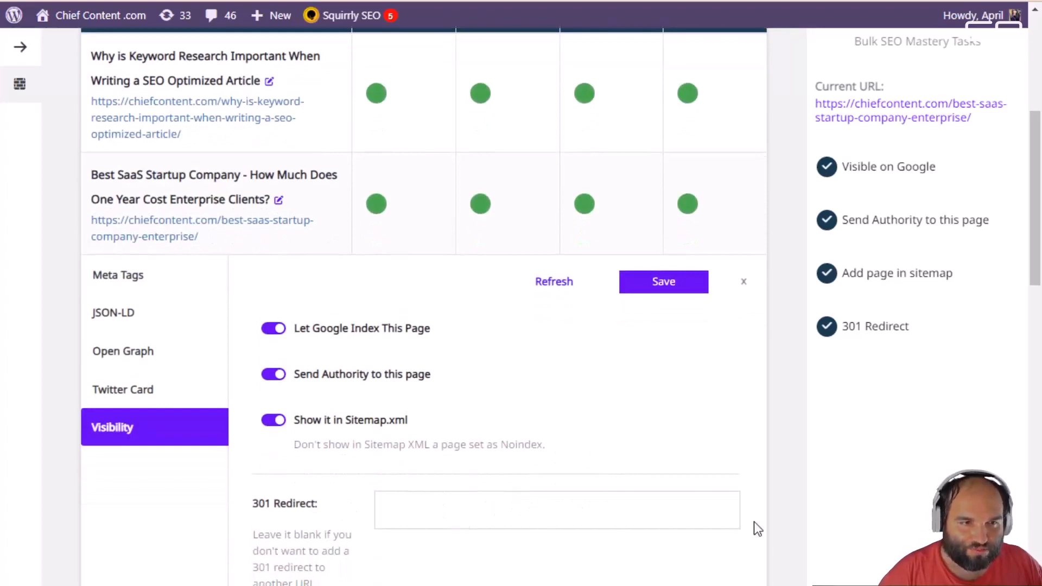
pyautogui.scroll(2, 748, 521)
# Step: Look over the Bulk SEO article list, the Live Assistant's Analysis step in the post editor, and the article's Meta Tags section
pyautogui.moveTo(199, 320); pyautogui.dragTo(90, 89)
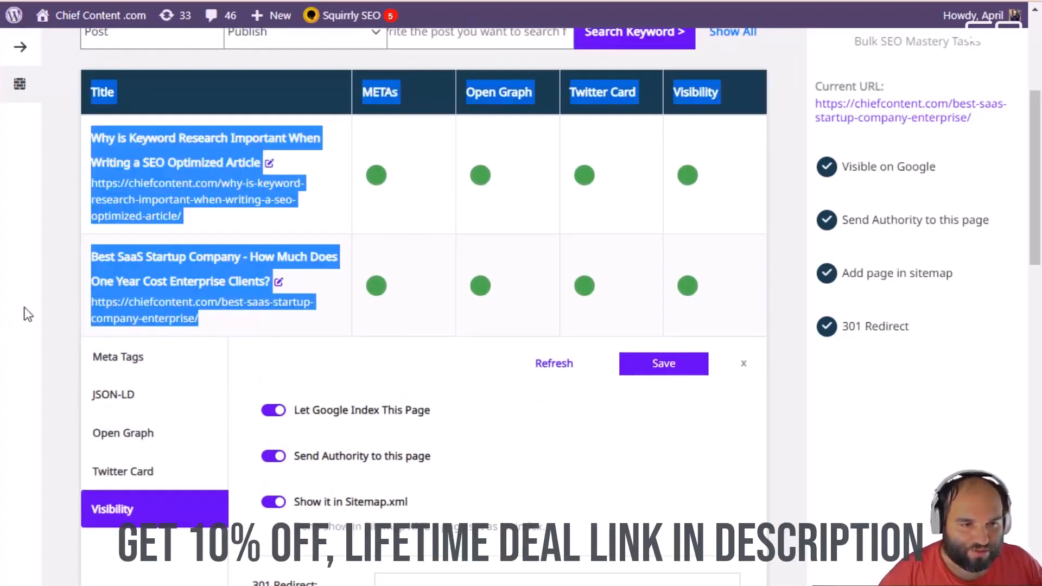
pyautogui.click(66, 293)
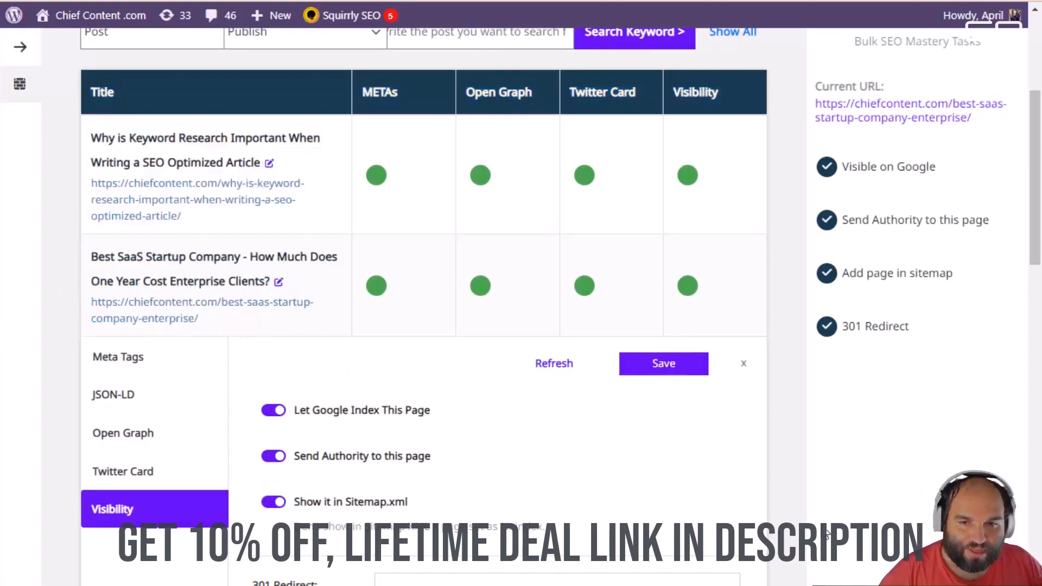
pyautogui.scroll(5, 826, 535)
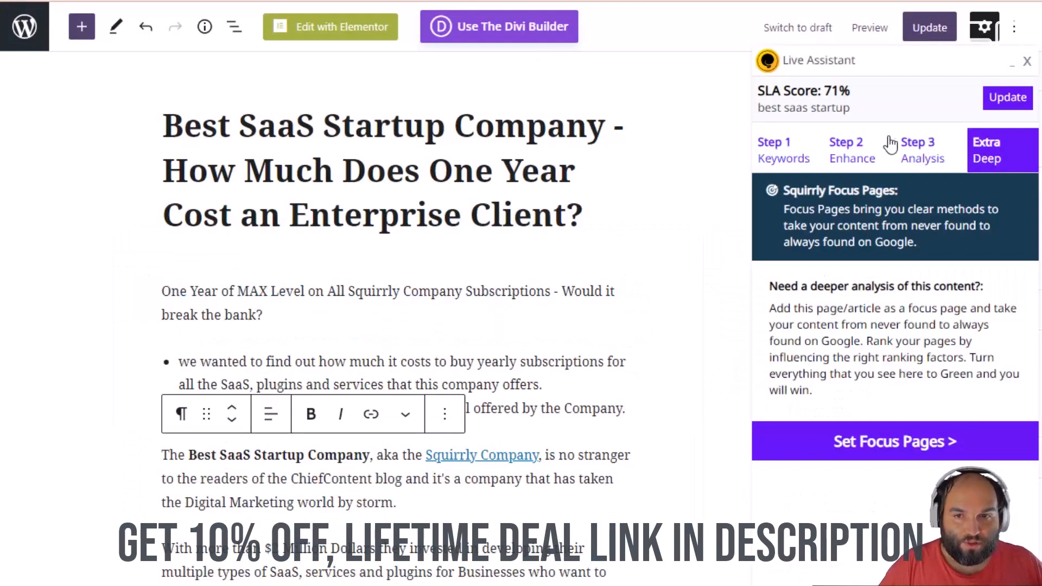
pyautogui.click(918, 150)
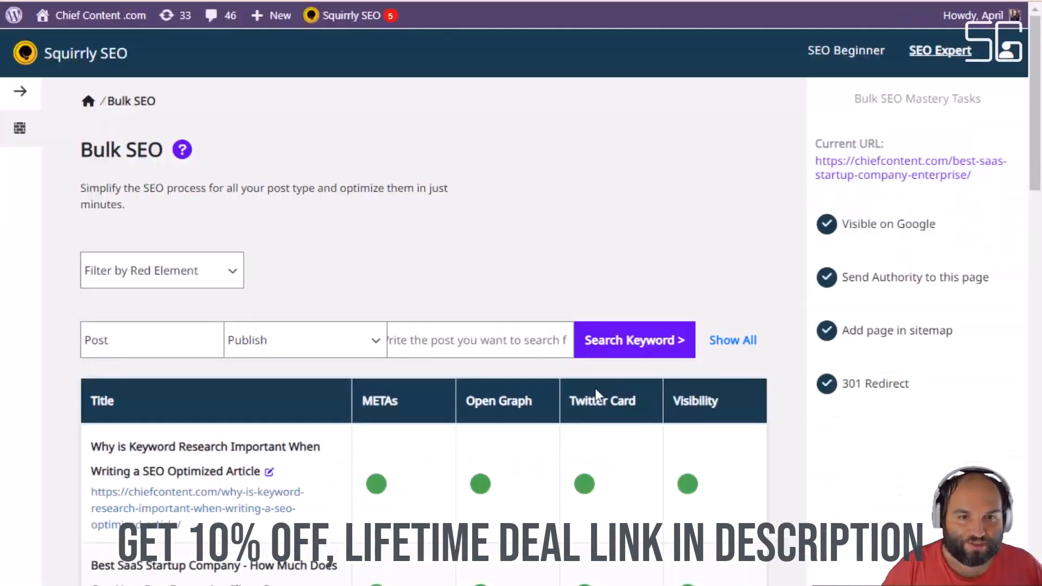
pyautogui.scroll(-7, 598, 395)
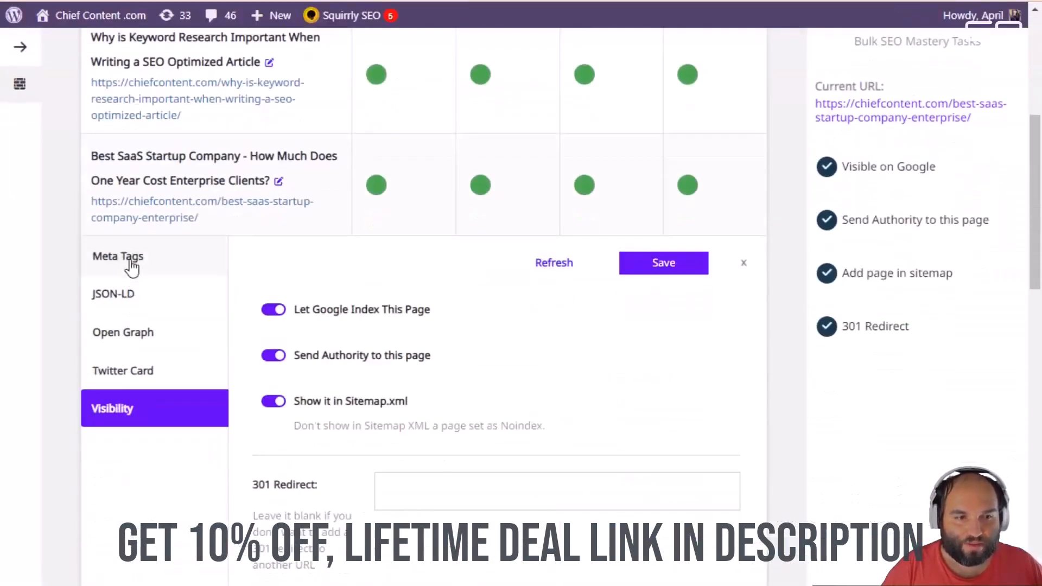
pyautogui.click(131, 267)
pyautogui.scroll(2, 640, 327)
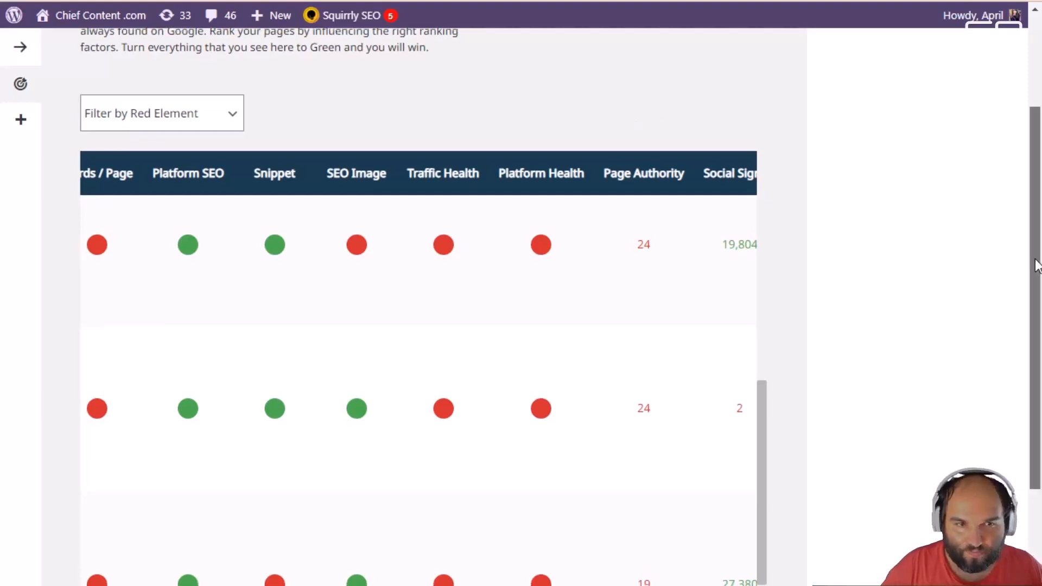
# Step: Look over the ranking factors on the Focus Pages page and filter the list by the red element SEO Content
pyautogui.moveTo(1031, 268); pyautogui.dragTo(1040, 310)
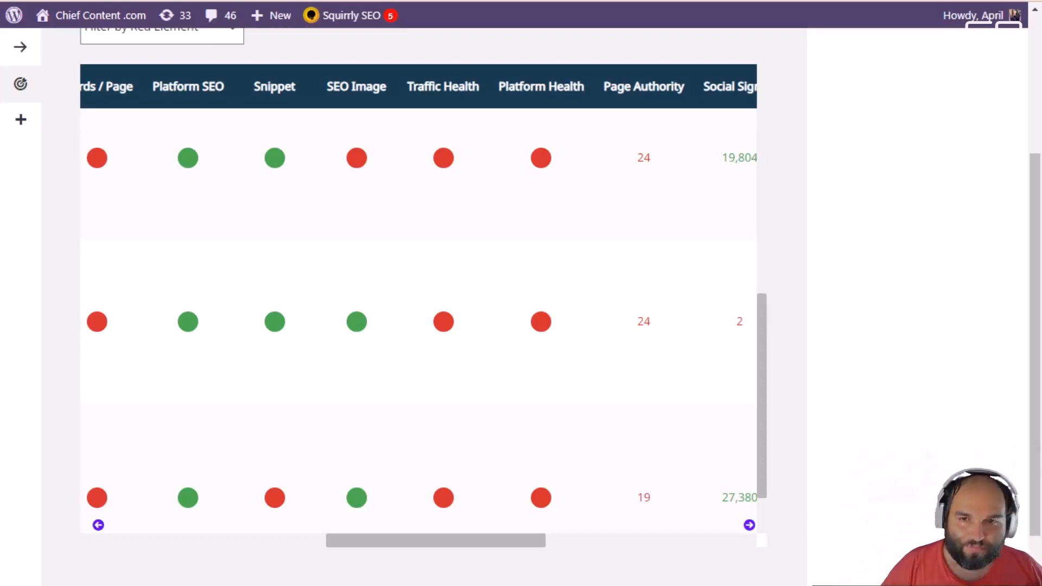
pyautogui.scroll(1, 879, 523)
pyautogui.scroll(4, 879, 522)
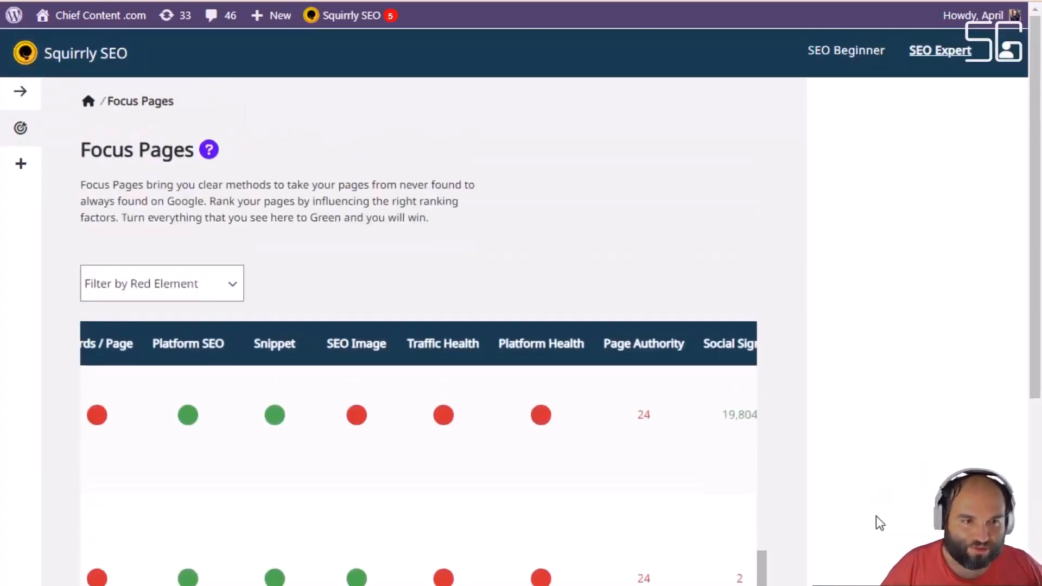
pyautogui.click(209, 292)
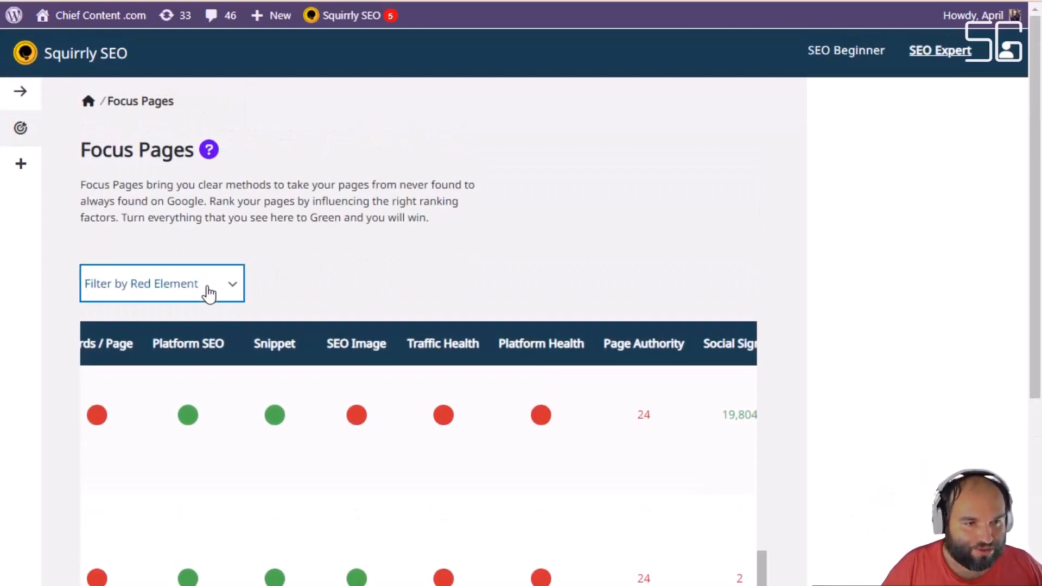
pyautogui.click(195, 361)
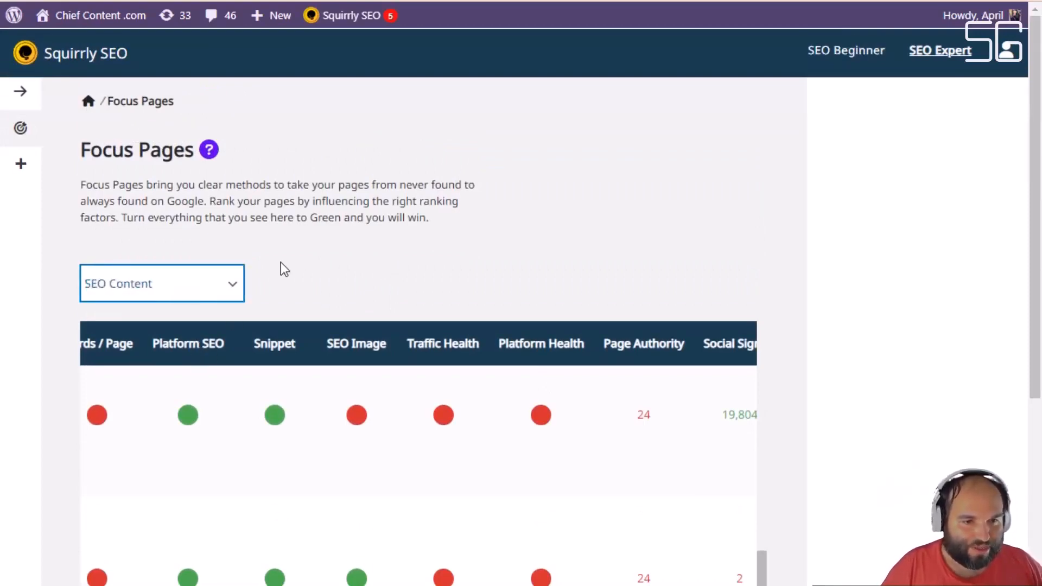
pyautogui.click(281, 262)
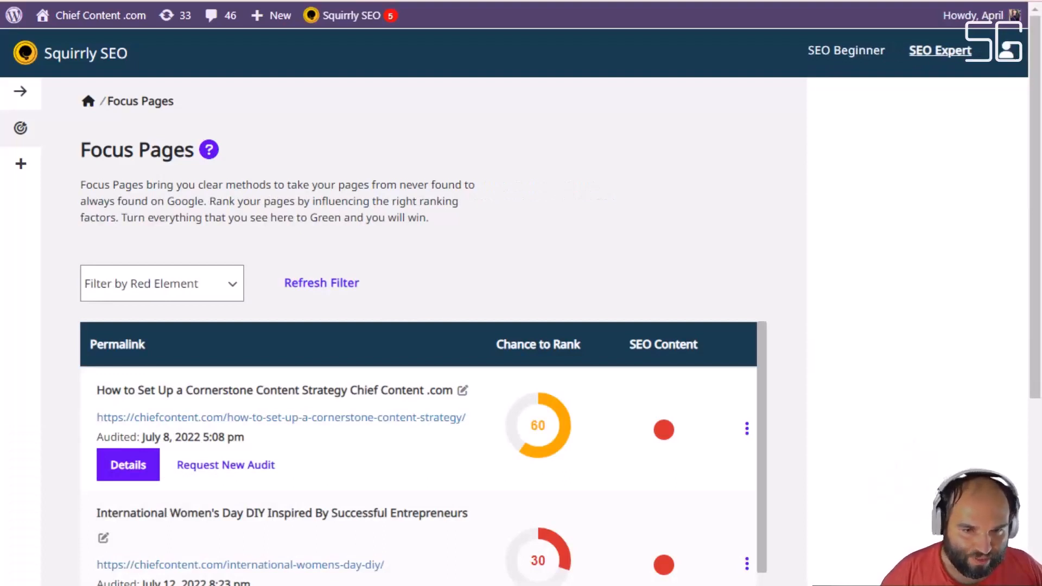
# Step: Browse the filtered Focus Pages list with each page's Chance to Rank and SEO Content rating
pyautogui.scroll(-3, 510, 325)
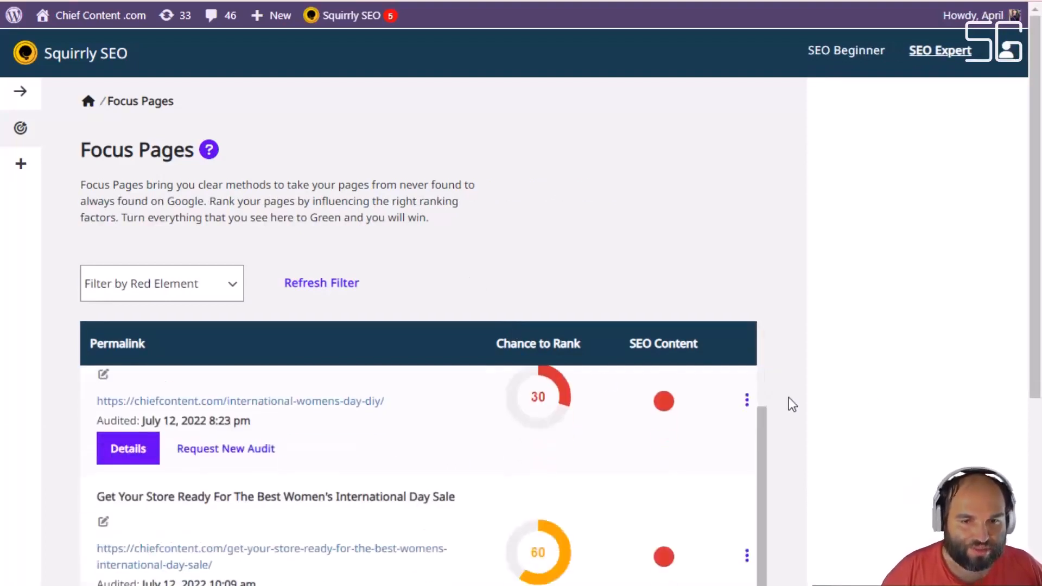
pyautogui.scroll(3, 689, 387)
pyautogui.scroll(-5, 921, 338)
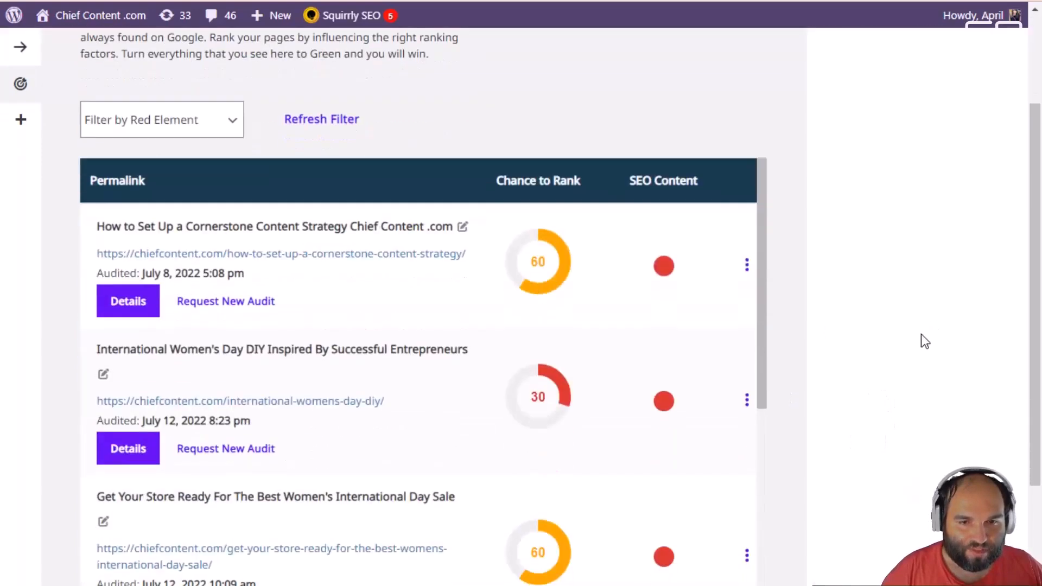
pyautogui.scroll(1, 921, 338)
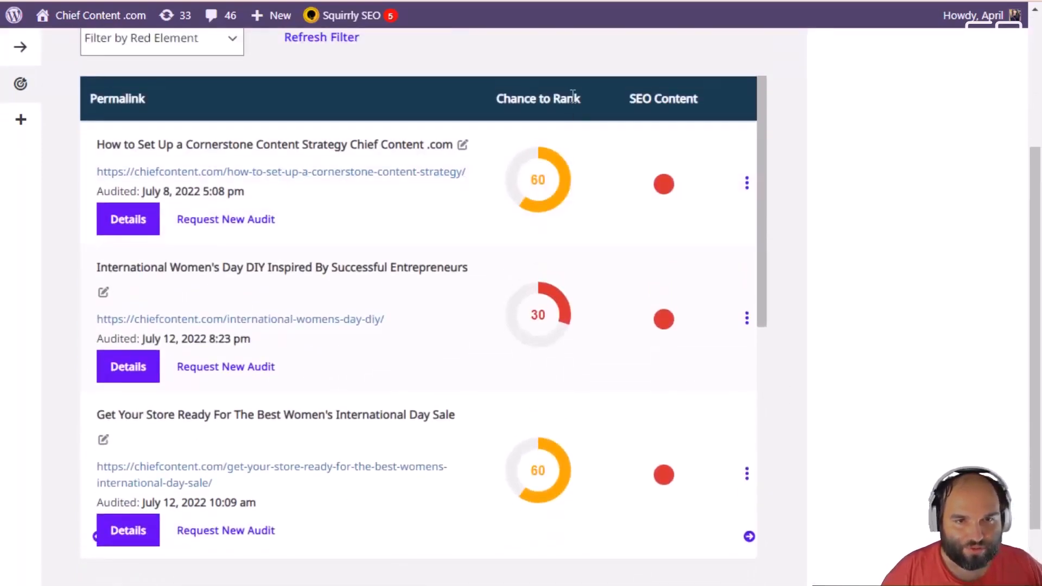
# Step: Review the SEO Content tasks of the cornerstone content strategy page, reading the details for Optimize to 75%, Snippet is green and Fresh content update
pyautogui.moveTo(551, 480)
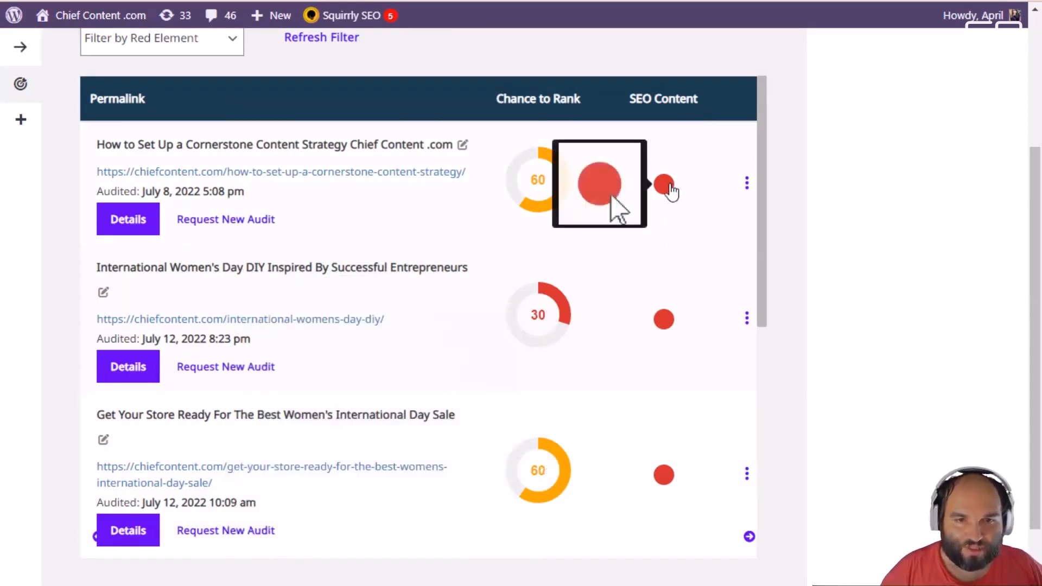
pyautogui.click(671, 186)
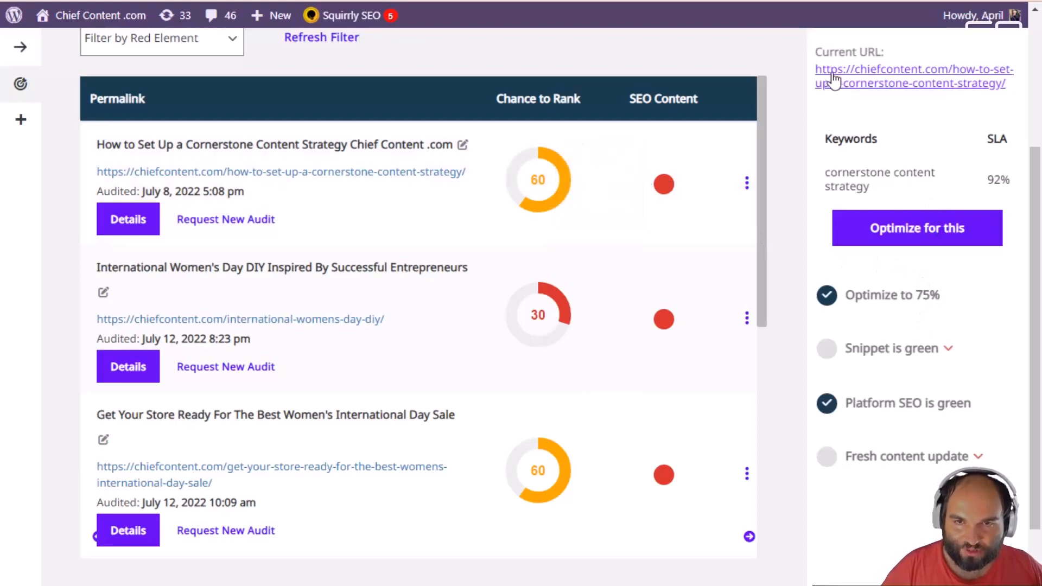
pyautogui.click(906, 297)
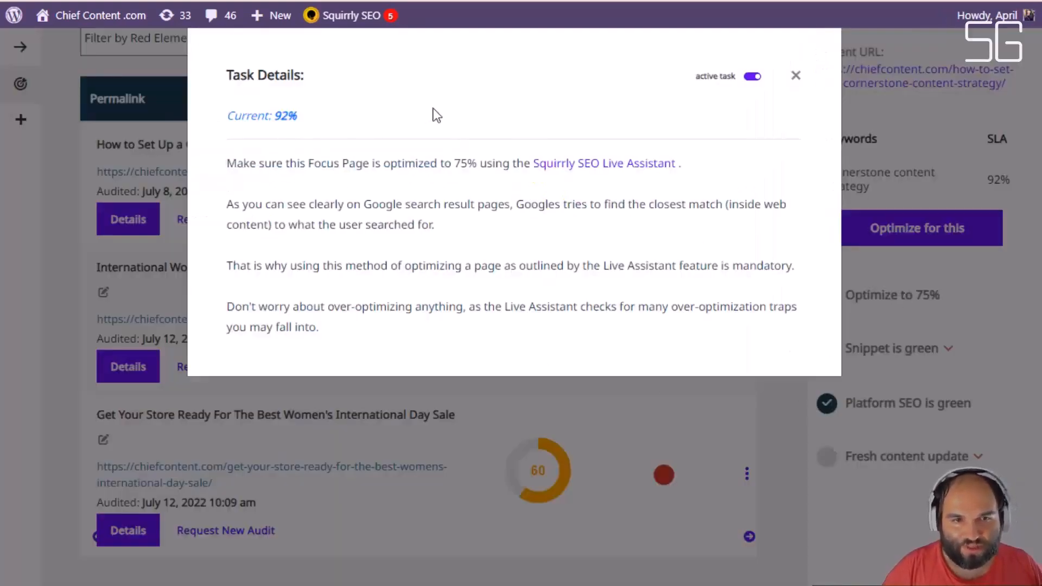
pyautogui.click(891, 373)
pyautogui.click(899, 351)
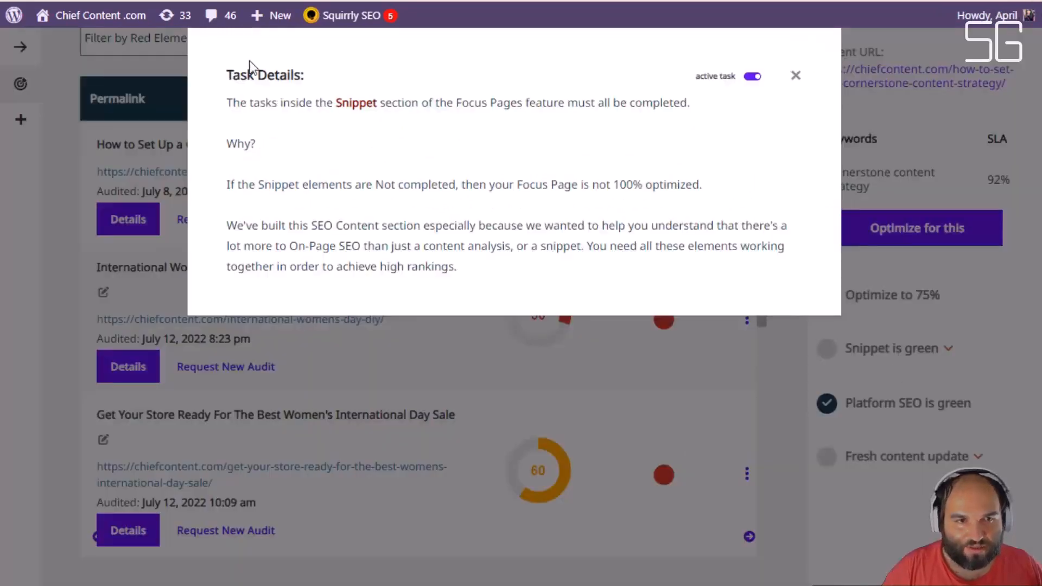
pyautogui.click(929, 438)
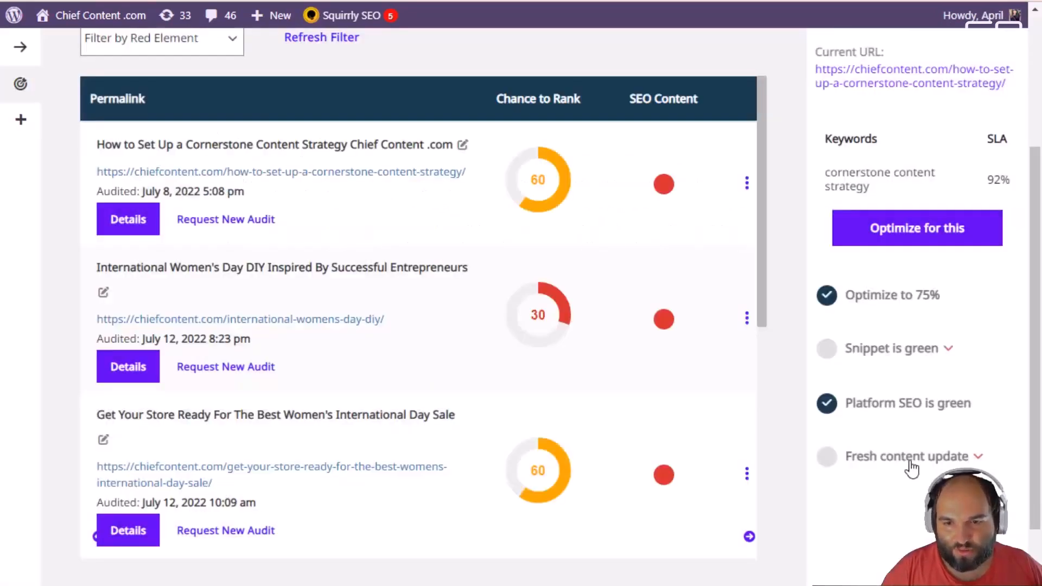
pyautogui.click(912, 459)
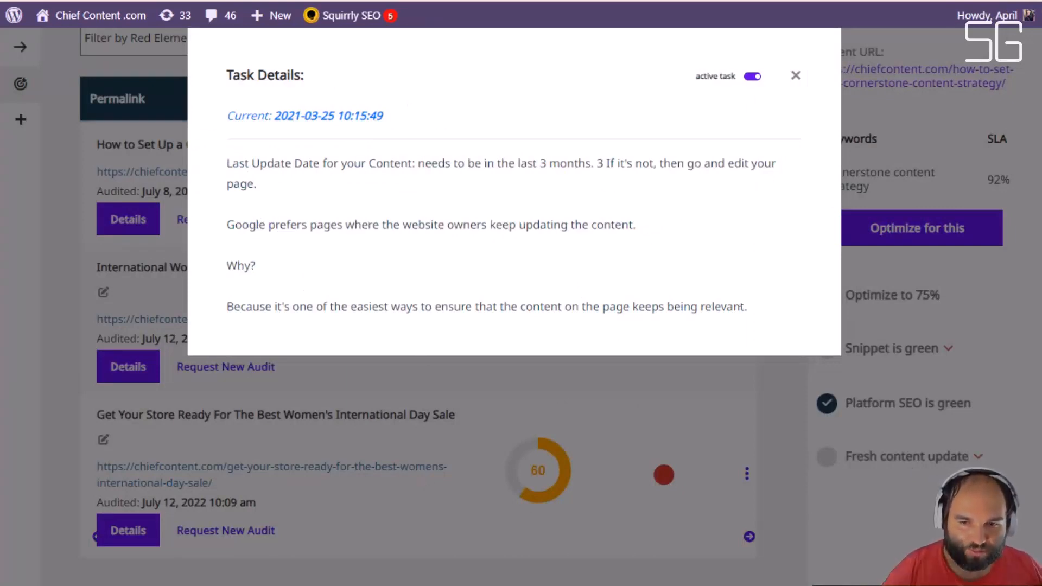
pyautogui.click(915, 369)
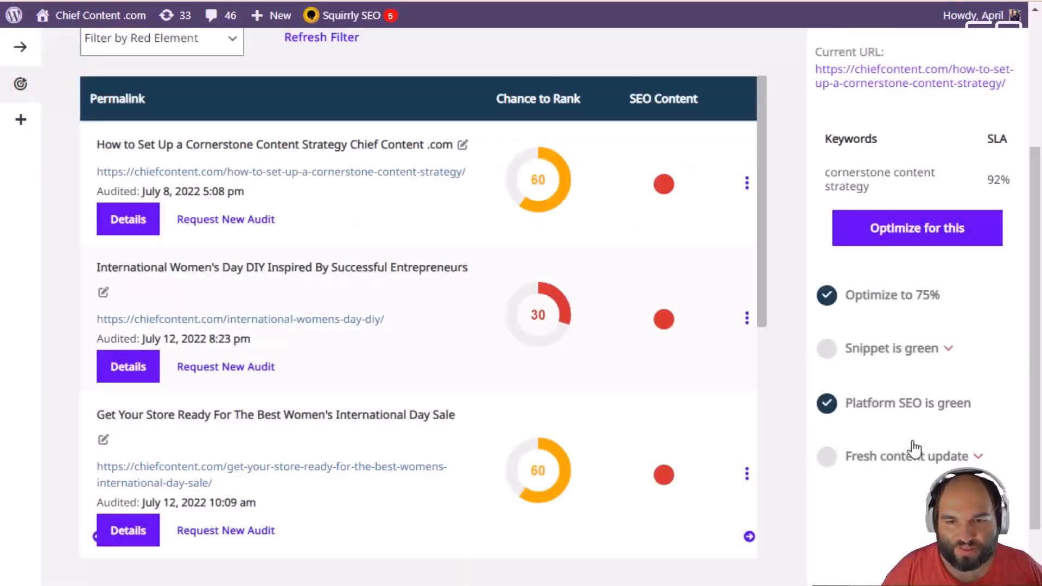
# Step: Filter the Focus Pages by the red element SEO Image and look through the filtered list
pyautogui.click(203, 115)
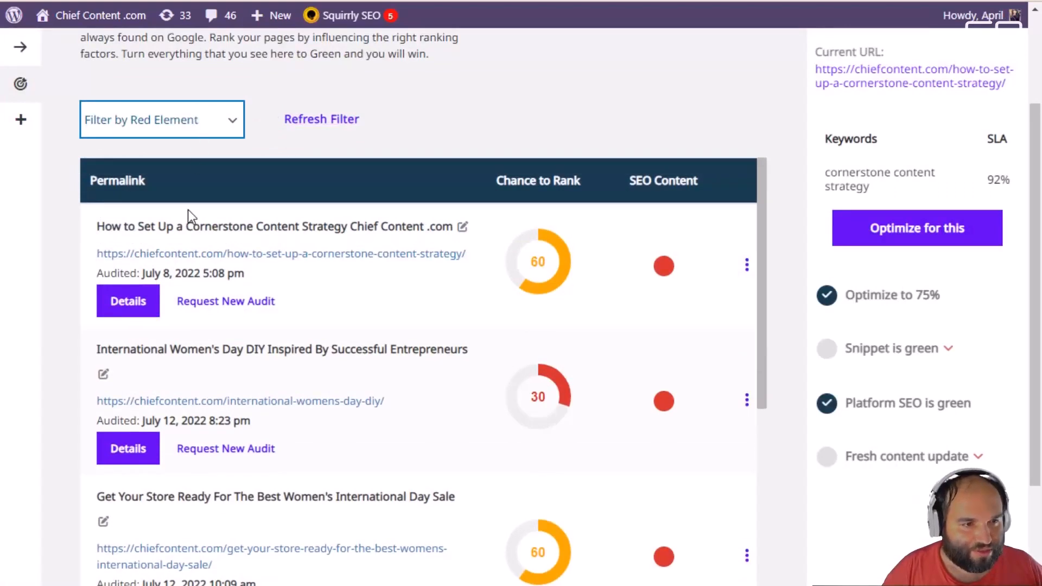
pyautogui.click(170, 251)
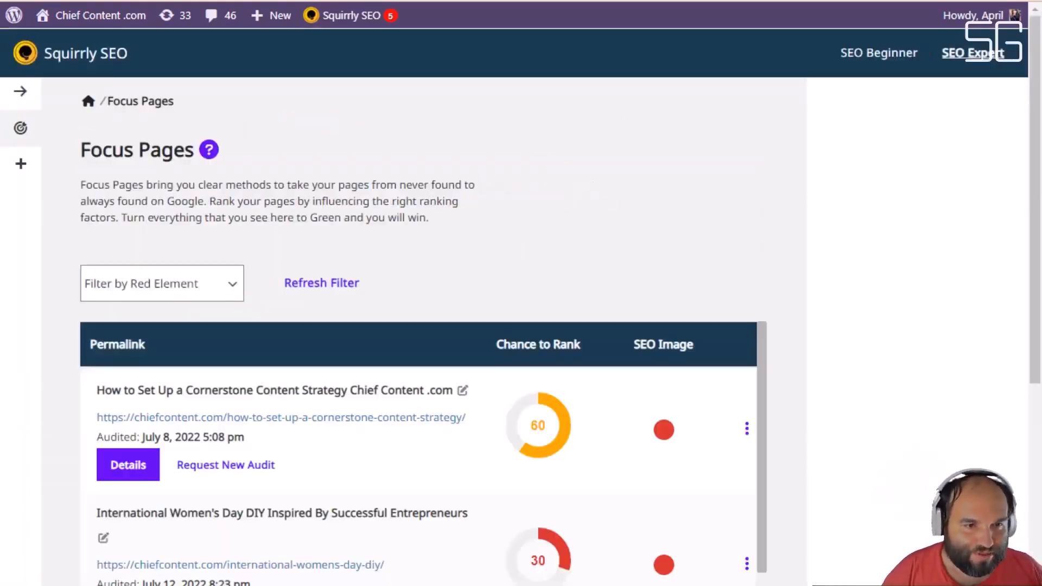
pyautogui.scroll(-3, 649, 336)
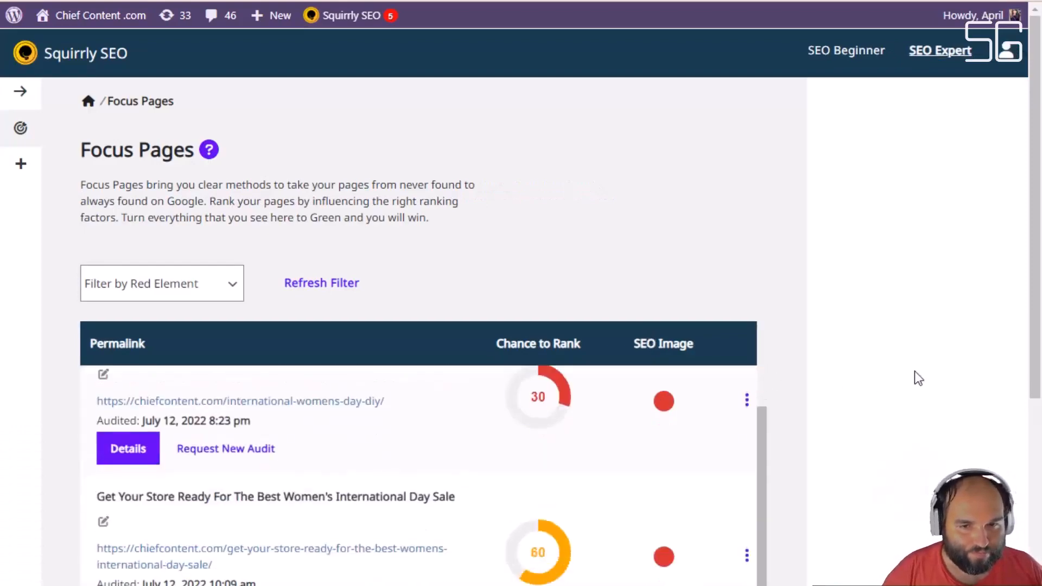
pyautogui.scroll(3, 684, 478)
pyautogui.scroll(-5, 932, 450)
pyautogui.scroll(-3, 689, 329)
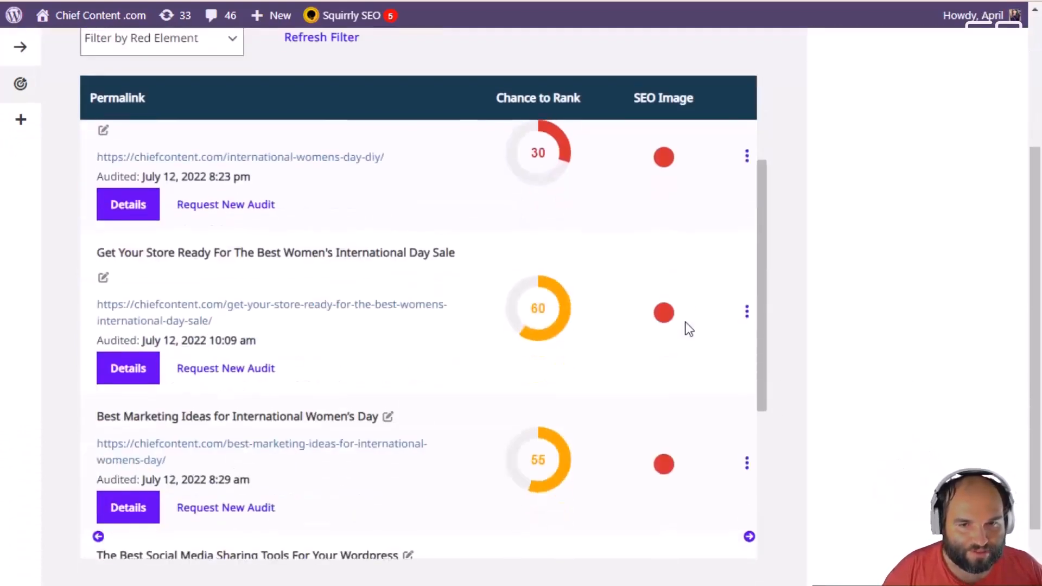
pyautogui.scroll(-5, 690, 348)
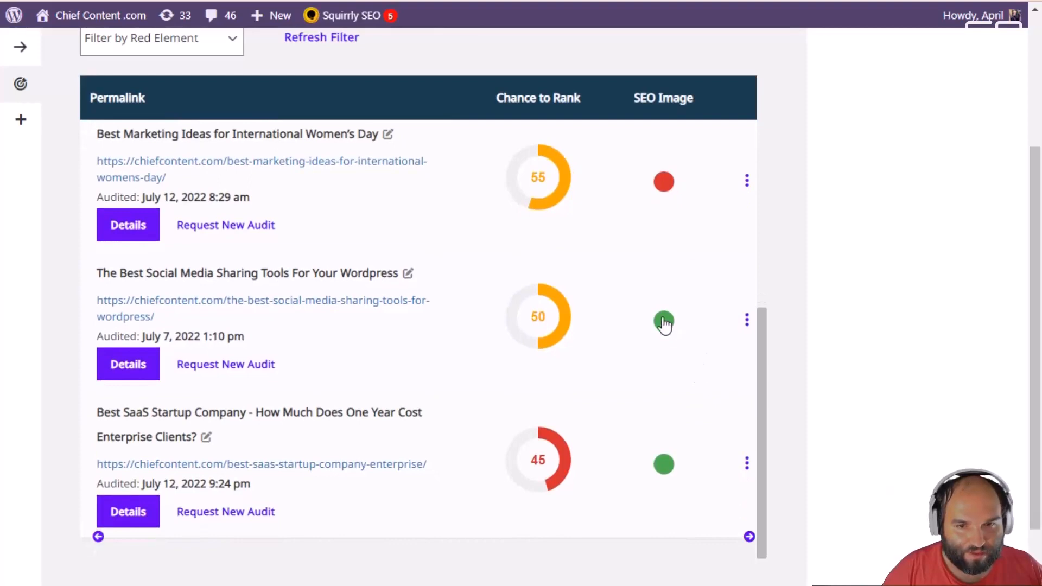
# Step: Compare the SEO Image task Keyword in filename across the social media sharing tools, SaaS startup and International Women's Day pages
pyautogui.click(665, 322)
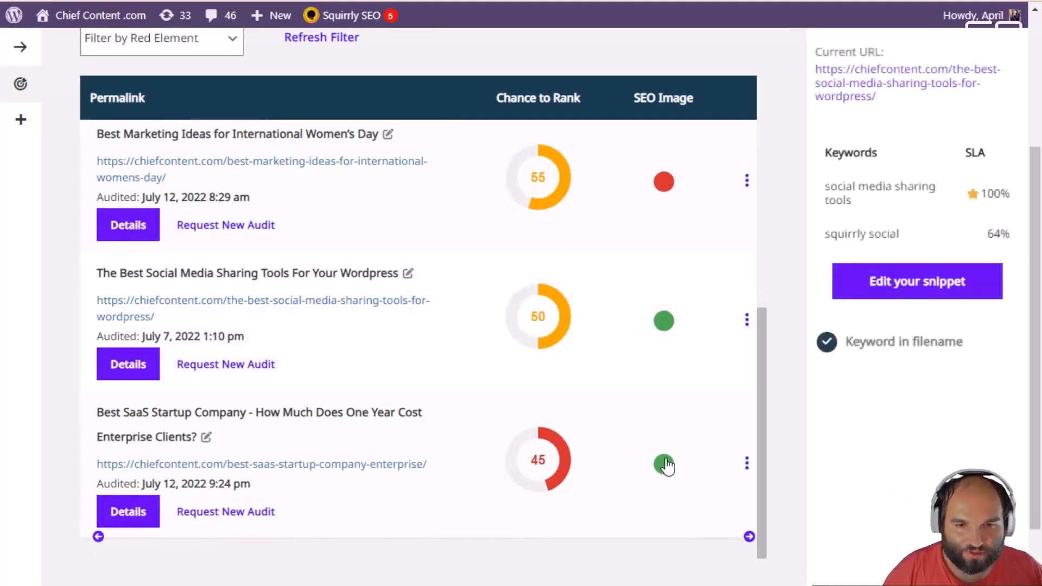
pyautogui.click(663, 465)
pyautogui.click(665, 322)
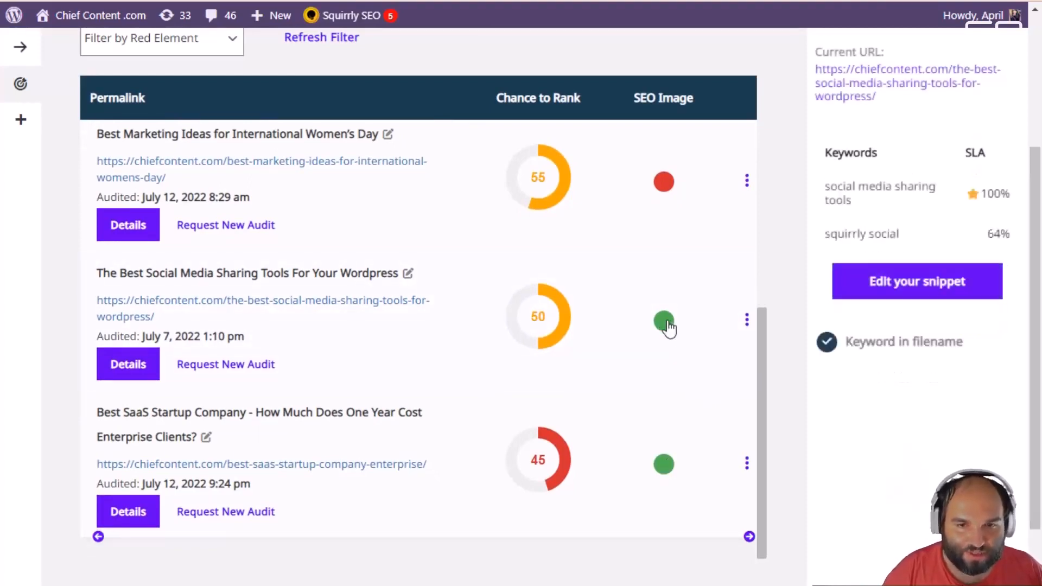
pyautogui.scroll(4, 690, 416)
pyautogui.click(666, 427)
pyautogui.click(664, 278)
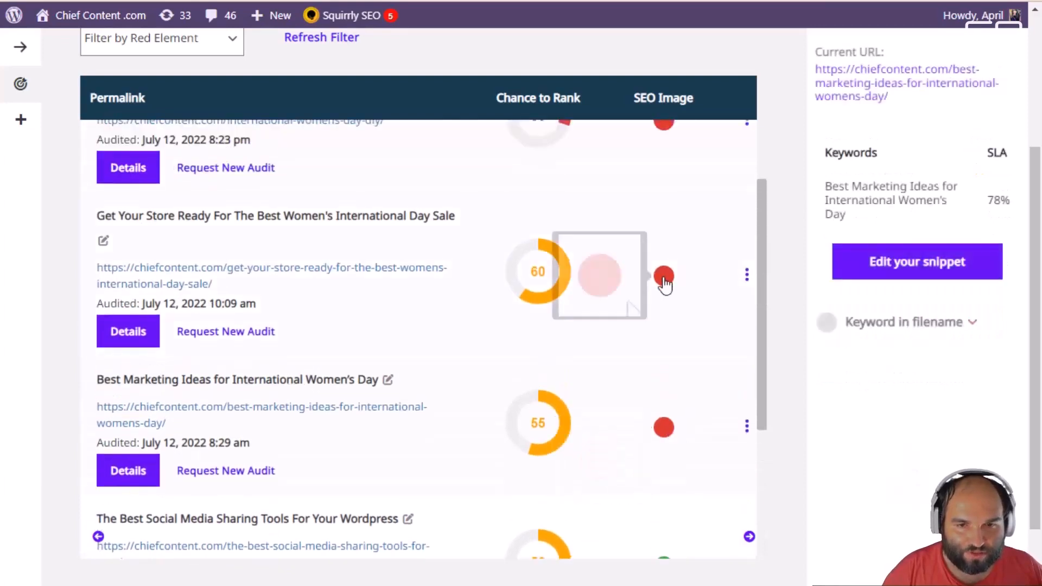
pyautogui.scroll(1, 689, 380)
pyautogui.scroll(2, 692, 398)
pyautogui.click(664, 283)
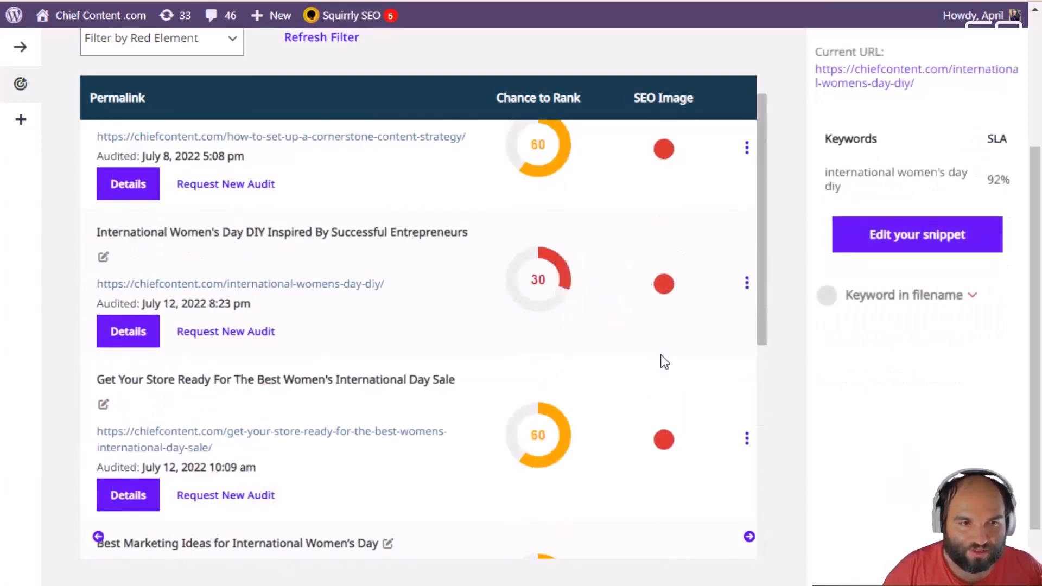
pyautogui.scroll(1, 533, 207)
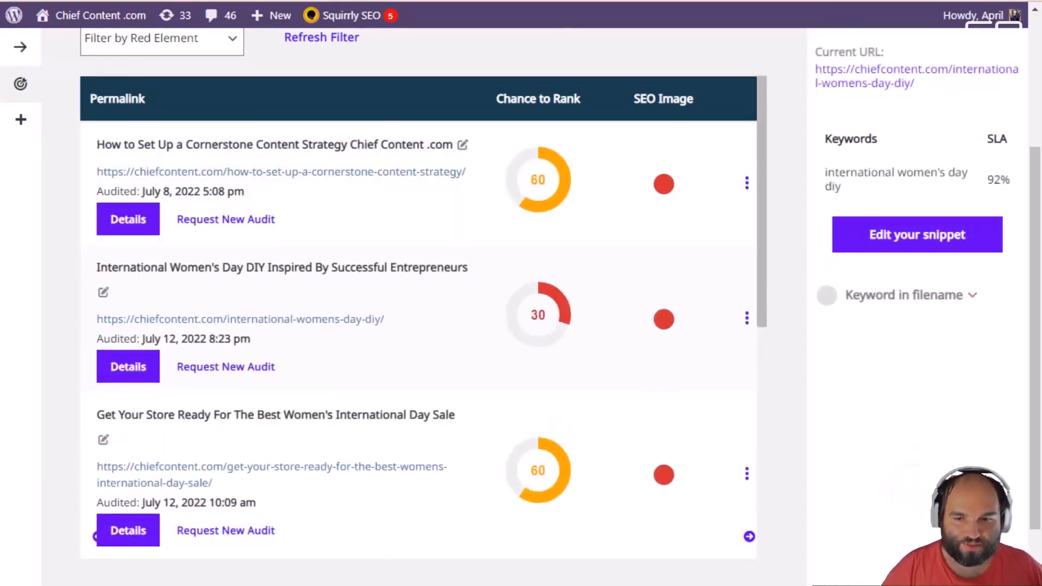
# Step: Reset the red element filter and look over the full Focus Pages list with all ranking factors
pyautogui.scroll(5, 485, 248)
pyautogui.click(314, 283)
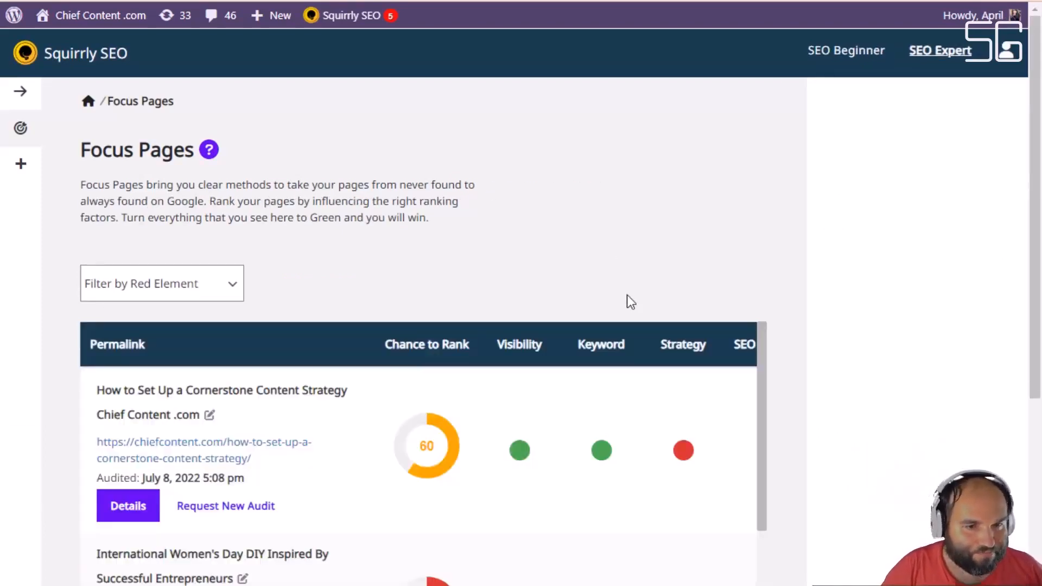
pyautogui.scroll(-3, 657, 340)
pyautogui.scroll(3, 707, 356)
pyautogui.scroll(-5, 949, 363)
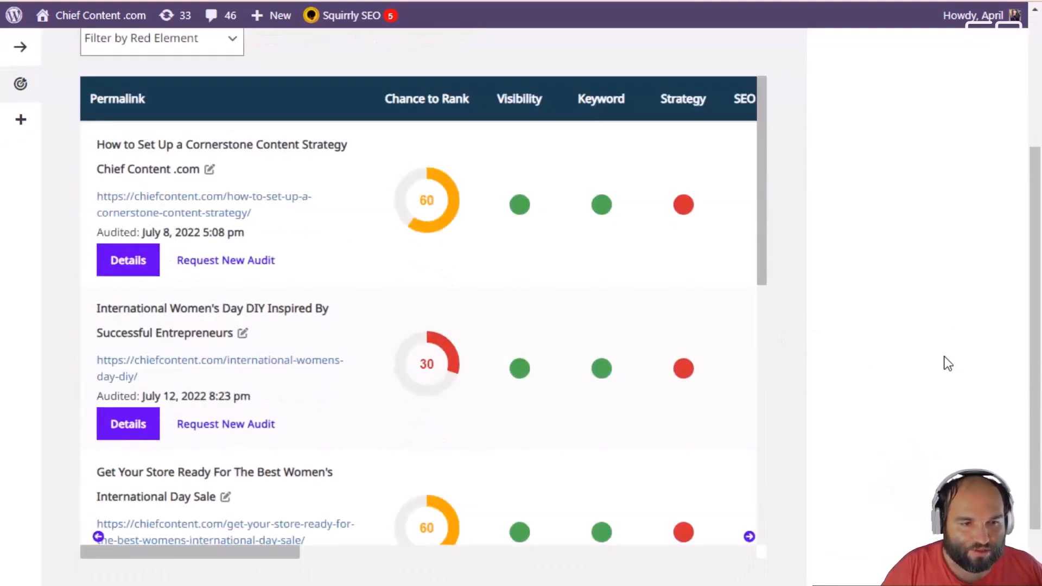
pyautogui.scroll(2, 764, 344)
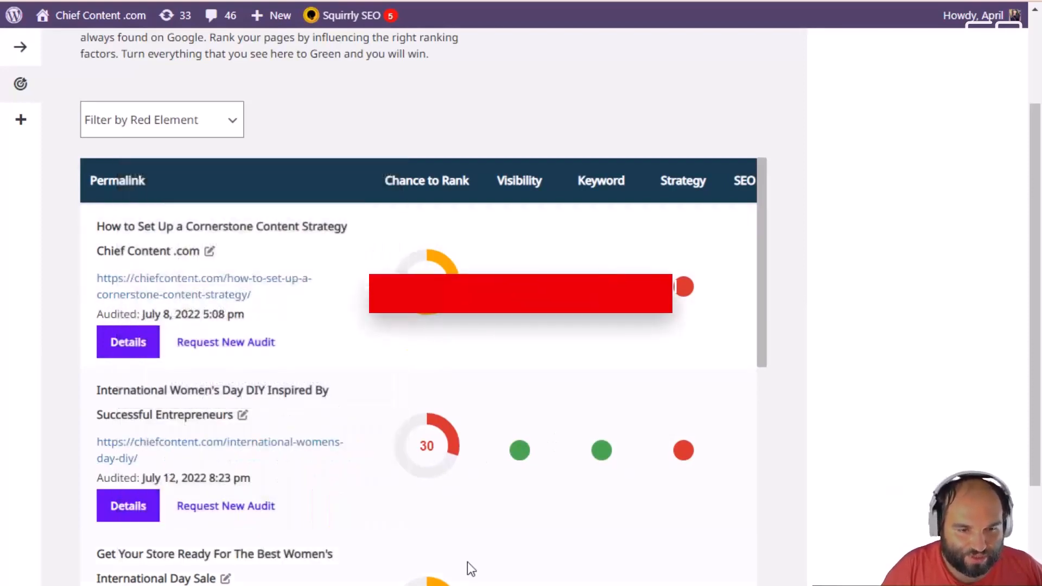
pyautogui.scroll(-1, 464, 570)
pyautogui.scroll(-10, 460, 580)
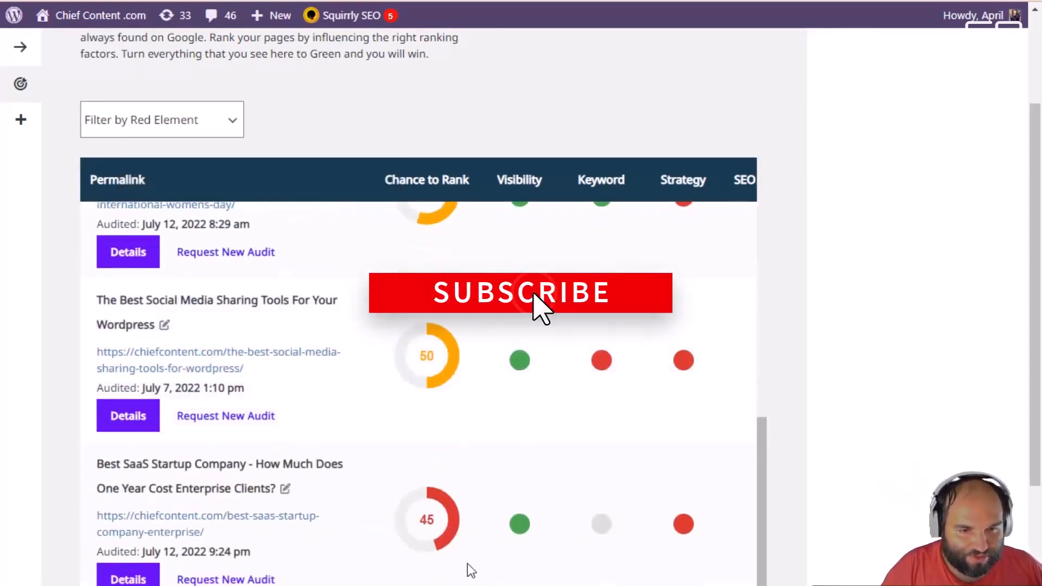
pyautogui.scroll(12, 530, 561)
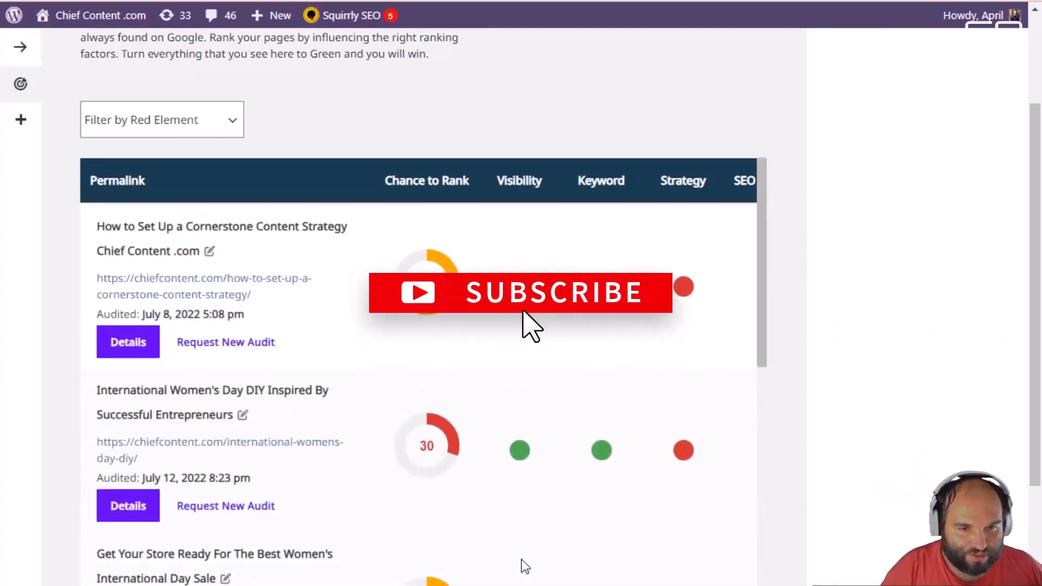
# Step: Look across the ranking factor columns and review the Visibility tasks of the cornerstone content strategy page
pyautogui.moveTo(446, 449)
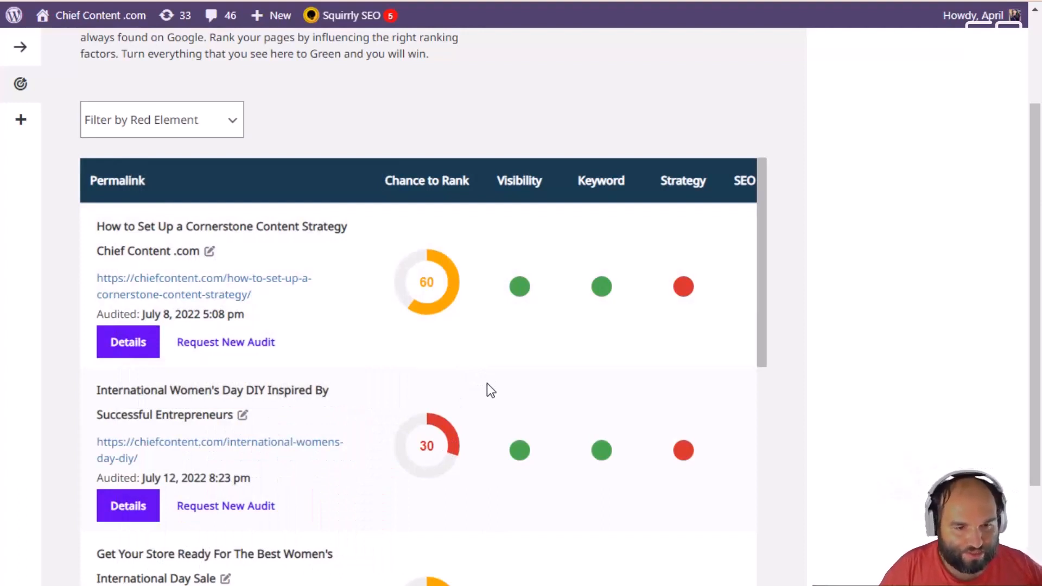
pyautogui.hscroll(8, 419, 372)
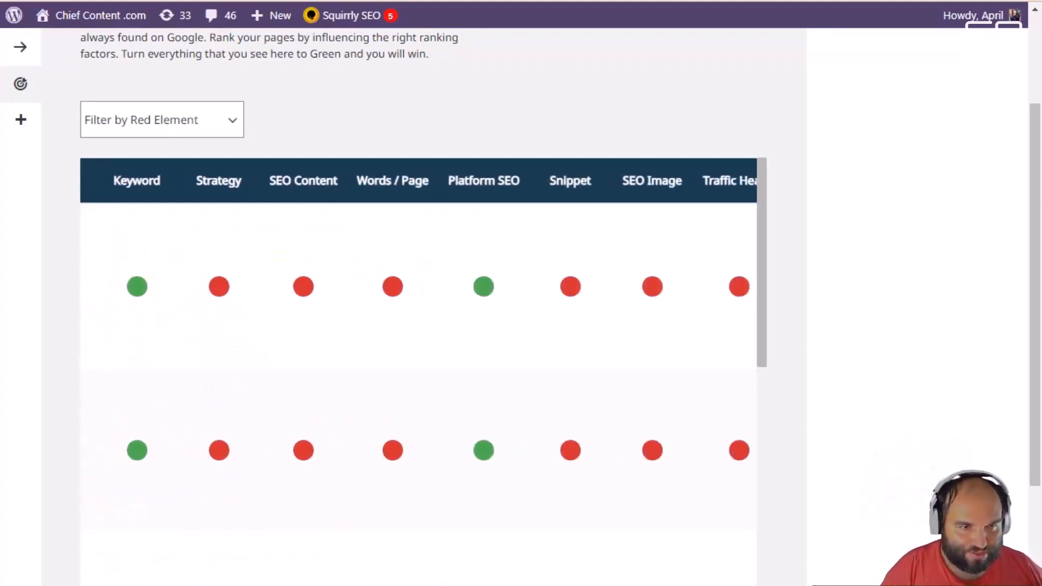
pyautogui.hscroll(-3, 418, 318)
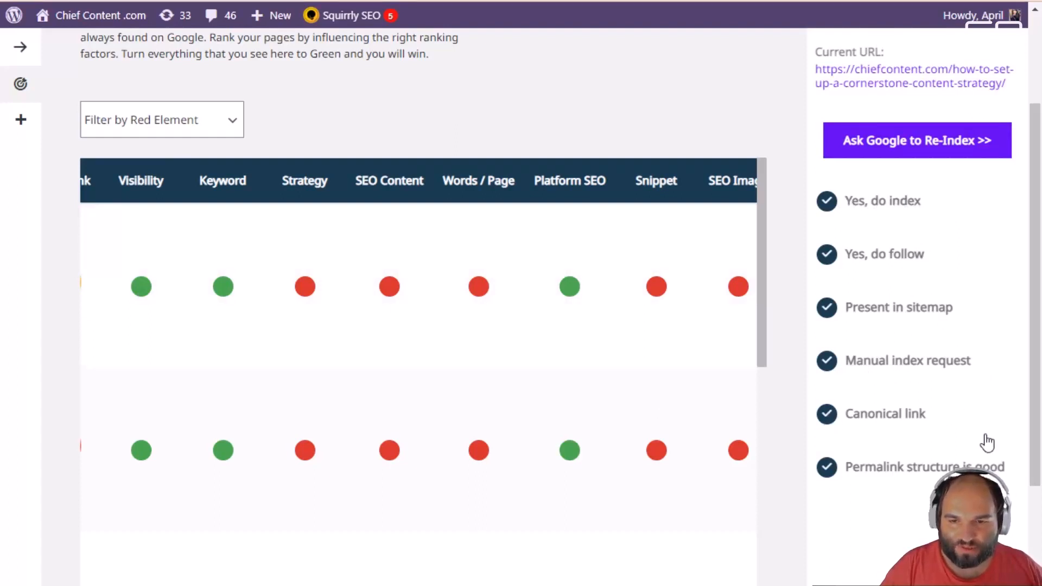
# Step: Read the Keyword Competition task details in the Keyword factor of the cornerstone content strategy page
pyautogui.click(222, 302)
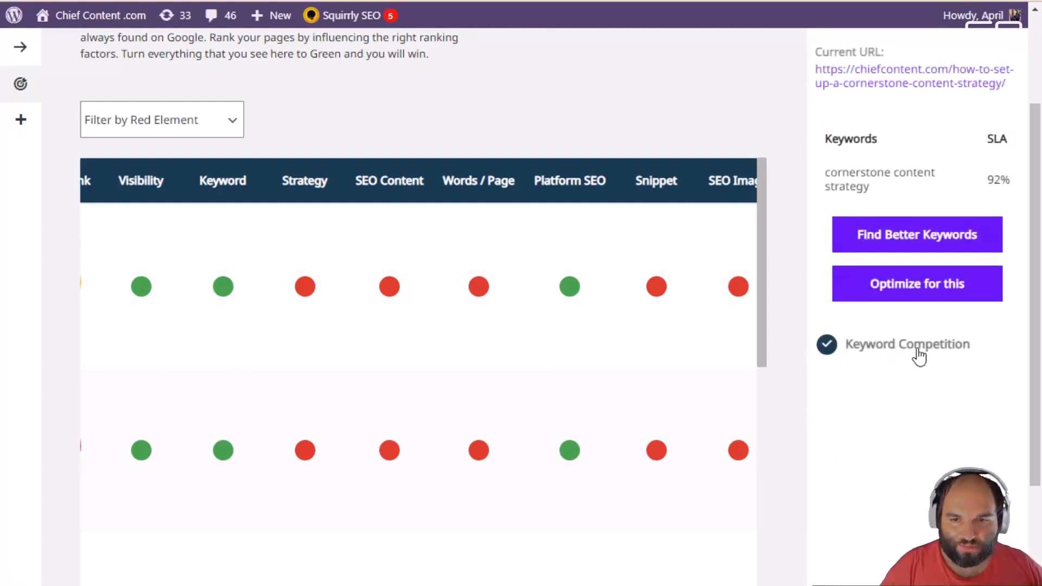
pyautogui.click(917, 352)
pyautogui.moveTo(242, 116); pyautogui.dragTo(682, 134)
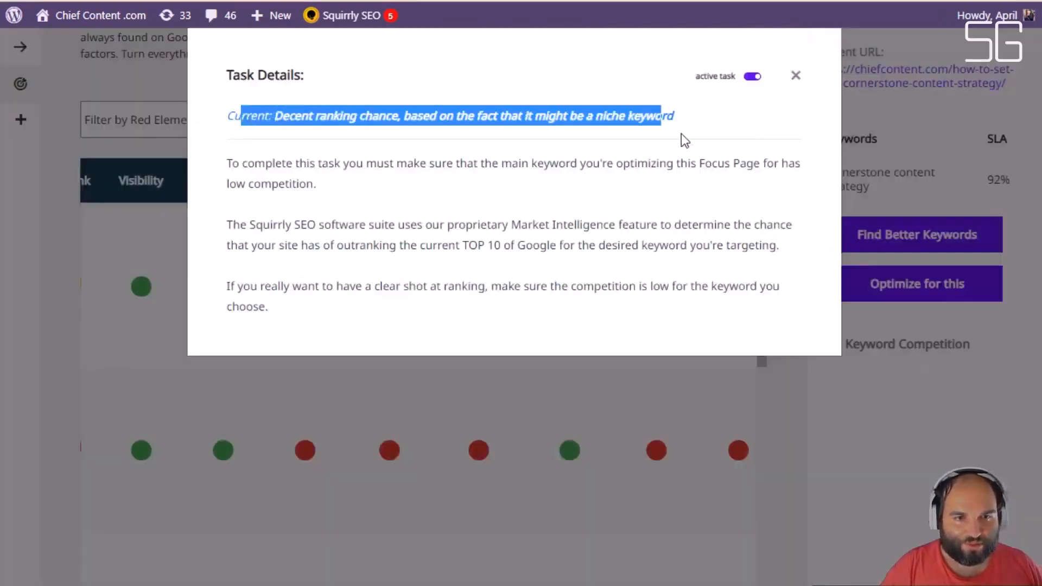
pyautogui.click(763, 369)
pyautogui.click(904, 344)
pyautogui.moveTo(242, 115); pyautogui.dragTo(733, 349)
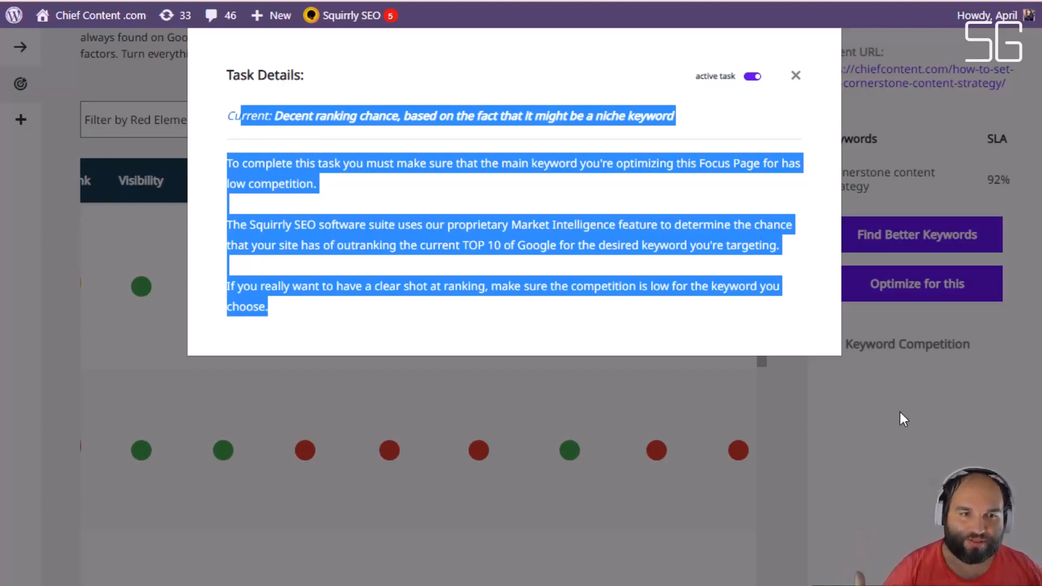
pyautogui.press('Escape')
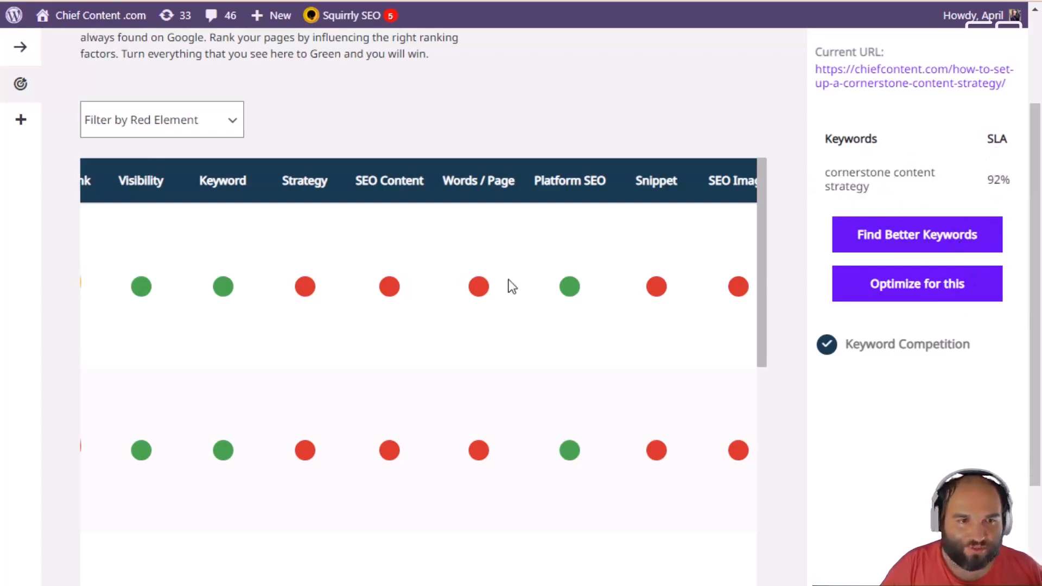
# Step: Review the Strategy tasks of the cornerstone content strategy page, covering Add SEO Context and the Labels Exist task details
pyautogui.click(305, 288)
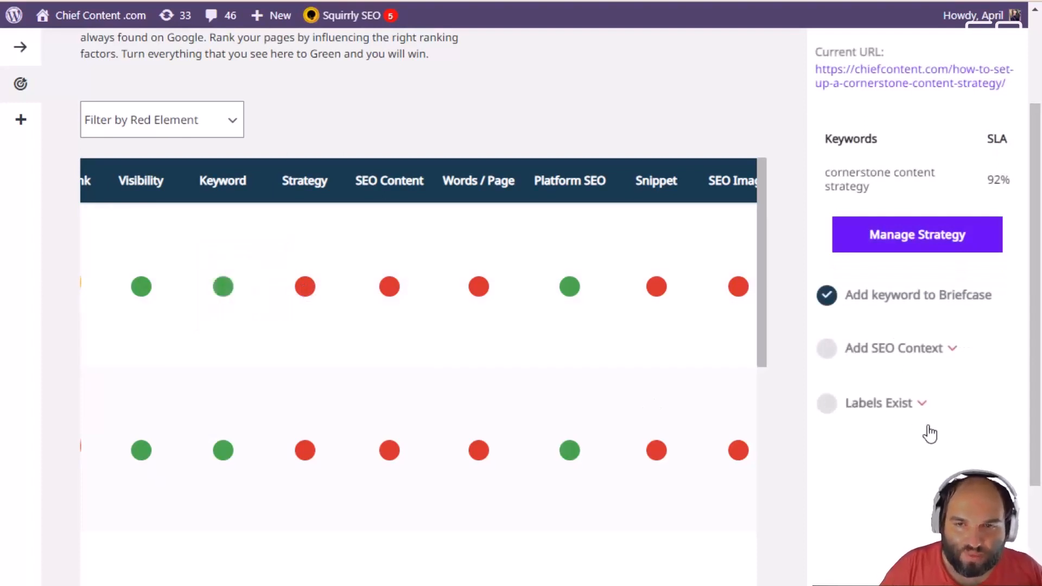
pyautogui.click(905, 349)
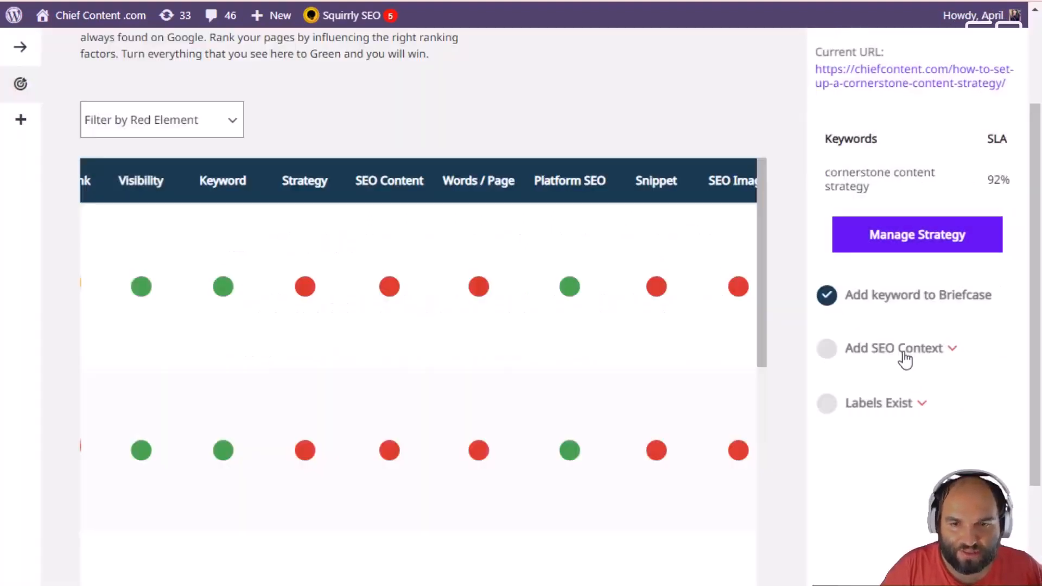
pyautogui.click(905, 358)
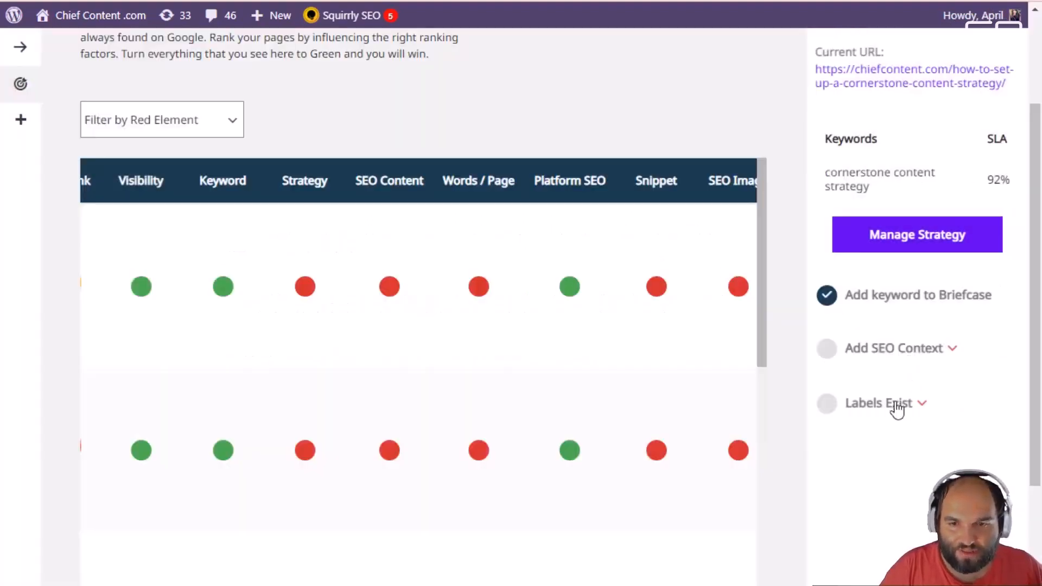
pyautogui.click(896, 404)
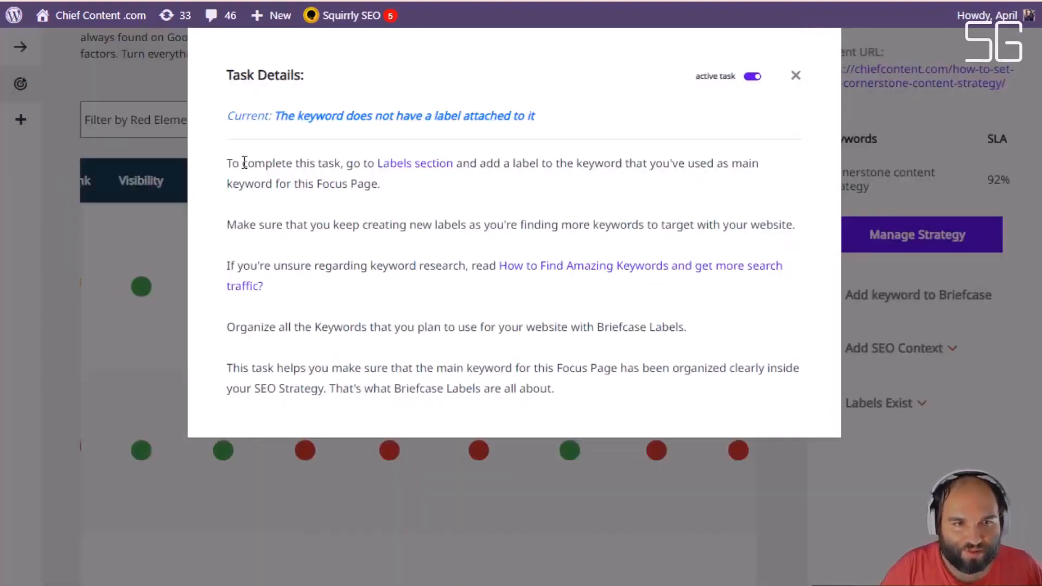
pyautogui.moveTo(239, 117); pyautogui.dragTo(675, 317)
pyautogui.click(771, 374)
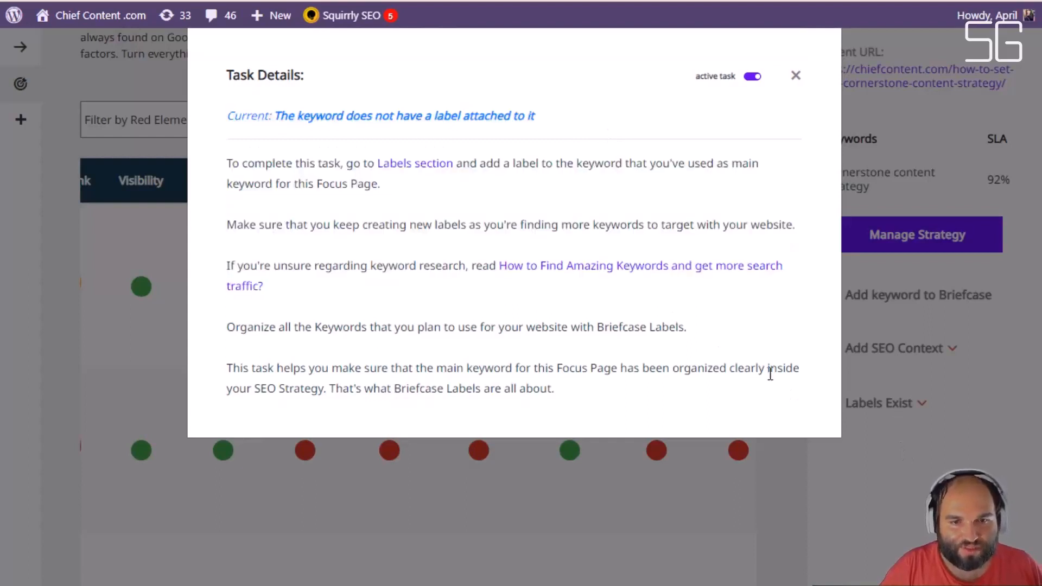
pyautogui.moveTo(760, 389); pyautogui.dragTo(384, 361)
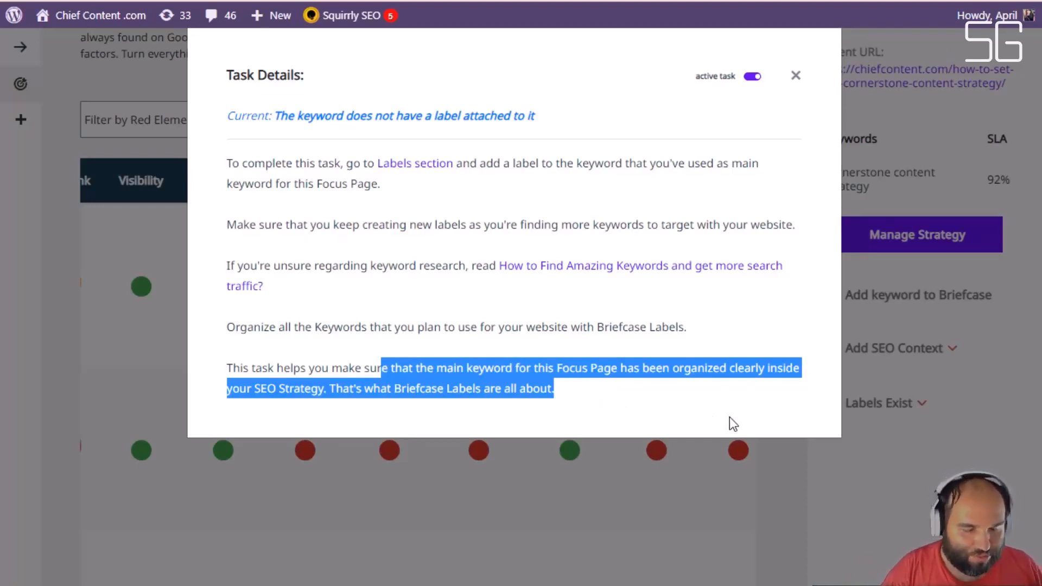
# Step: Close the Labels Exist details and review the SEO Content tasks of the cornerstone content strategy page, covering Snippet is green and Fresh content update
pyautogui.click(921, 535)
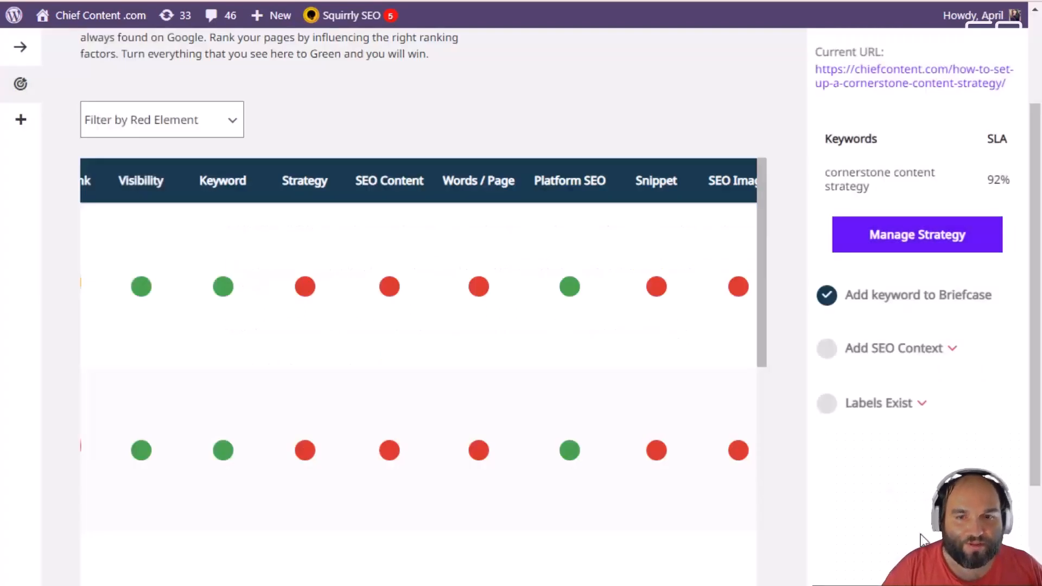
pyautogui.click(389, 287)
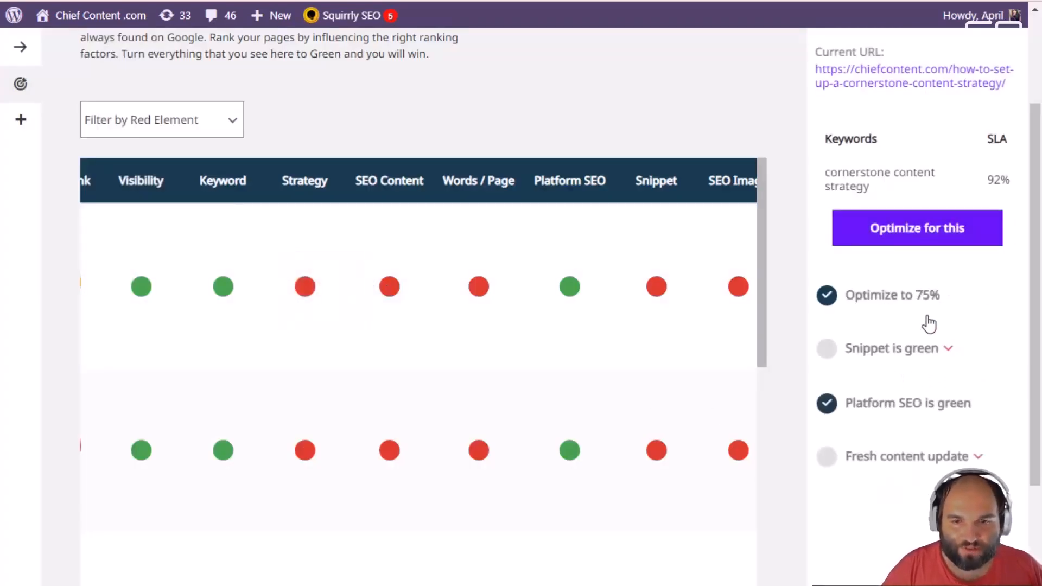
pyautogui.click(912, 348)
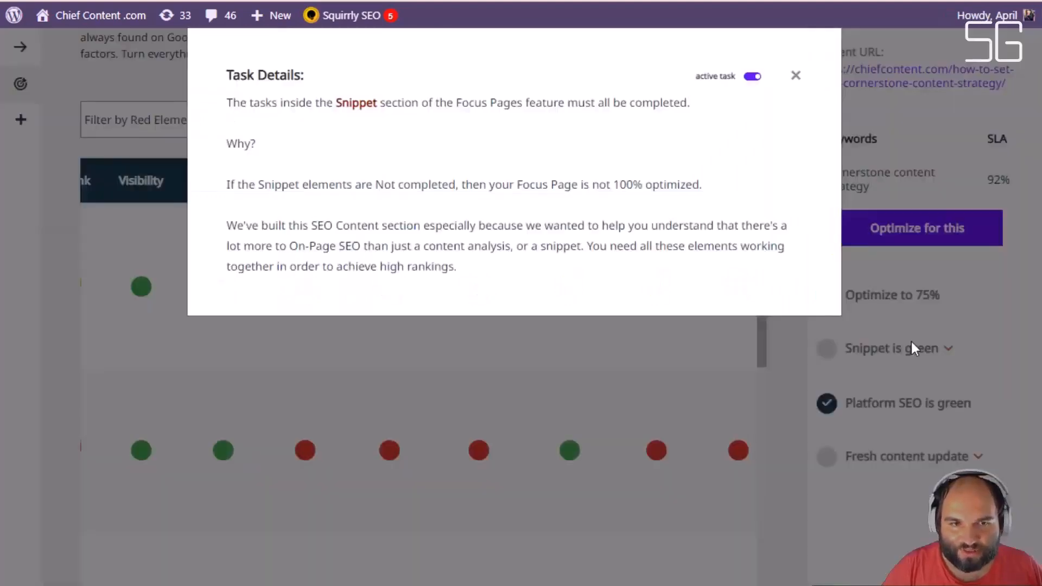
pyautogui.click(912, 344)
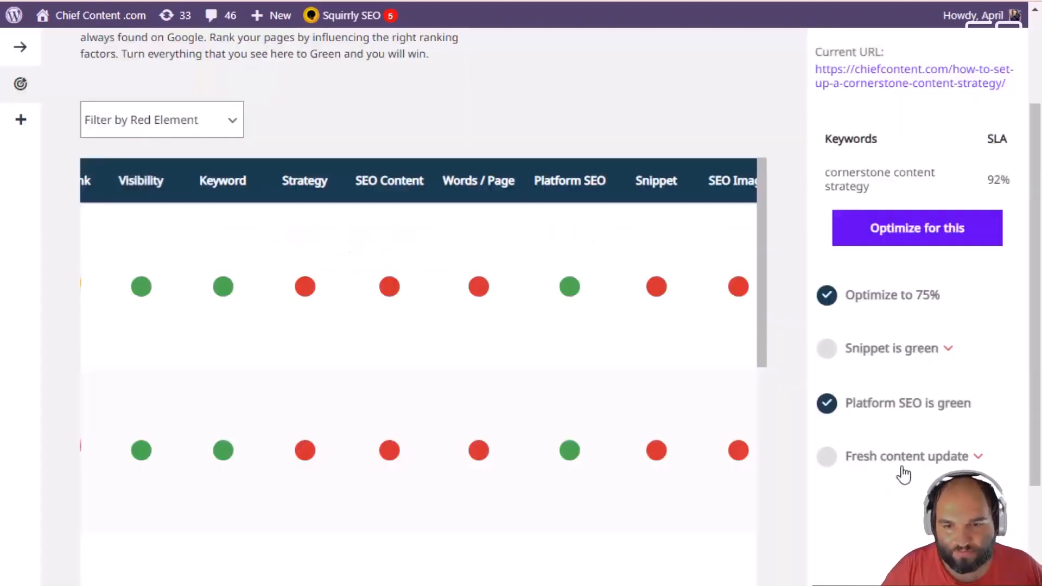
pyautogui.click(905, 460)
pyautogui.click(905, 459)
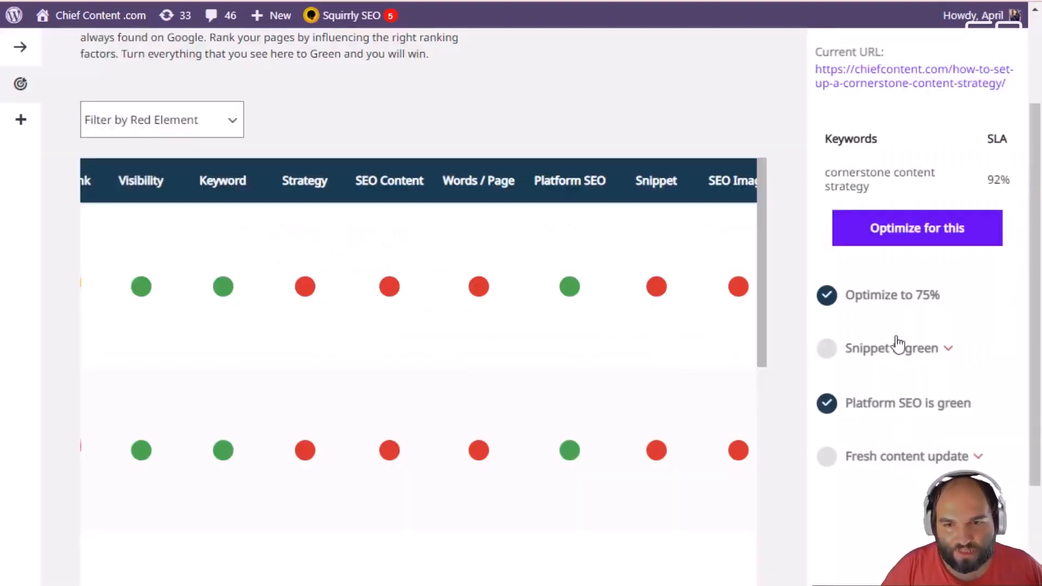
# Step: Reread the Snippet is green task details in the SEO Content factor of the cornerstone content strategy page
pyautogui.click(896, 343)
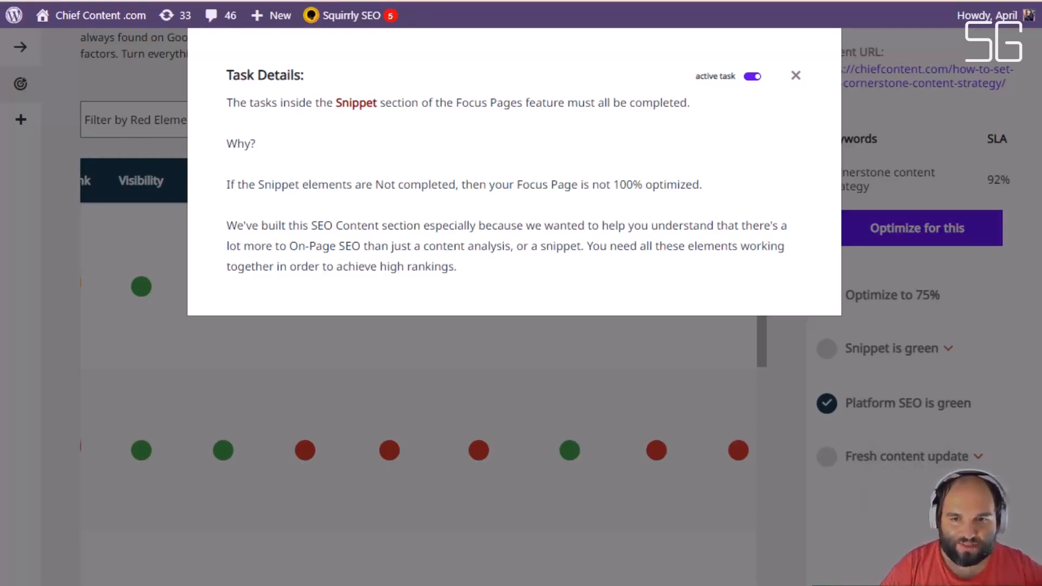
pyautogui.click(895, 322)
pyautogui.click(903, 351)
pyautogui.tripleClick(903, 351)
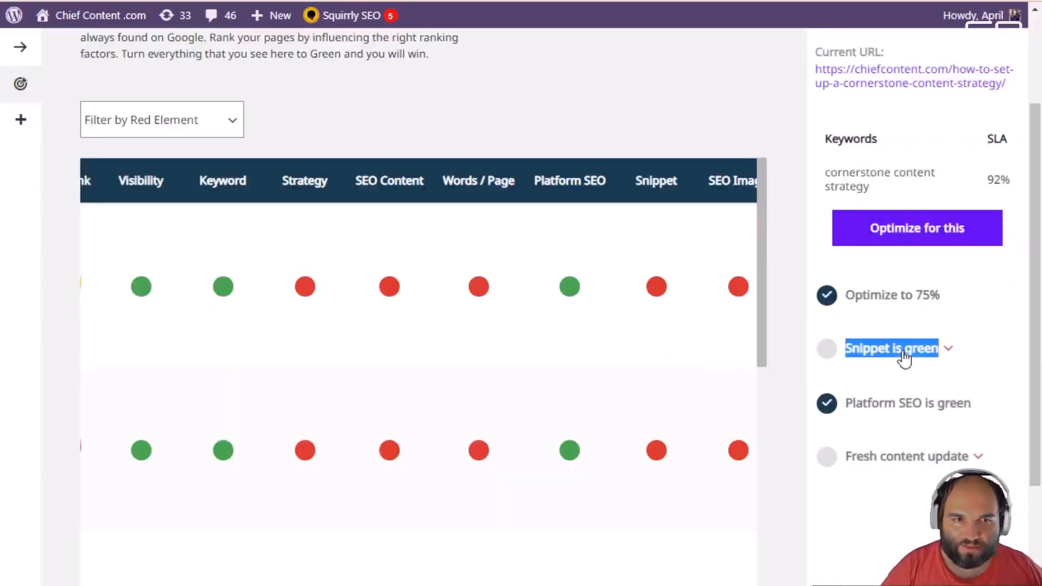
pyautogui.click(904, 353)
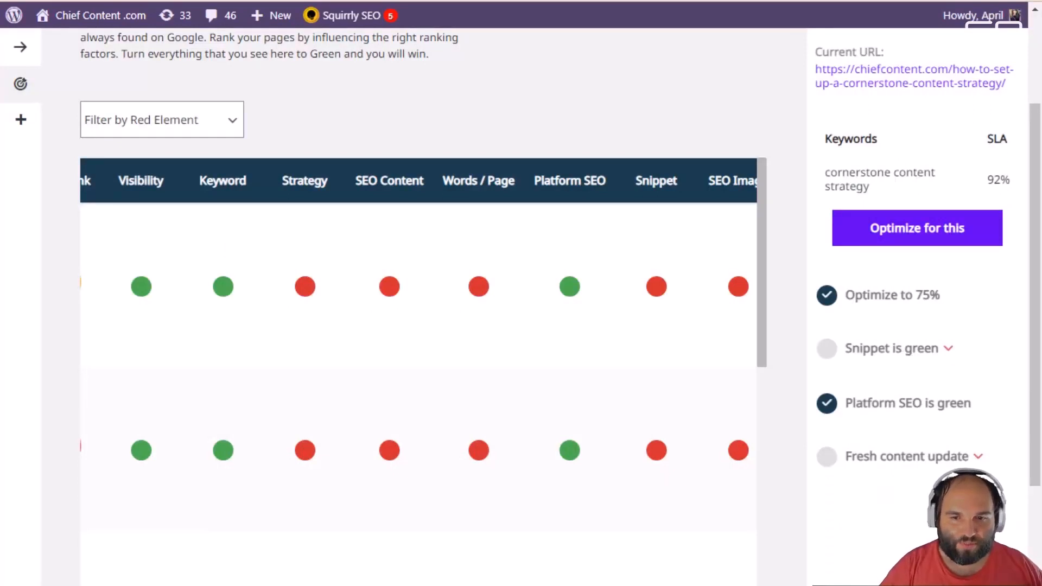
pyautogui.click(927, 349)
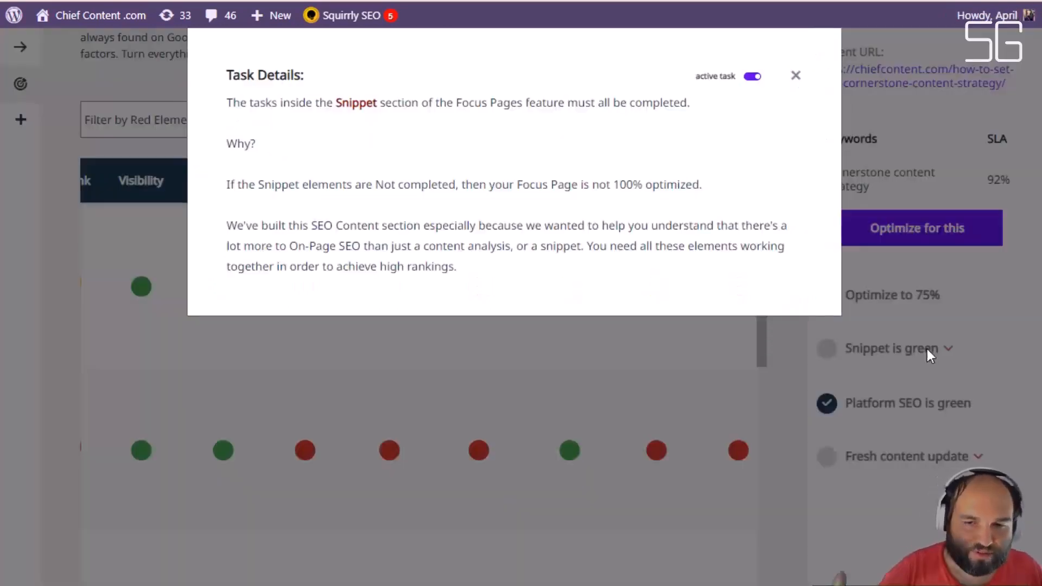
pyautogui.click(927, 350)
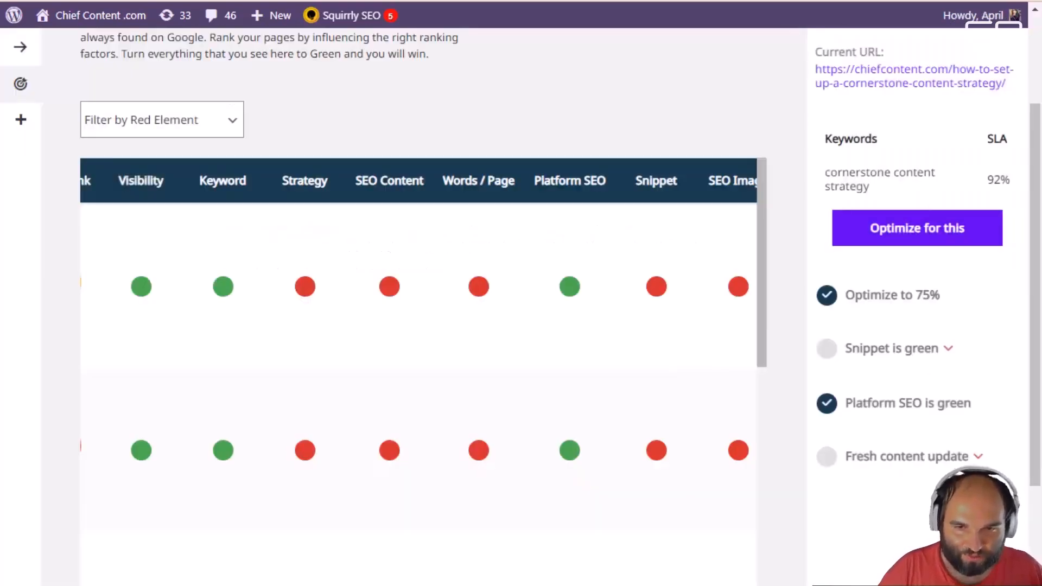
# Step: Read the Write 1500 words task details in the Words / Page factor of the cornerstone content strategy page
pyautogui.click(483, 287)
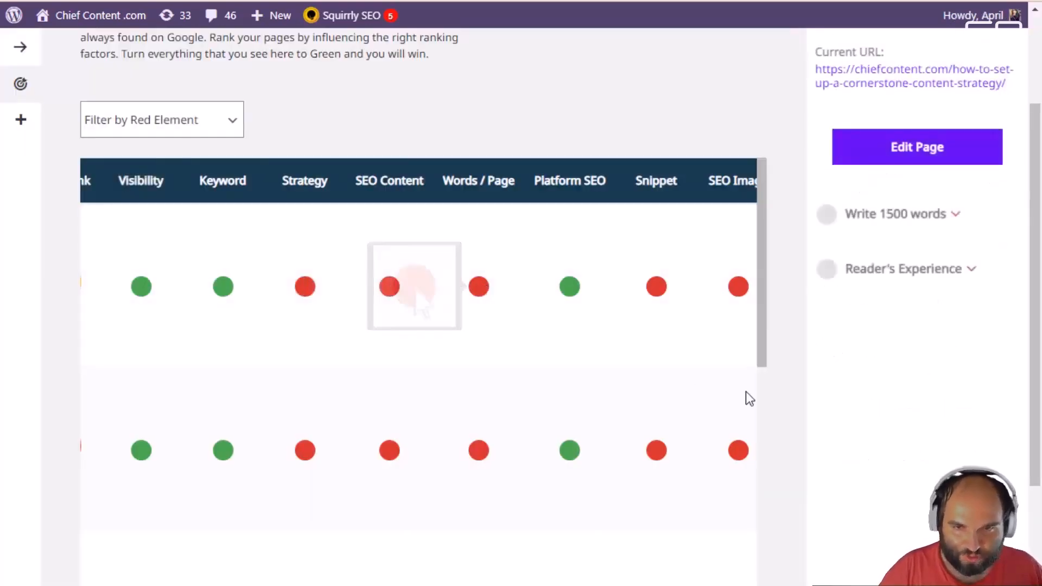
pyautogui.click(919, 217)
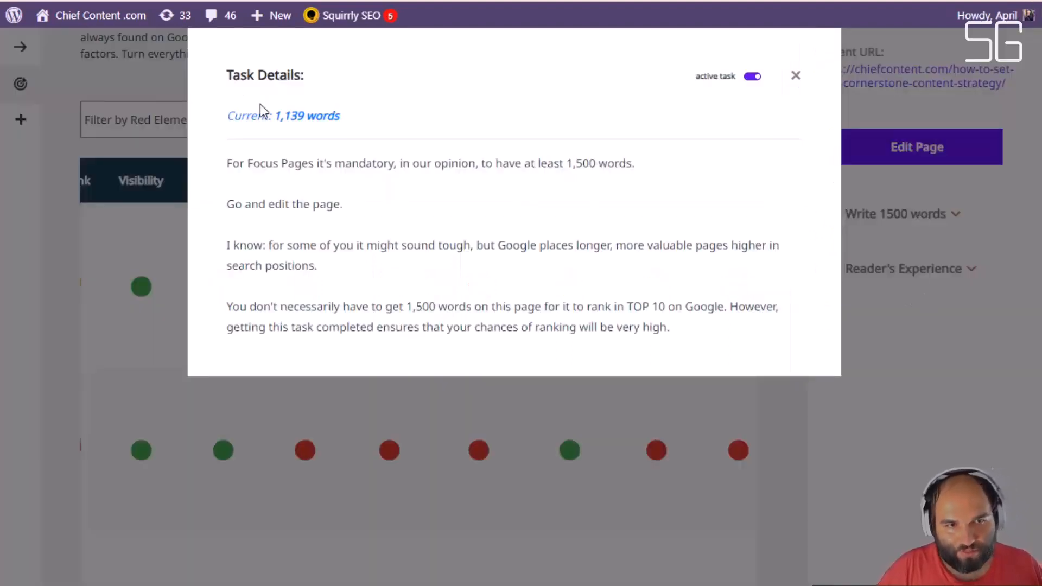
pyautogui.moveTo(234, 116); pyautogui.dragTo(434, 131)
pyautogui.click(434, 133)
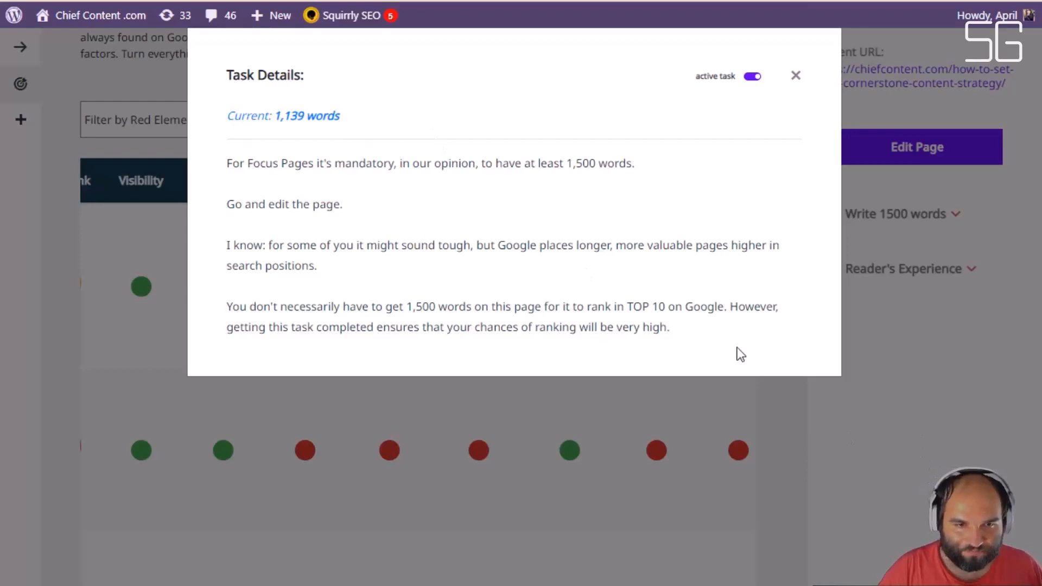
pyautogui.moveTo(289, 163); pyautogui.dragTo(754, 350)
pyautogui.click(940, 369)
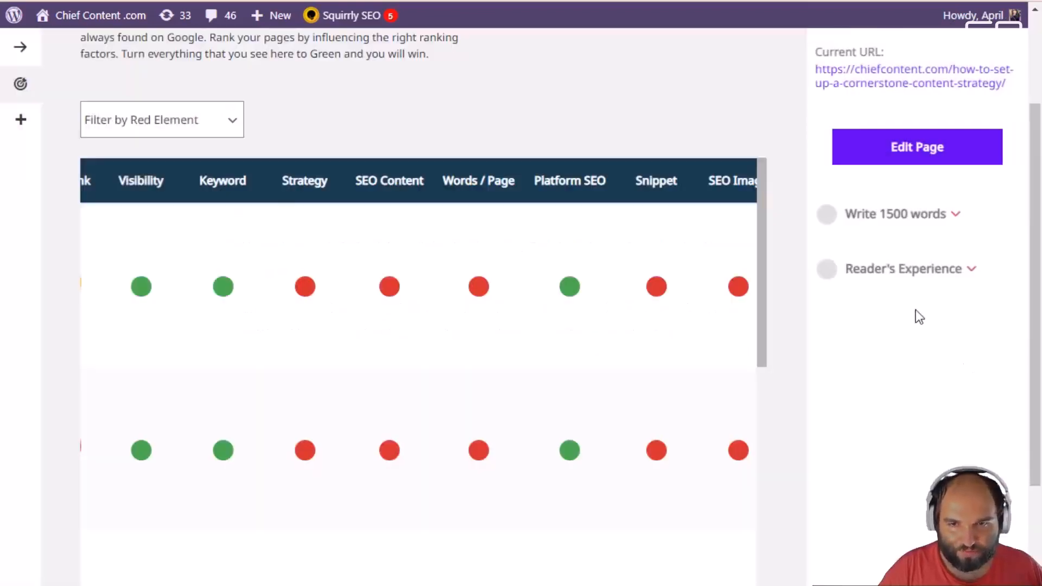
# Step: Read the Reader's Experience task details in the Words / Page factor, focusing on the Average Time On Page explanation
pyautogui.click(908, 283)
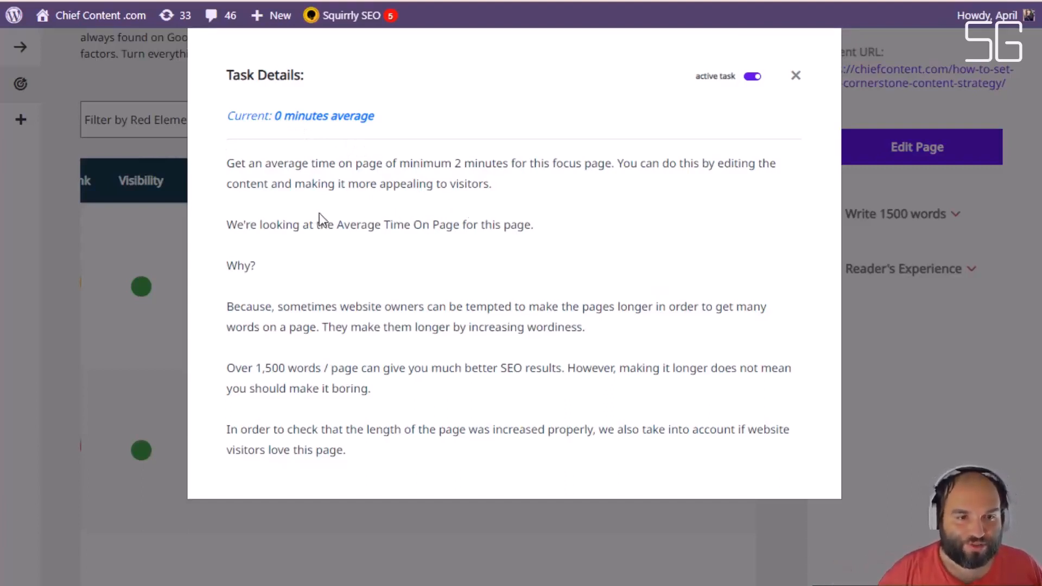
pyautogui.moveTo(261, 225); pyautogui.dragTo(615, 255)
pyautogui.click(615, 255)
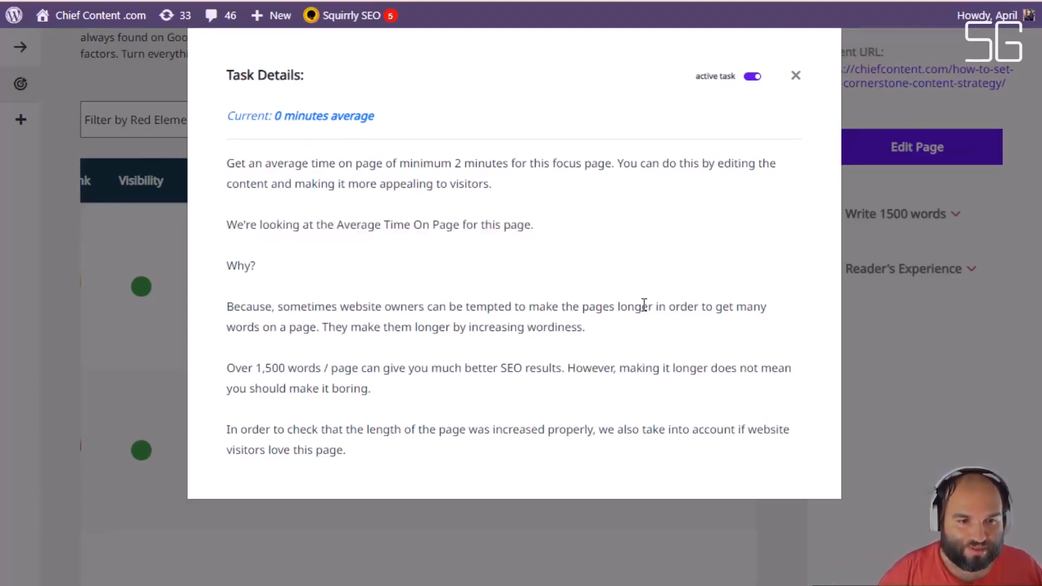
pyautogui.moveTo(308, 225); pyautogui.dragTo(548, 248)
pyautogui.click(617, 250)
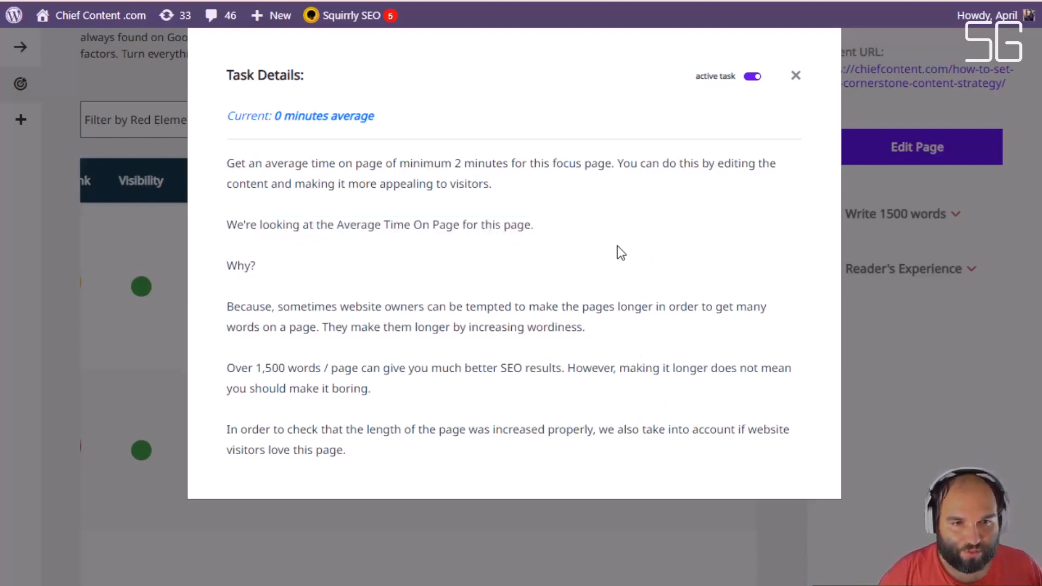
pyautogui.click(888, 360)
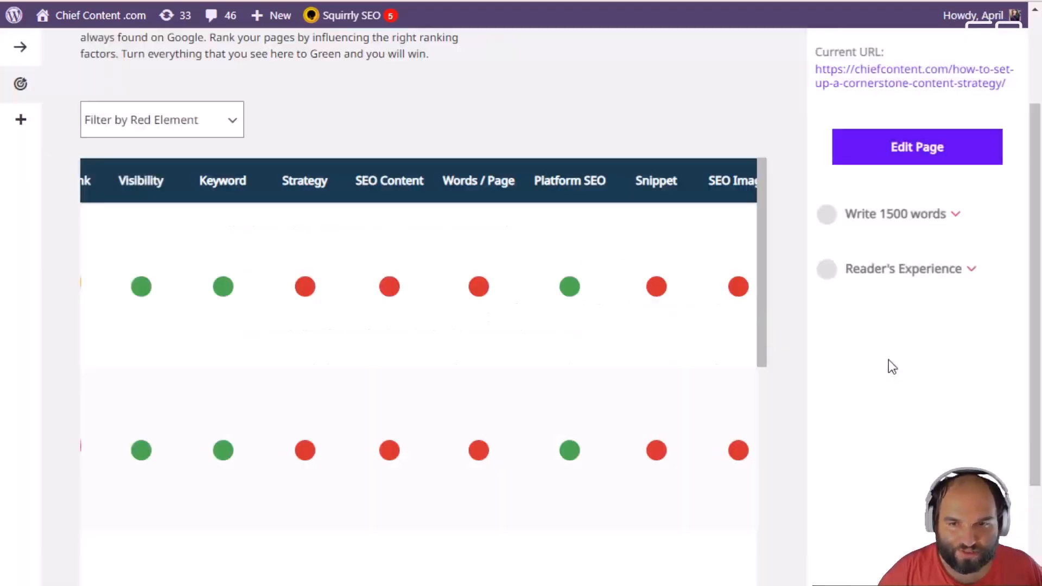
# Step: Review the Platform SEO tasks of the cornerstone content strategy page, covering sitemap enhancement, Post Type settings, SEO Automation and the Robots File
pyautogui.click(565, 289)
pyautogui.click(938, 226)
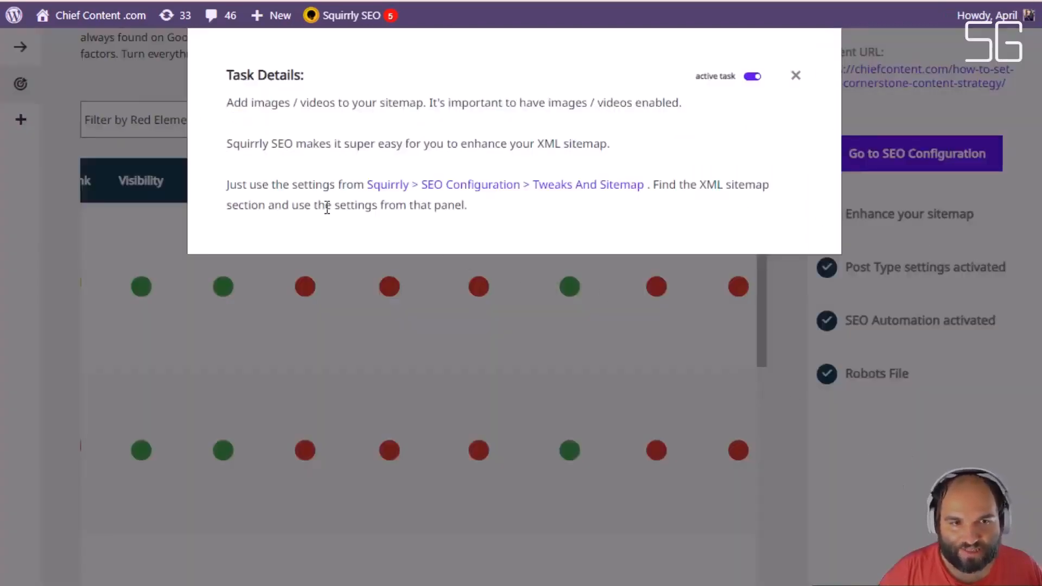
pyautogui.click(764, 272)
pyautogui.click(909, 267)
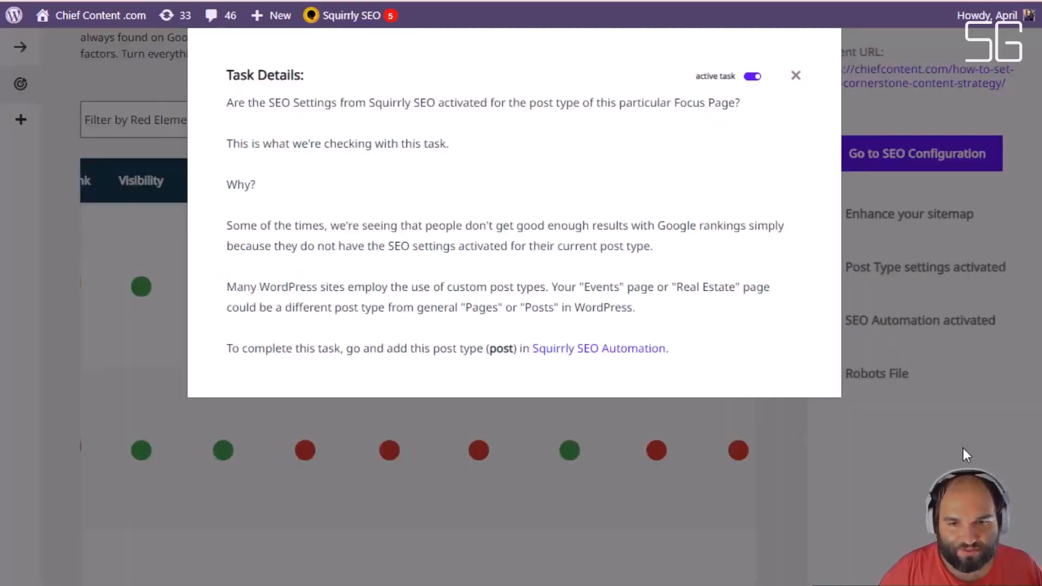
pyautogui.click(929, 470)
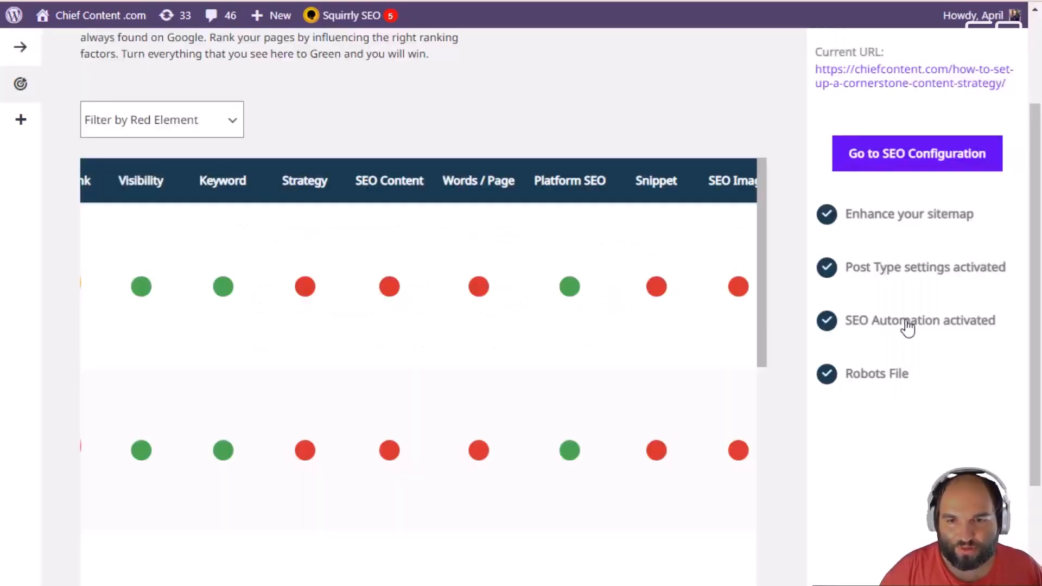
pyautogui.click(907, 324)
pyautogui.click(897, 393)
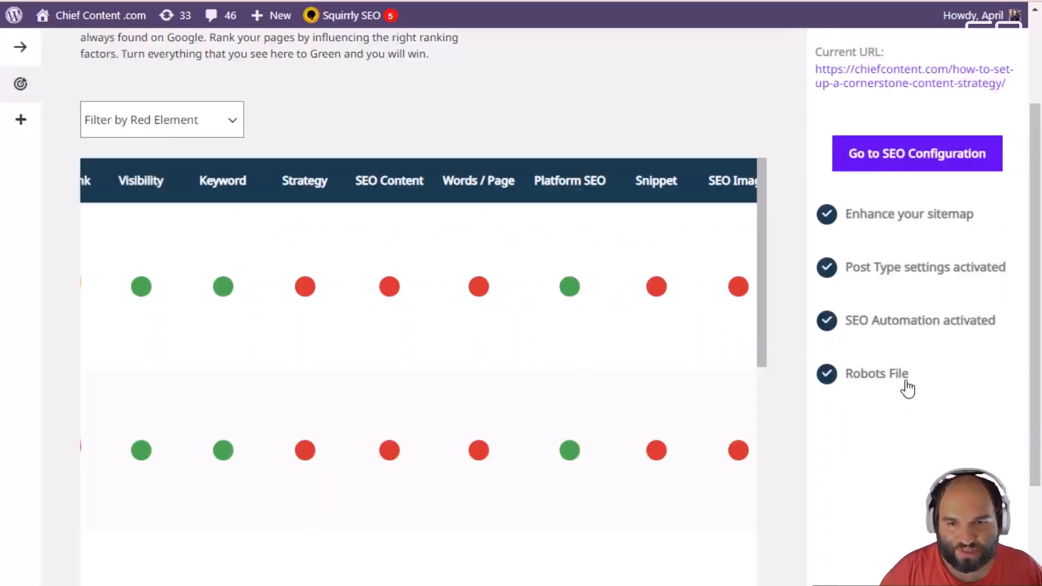
pyautogui.click(903, 380)
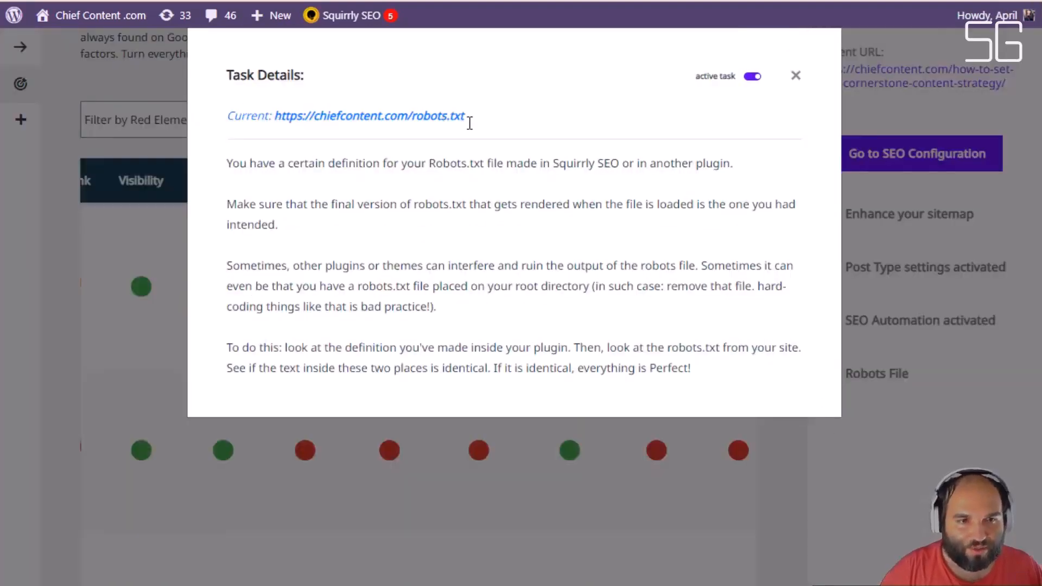
pyautogui.click(212, 435)
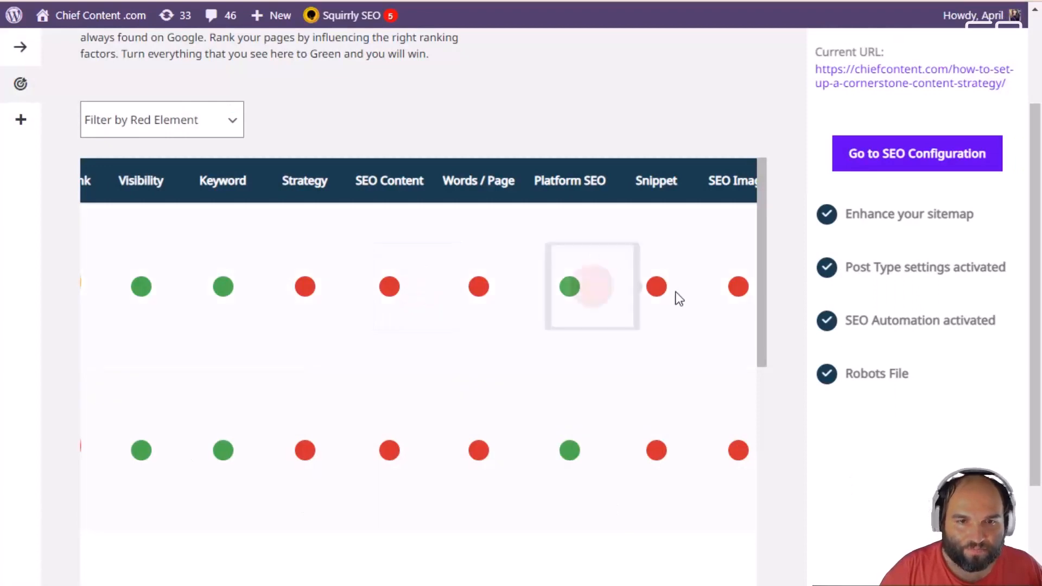
# Step: Look through the Snippet tasks of the cornerstone content strategy page and read the details about customizing the snippet
pyautogui.click(599, 299)
pyautogui.scroll(-1, 359, 532)
pyautogui.scroll(-4, 885, 573)
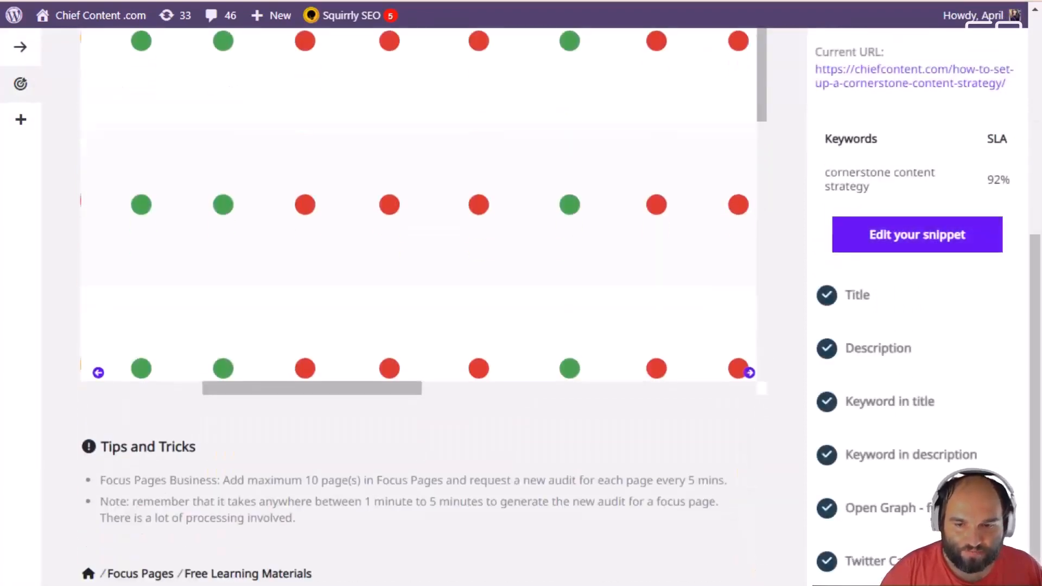
pyautogui.click(891, 570)
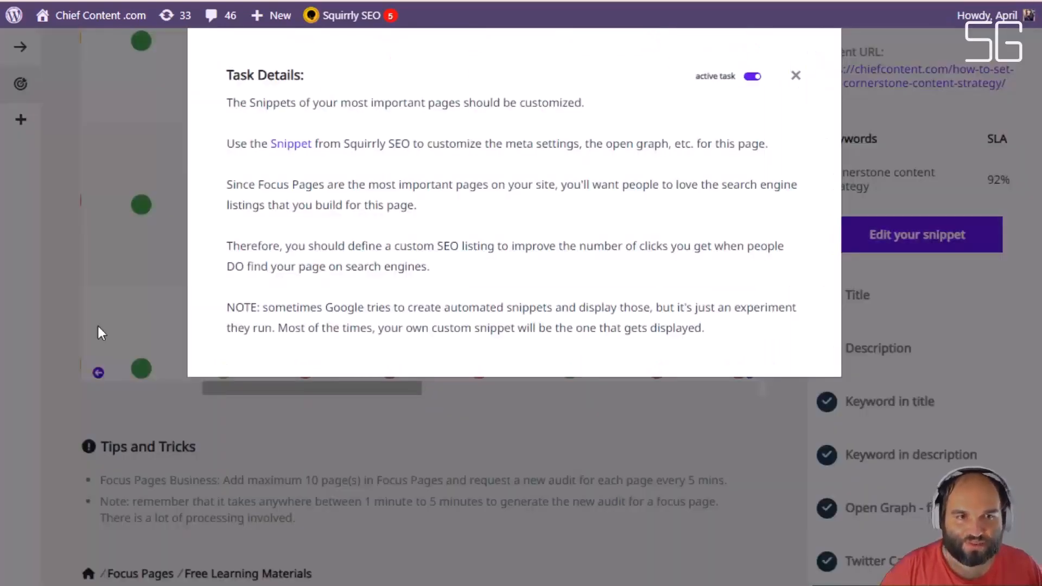
pyautogui.click(958, 535)
pyautogui.scroll(6, 603, 523)
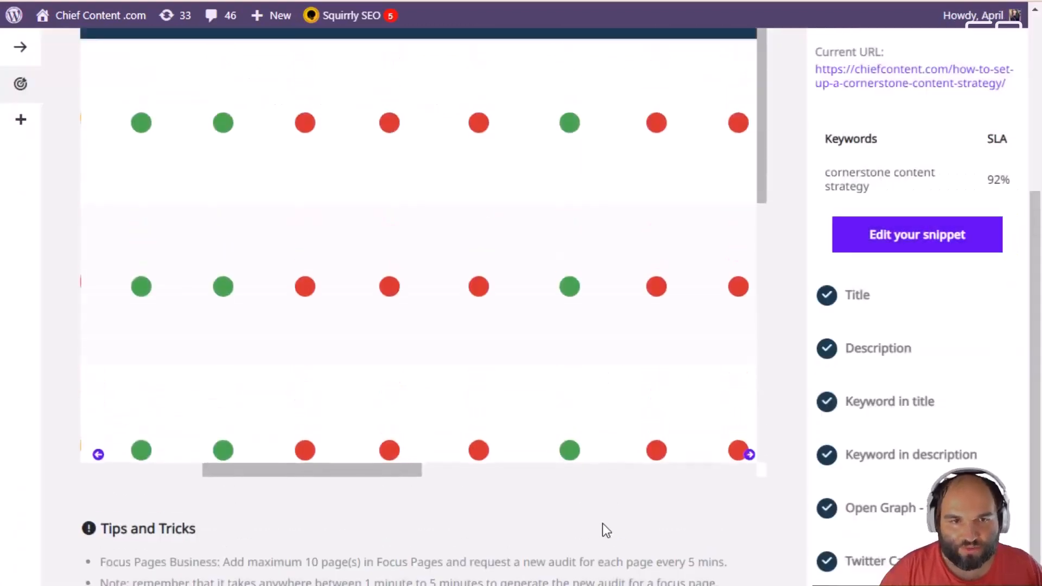
# Step: Compare the SEO Content and Platform SEO task lists with the Snippet factor, and reread the snippet customization details
pyautogui.scroll(-2, 495, 475)
pyautogui.click(390, 293)
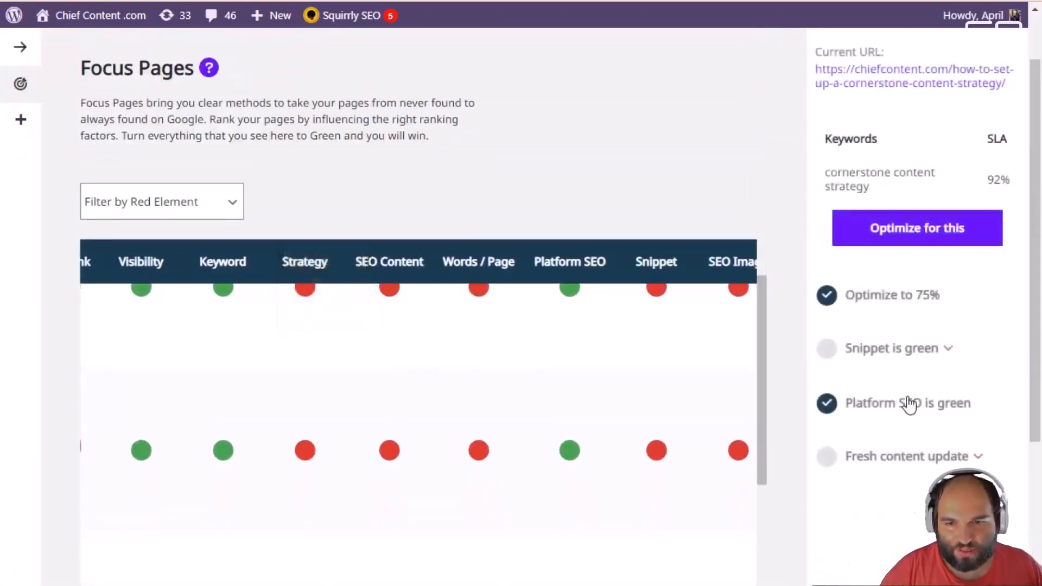
pyautogui.click(575, 293)
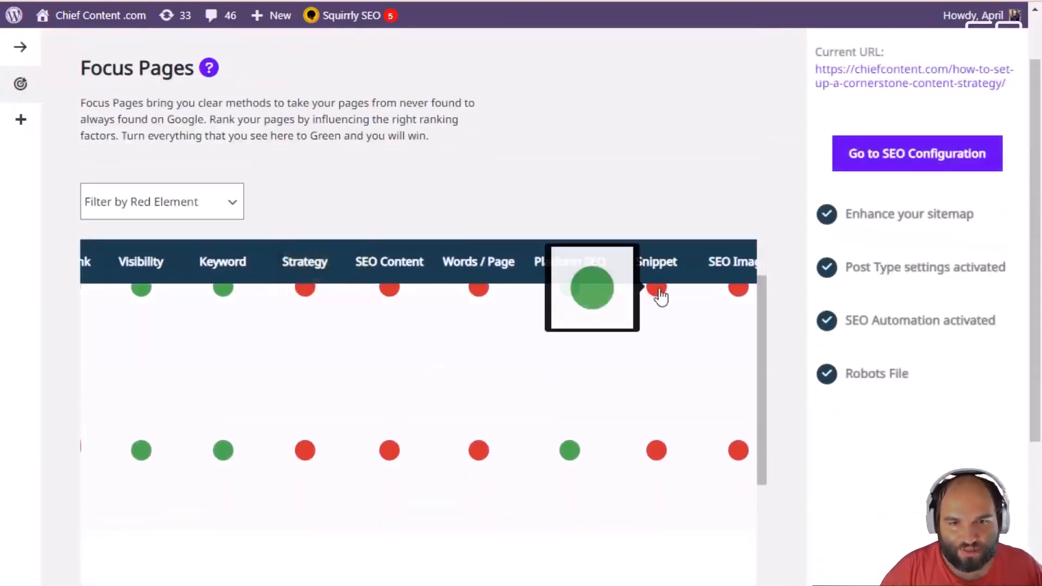
pyautogui.click(656, 290)
pyautogui.scroll(-4, 656, 293)
pyautogui.click(857, 296)
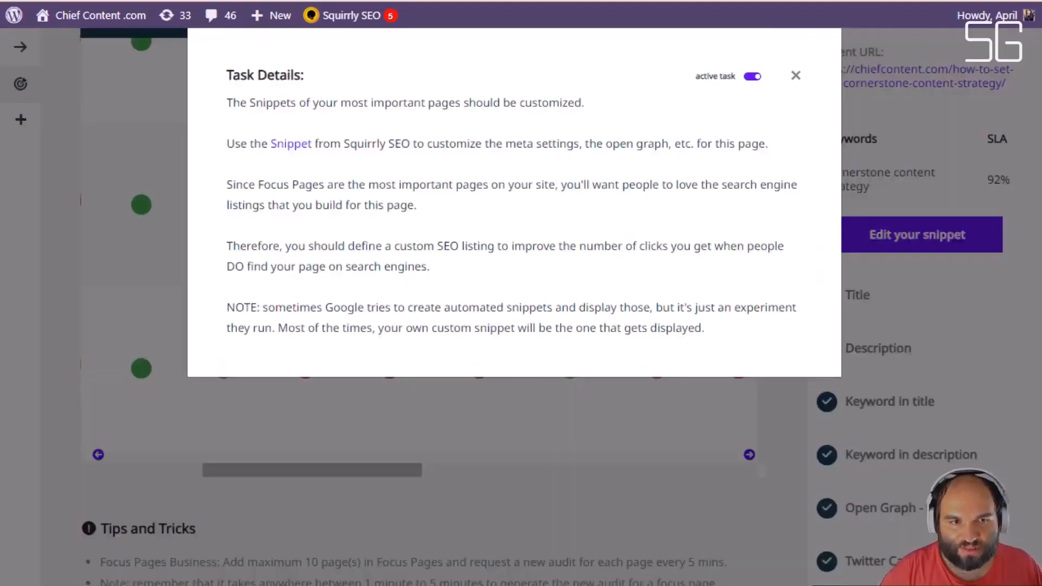
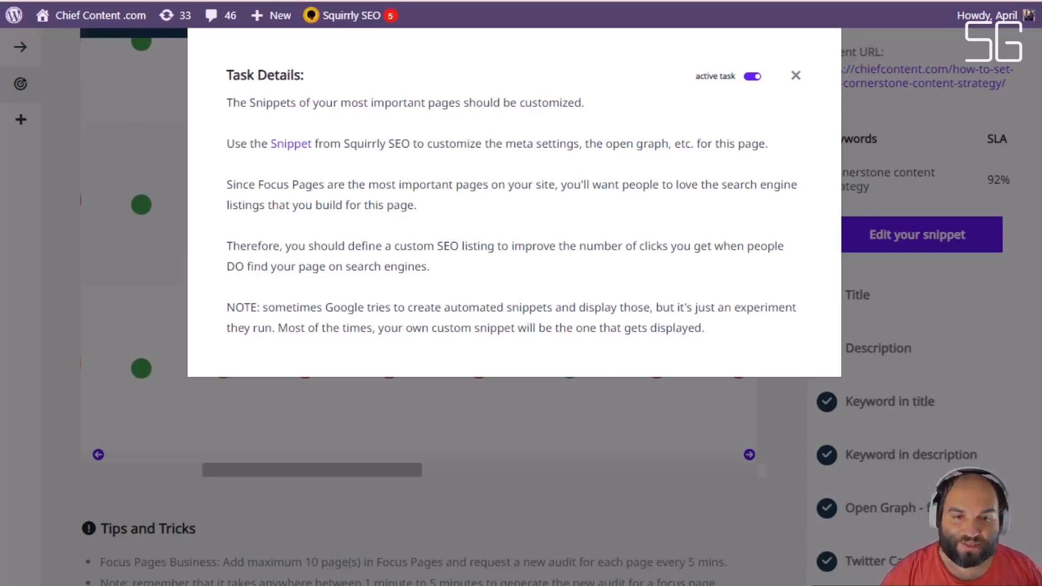
pyautogui.click(618, 412)
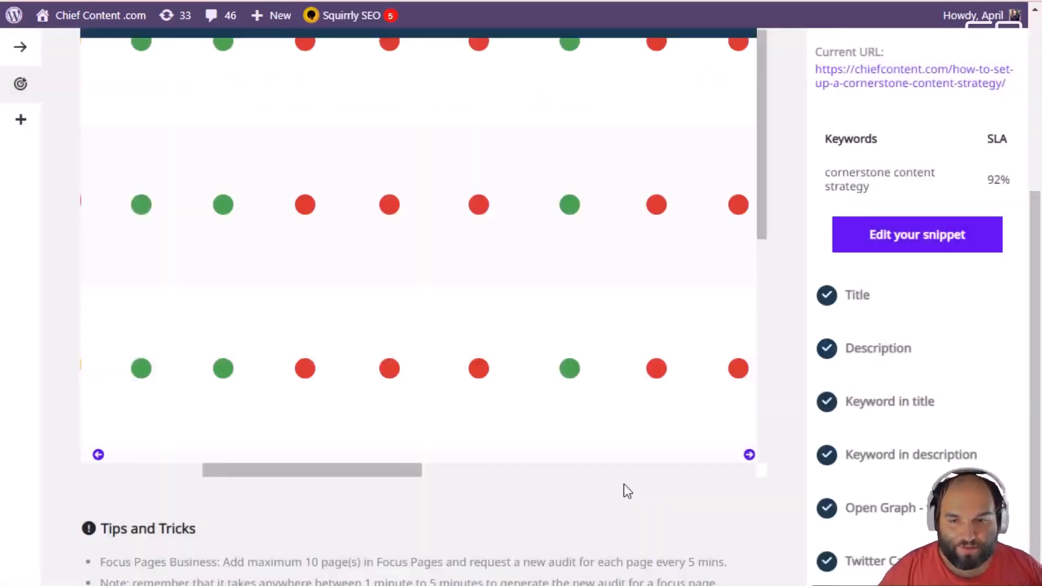
# Step: Open the Keyword in filename task details in the SEO Image factor of the cornerstone content strategy page
pyautogui.scroll(5, 854, 578)
pyautogui.scroll(-2, 833, 567)
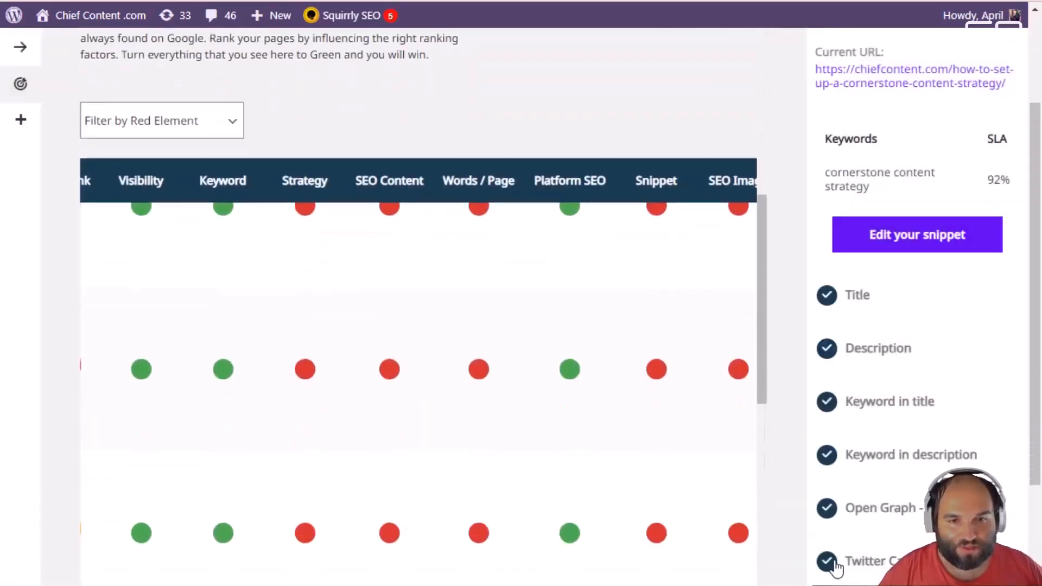
pyautogui.hscroll(5, 419, 369)
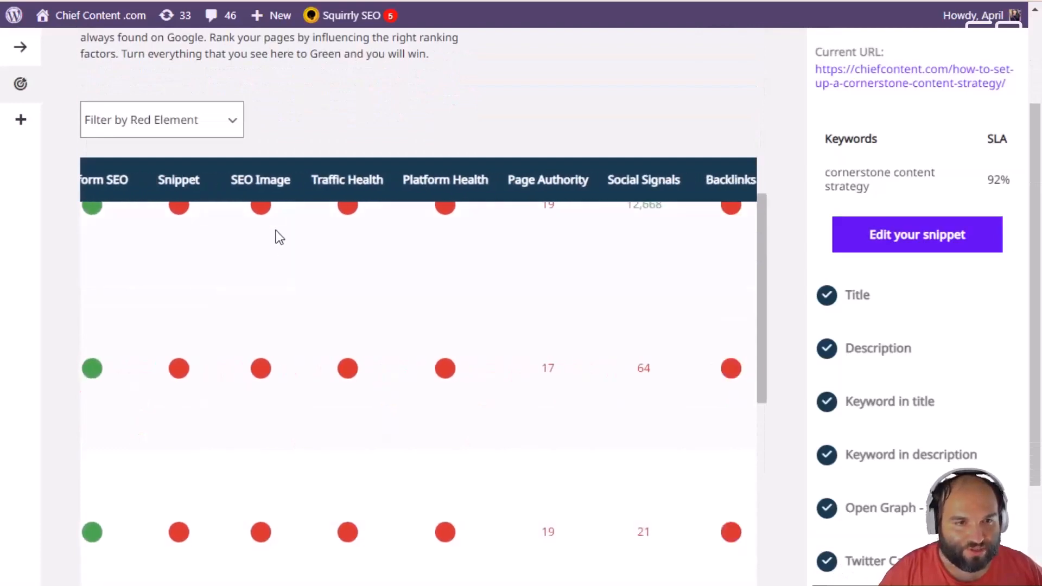
pyautogui.click(260, 210)
pyautogui.click(935, 300)
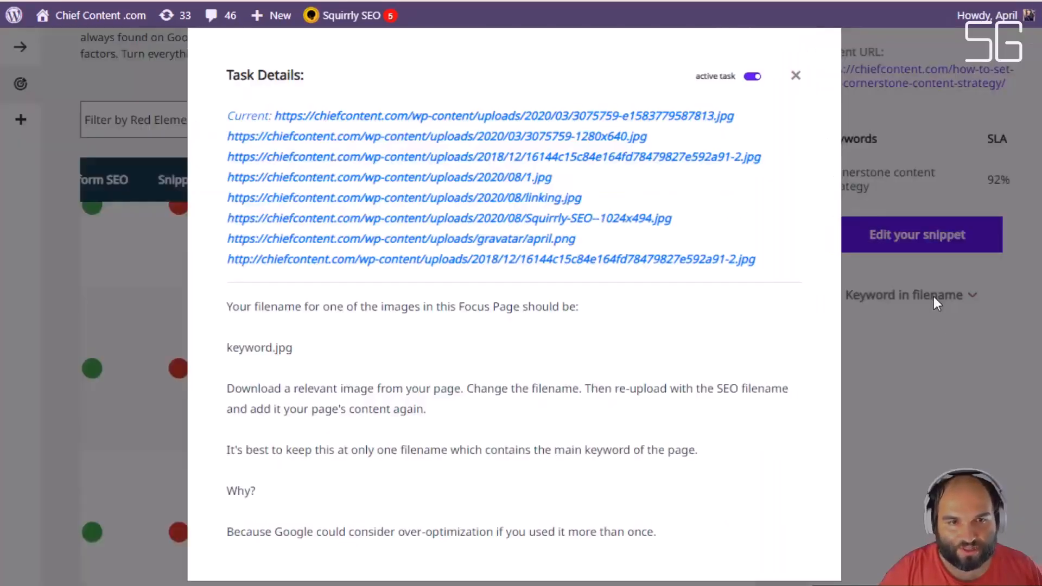
# Step: Highlight the image URL list in the Keyword in filename task details, then close the details
pyautogui.moveTo(242, 117); pyautogui.dragTo(778, 264)
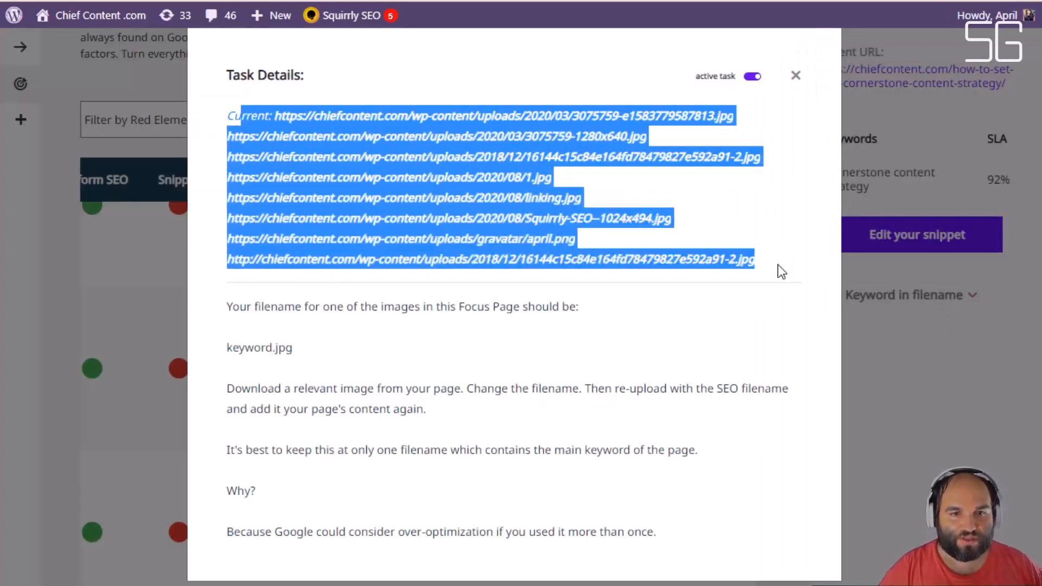
pyautogui.click(777, 264)
pyautogui.moveTo(777, 265); pyautogui.dragTo(251, 116)
pyautogui.click(529, 148)
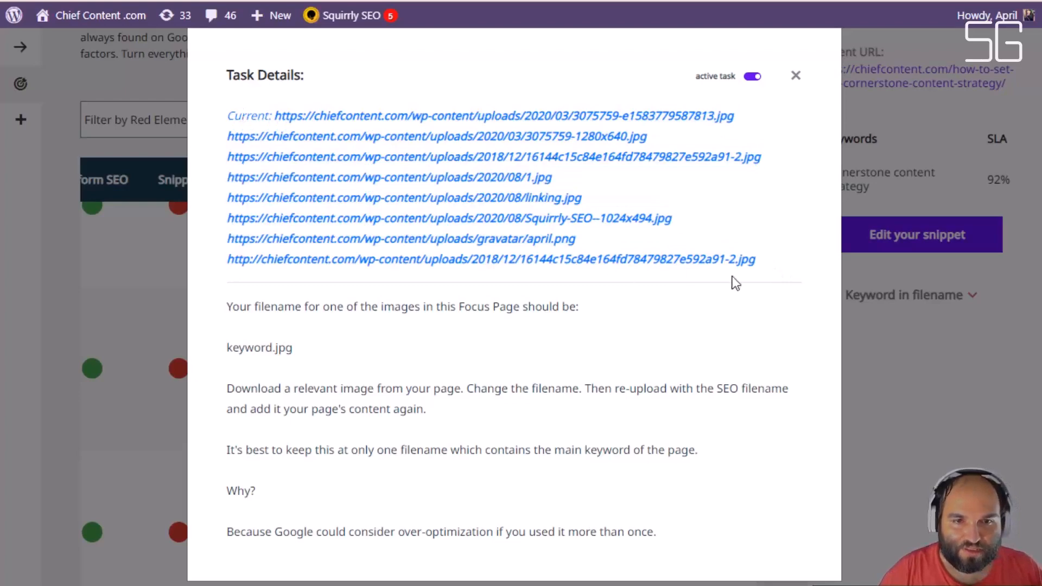
pyautogui.moveTo(786, 261); pyautogui.dragTo(319, 116)
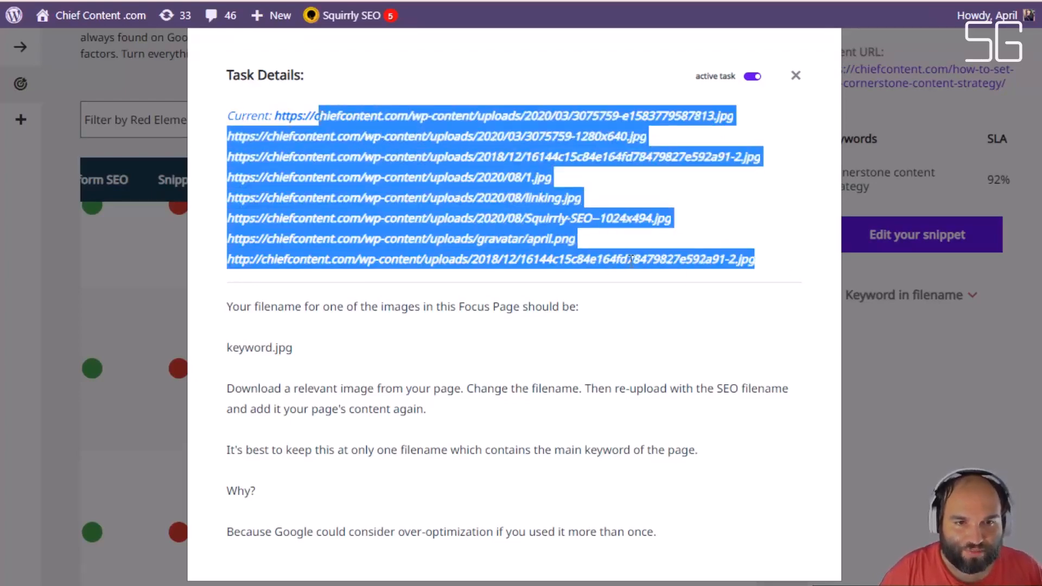
pyautogui.click(680, 357)
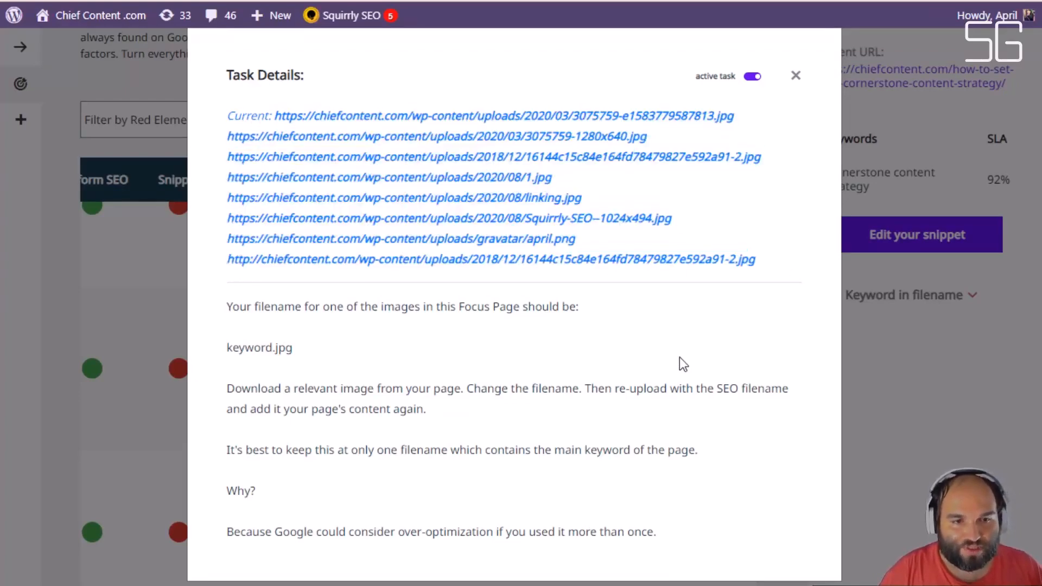
pyautogui.click(948, 444)
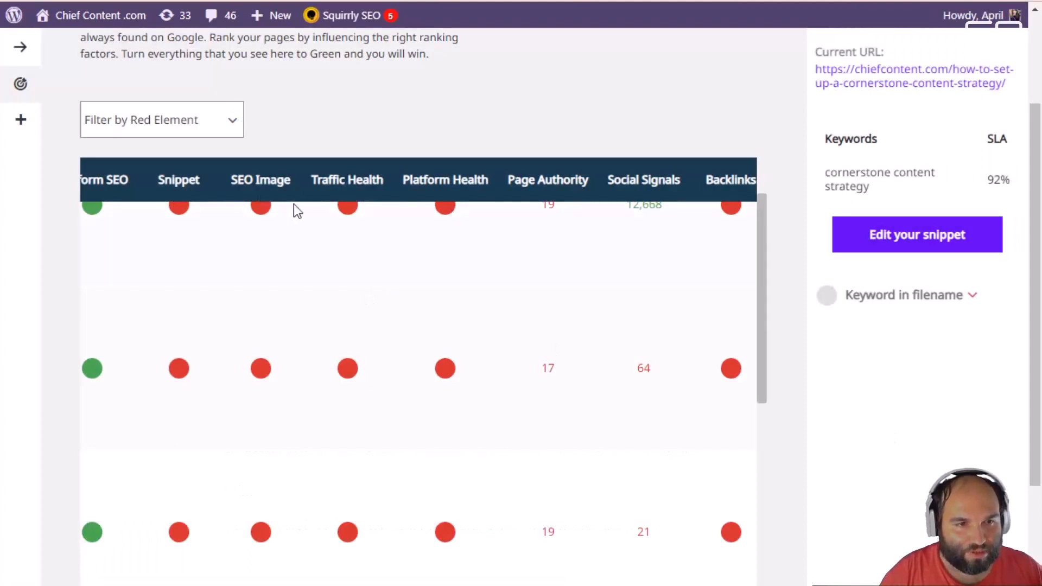
# Step: Review the Traffic Health task details of the cornerstone content strategy page, covering bounce rate, time on page, daily visitors and the Google Analytics tracking code
pyautogui.click(347, 209)
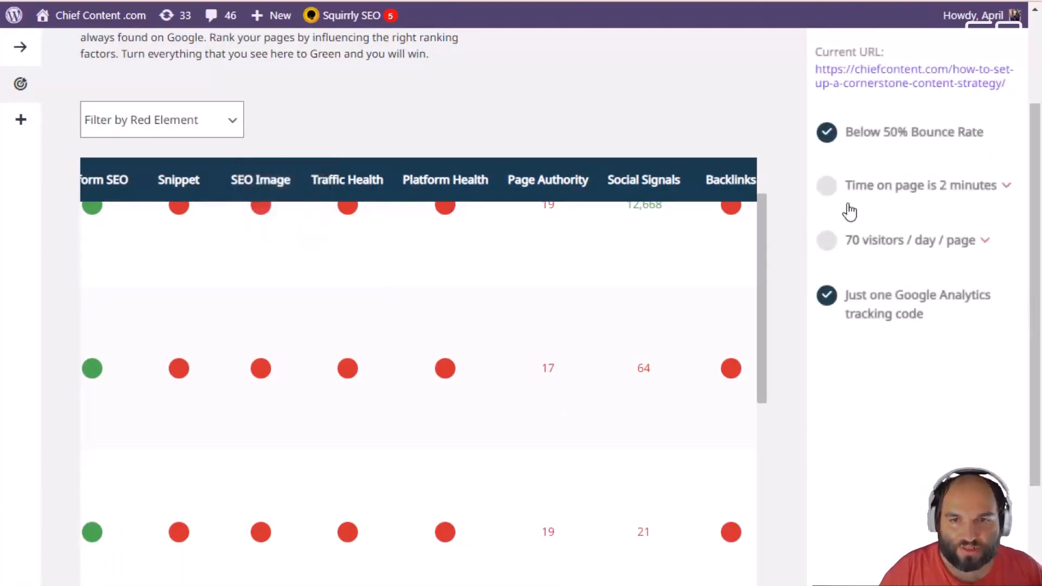
pyautogui.click(894, 135)
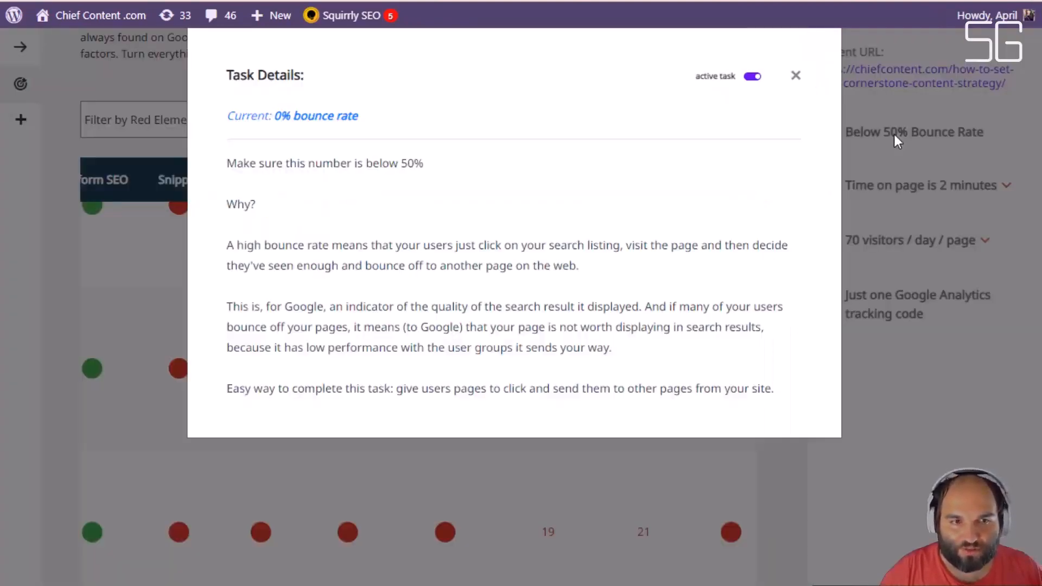
pyautogui.click(894, 136)
pyautogui.click(898, 190)
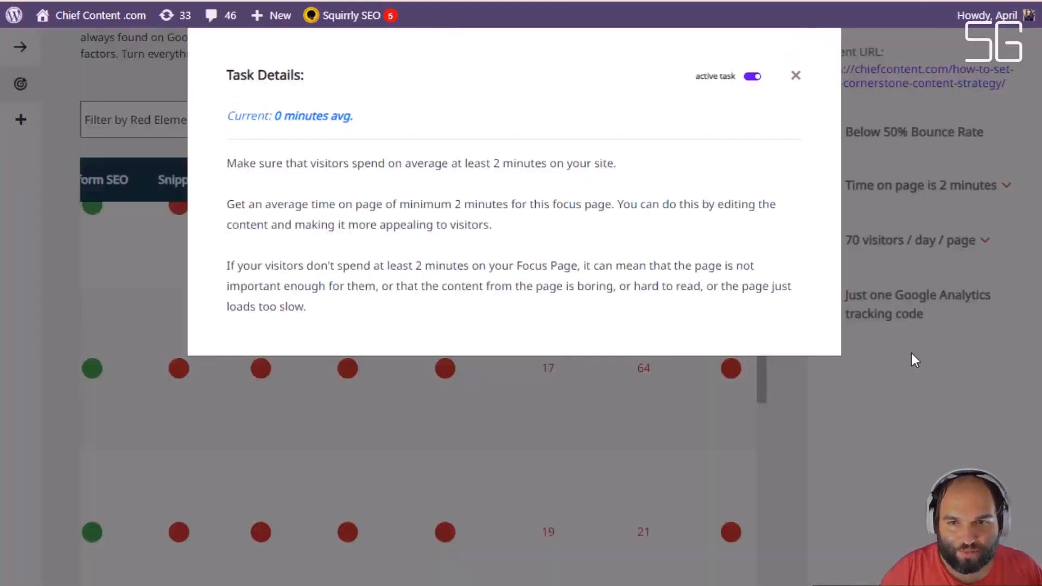
pyautogui.click(911, 353)
pyautogui.click(902, 242)
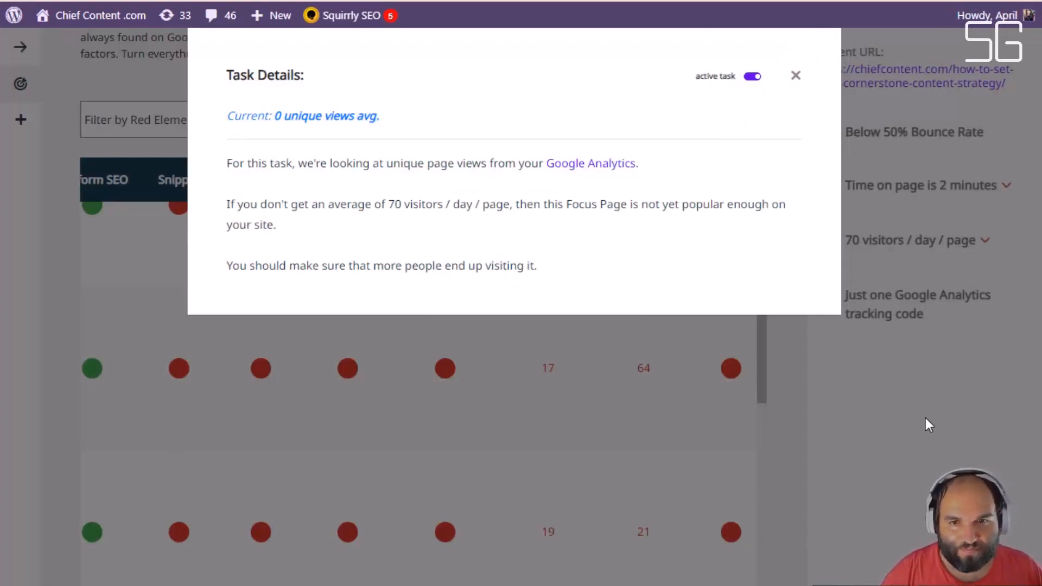
pyautogui.click(926, 333)
pyautogui.click(926, 297)
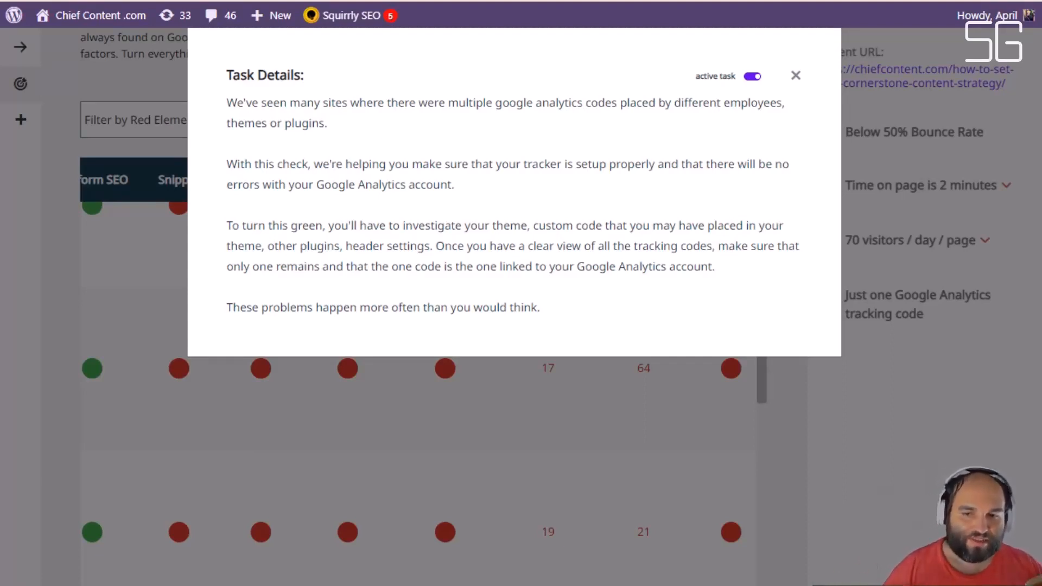
pyautogui.click(914, 359)
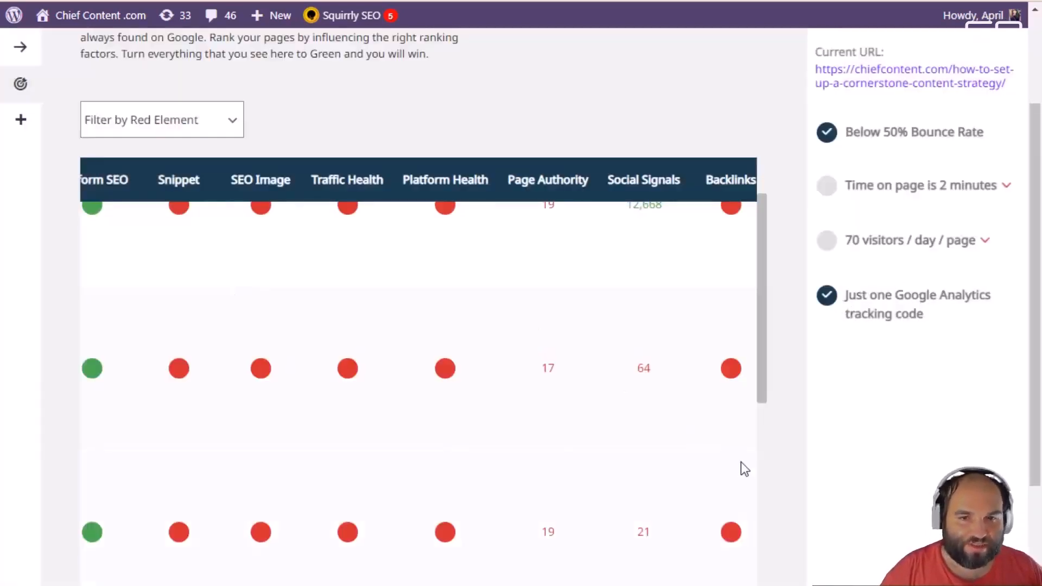
# Step: Read the Audit score is over 70% task details in the Platform Health factor of the cornerstone content strategy page
pyautogui.scroll(2, 741, 468)
pyautogui.scroll(1, 885, 488)
pyautogui.scroll(-2, 405, 283)
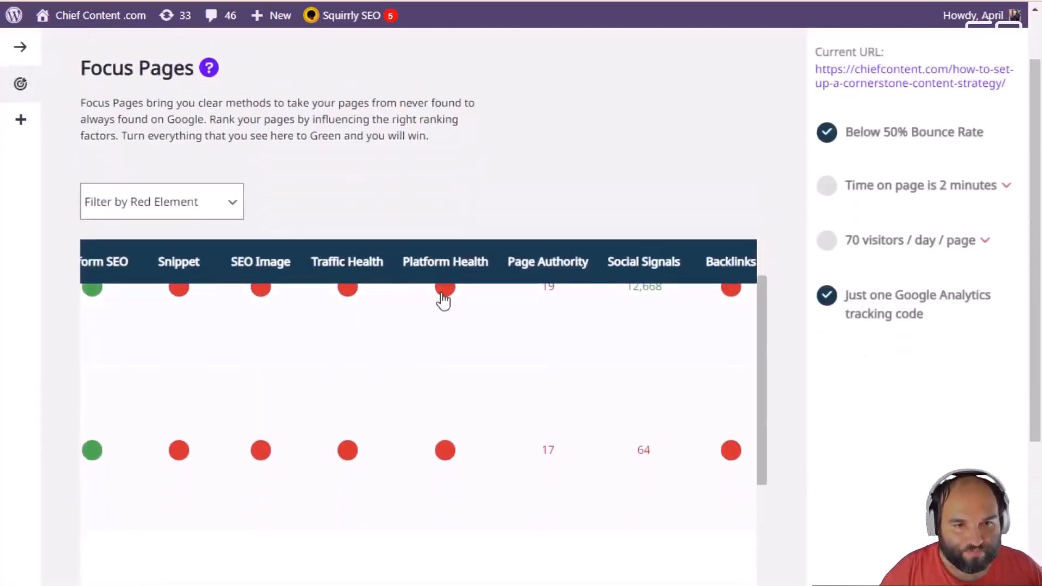
pyautogui.click(444, 290)
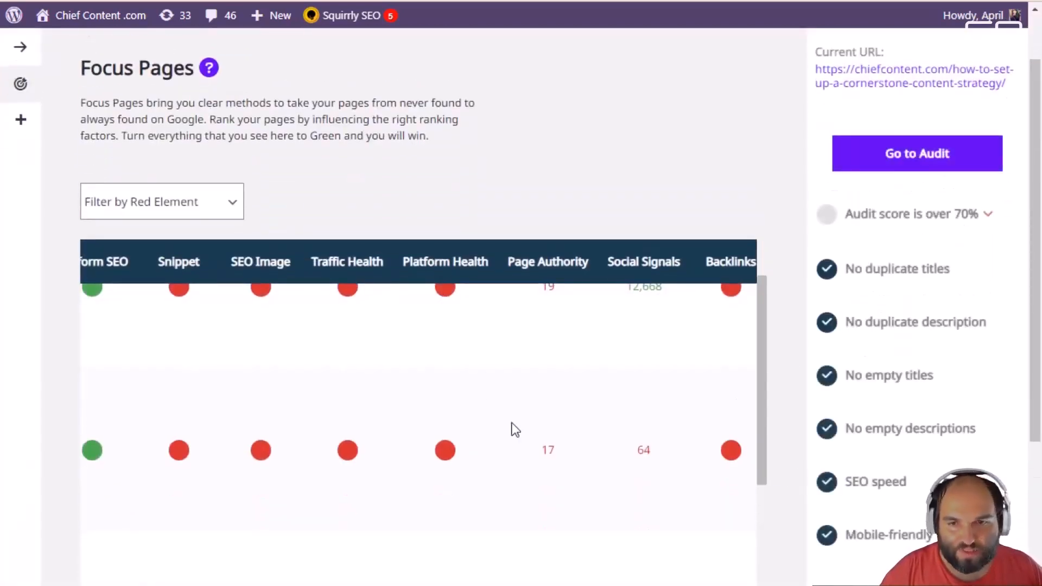
pyautogui.click(945, 224)
pyautogui.moveTo(246, 116); pyautogui.dragTo(292, 116)
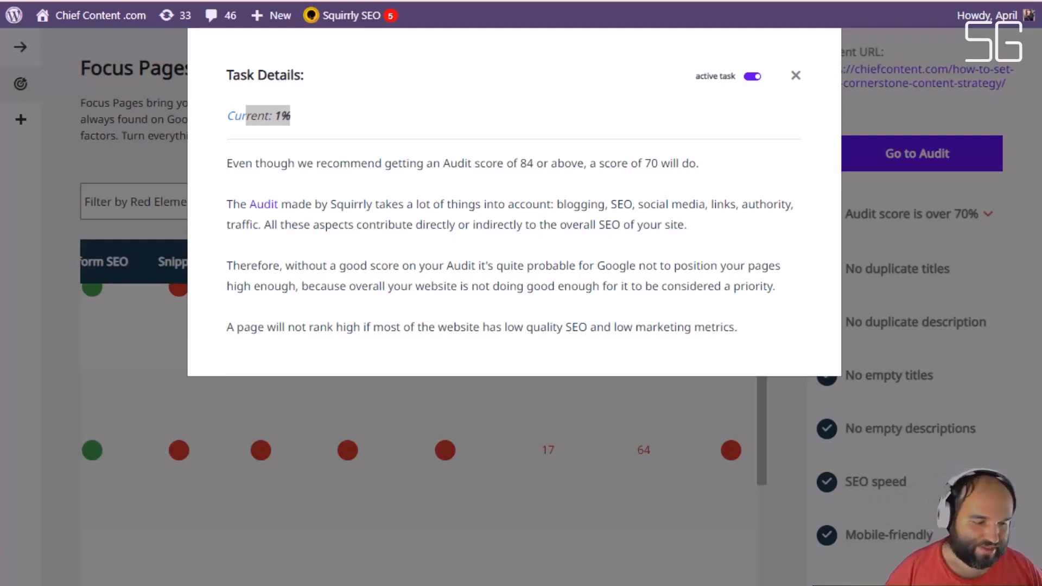
pyautogui.click(625, 402)
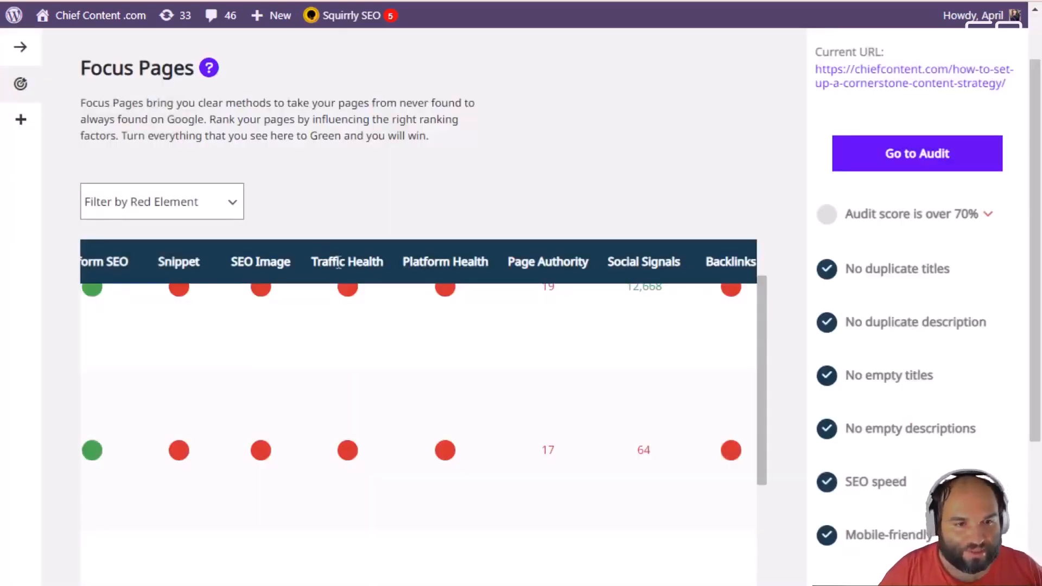
# Step: Read the Authority over 35 task details in the Page Authority factor and highlight the authority requirement
pyautogui.click(554, 298)
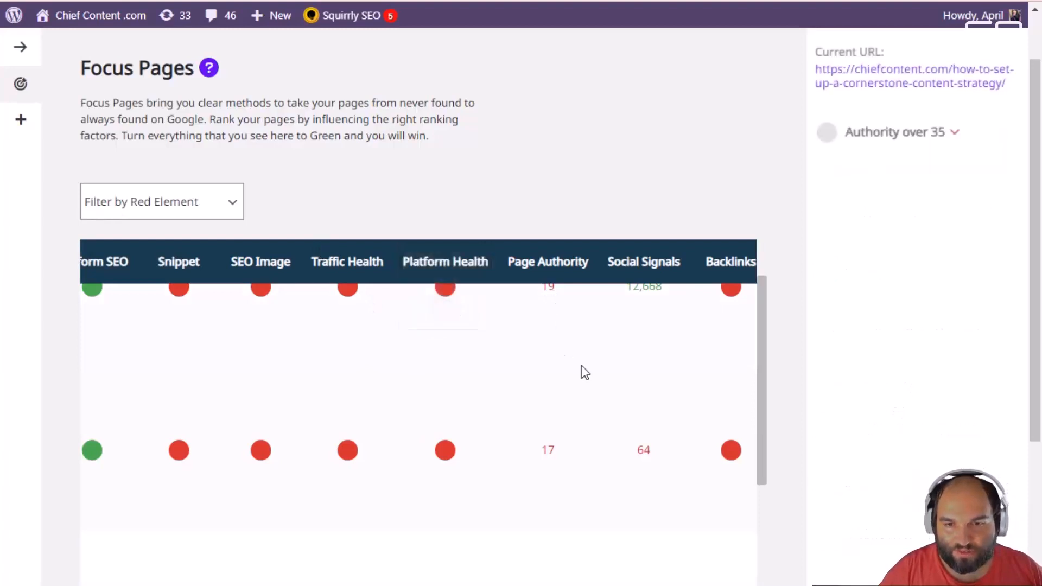
pyautogui.click(923, 136)
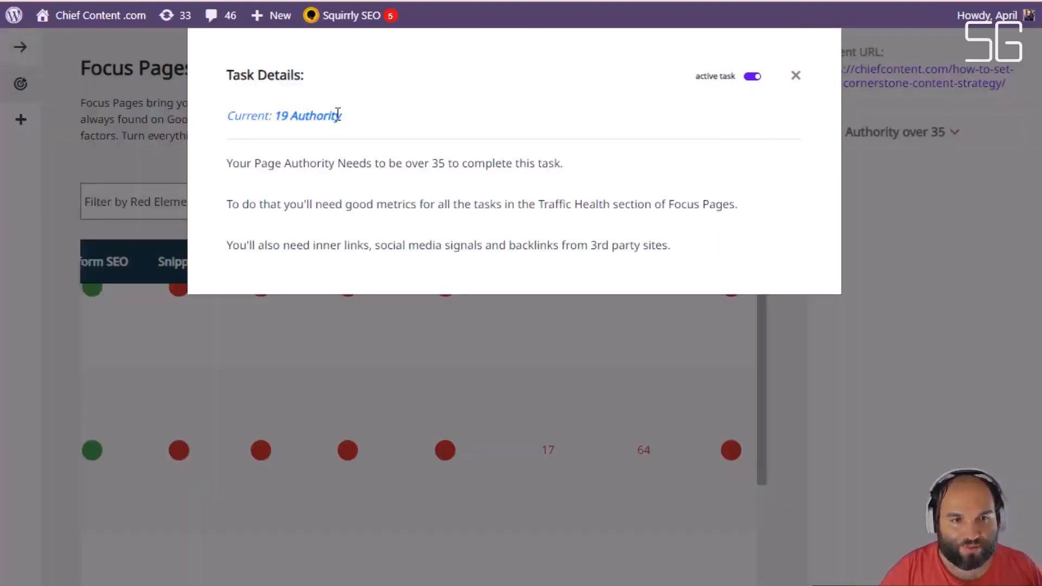
pyautogui.moveTo(249, 121); pyautogui.dragTo(598, 158)
pyautogui.click(315, 185)
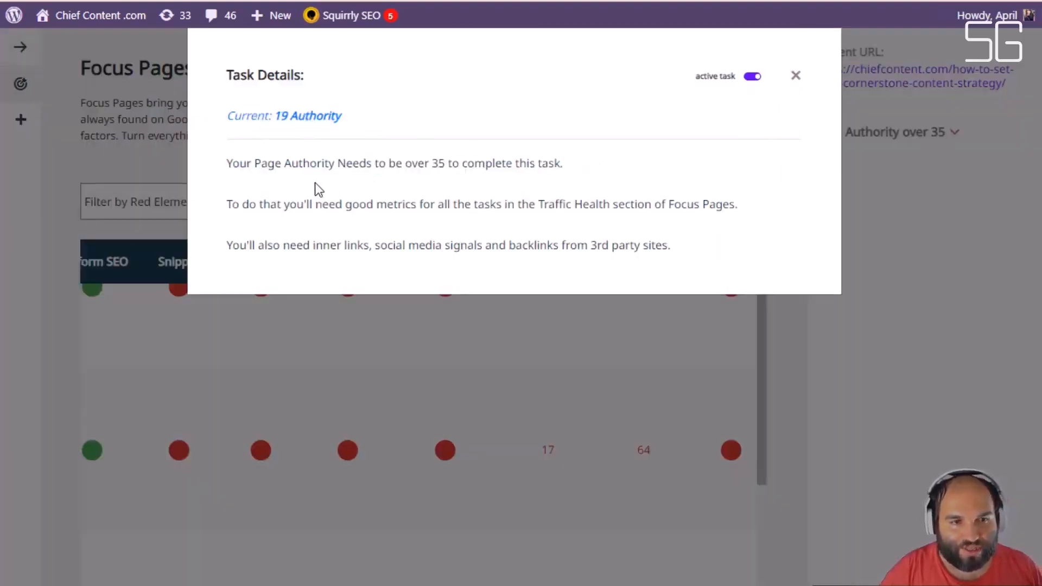
pyautogui.click(469, 333)
# Step: Recheck the Platform Health audit score details and the Page Authority task details of the cornerstone content strategy page
pyautogui.click(446, 292)
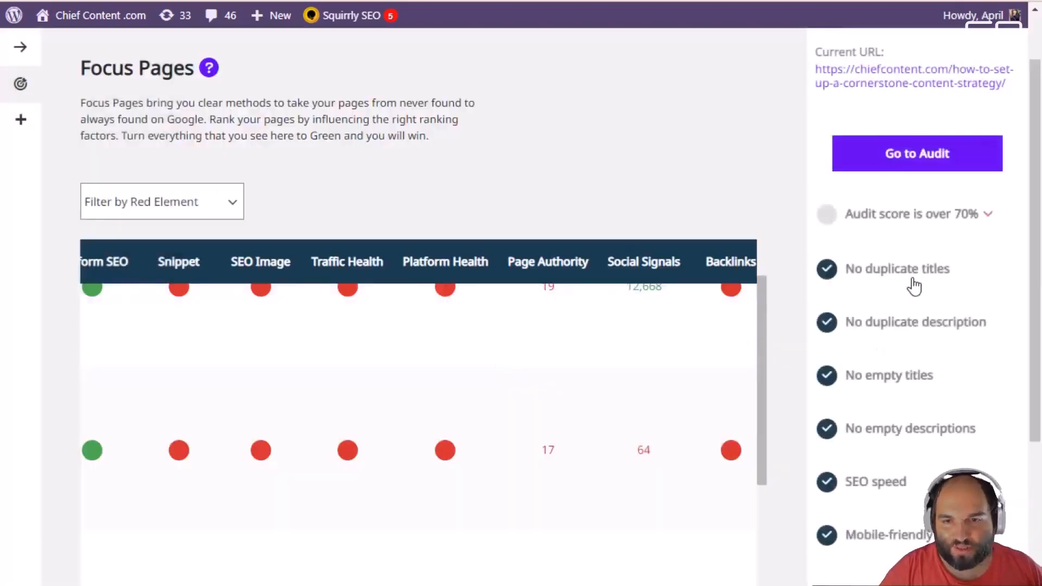
pyautogui.click(922, 219)
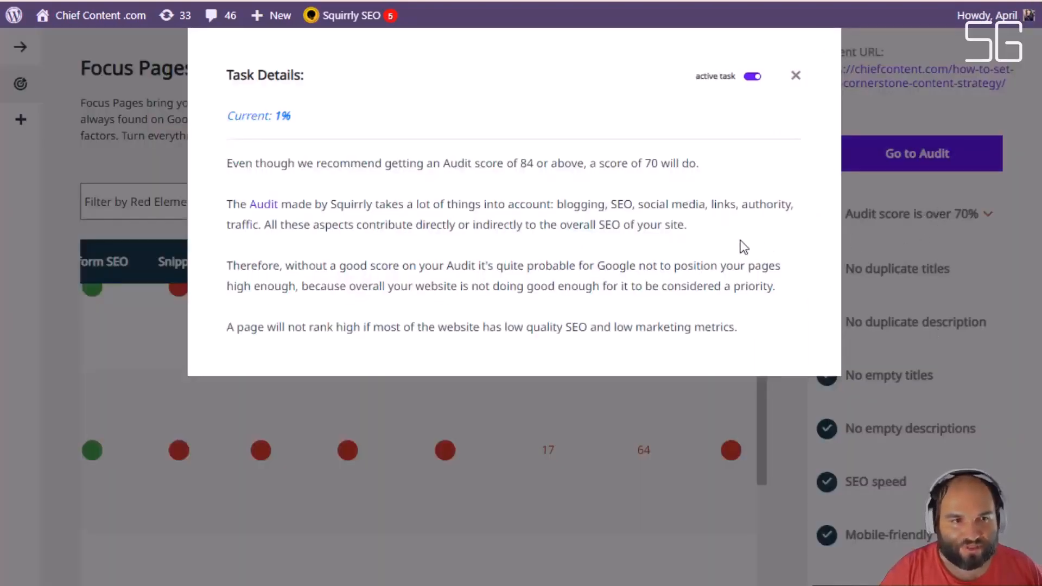
pyautogui.click(765, 429)
pyautogui.click(545, 290)
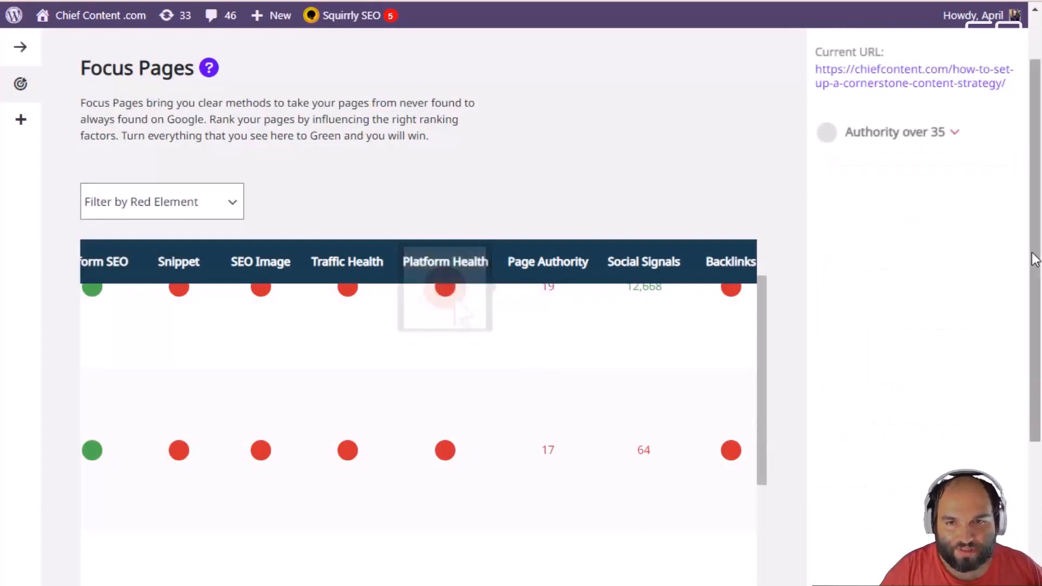
pyautogui.click(939, 142)
pyautogui.click(891, 394)
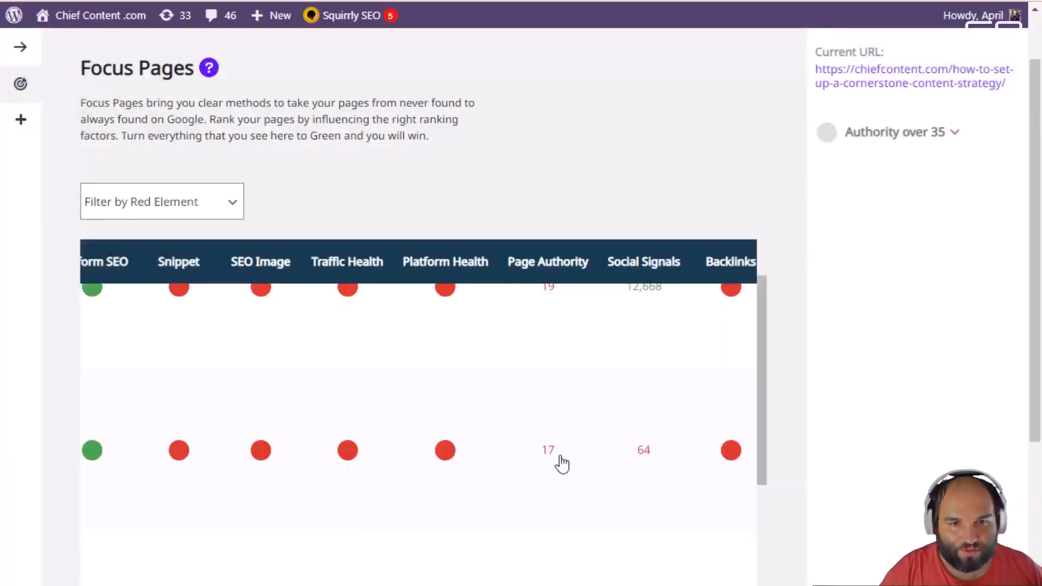
# Step: Open the 100 Shares task details in the Social Signals factor and highlight the explanation of trackable shares
pyautogui.scroll(1, 559, 510)
pyautogui.scroll(2, 561, 536)
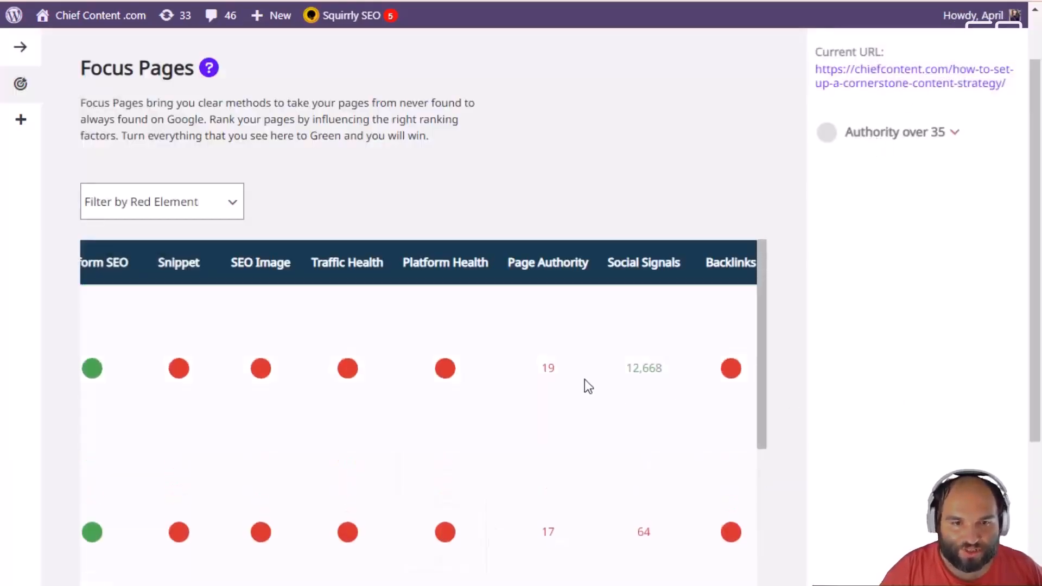
pyautogui.click(656, 373)
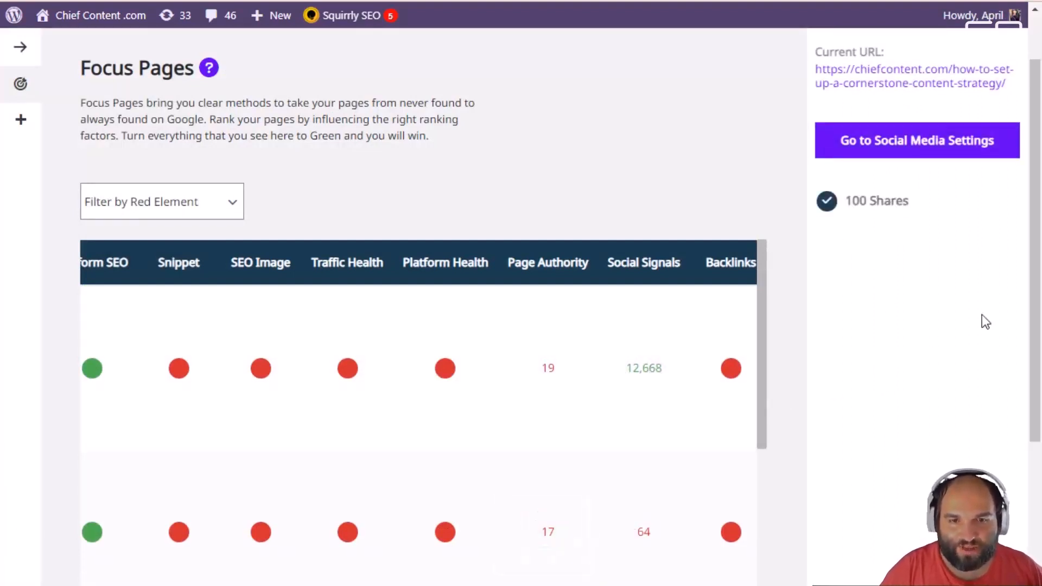
pyautogui.click(898, 213)
pyautogui.moveTo(303, 121); pyautogui.dragTo(683, 279)
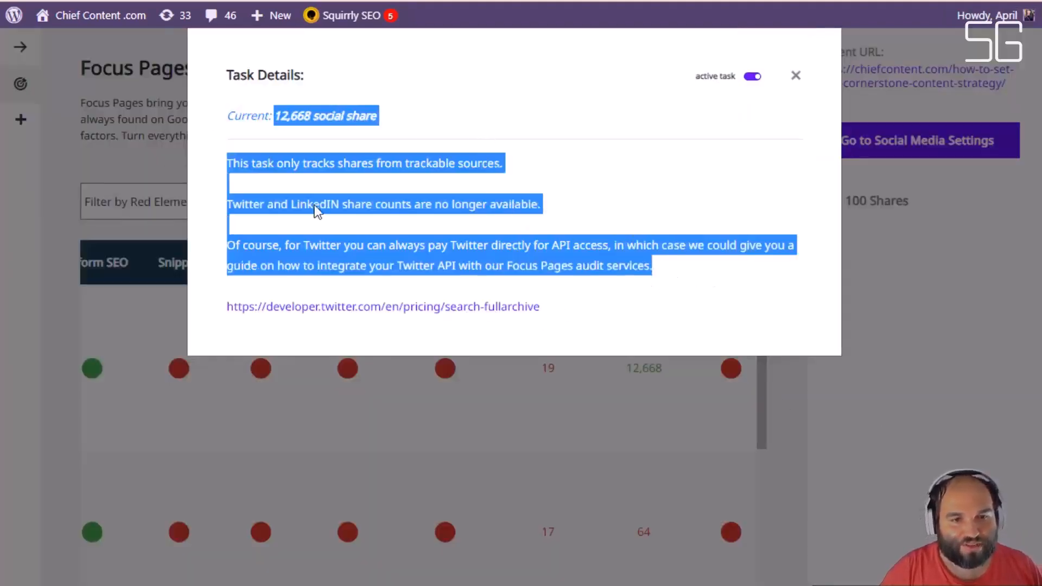
# Step: Review the Backlinks tasks of the cornerstone content strategy page, opening the MOZ BackLinks and Referring Domains details
pyautogui.click(733, 368)
pyautogui.moveTo(336, 584); pyautogui.dragTo(489, 584)
pyautogui.click(914, 133)
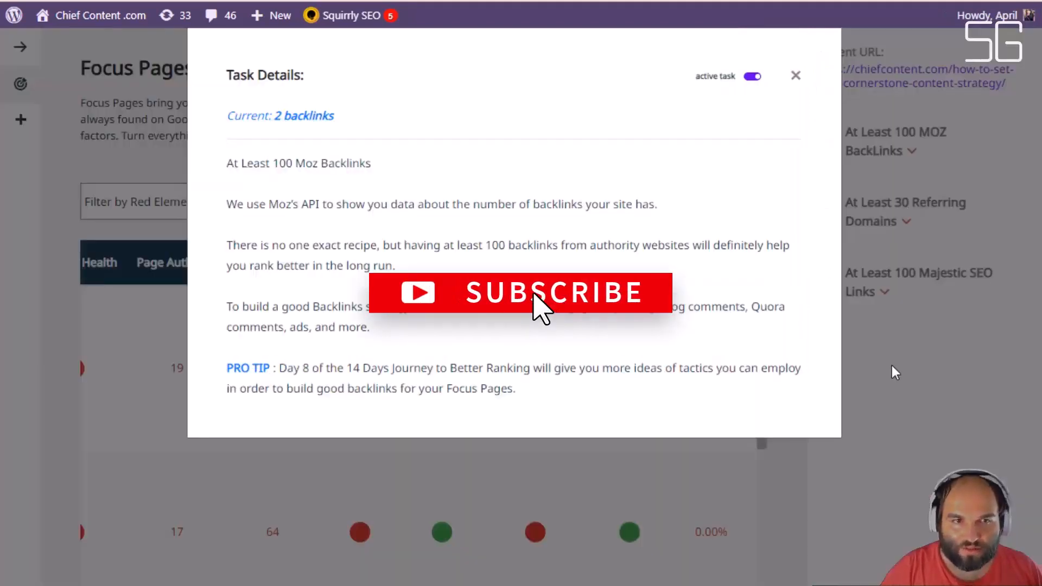
pyautogui.click(891, 367)
pyautogui.click(915, 224)
pyautogui.click(934, 319)
pyautogui.click(913, 253)
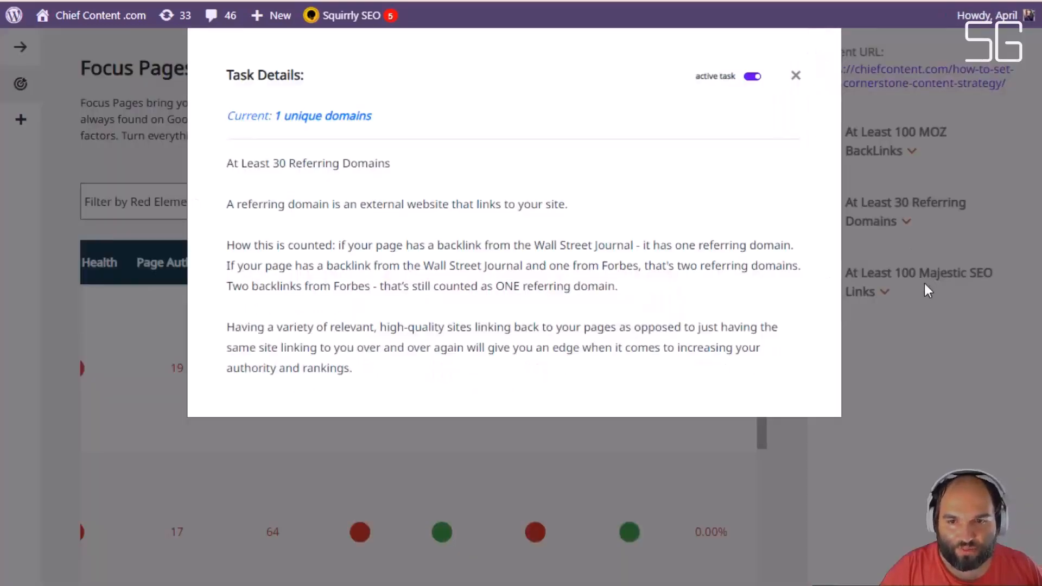
pyautogui.click(924, 284)
# Step: Open the Get 5 inner links task details of the international-womens-day-diy page and highlight the required and recommended link numbers
pyautogui.scroll(-2, 720, 429)
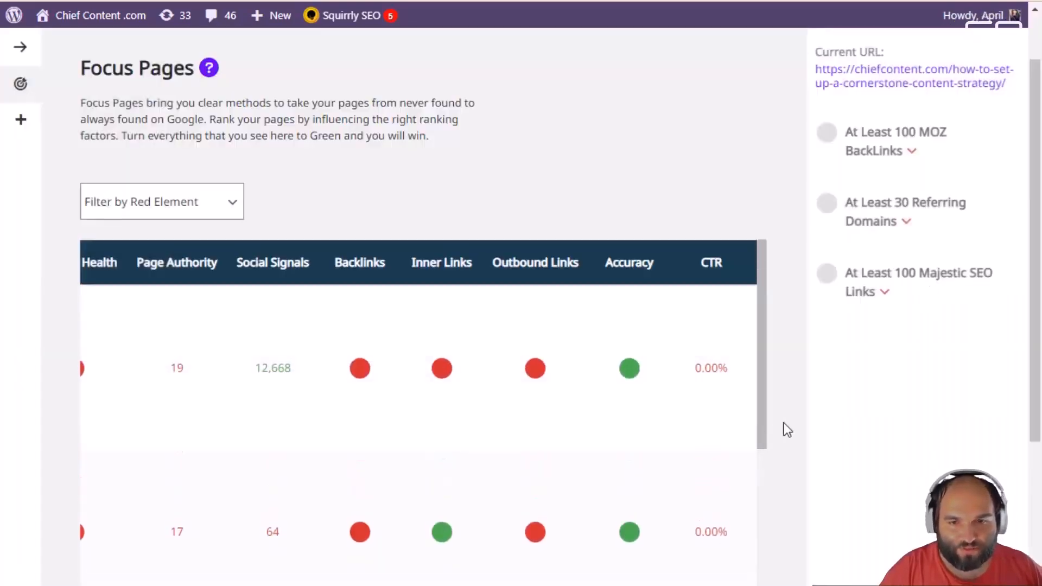
pyautogui.scroll(-3, 784, 422)
pyautogui.scroll(1, 784, 421)
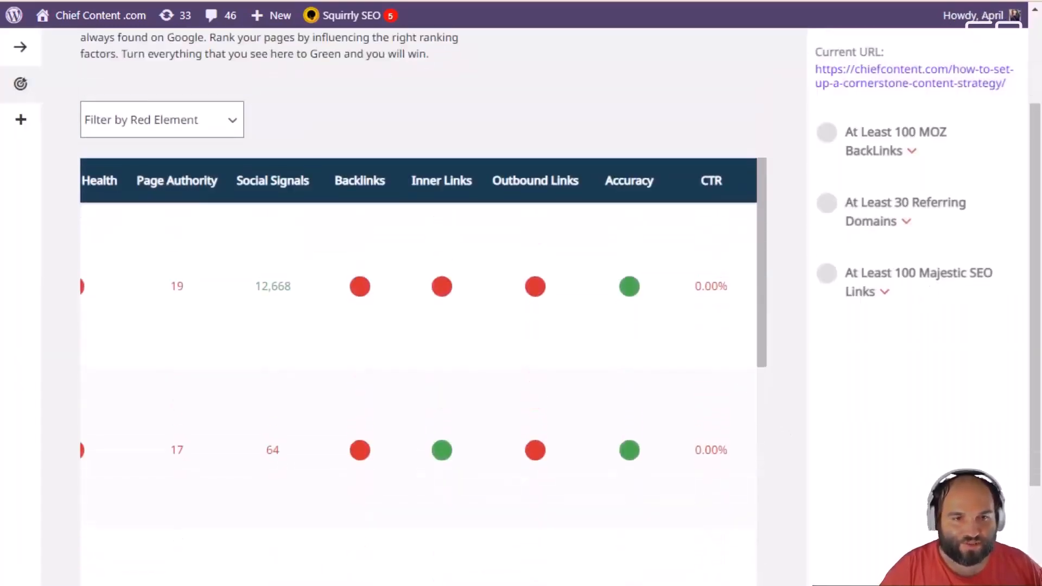
pyautogui.scroll(-2, 784, 423)
pyautogui.scroll(-2, 784, 422)
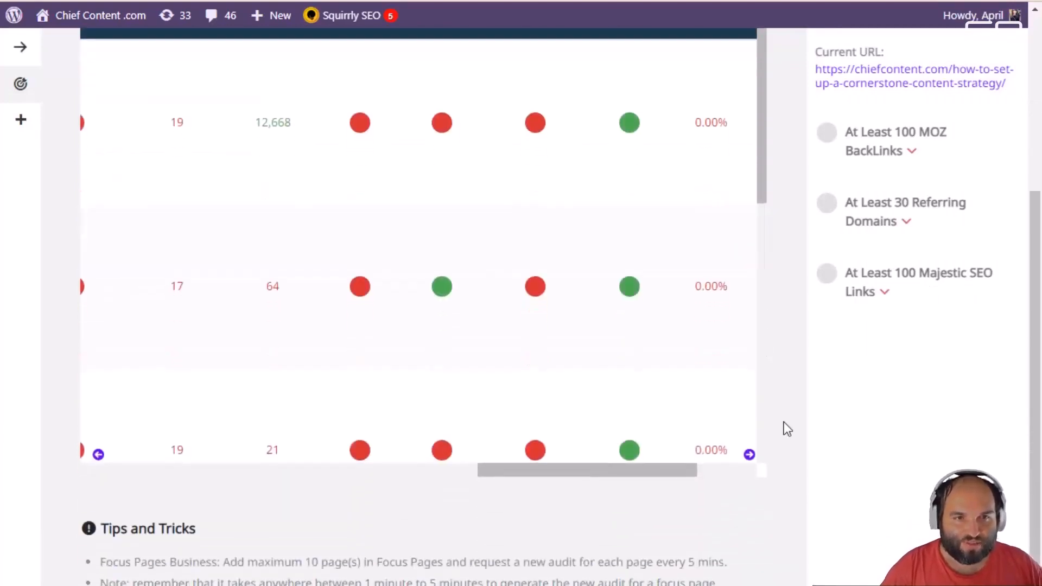
pyautogui.scroll(2, 784, 428)
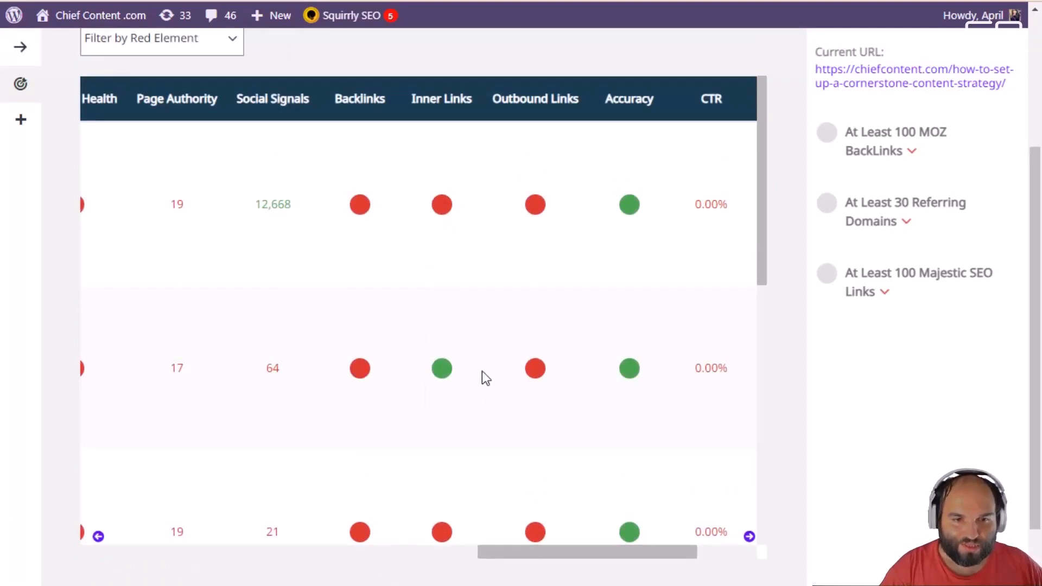
pyautogui.click(441, 374)
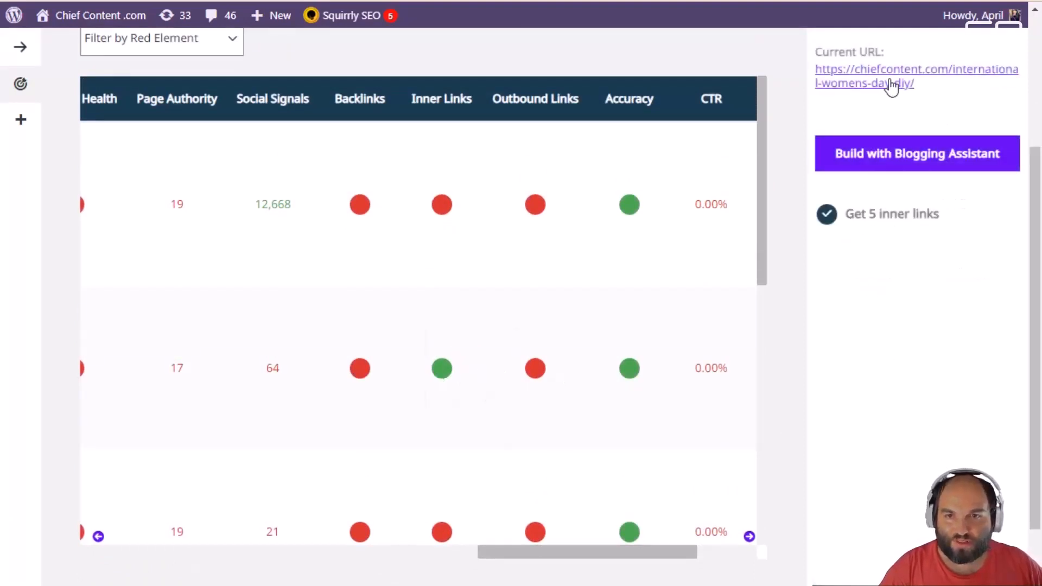
pyautogui.click(921, 214)
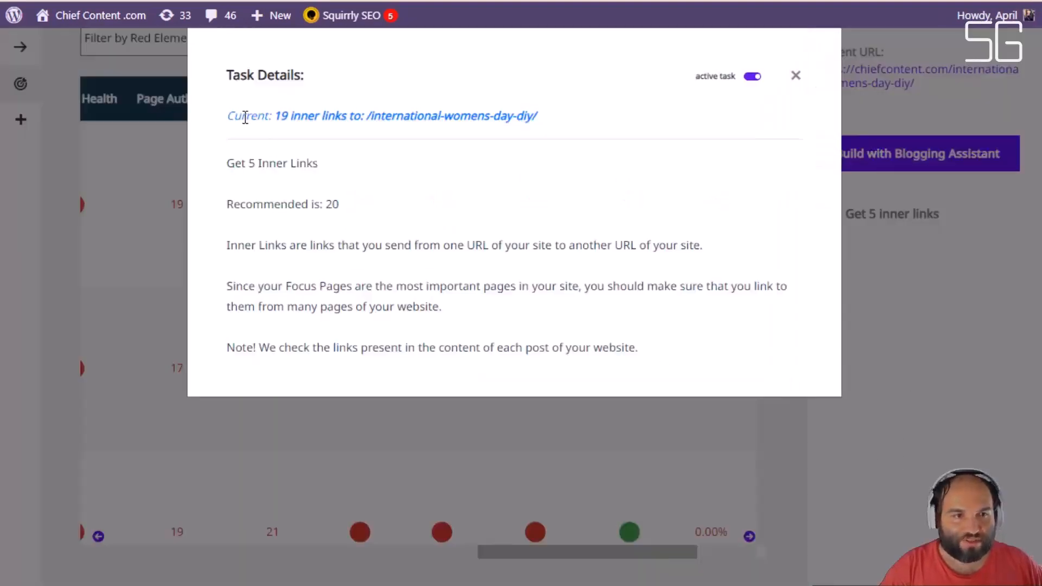
pyautogui.moveTo(246, 117); pyautogui.dragTo(552, 130)
pyautogui.click(539, 167)
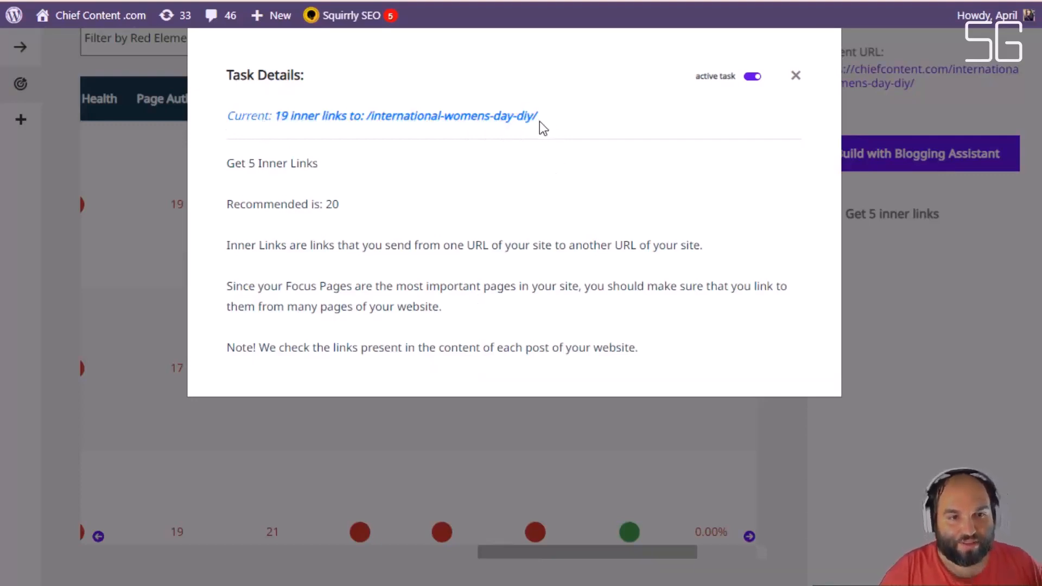
pyautogui.moveTo(235, 162); pyautogui.dragTo(379, 203)
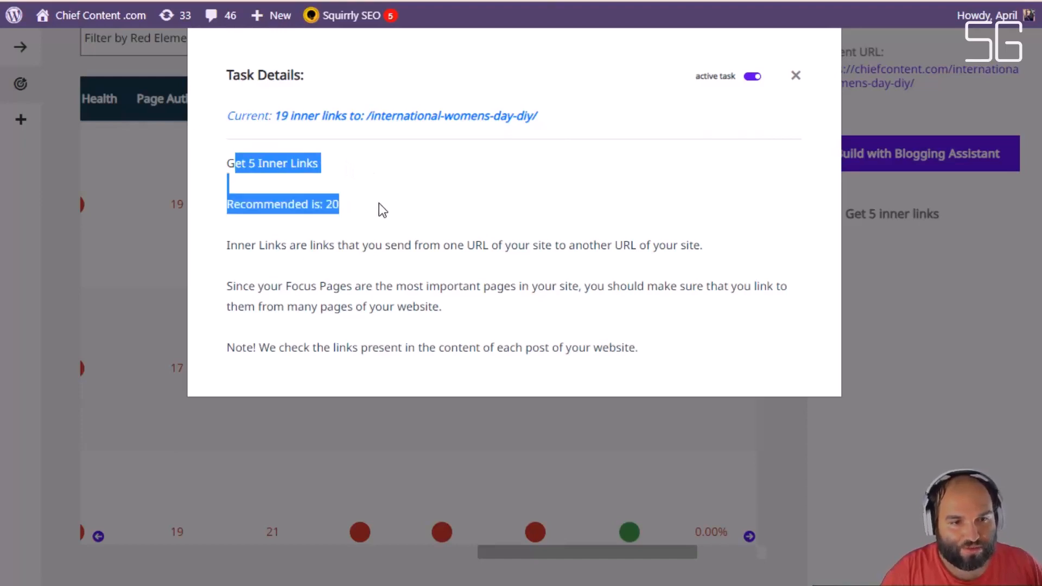
# Step: Open the Outbound Links task details of the international-womens-day-diy page and highlight the list of external dofollow links
pyautogui.click(378, 205)
pyautogui.click(919, 356)
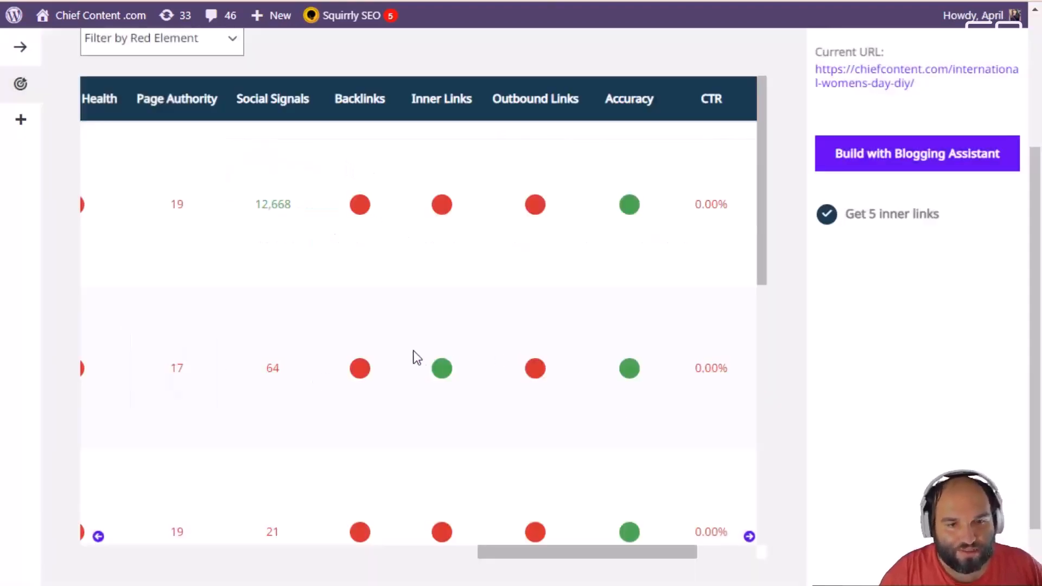
pyautogui.moveTo(540, 378)
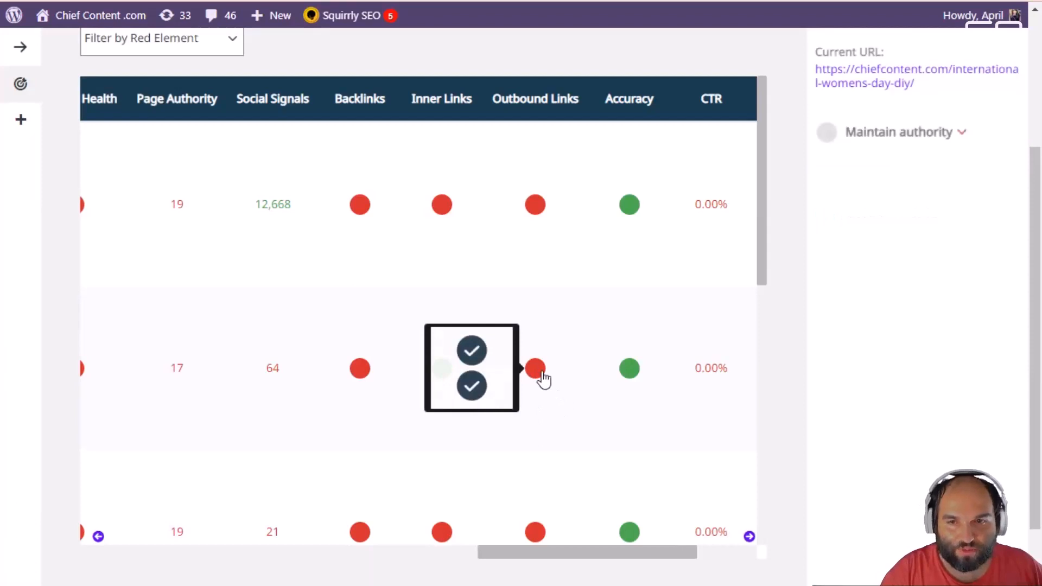
pyautogui.click(916, 157)
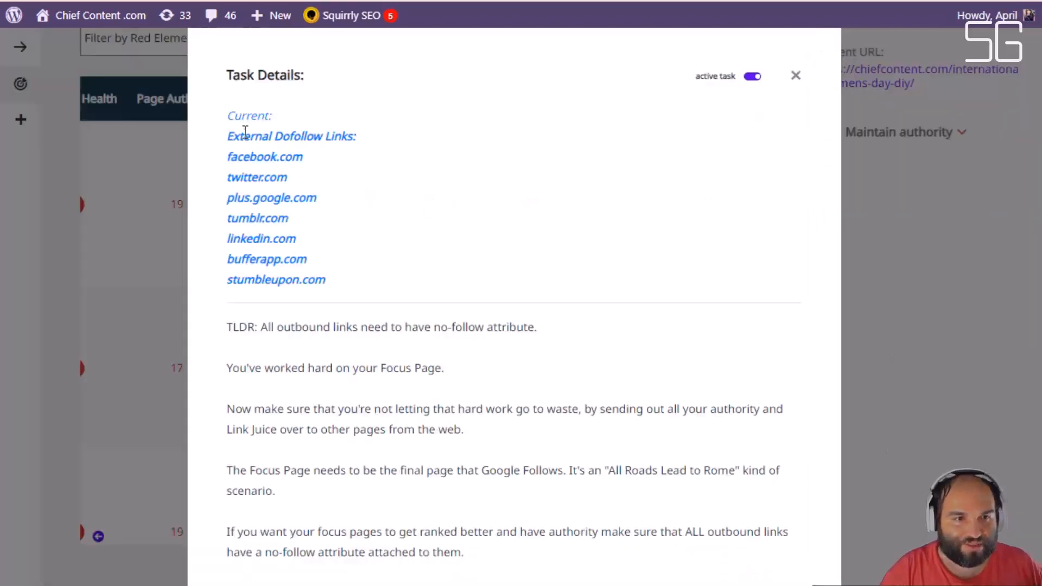
pyautogui.moveTo(237, 108); pyautogui.dragTo(425, 292)
pyautogui.click(424, 292)
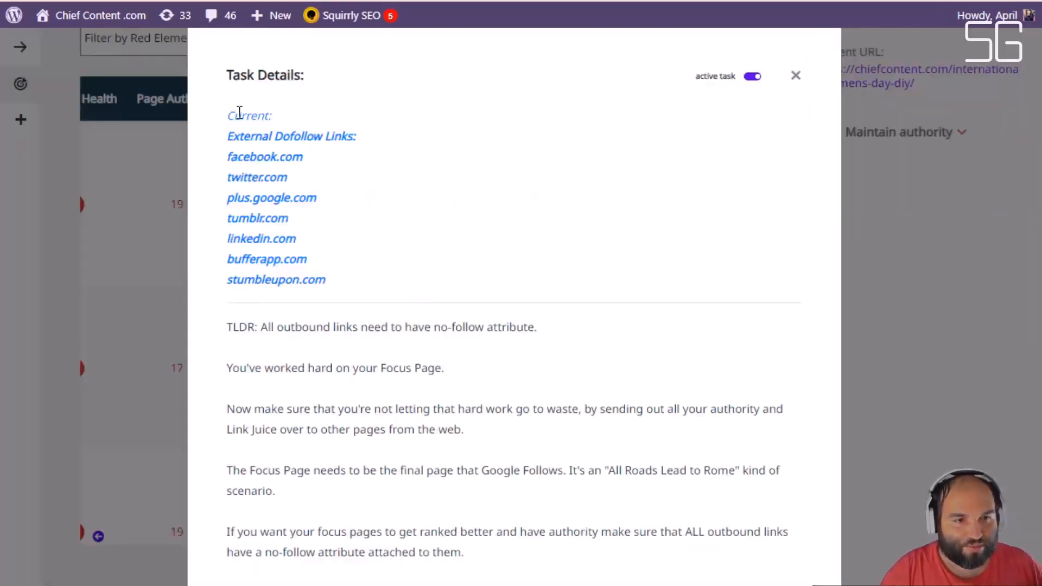
pyautogui.moveTo(240, 111); pyautogui.dragTo(390, 276)
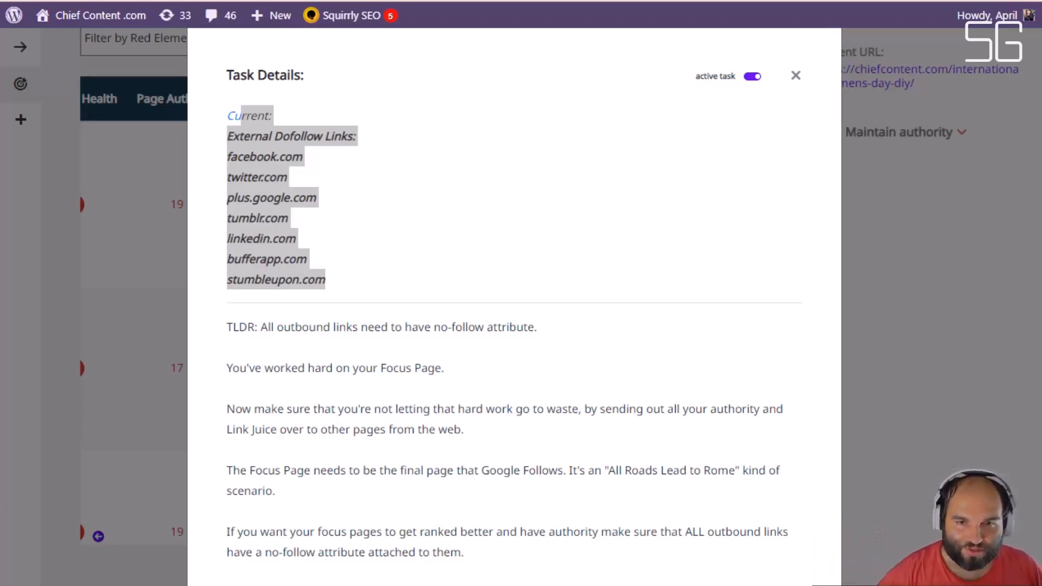
pyautogui.click(894, 363)
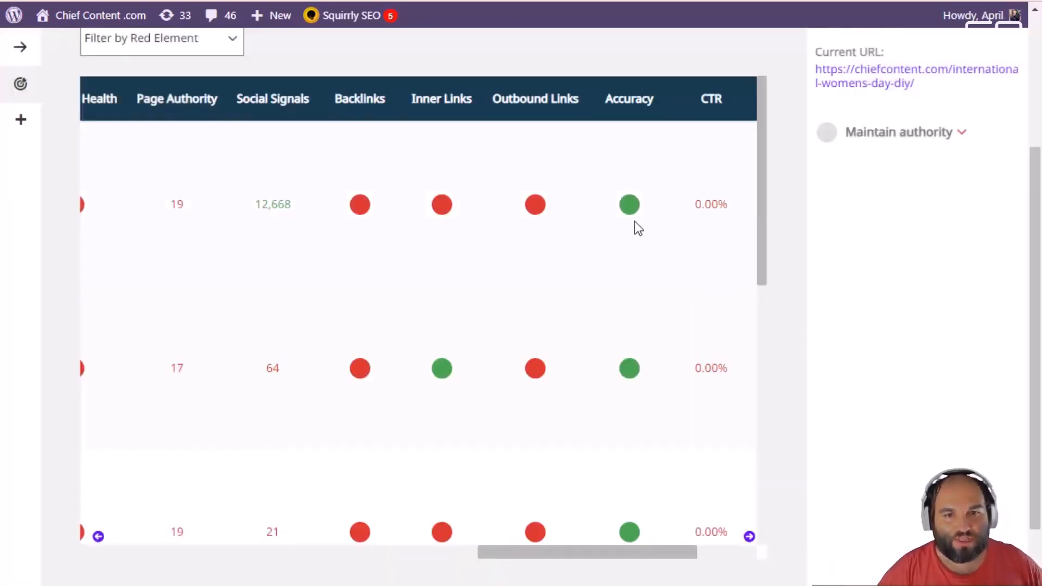
# Step: Review the CTR, Impressions and Clicks columns and show the audit, inspection and removal options of the international-womens-day-diy page
pyautogui.moveTo(668, 554)
pyautogui.mouseDown()
pyautogui.moveTo(741, 551)
pyautogui.moveTo(644, 543)
pyautogui.moveTo(672, 546)
pyautogui.mouseUp()
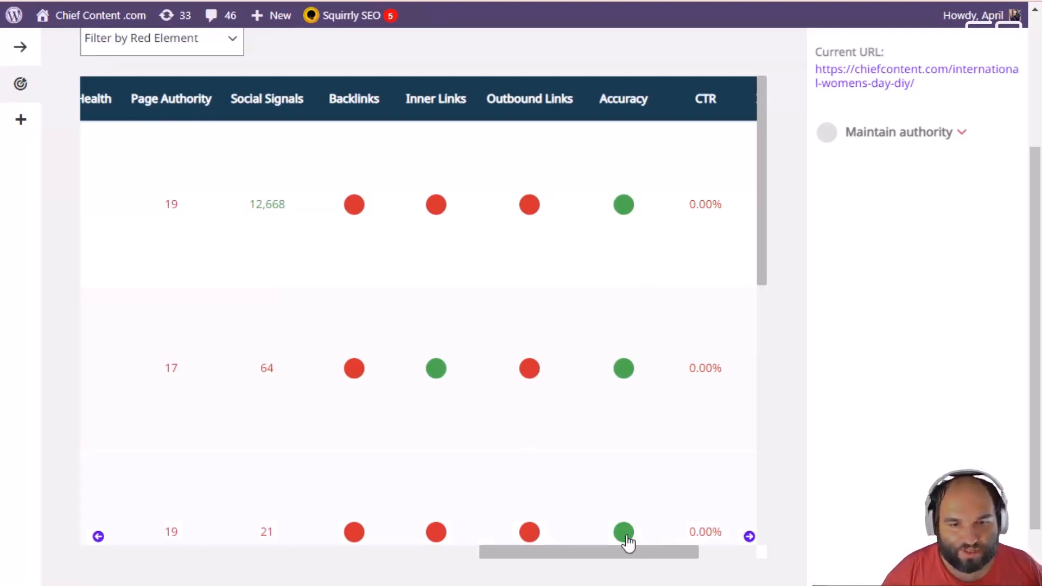
pyautogui.moveTo(630, 559); pyautogui.dragTo(688, 559)
pyautogui.moveTo(541, 365)
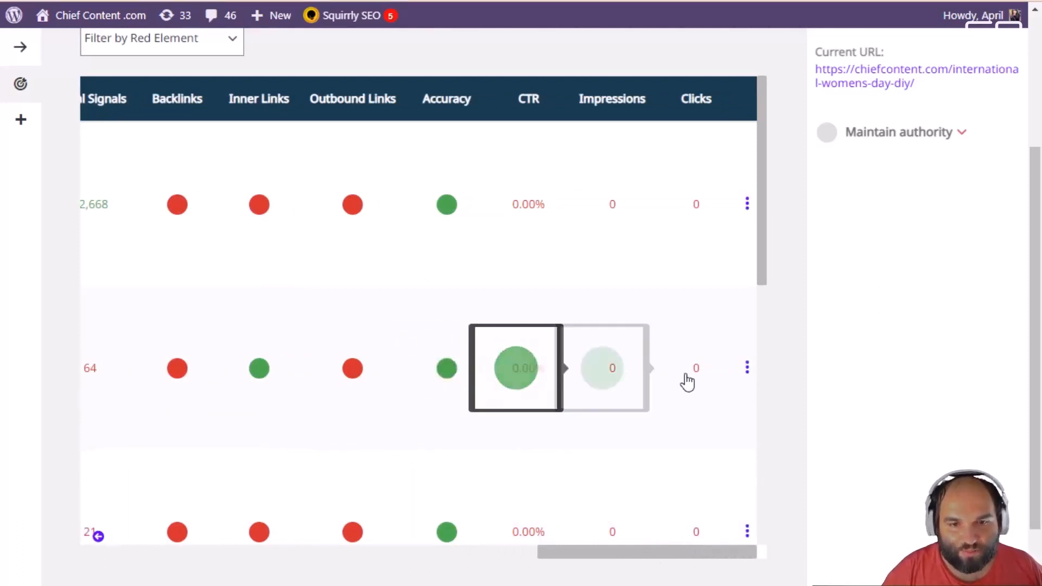
pyautogui.click(748, 369)
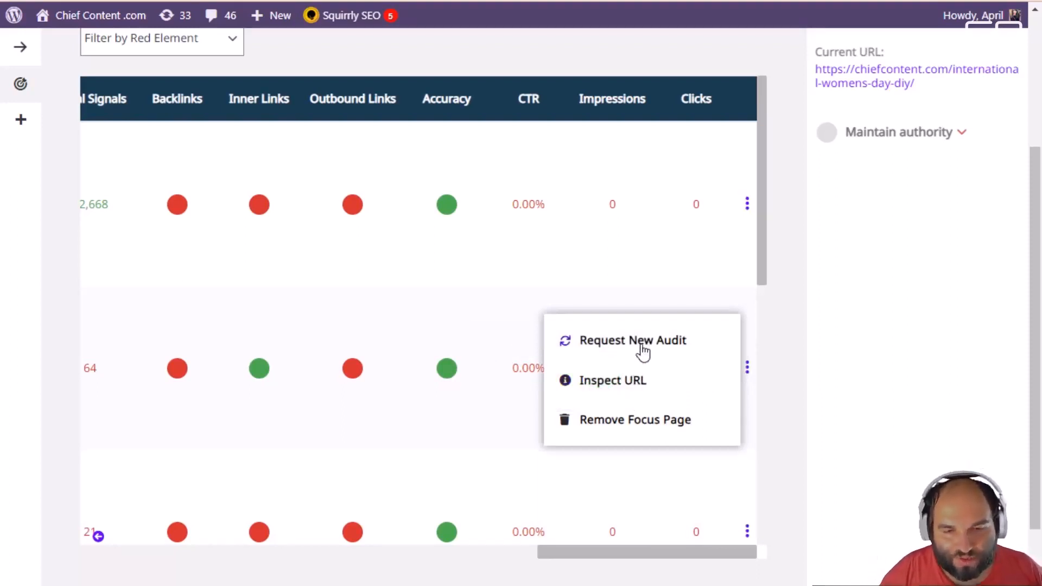
pyautogui.click(648, 424)
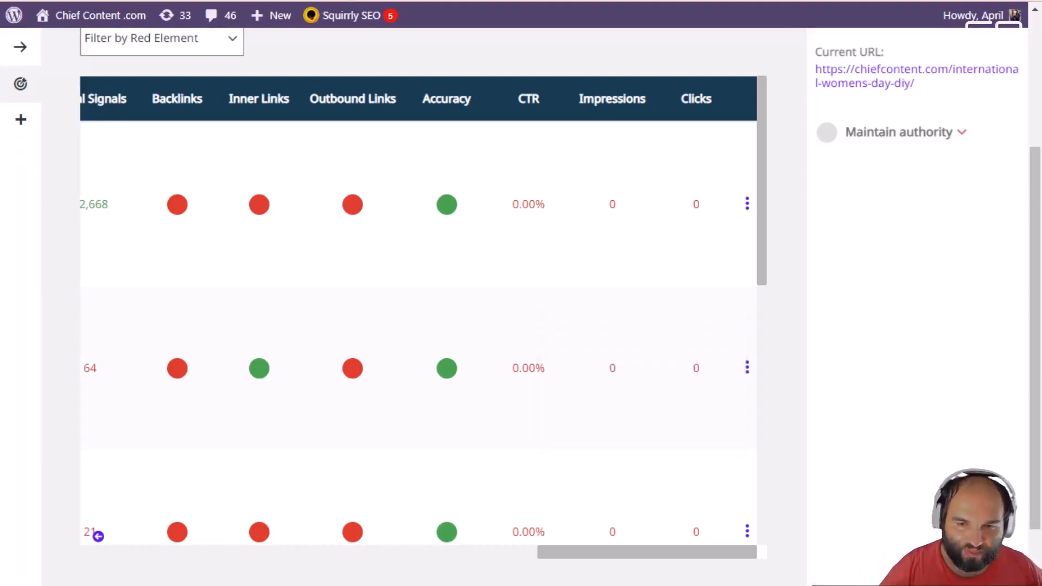
# Step: Review the Chance to Rank ratings of the focus pages and compare them with the interviews focus page on the other site
pyautogui.moveTo(601, 554); pyautogui.dragTo(440, 543)
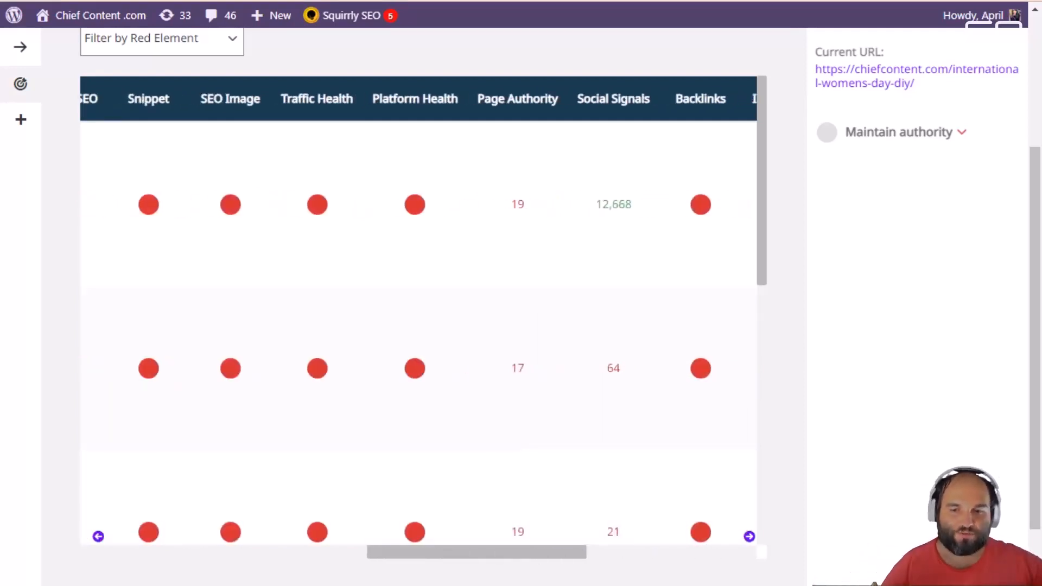
pyautogui.moveTo(500, 552); pyautogui.dragTo(249, 528)
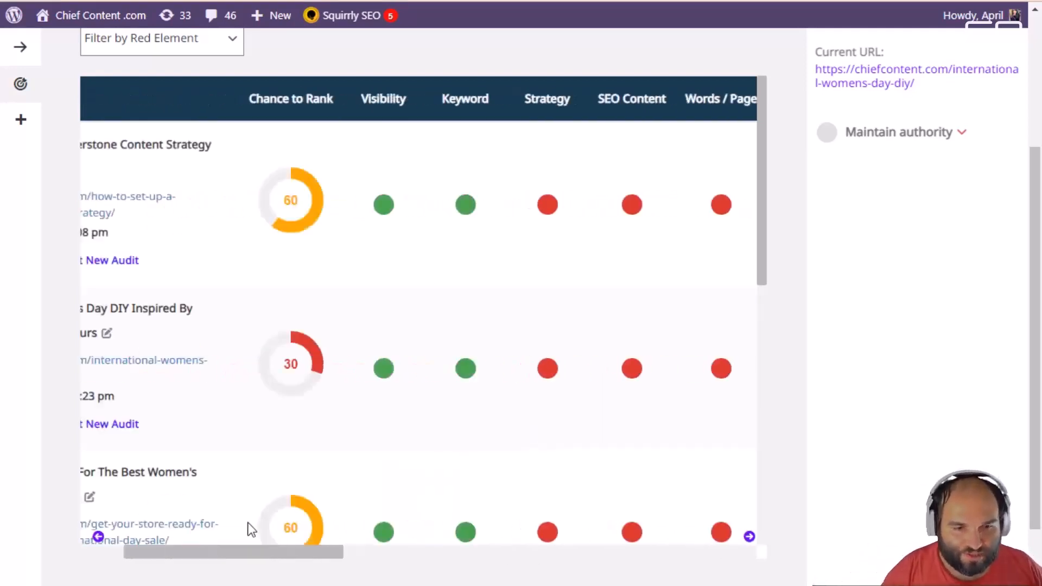
pyautogui.scroll(5, 436, 399)
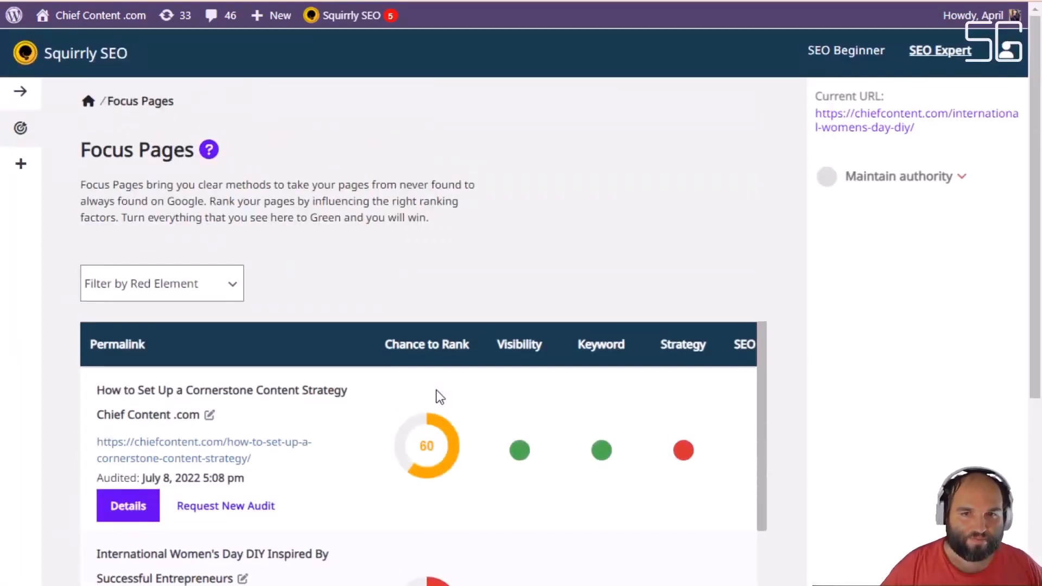
pyautogui.scroll(-3, 437, 392)
pyautogui.scroll(3, 679, 383)
pyautogui.scroll(-3, 914, 411)
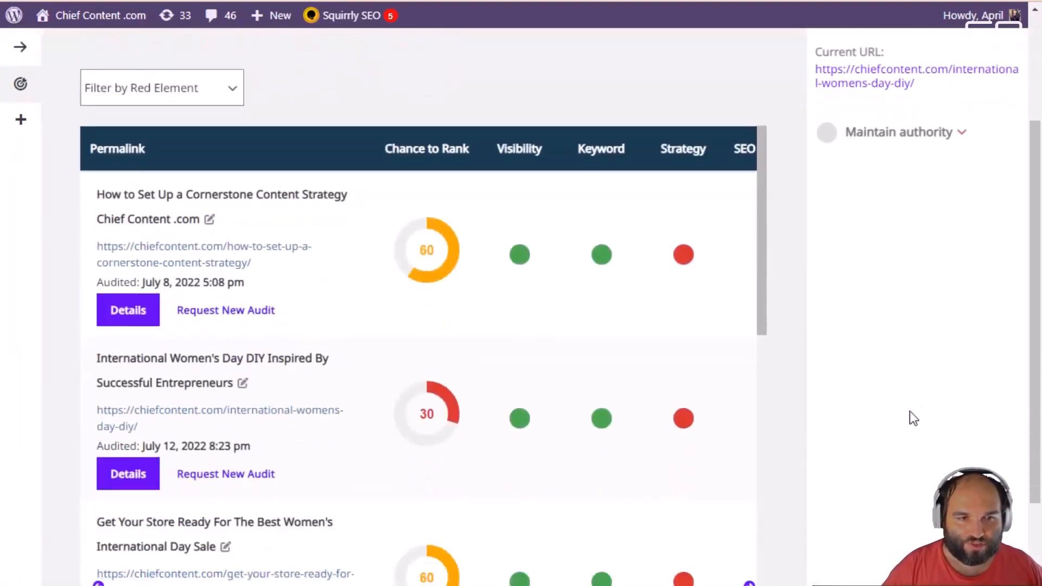
pyautogui.scroll(-2, 910, 418)
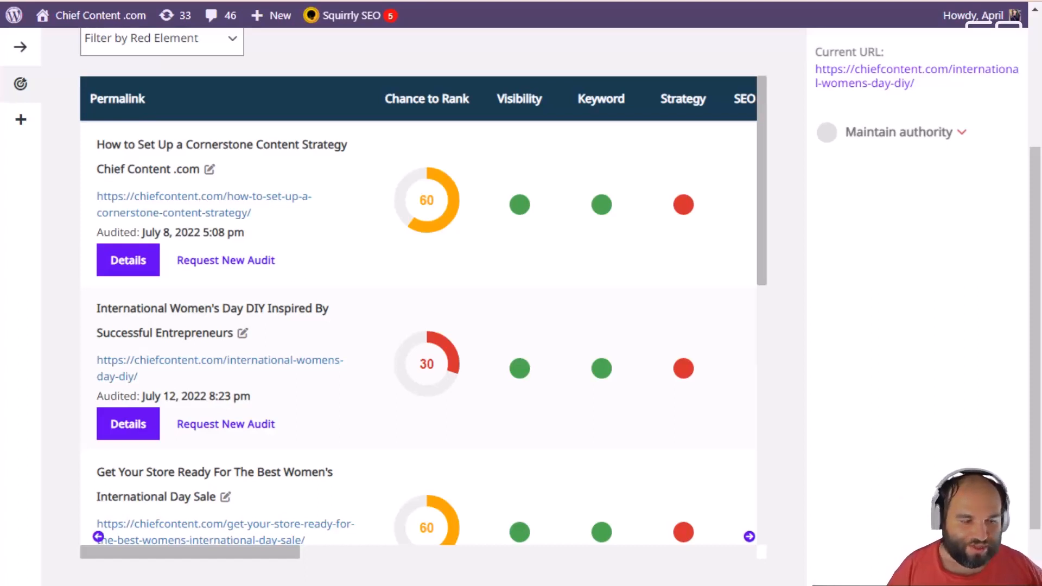
pyautogui.moveTo(425, 362)
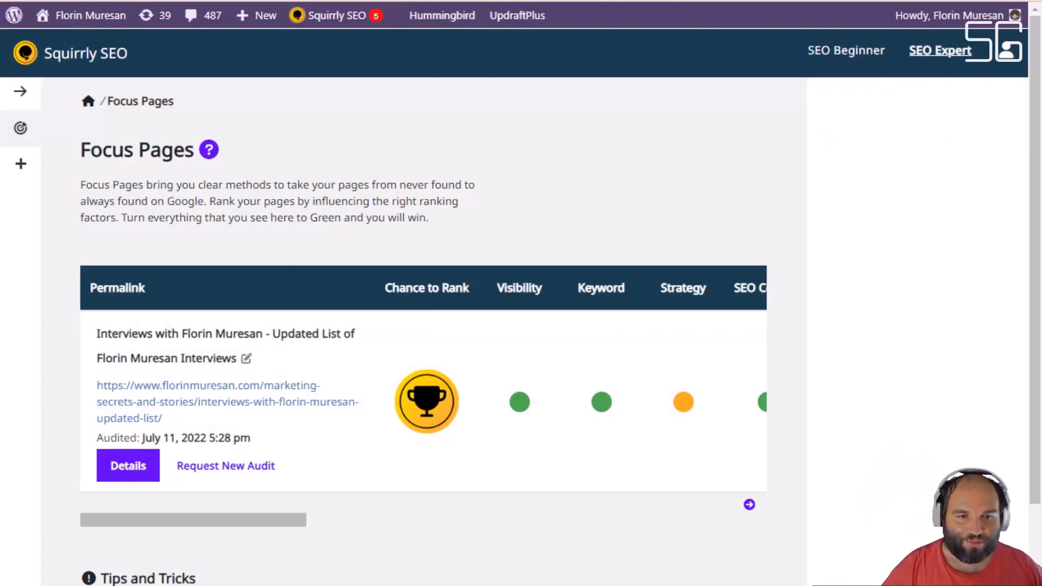
pyautogui.moveTo(427, 402)
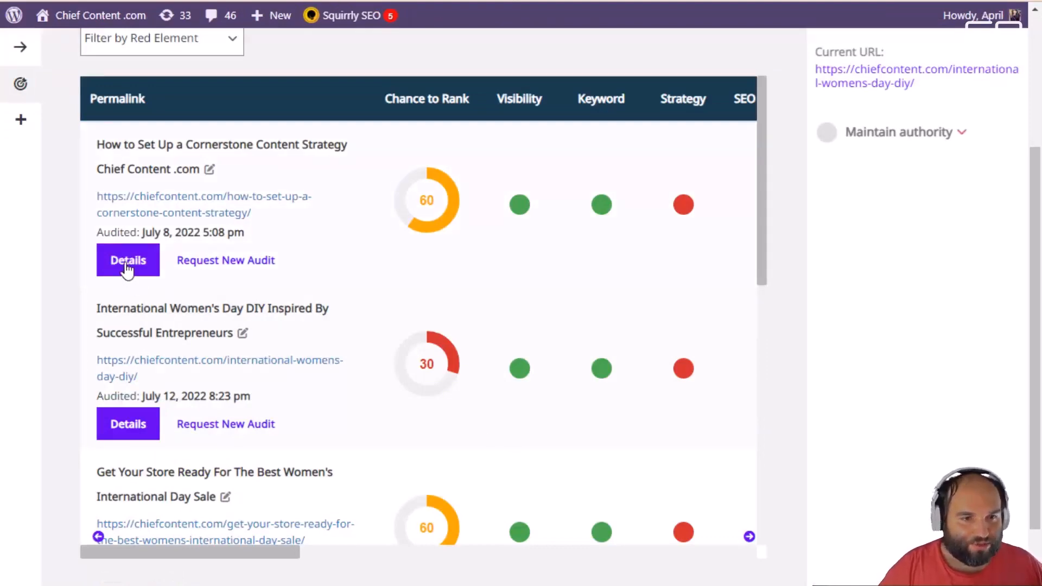
# Step: Open the details of the Best SaaS Startup Company focus page and highlight its Progress & Achievements section
pyautogui.scroll(-10, 228, 374)
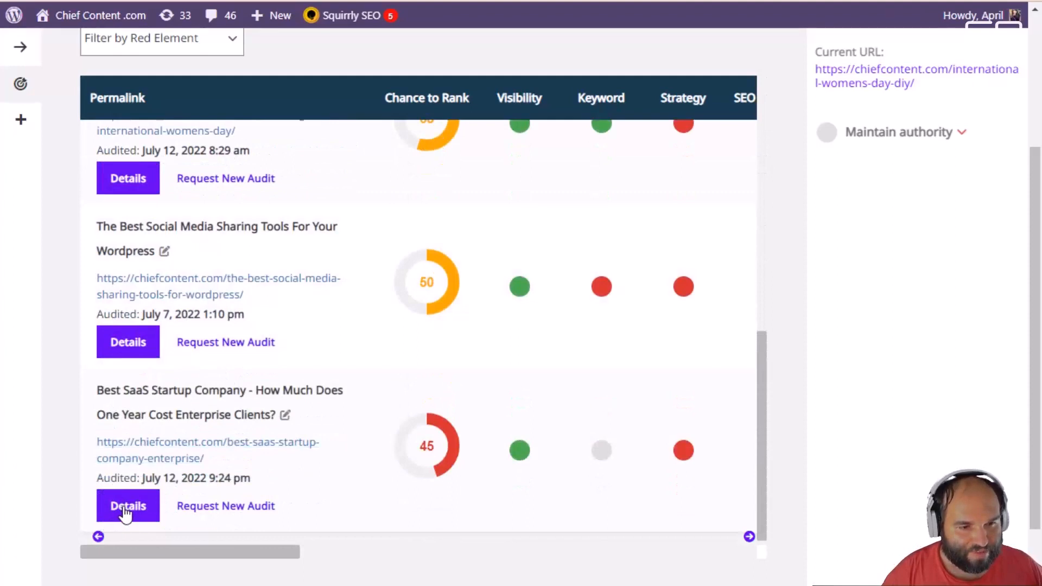
pyautogui.click(125, 507)
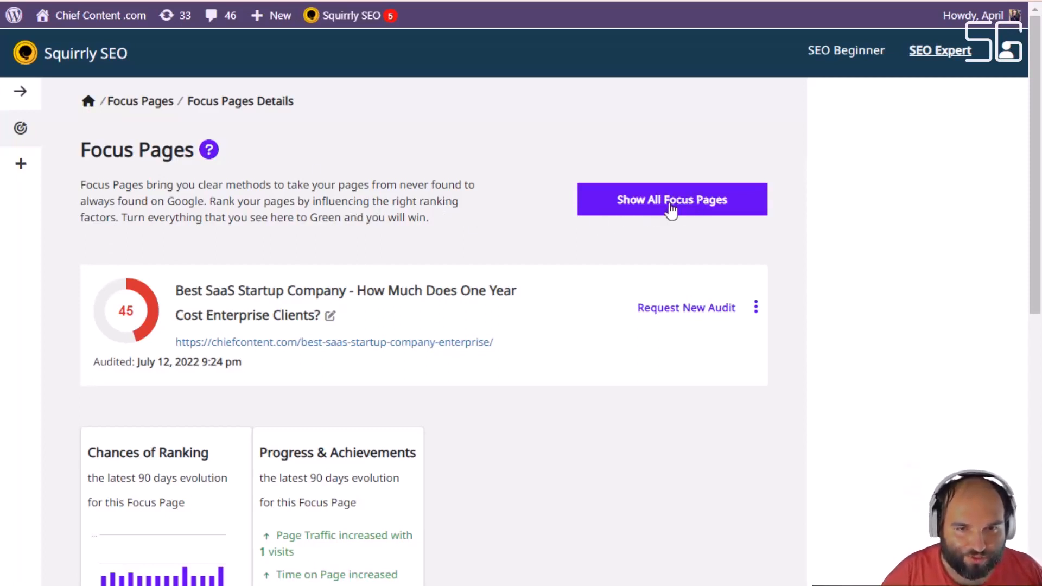
pyautogui.scroll(-3, 534, 395)
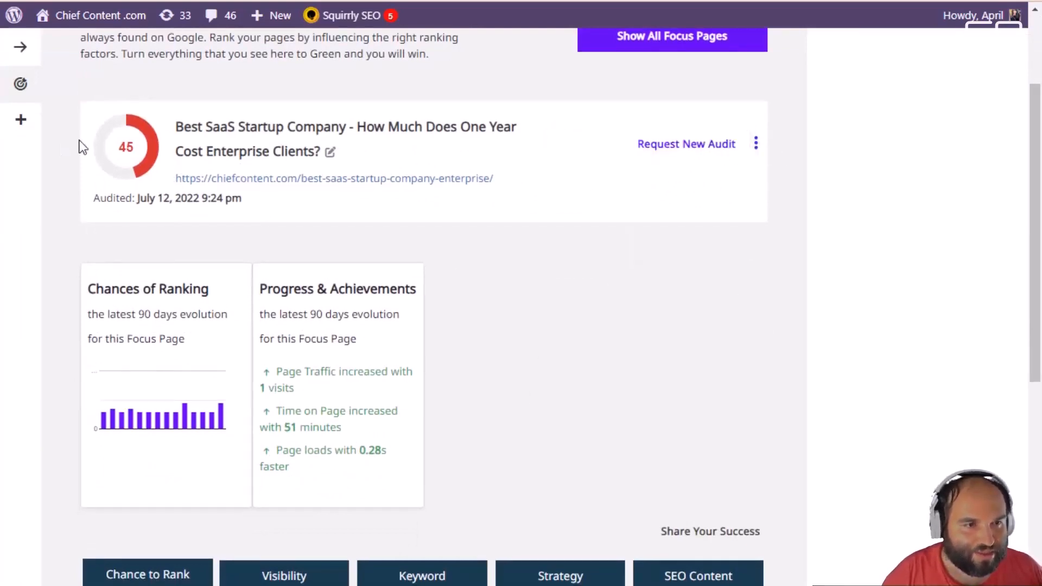
pyautogui.scroll(-2, 362, 122)
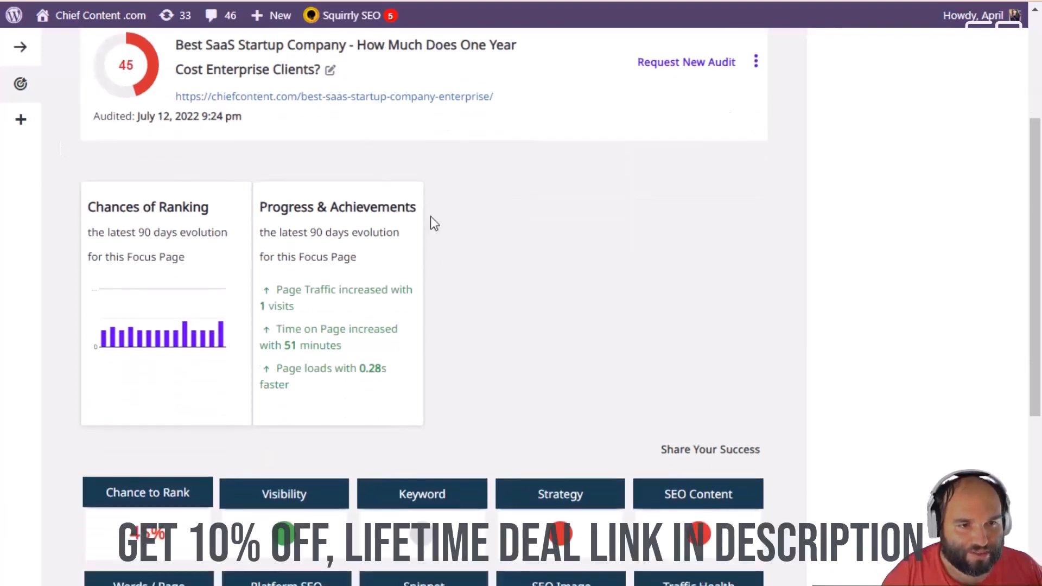
pyautogui.scroll(-2, 431, 216)
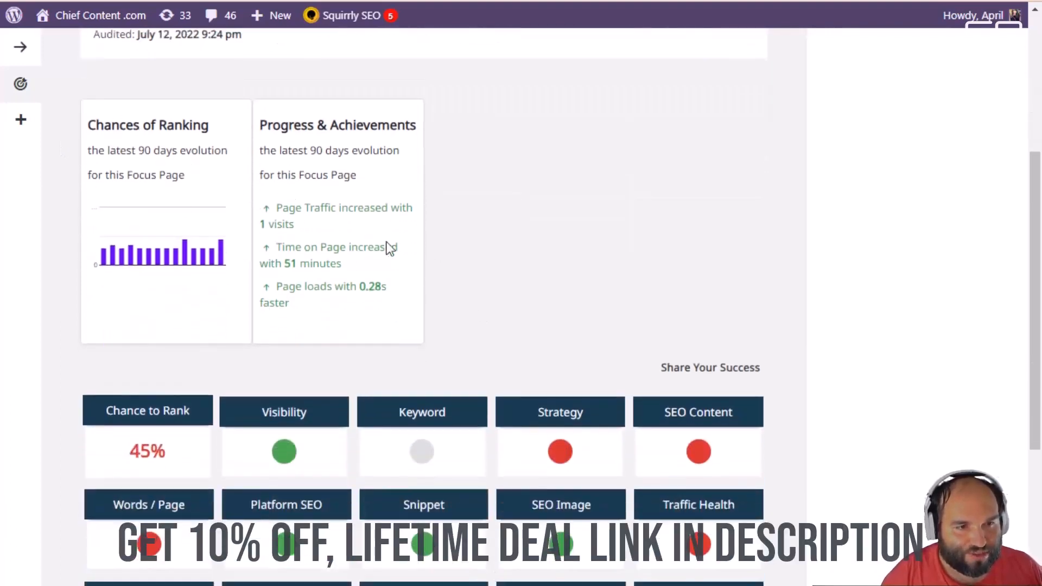
pyautogui.scroll(-2, 402, 255)
pyautogui.moveTo(281, 43); pyautogui.dragTo(367, 214)
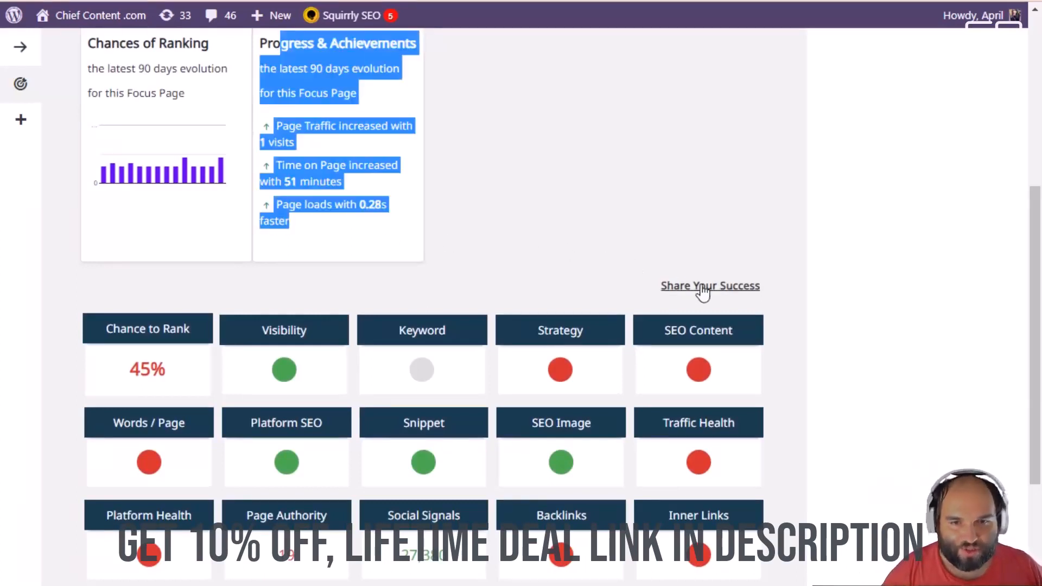
pyautogui.click(599, 274)
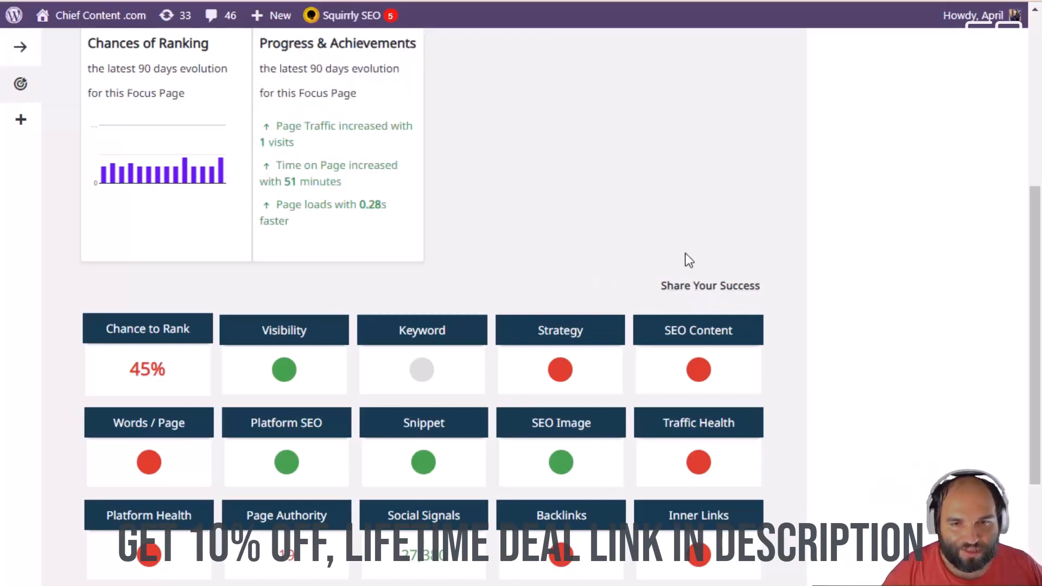